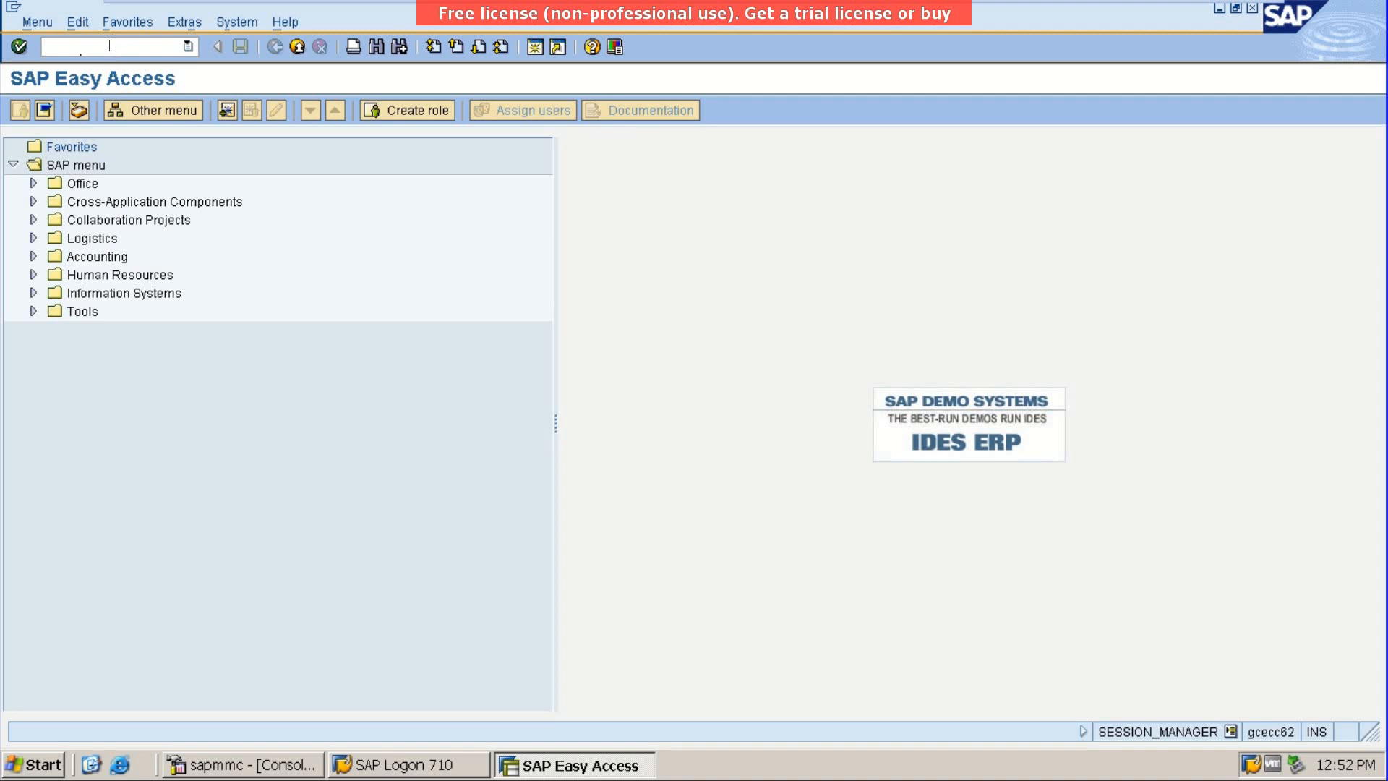
Try to open transaction fb27
left_click(185, 49)
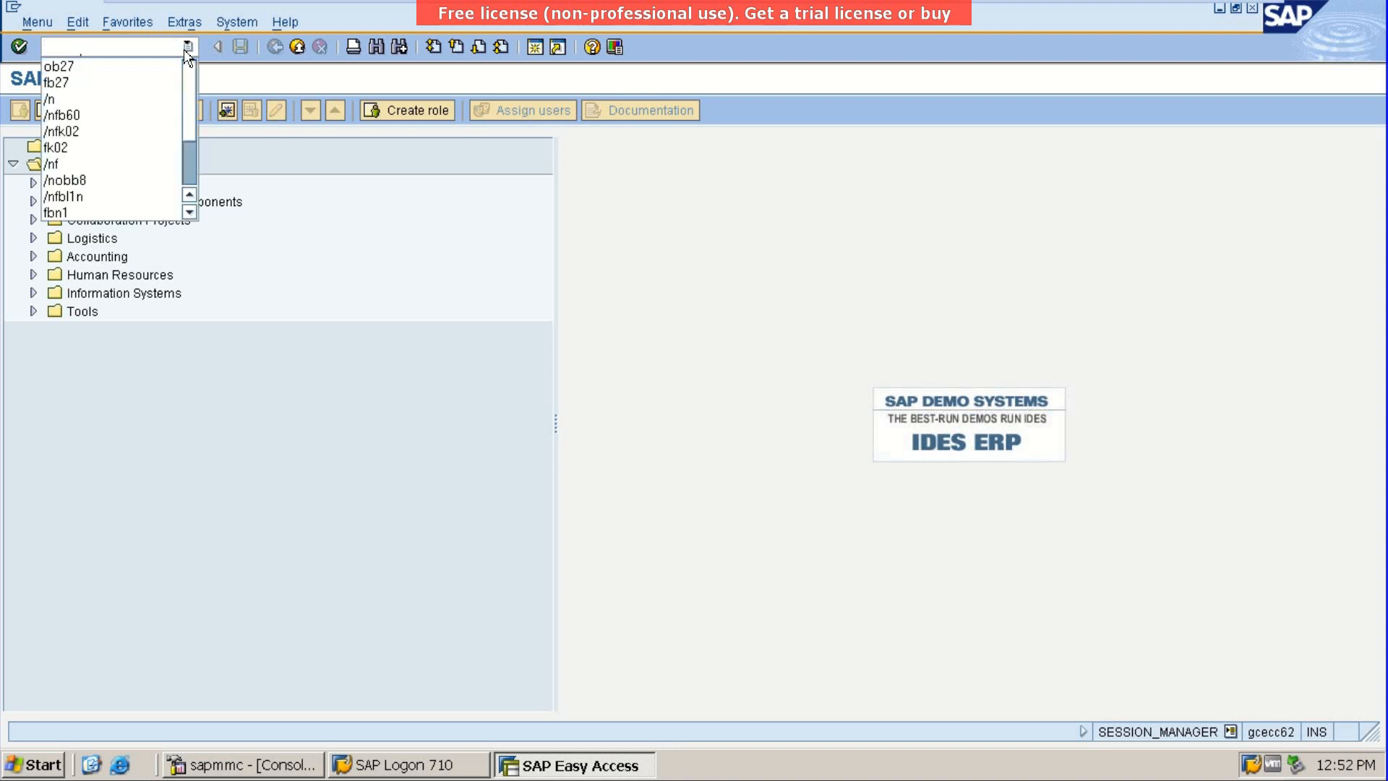
left_click(115, 82)
key("Return")
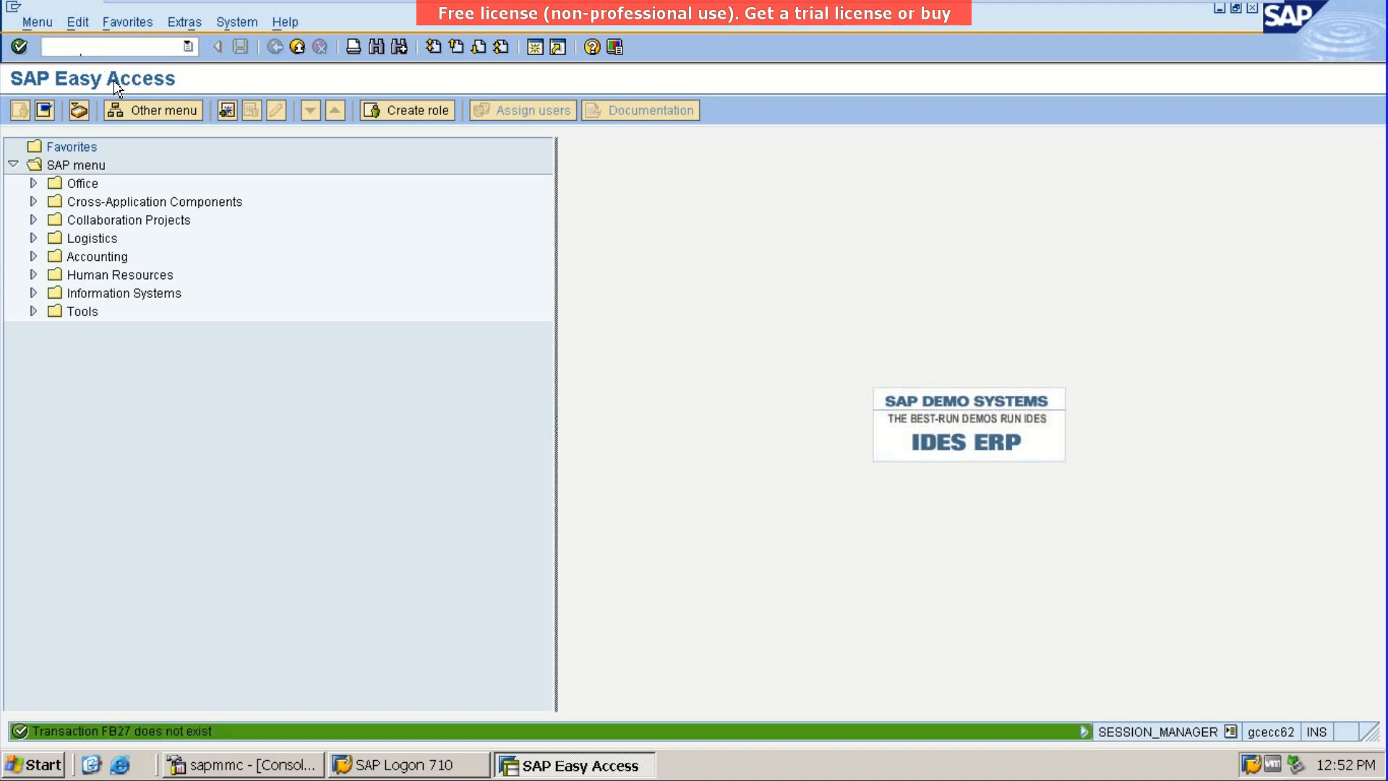
Open the payment block reasons with transaction ob27 and review the Free for payment and Skip account entries
left_click(189, 44)
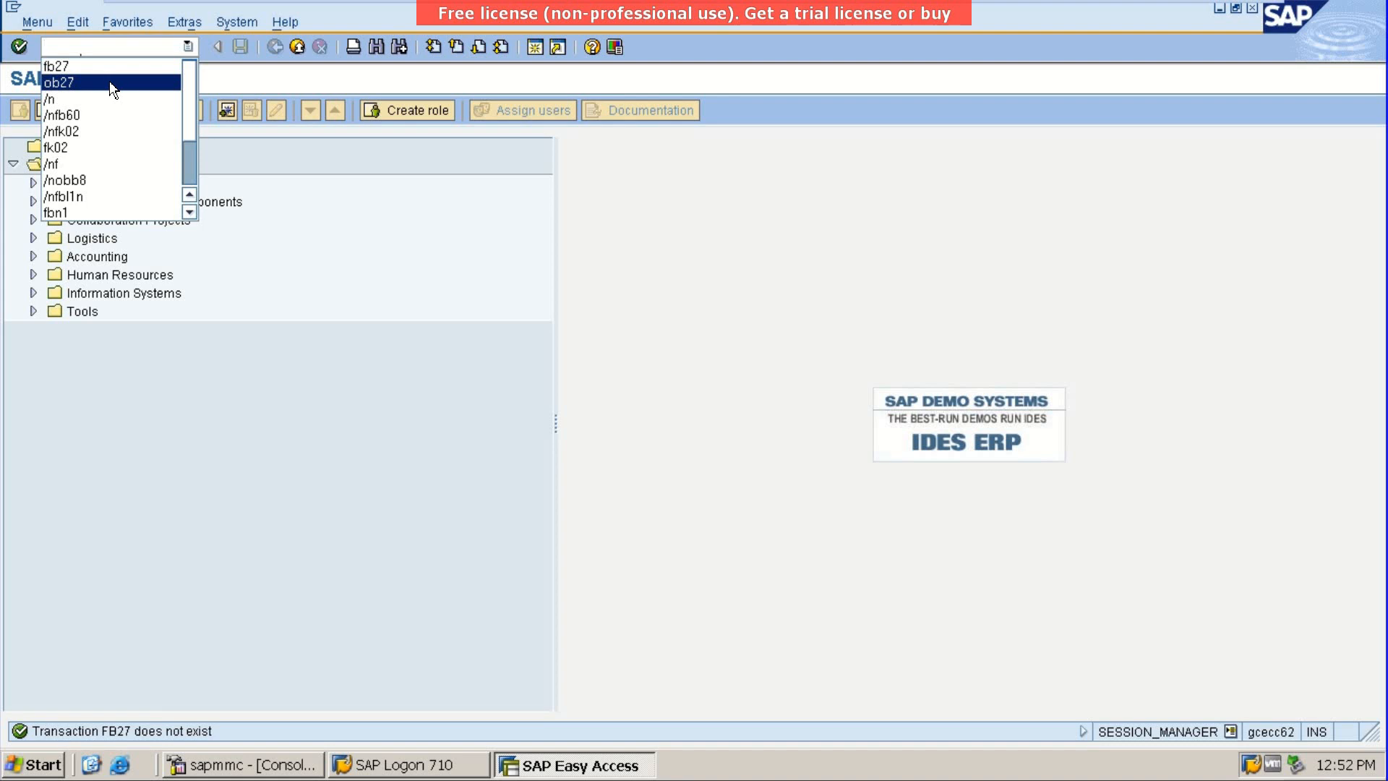
left_click(72, 85)
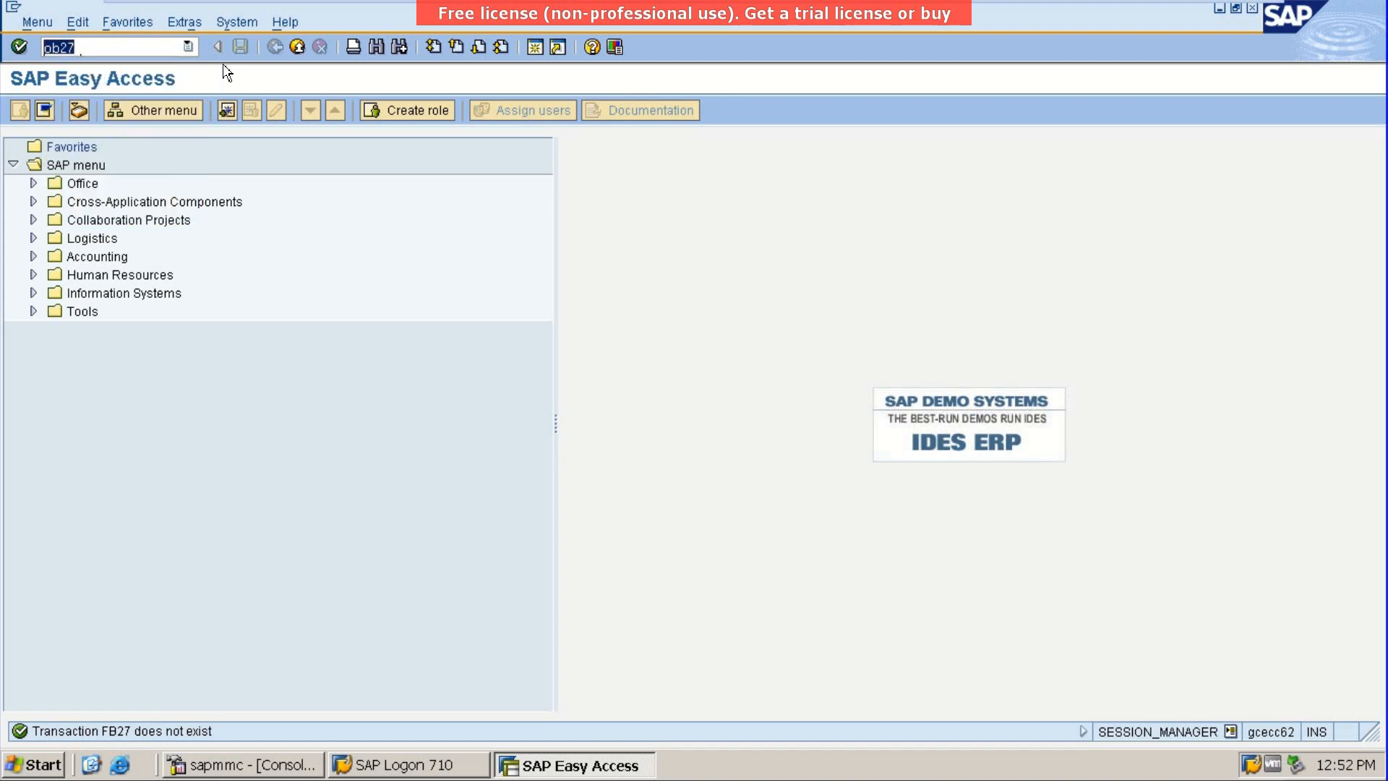
key("Return")
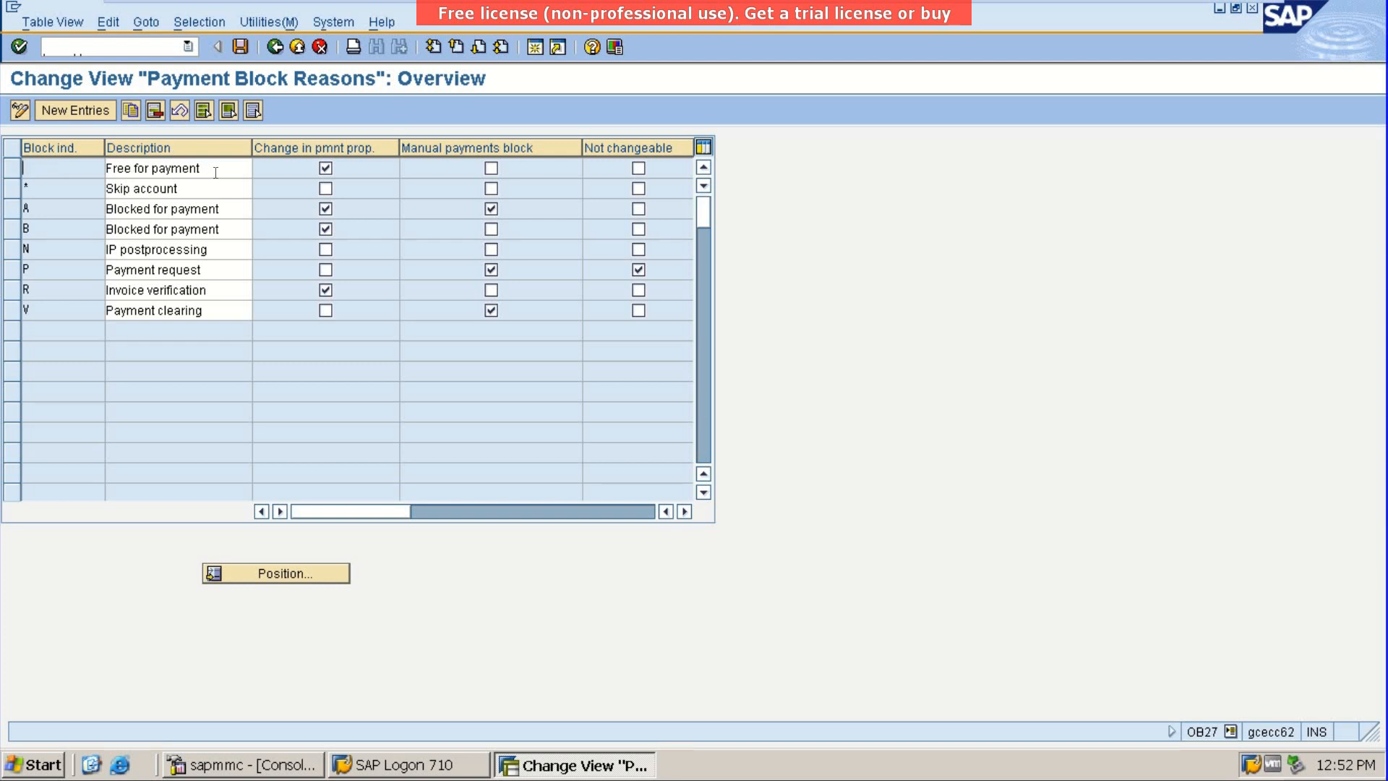
left_click_drag(200, 168, 95, 172)
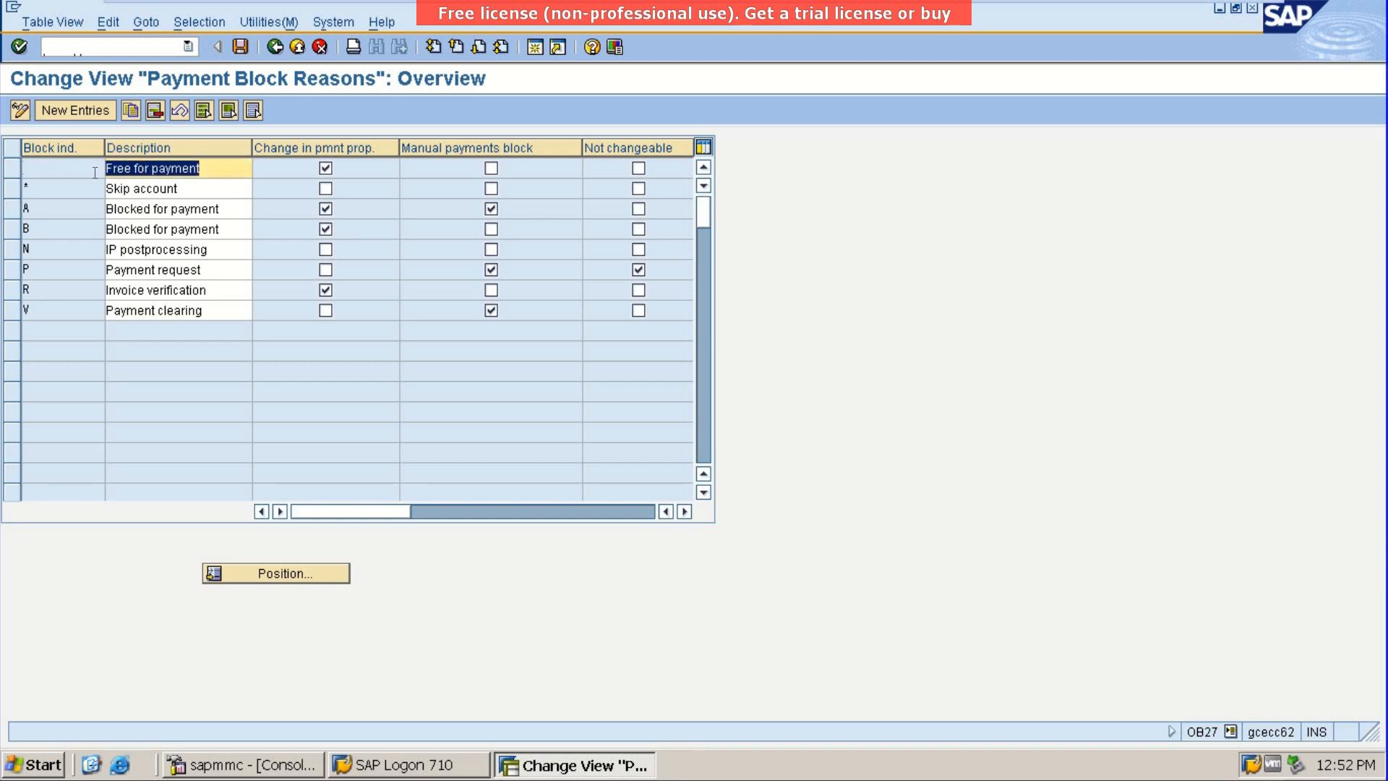
left_click(200, 196)
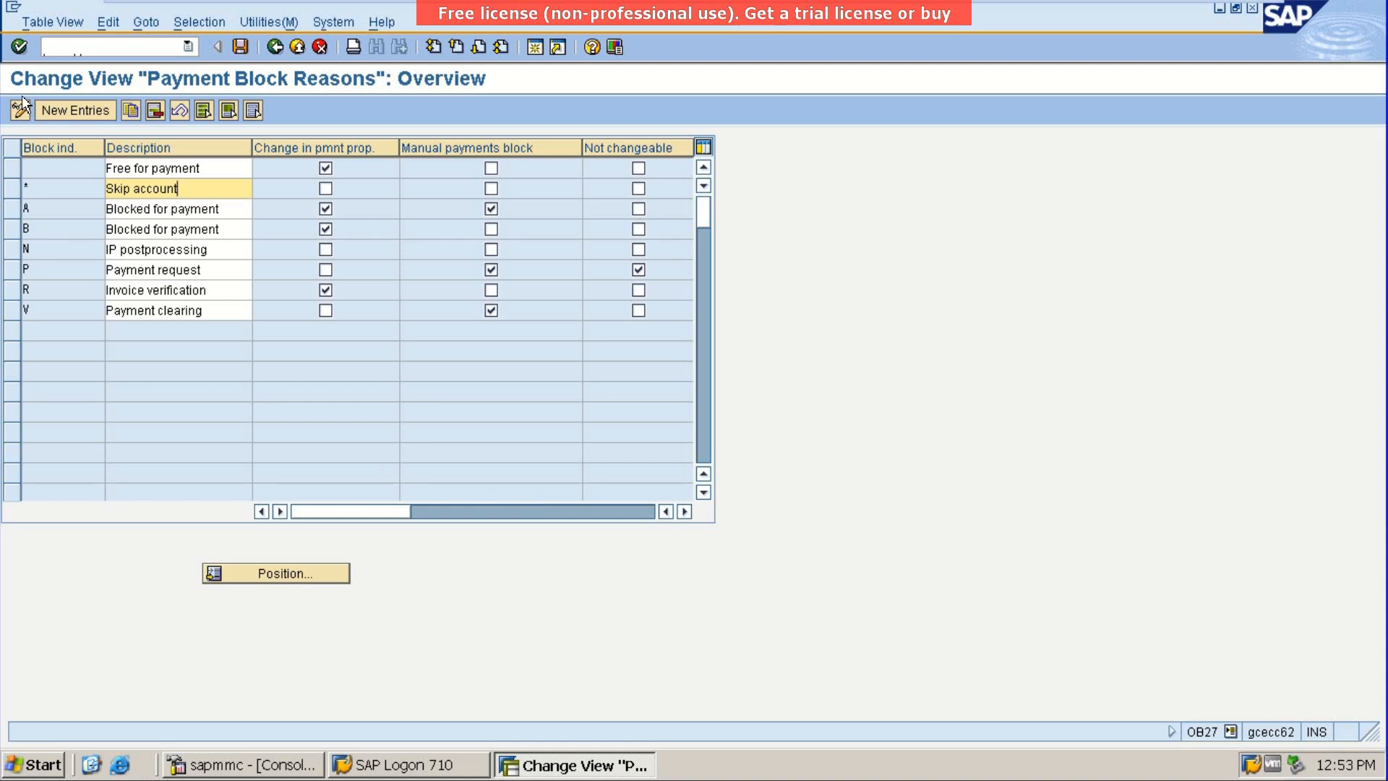
Add a new payment block reason with block indicator Z and the description "Pay Block for Aroval"
left_click(56, 111)
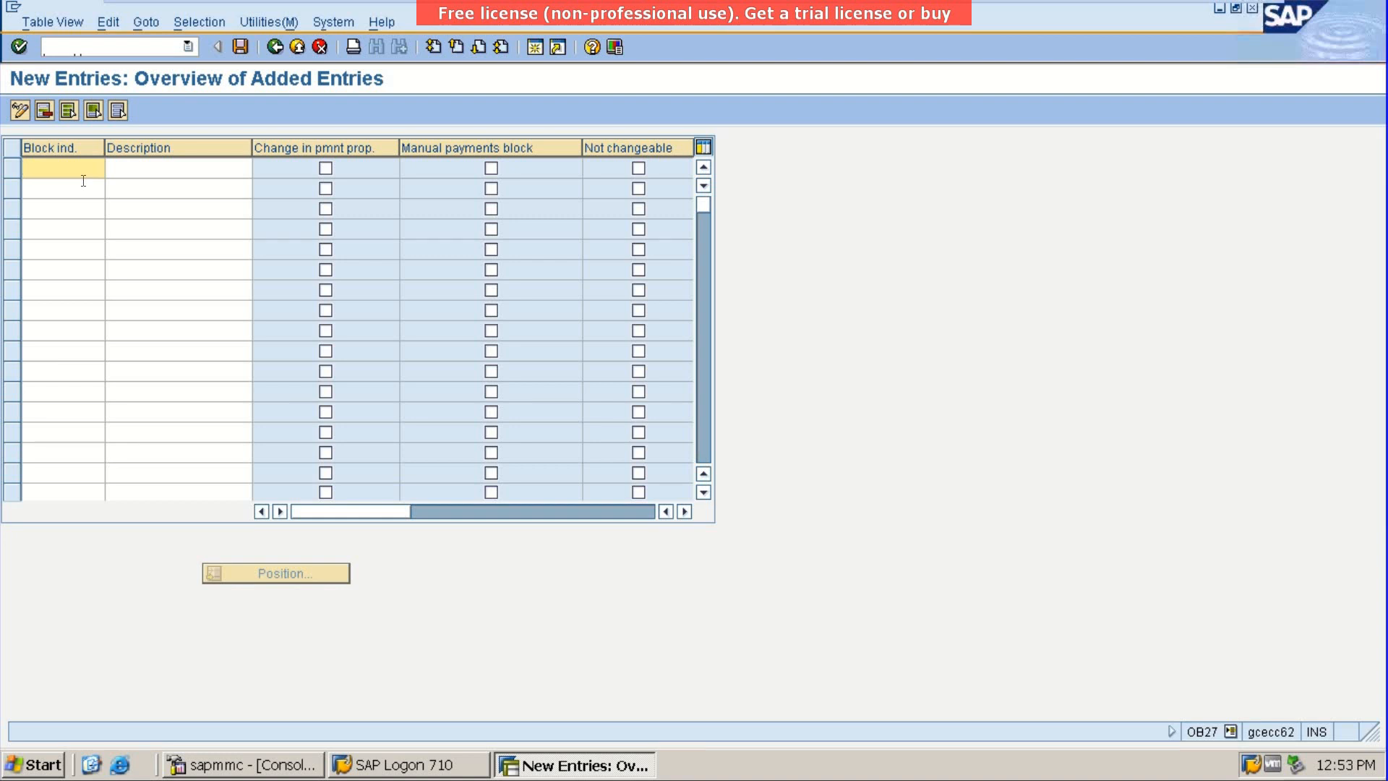
key("BackSpace")
left_click(38, 208)
left_click(180, 172)
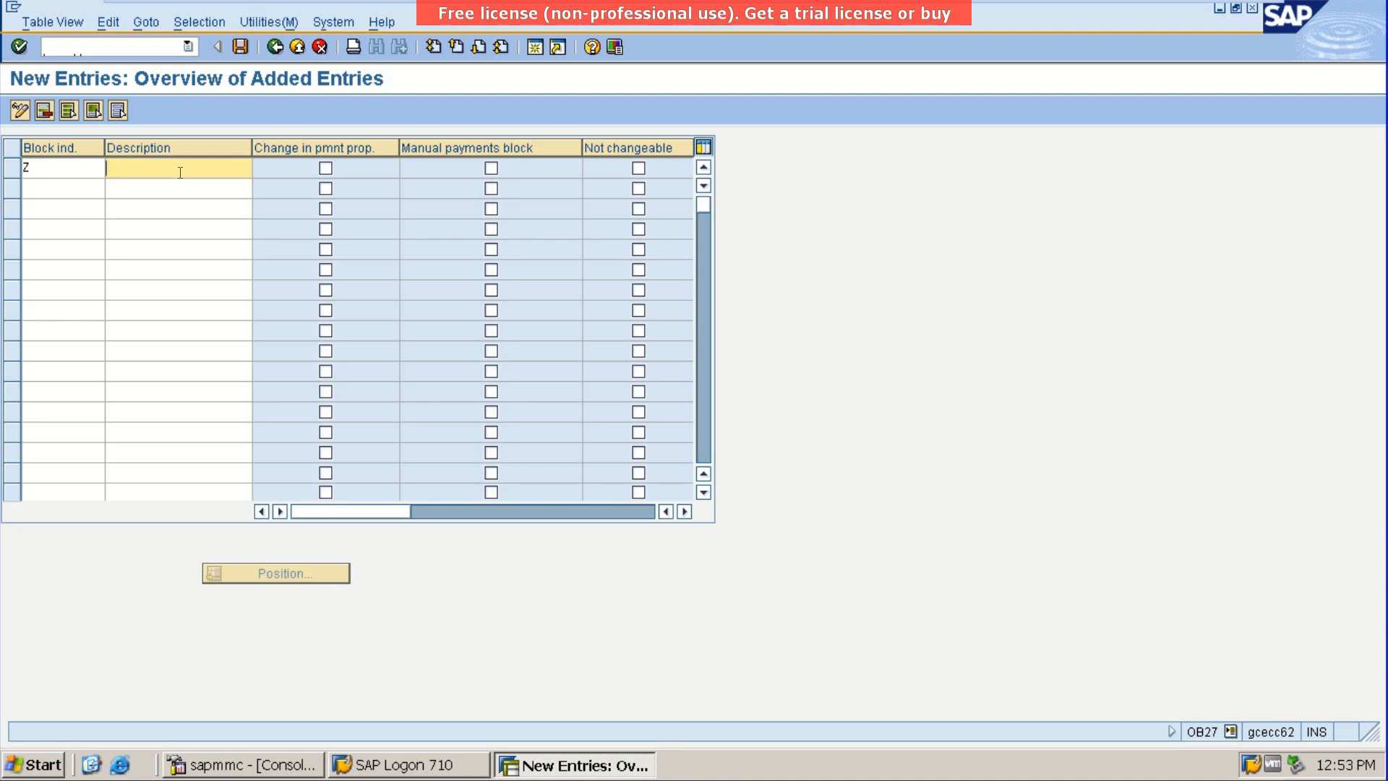
key("BackSpace")
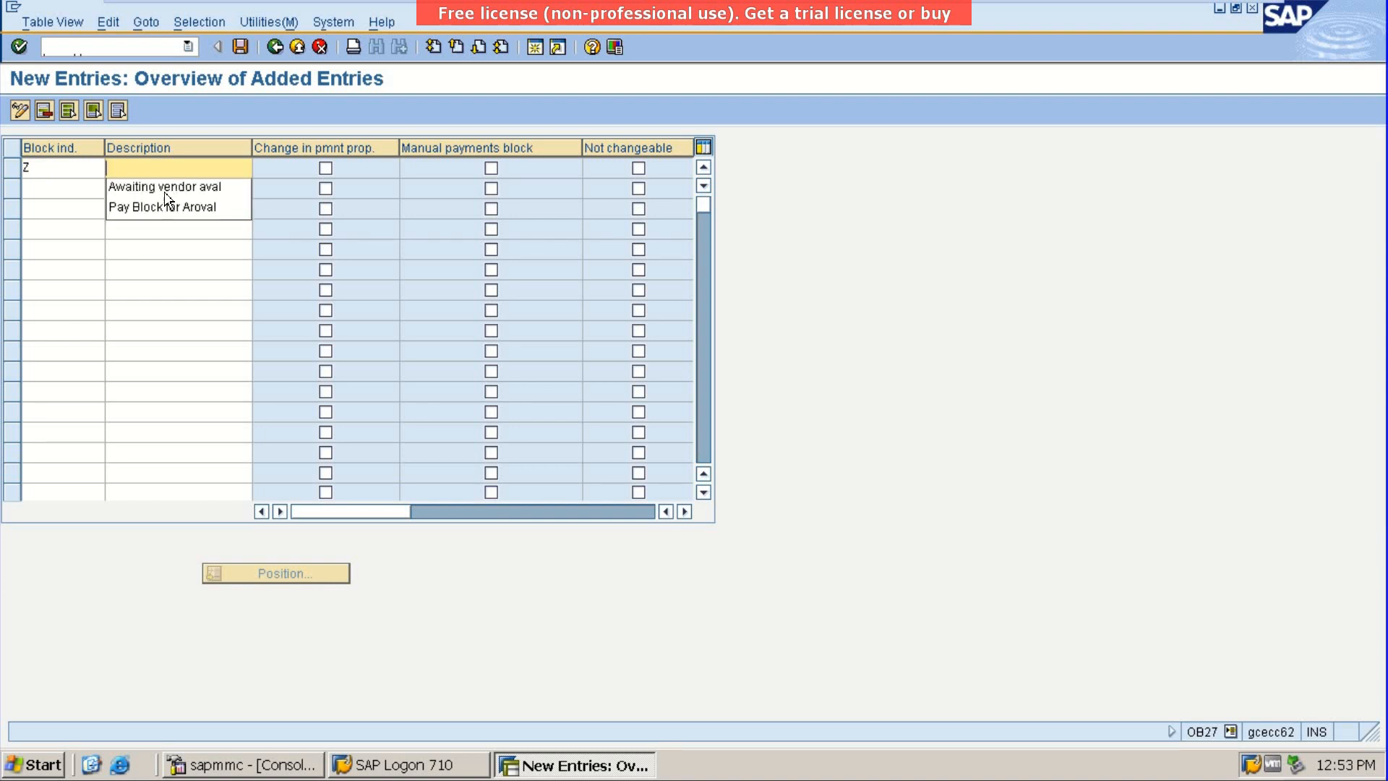
left_click(157, 210)
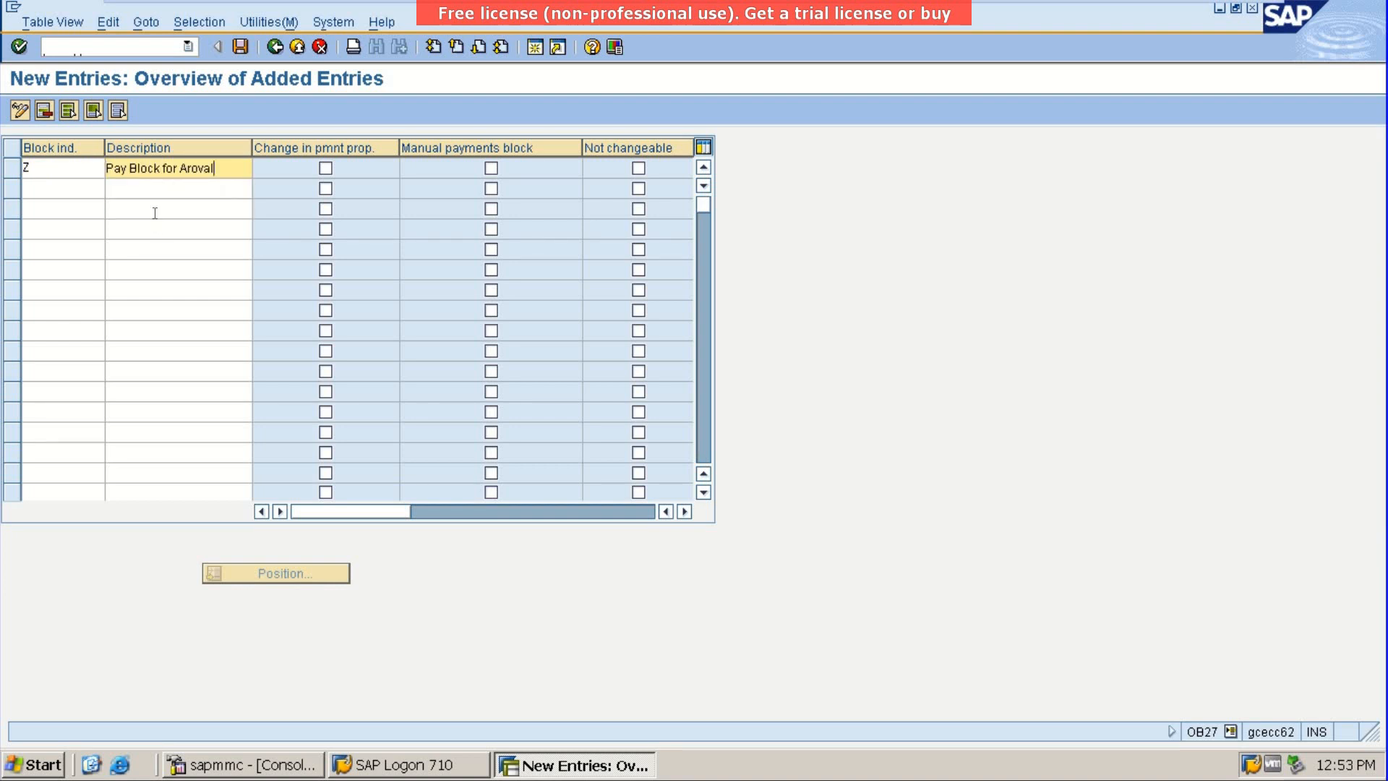
Enable Change in payment proposal and Manual payments block for reason Z, save the entry and leave the transaction
left_click(325, 168)
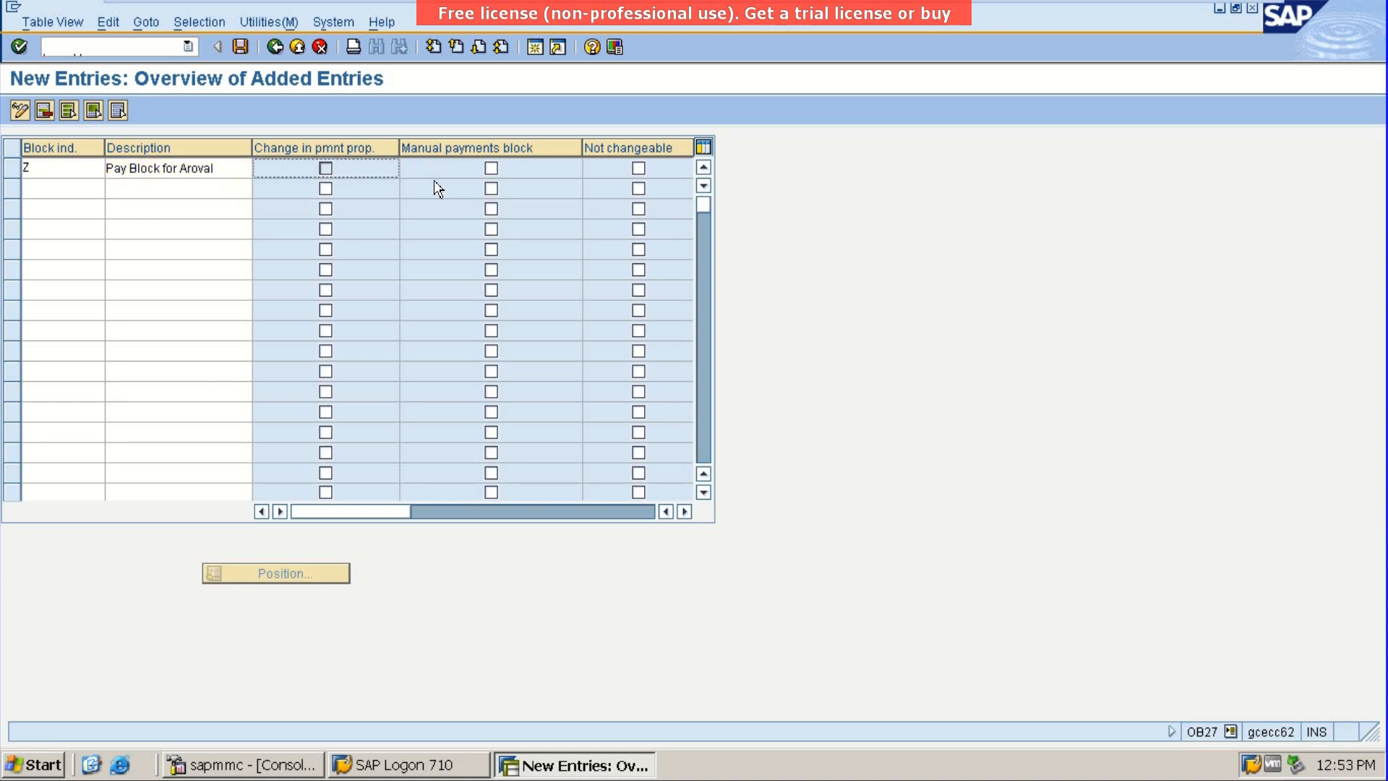
left_click(492, 167)
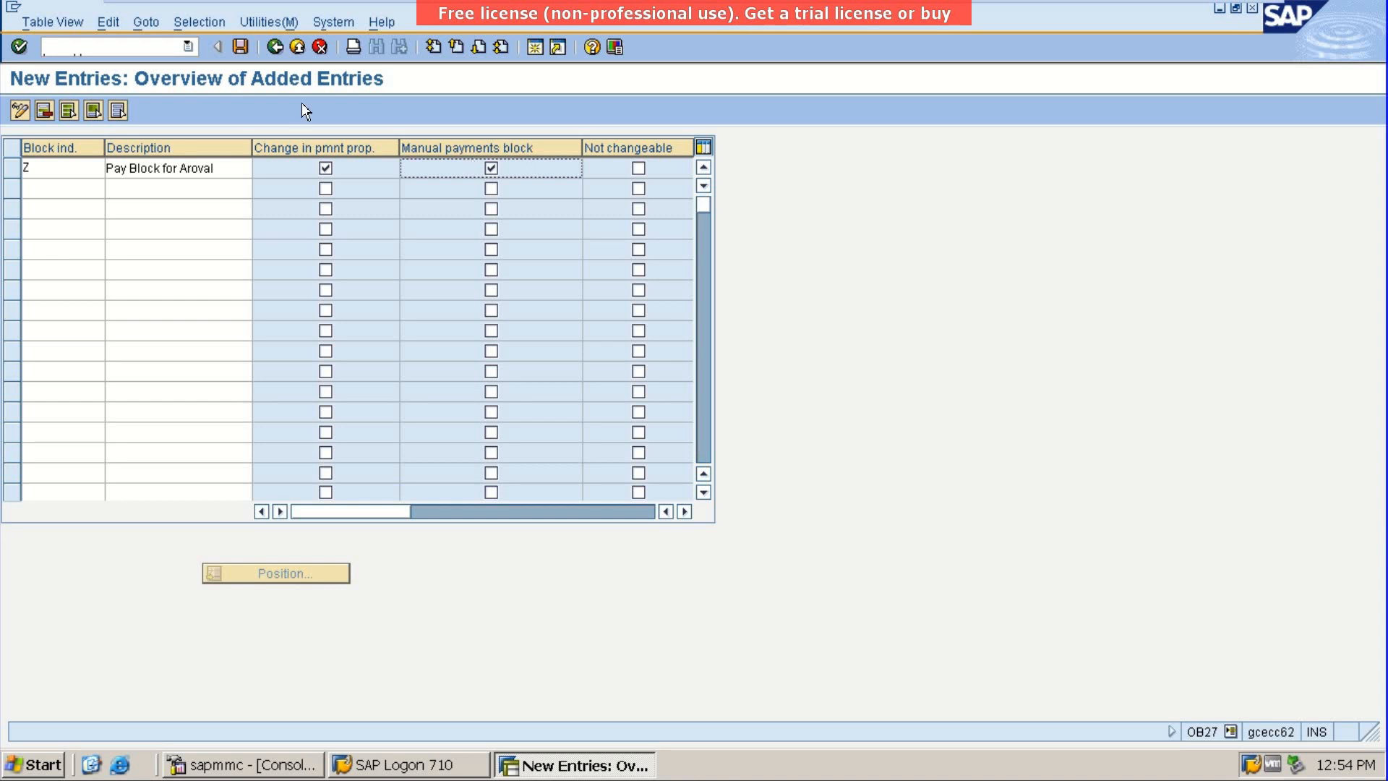
left_click(240, 47)
key("Return")
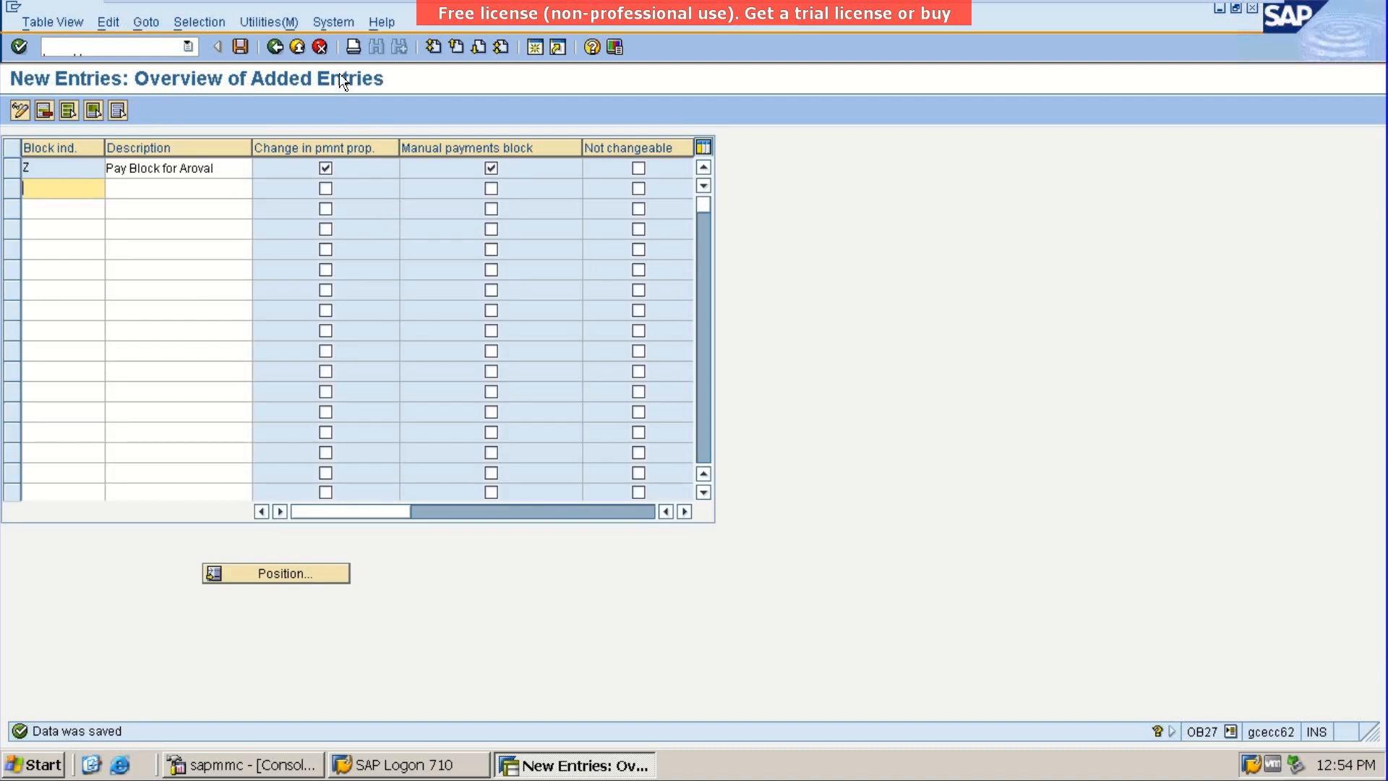
left_click(295, 47)
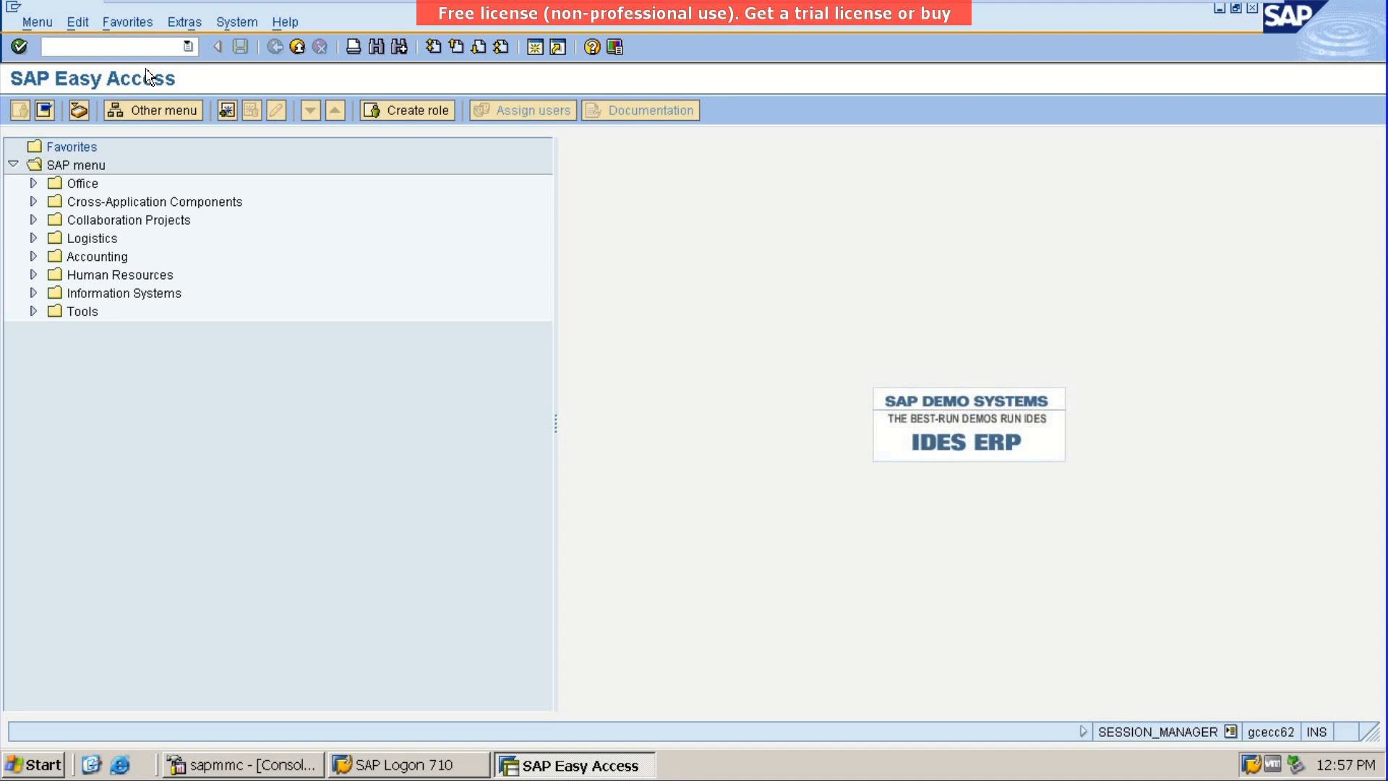
Open the terms of payment configuration with transaction obb8
type("o")
type("bb")
key("Return")
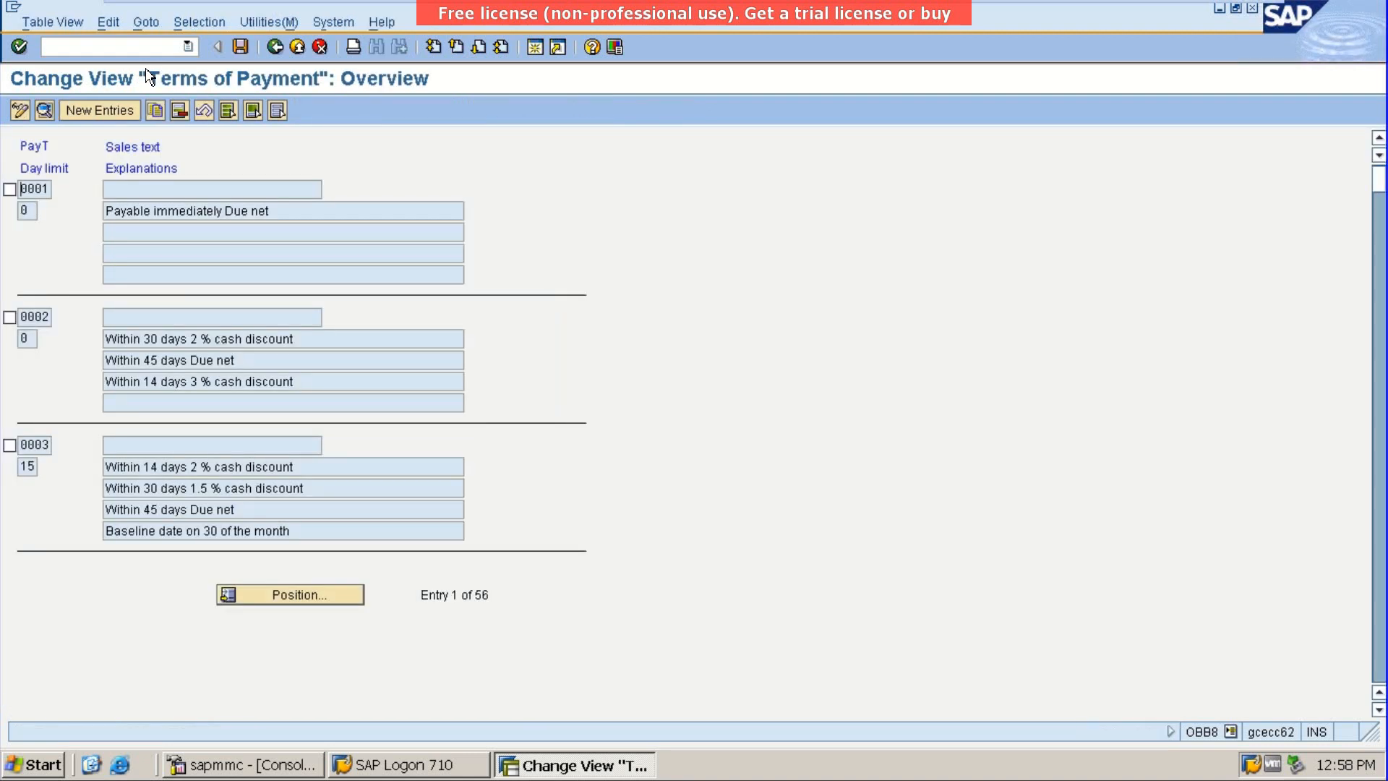
Copy the payment term 0003 with day limit 15 as the template for a new term
left_click(1381, 233)
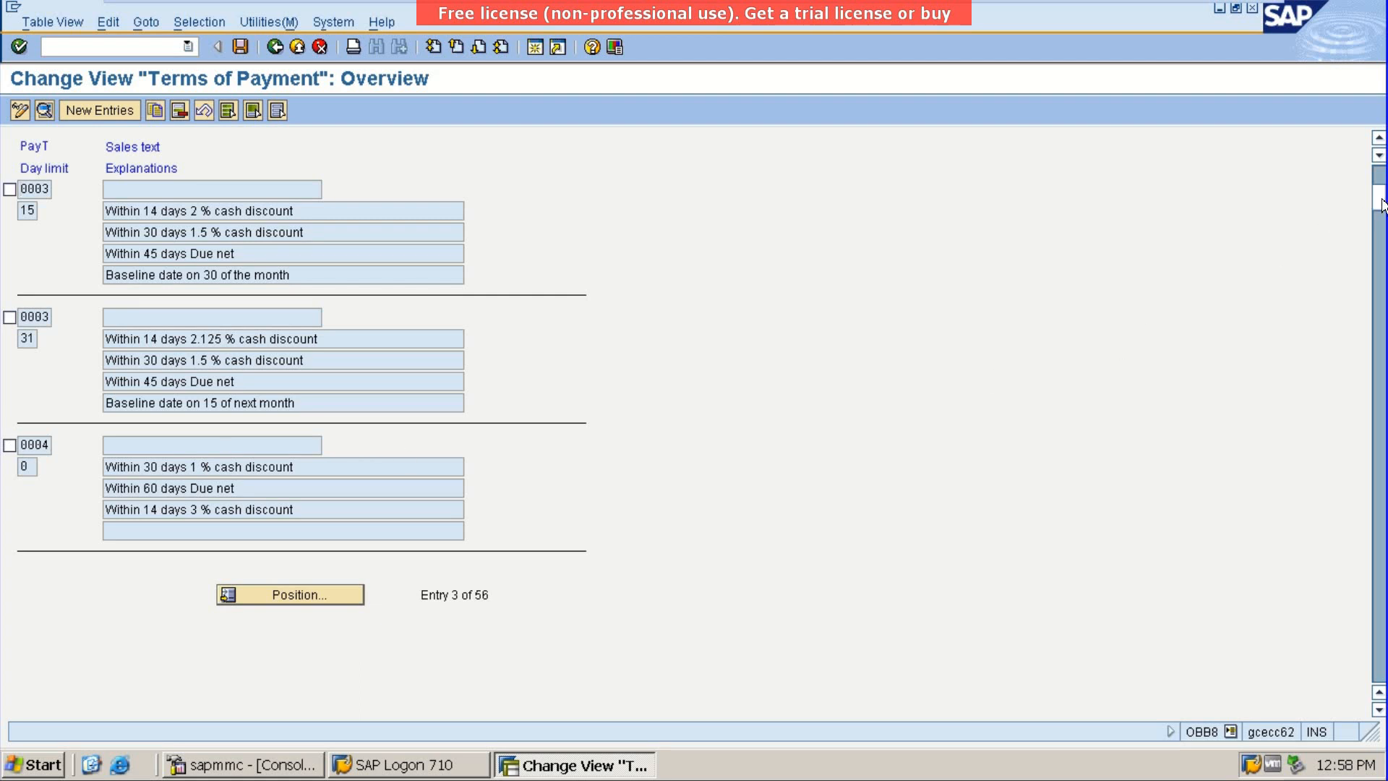
left_click_drag(1384, 207, 1384, 289)
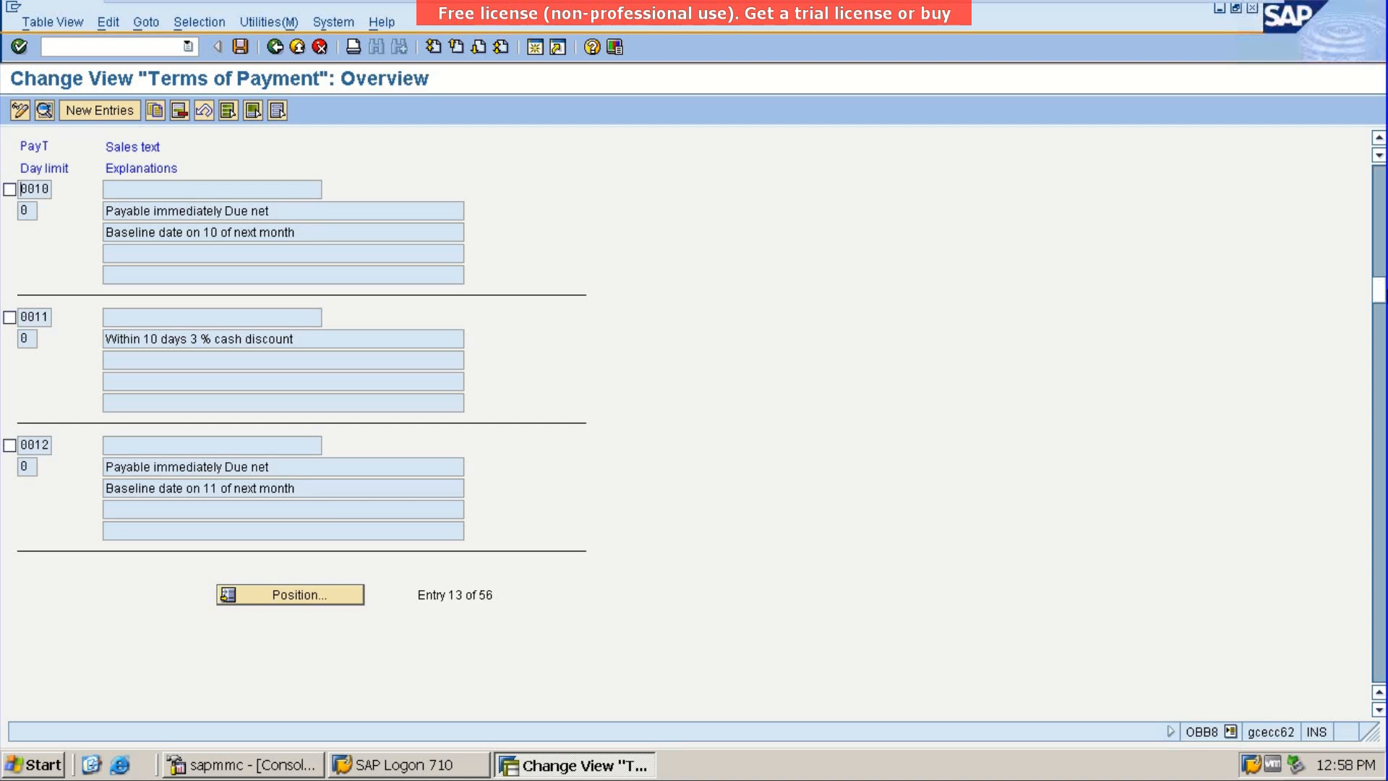
left_click_drag(1381, 293, 1381, 179)
left_click(10, 445)
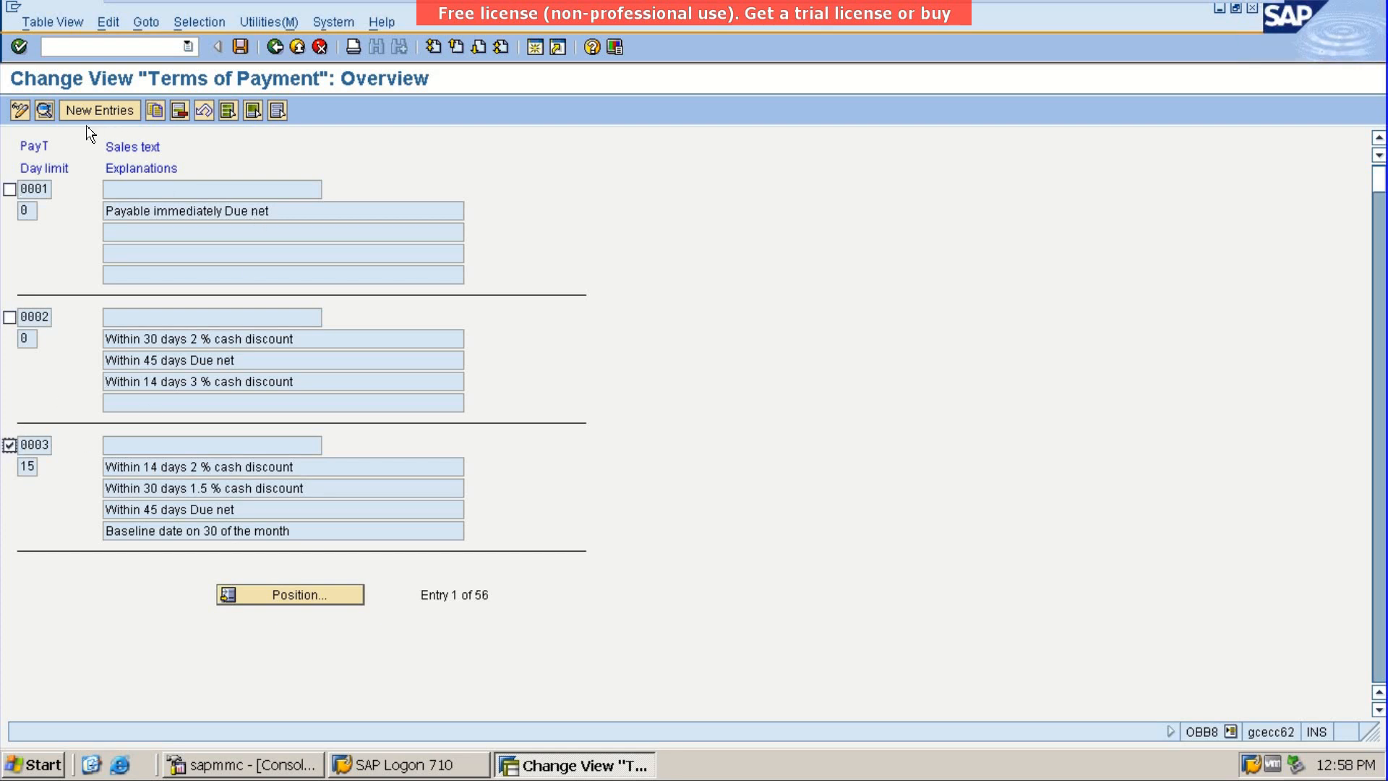
left_click(154, 113)
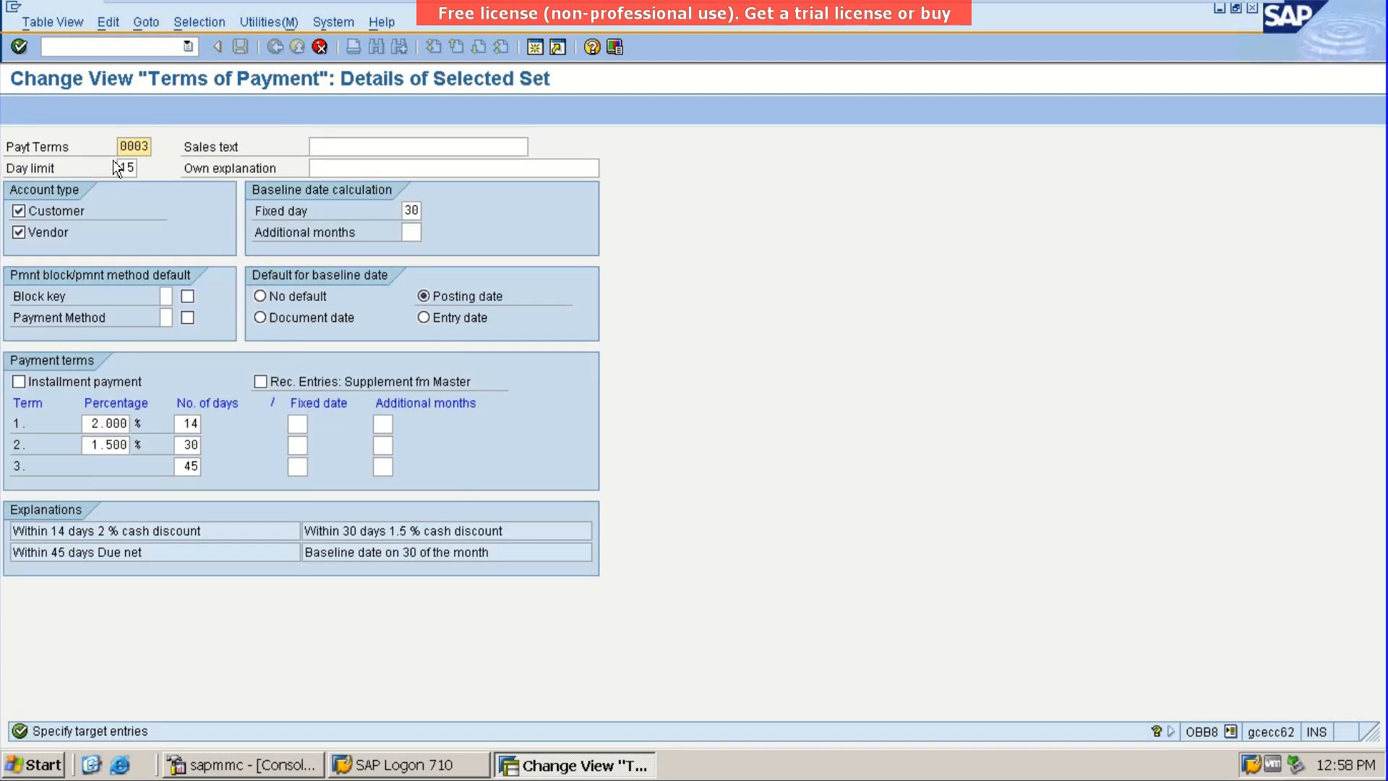
Name the copied payment term Z000 and set its day limit to 30
key("Delete")
key("Delete")
key("Delete")
key("Delete")
type("Z000")
left_click(127, 167)
key("Delete")
key("BackSpace")
type("30")
Clear the percentage and number of days in term line 1 of Z000
left_click(86, 423)
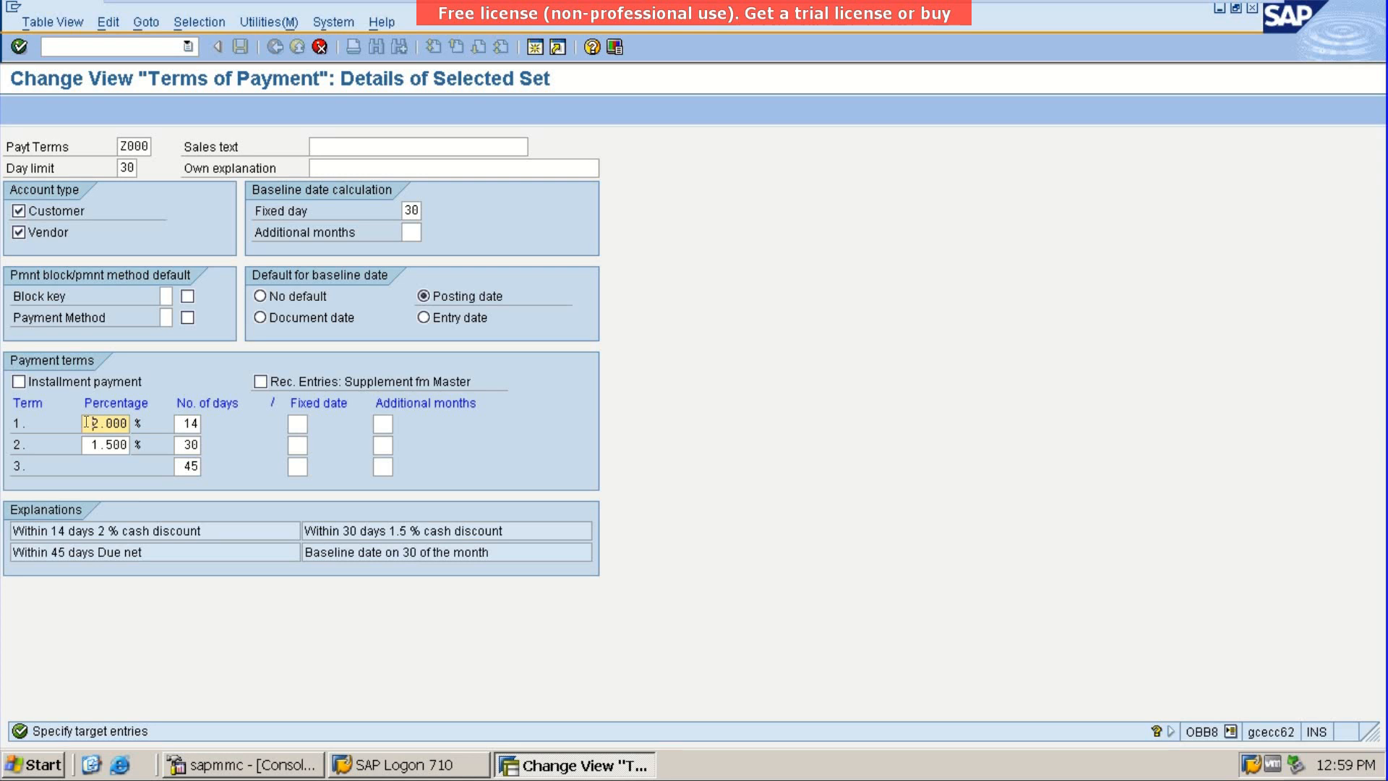
key("Delete")
key("Delete")
key("Delete")
key("Delete")
key("Delete")
key("Tab")
key("Delete")
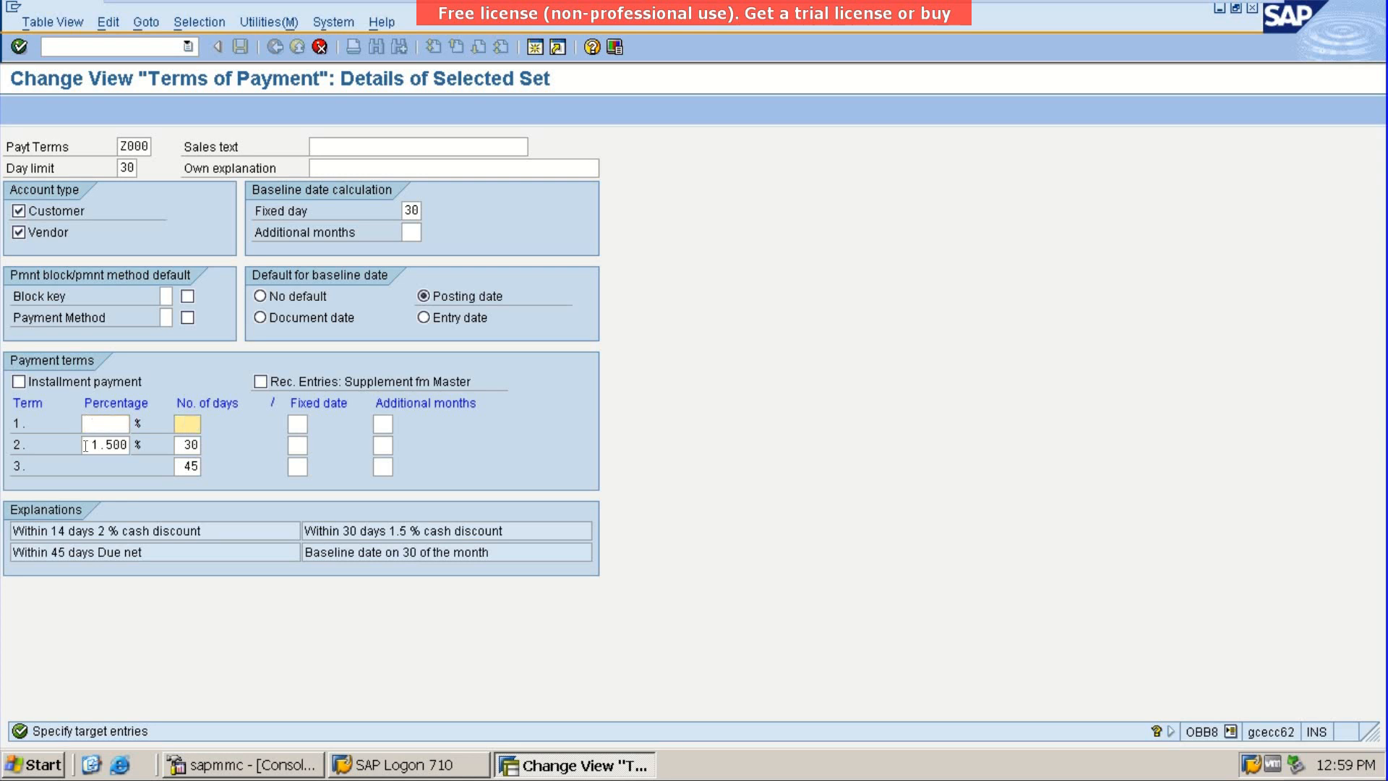
Clear the percentage and number of days in term line 2 and the number of days in line 3
left_click(88, 446)
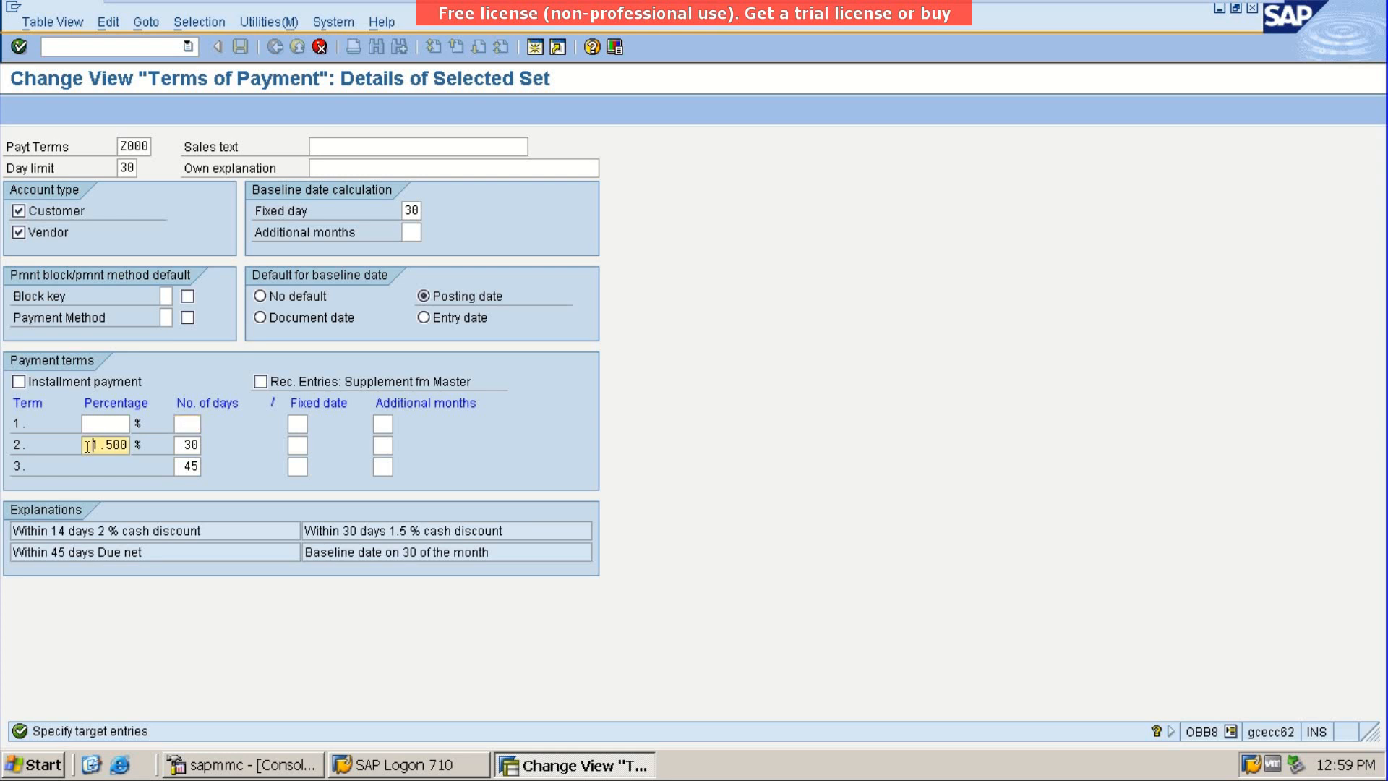
key("Delete")
key("Delete")
key("Delete")
key("Delete")
key("Delete")
key("Tab")
key("Tab")
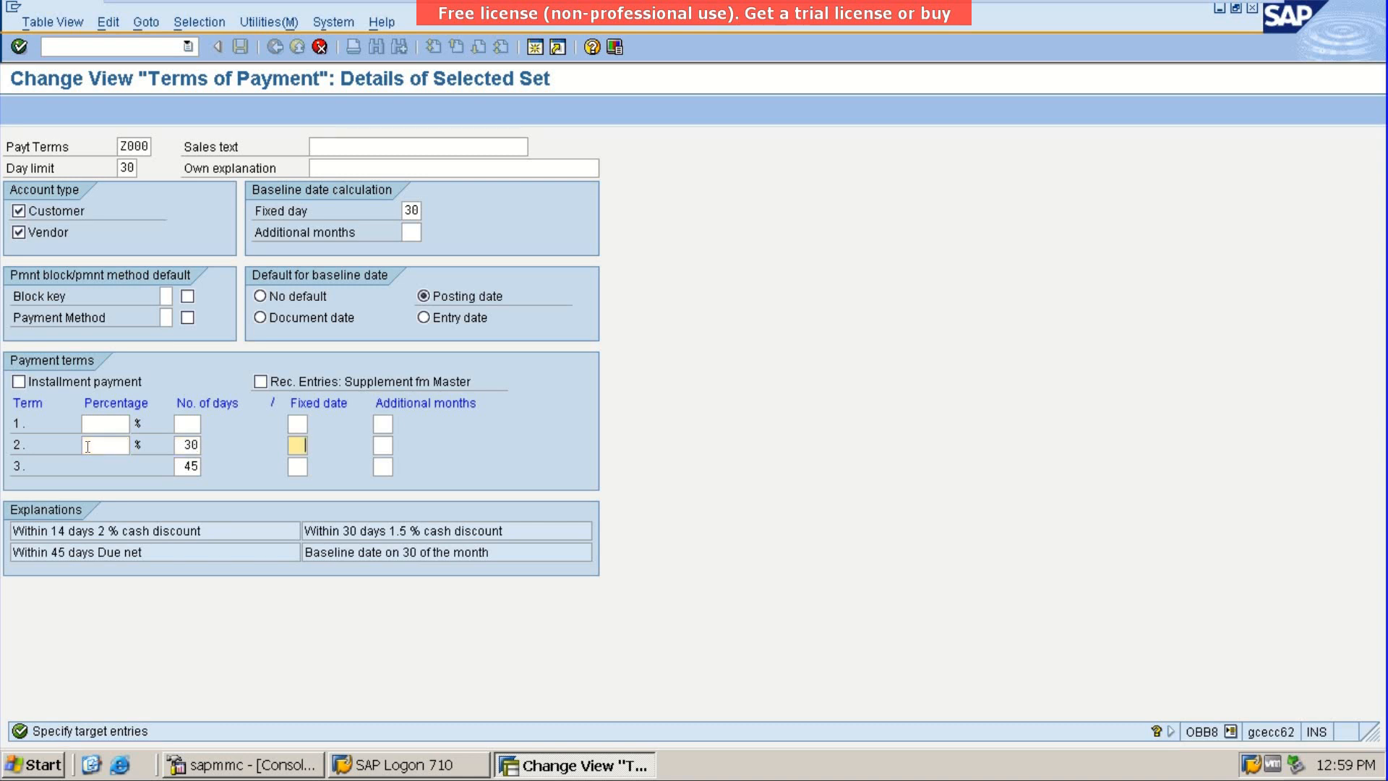
left_click(178, 444)
key("Delete")
key("Delete")
left_click(184, 467)
key("Delete")
key("Delete")
Assign block key Z, Pay Block for Aroval, as the default payment block and tick its checkbox
left_click(186, 296)
left_click(163, 296)
left_click(183, 296)
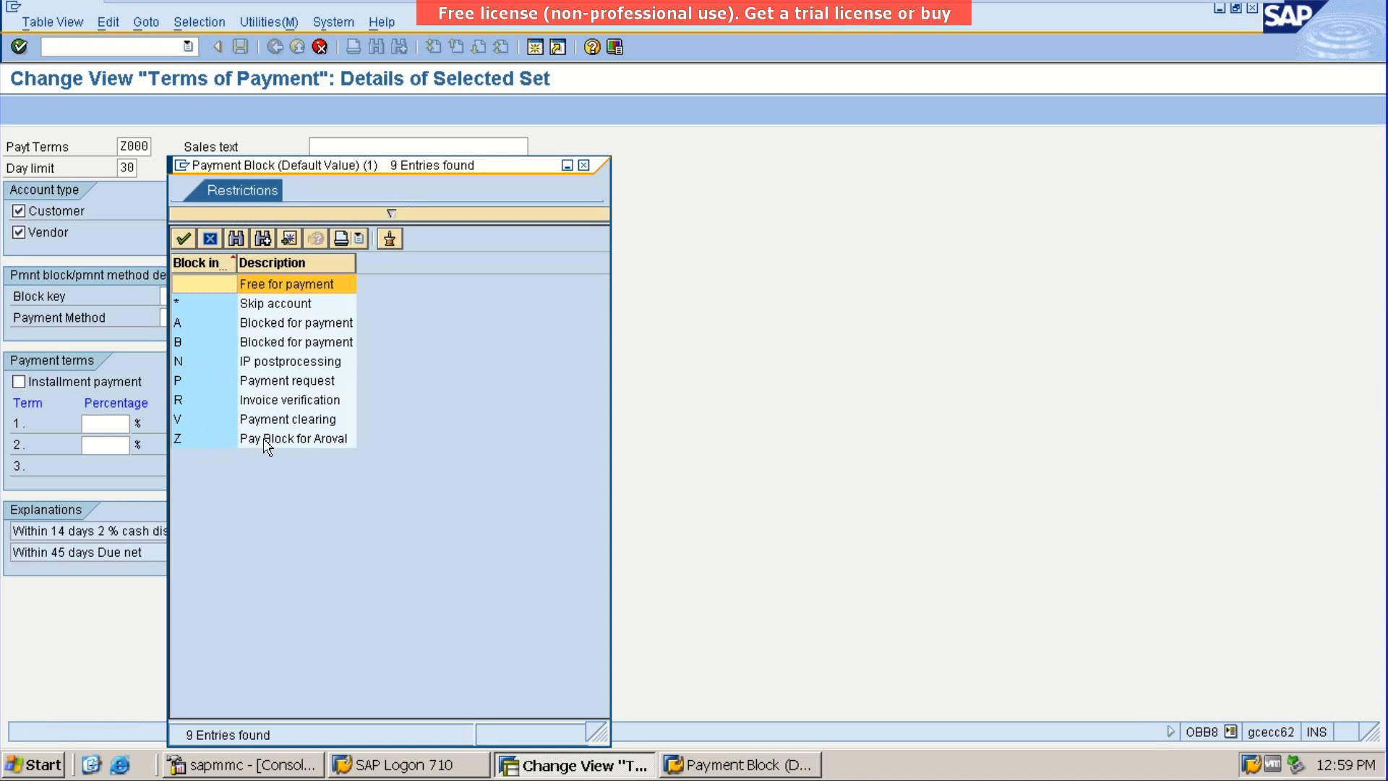
key("Down")
key("Down")
double_click(310, 438)
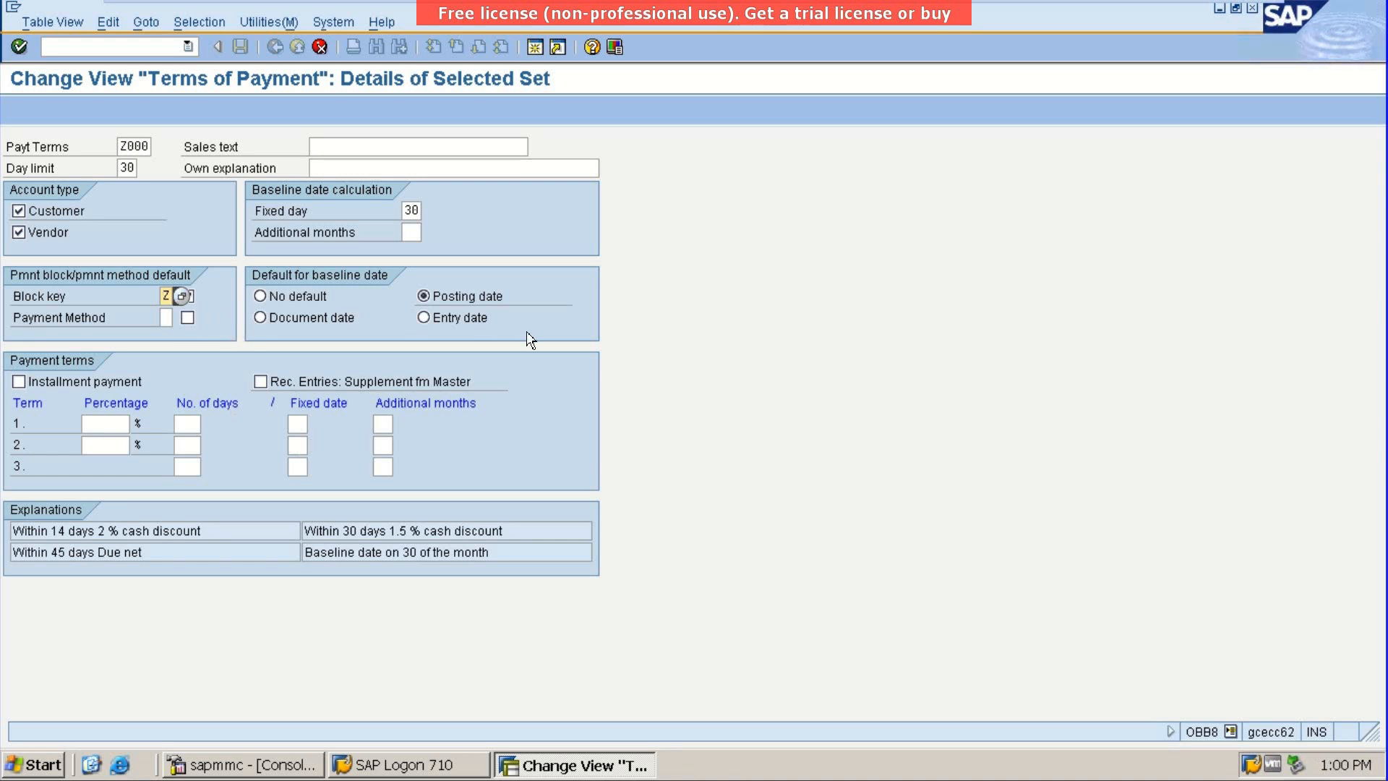
Enter "Fin sign off needed within 30" as the sales text of payment term Z000
left_click(410, 161)
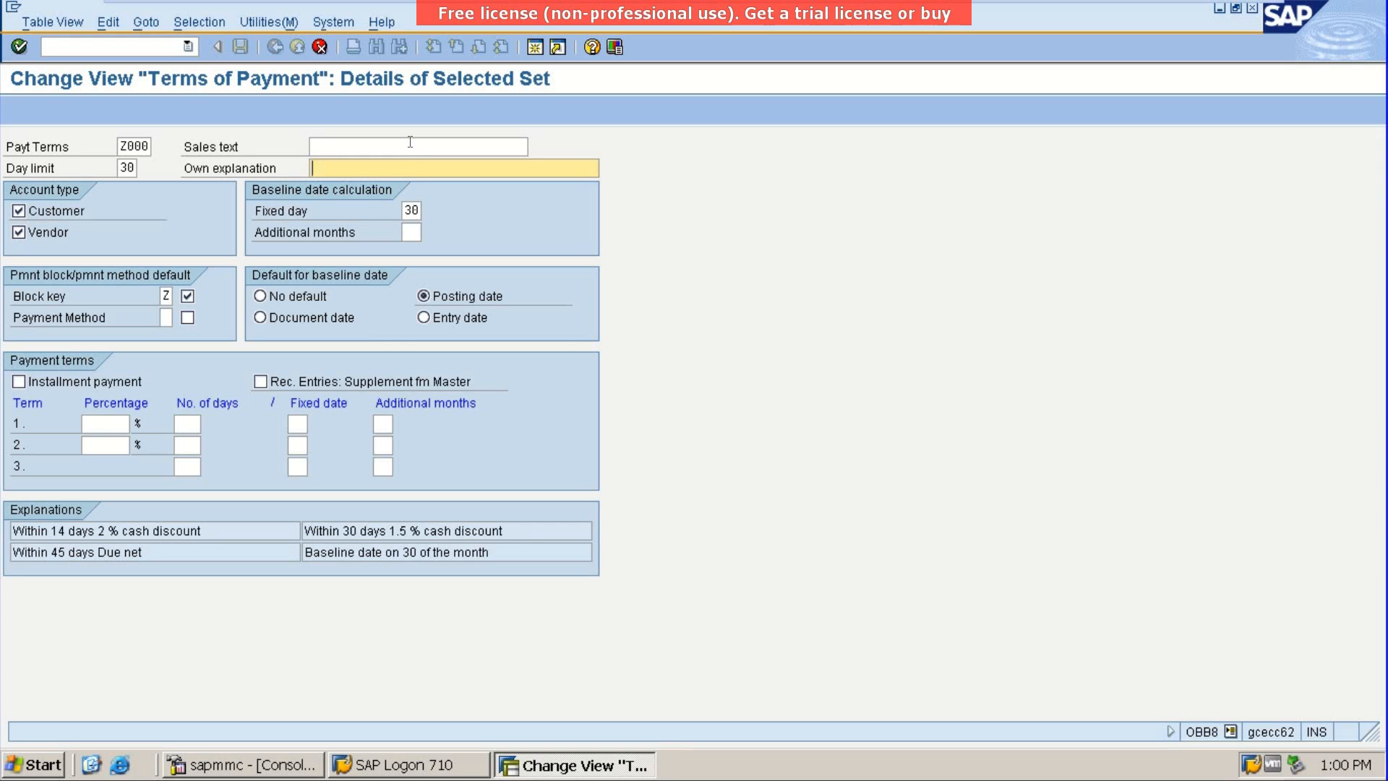
left_click(410, 146)
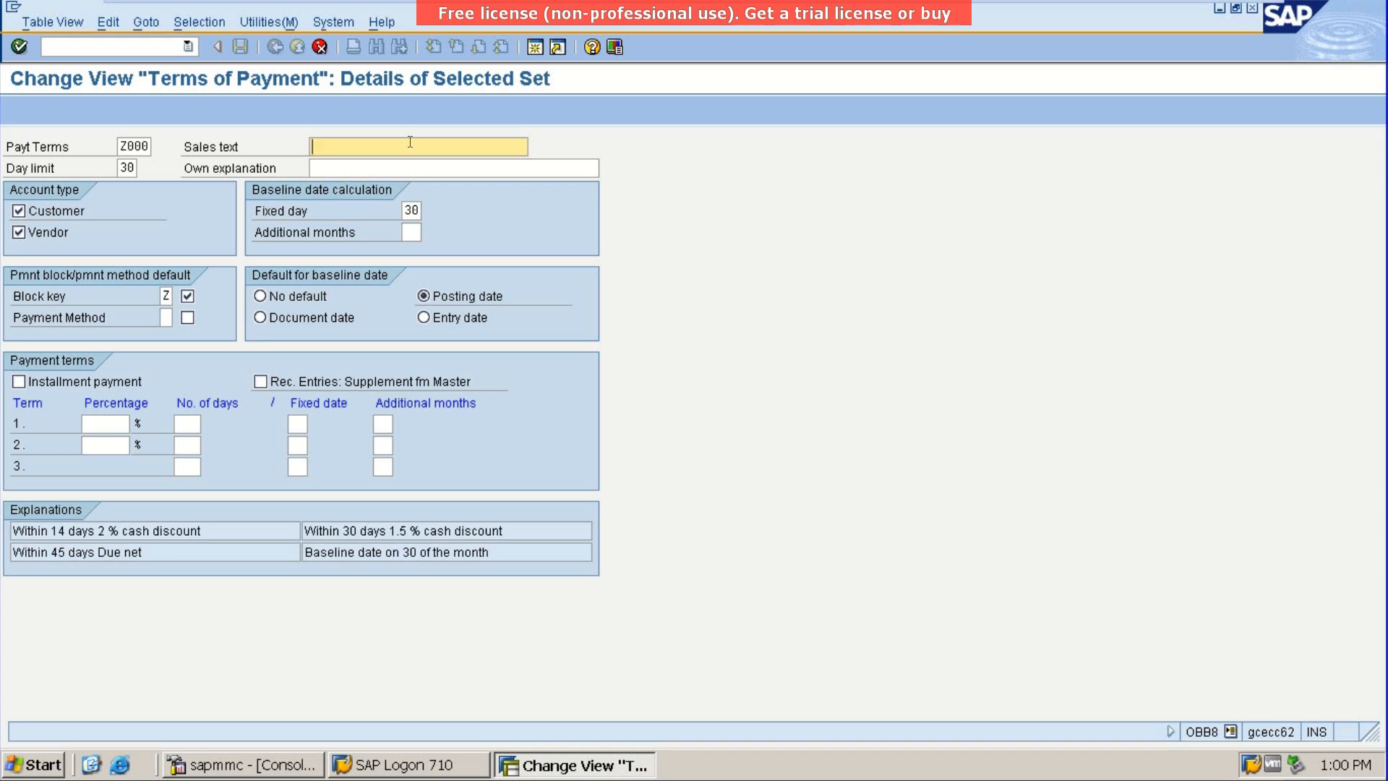
type("F")
type("inan")
type("ce ")
type("si")
type("gn")
type(" off")
type(" nee")
type("ded")
type(" with")
type("in")
key("Delete")
key("BackSpace")
key("BackSpace")
key("BackSpace")
left_click(470, 147)
type("30")
Copy the sales text into the own explanation of Z000 and save the new payment term
left_click_drag(311, 146, 488, 148)
key("ctrl+c")
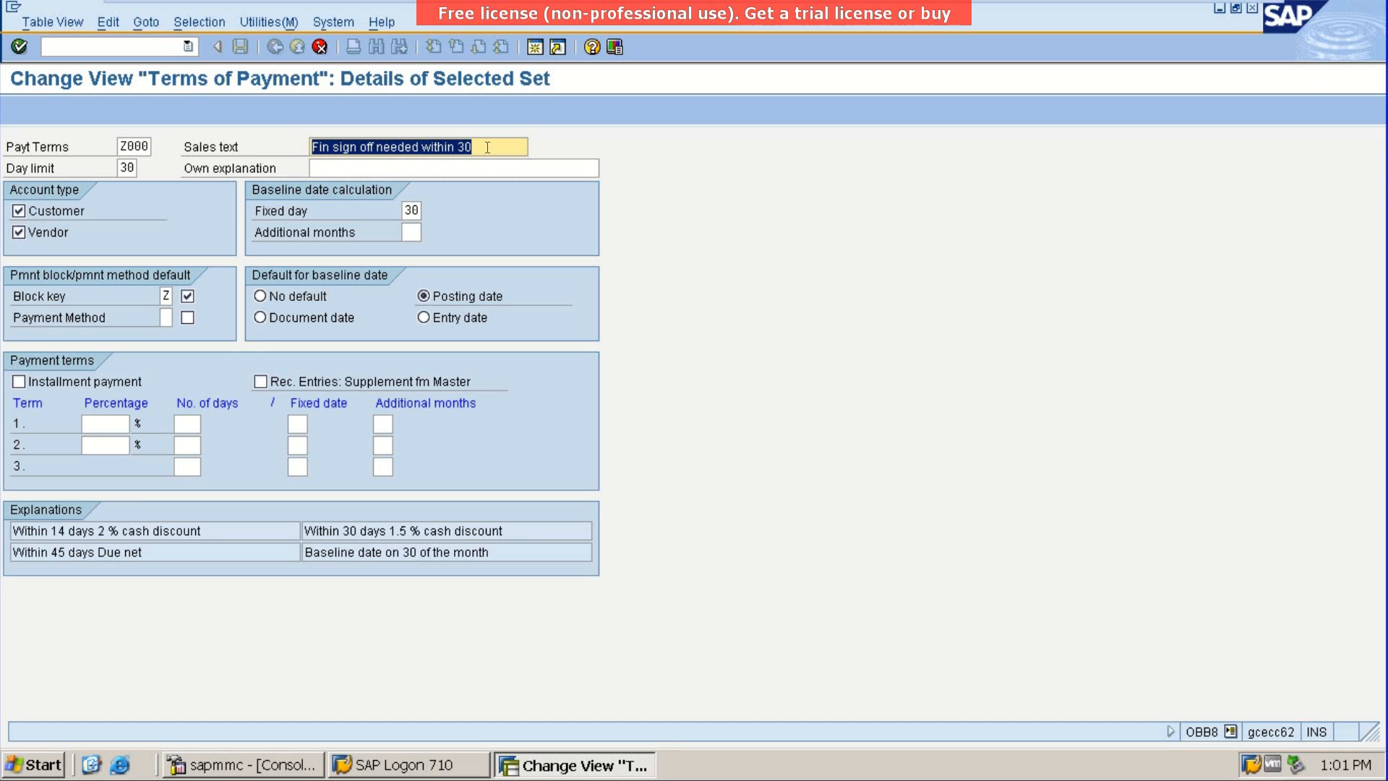
key("Tab")
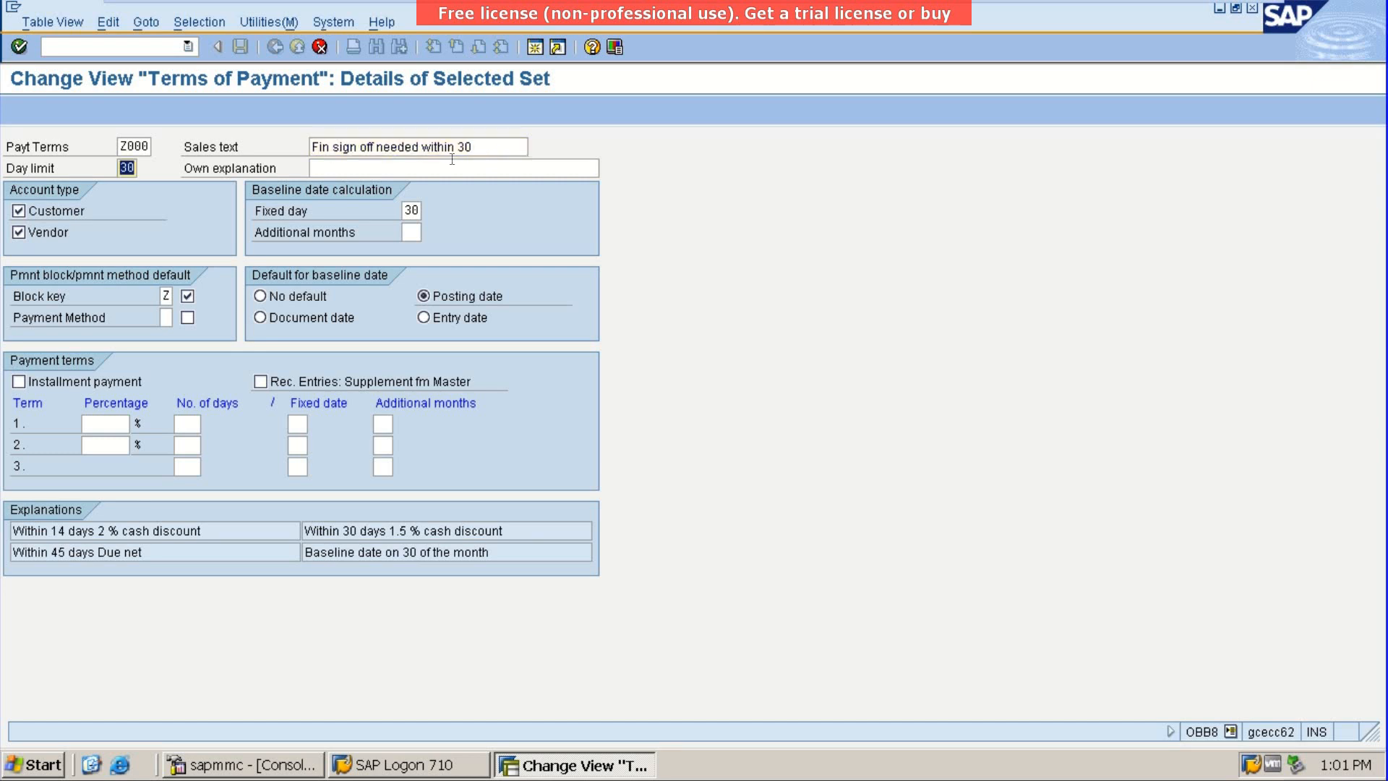
left_click(442, 165)
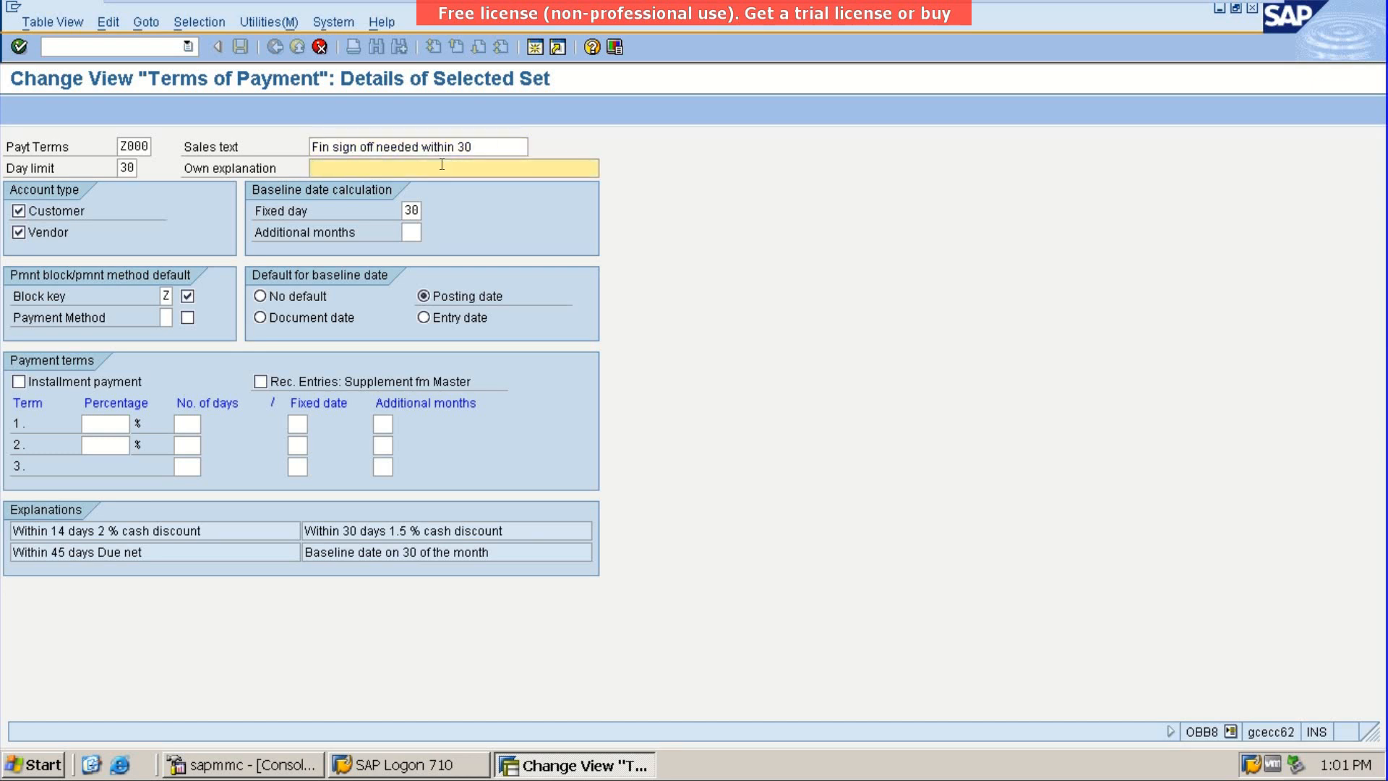
key("ctrl+v")
key("Return")
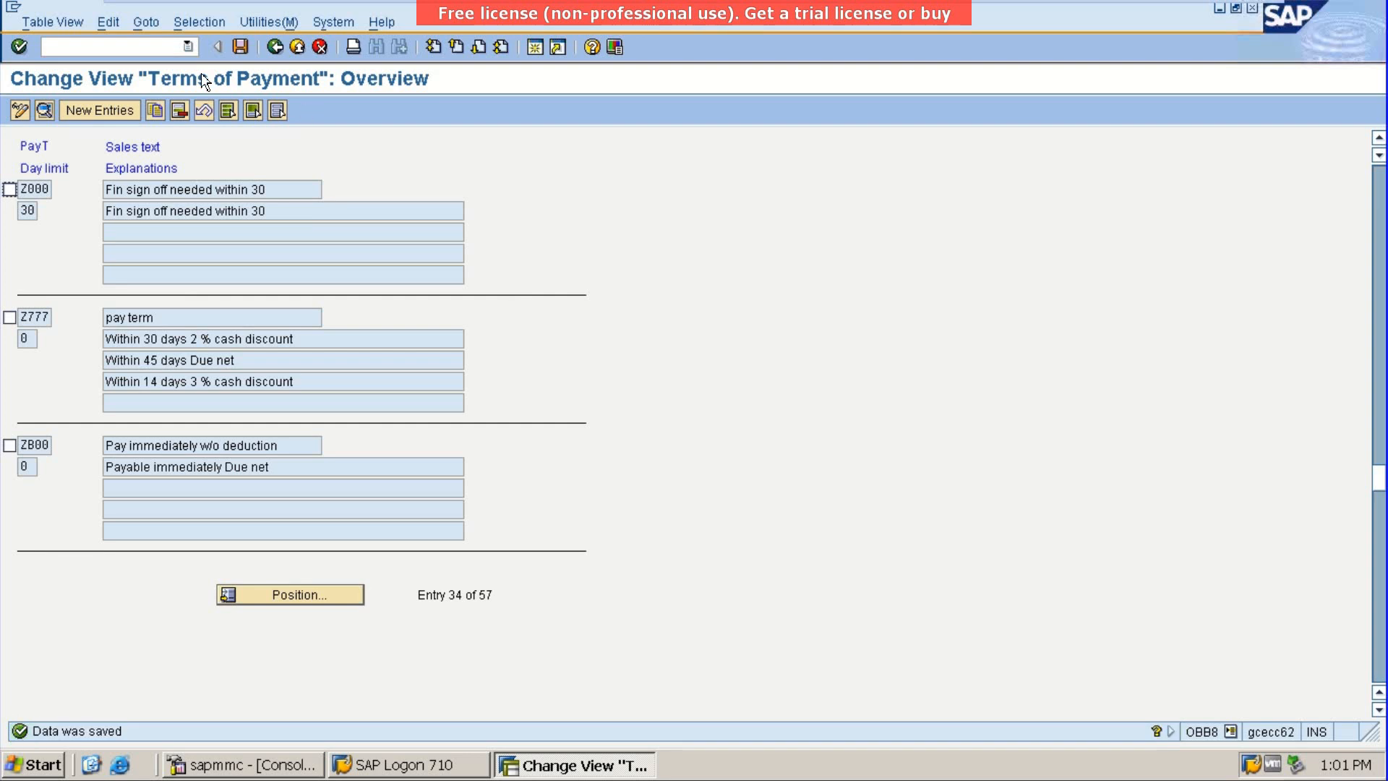
Open vendor Tata Motors for changes with transaction FK02 and go to its company code payment transactions data
left_click(101, 48)
type("/nfk02")
key("Return")
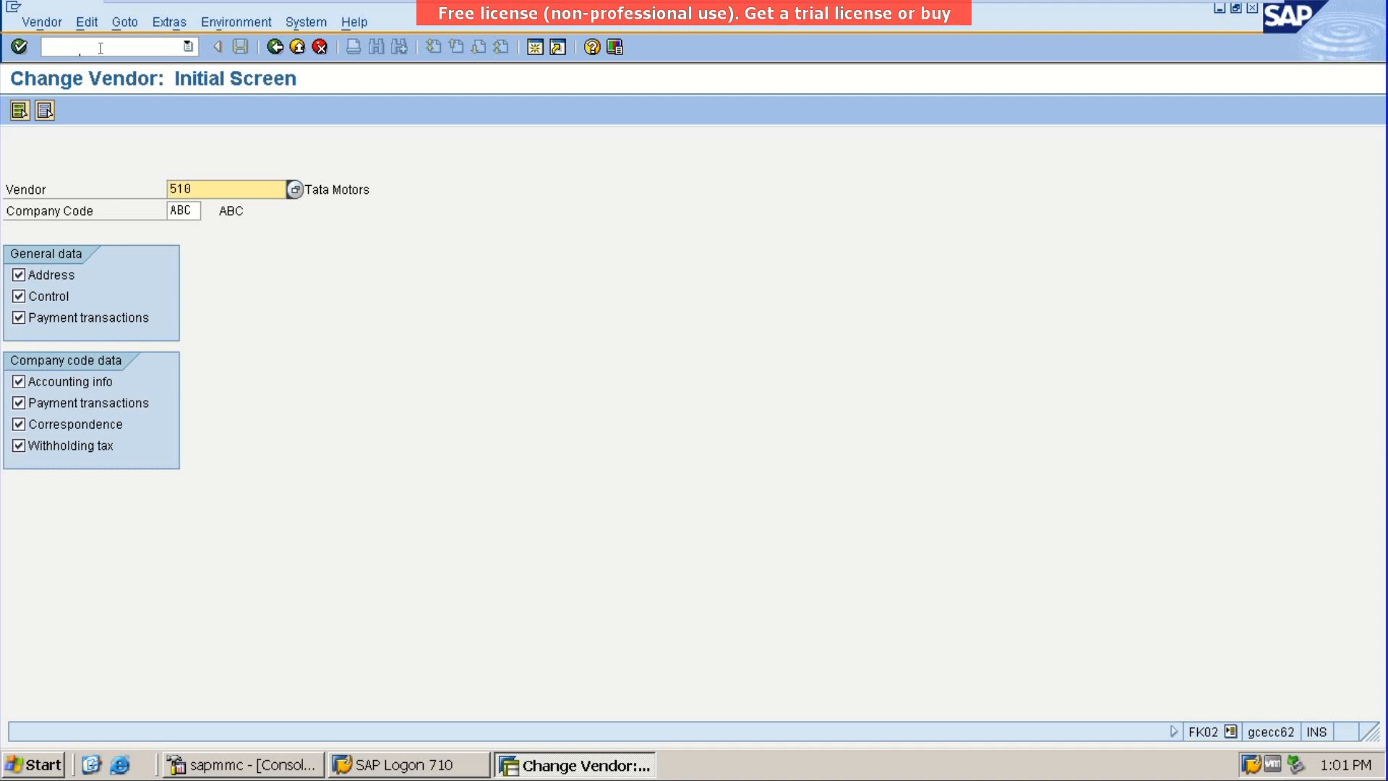
key("Return")
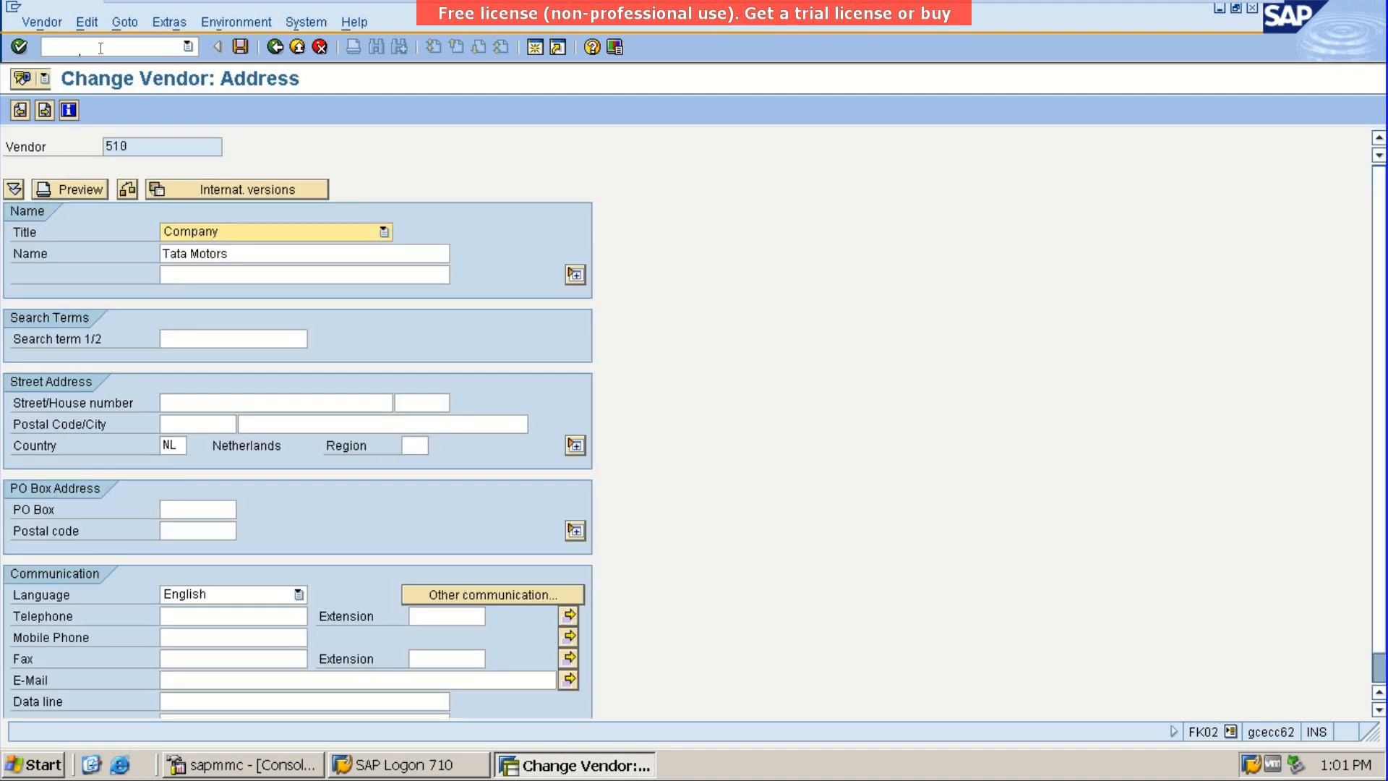
key("Return")
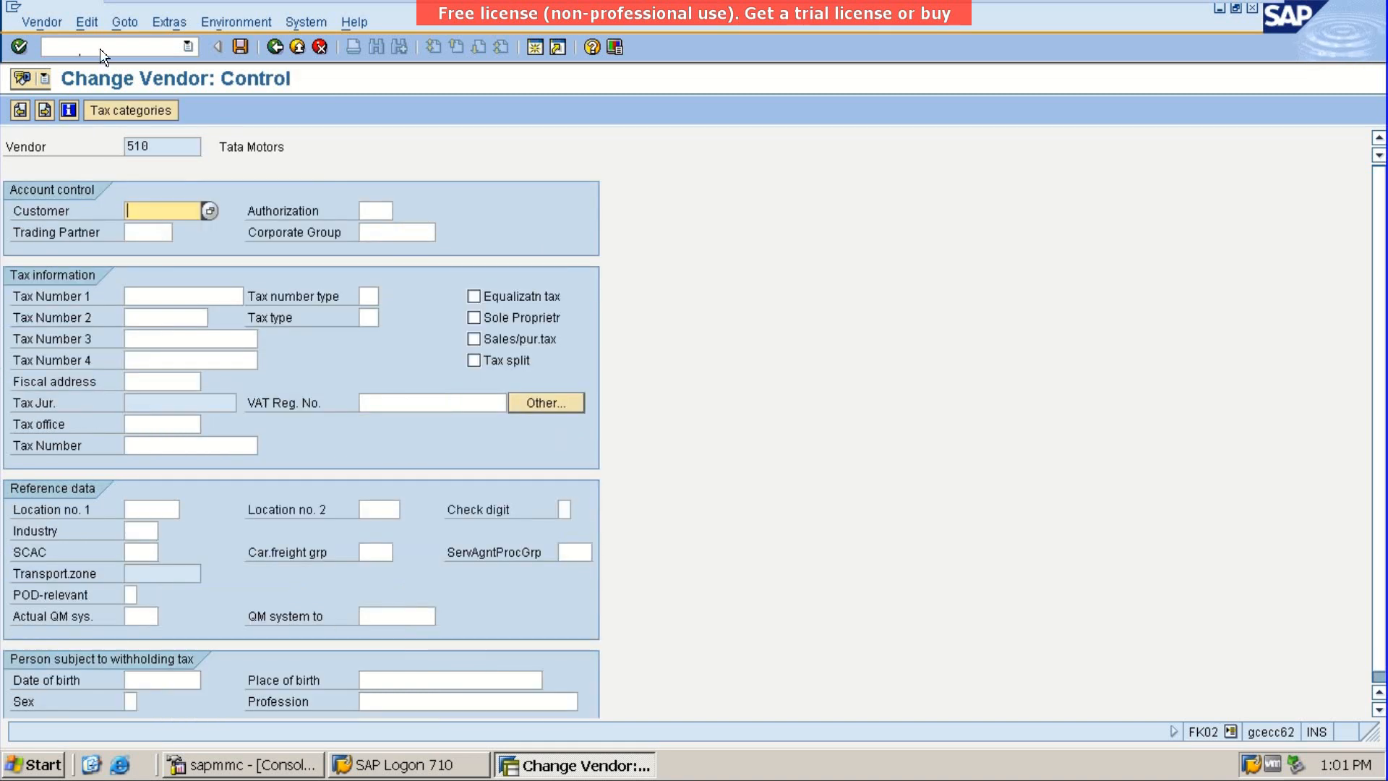
key("Return")
key("Return")
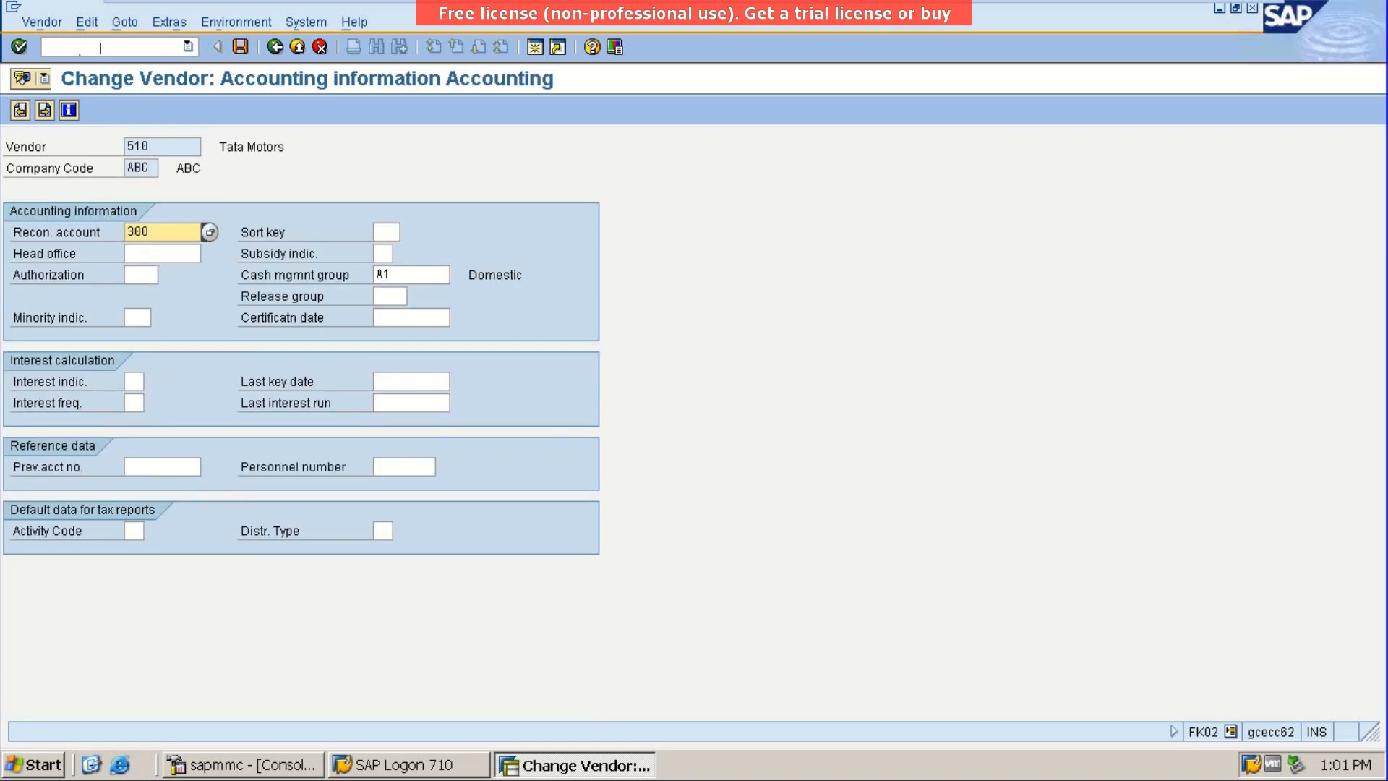
key("Return")
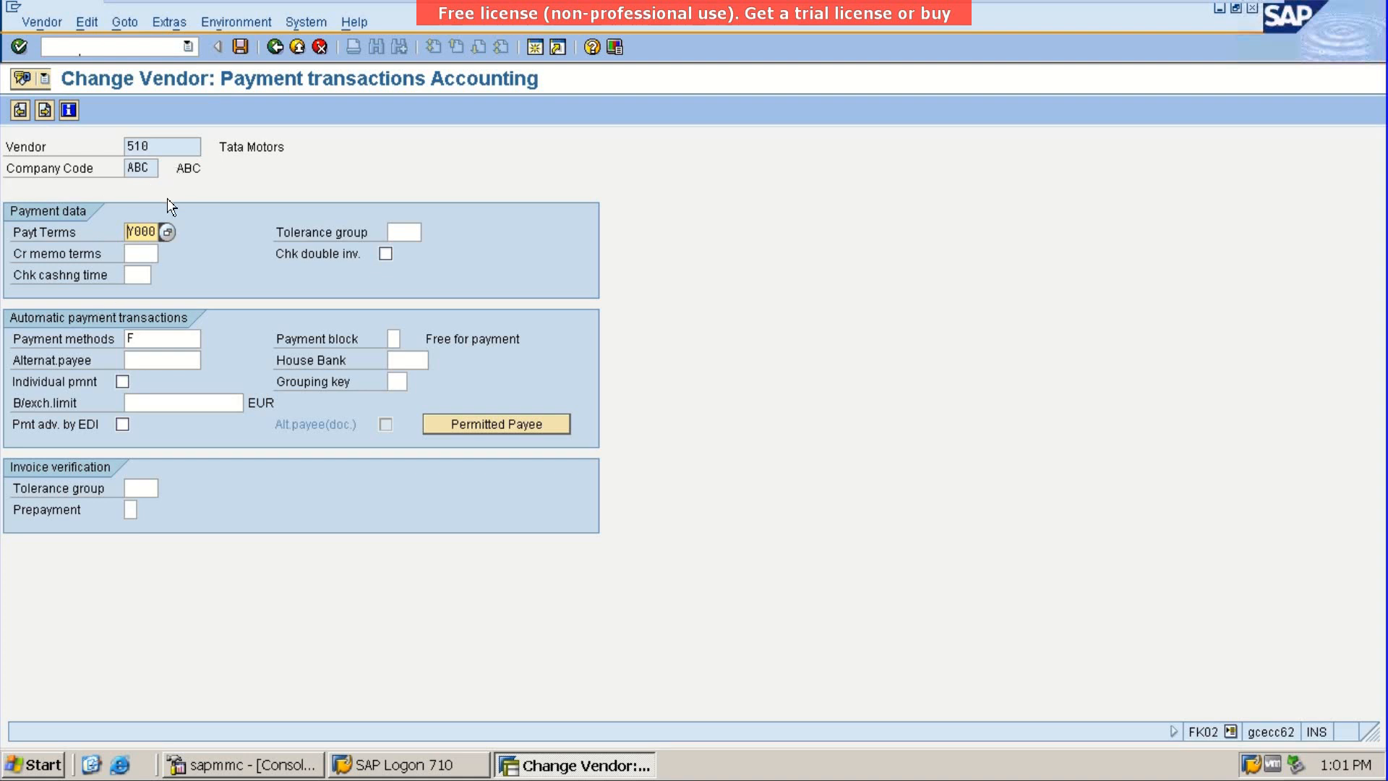
Assign payment terms Z000 to the vendor and save the vendor master
left_click(167, 231)
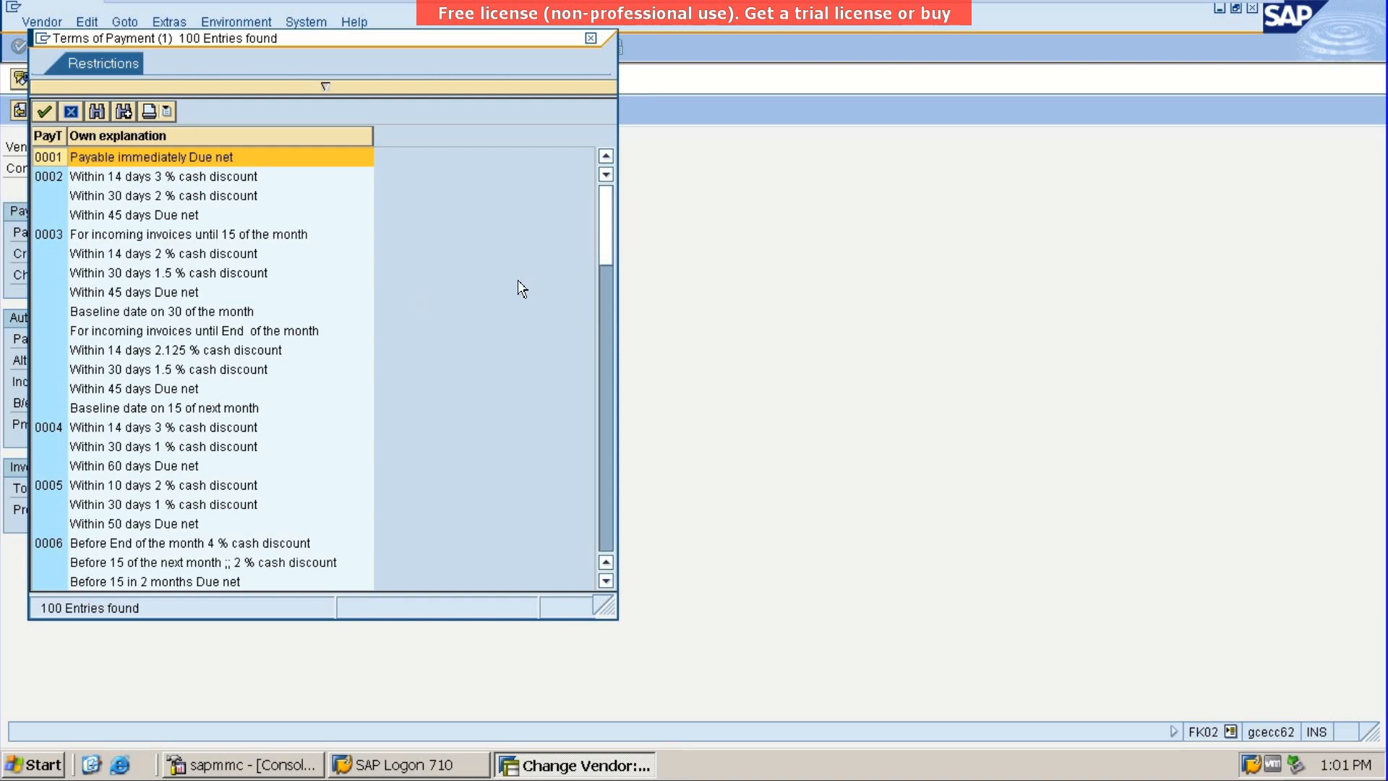
left_click(608, 329)
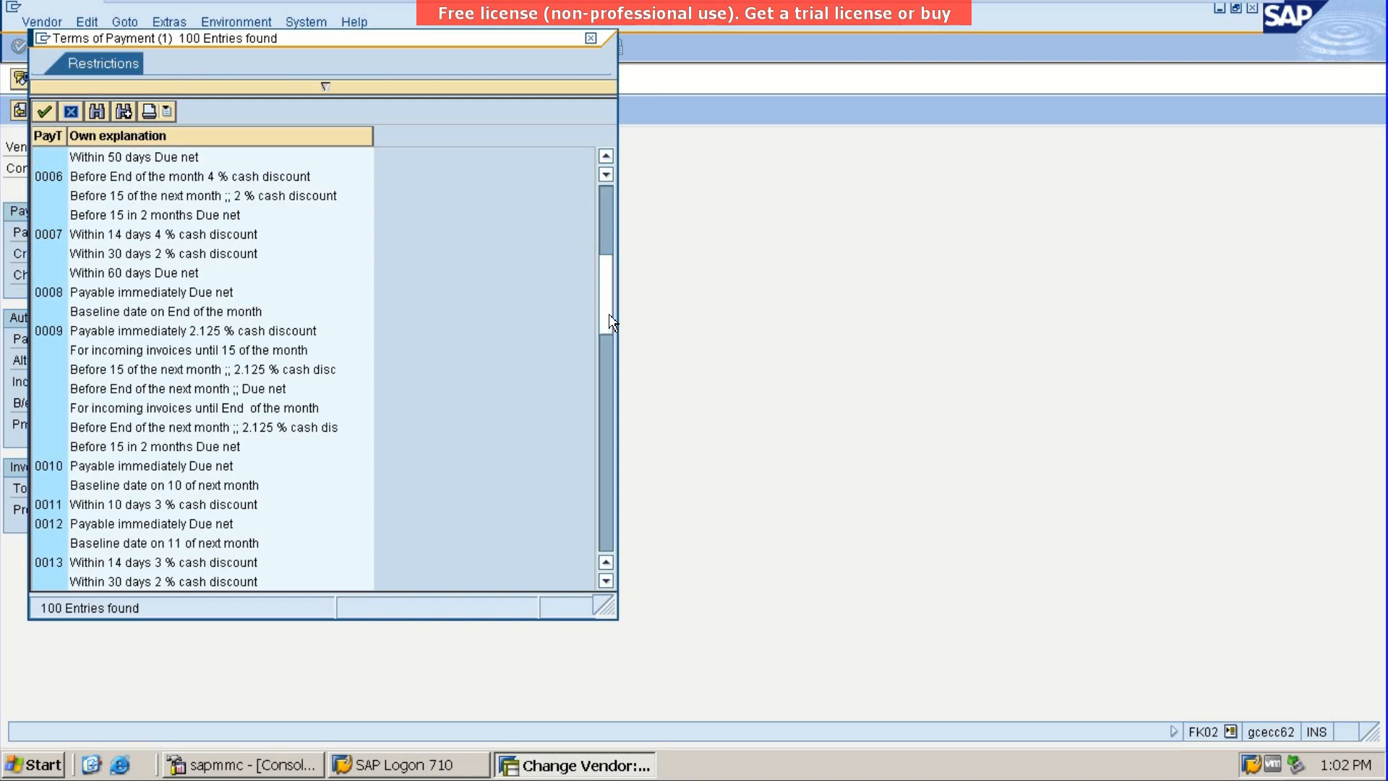
left_click_drag(608, 314, 613, 574)
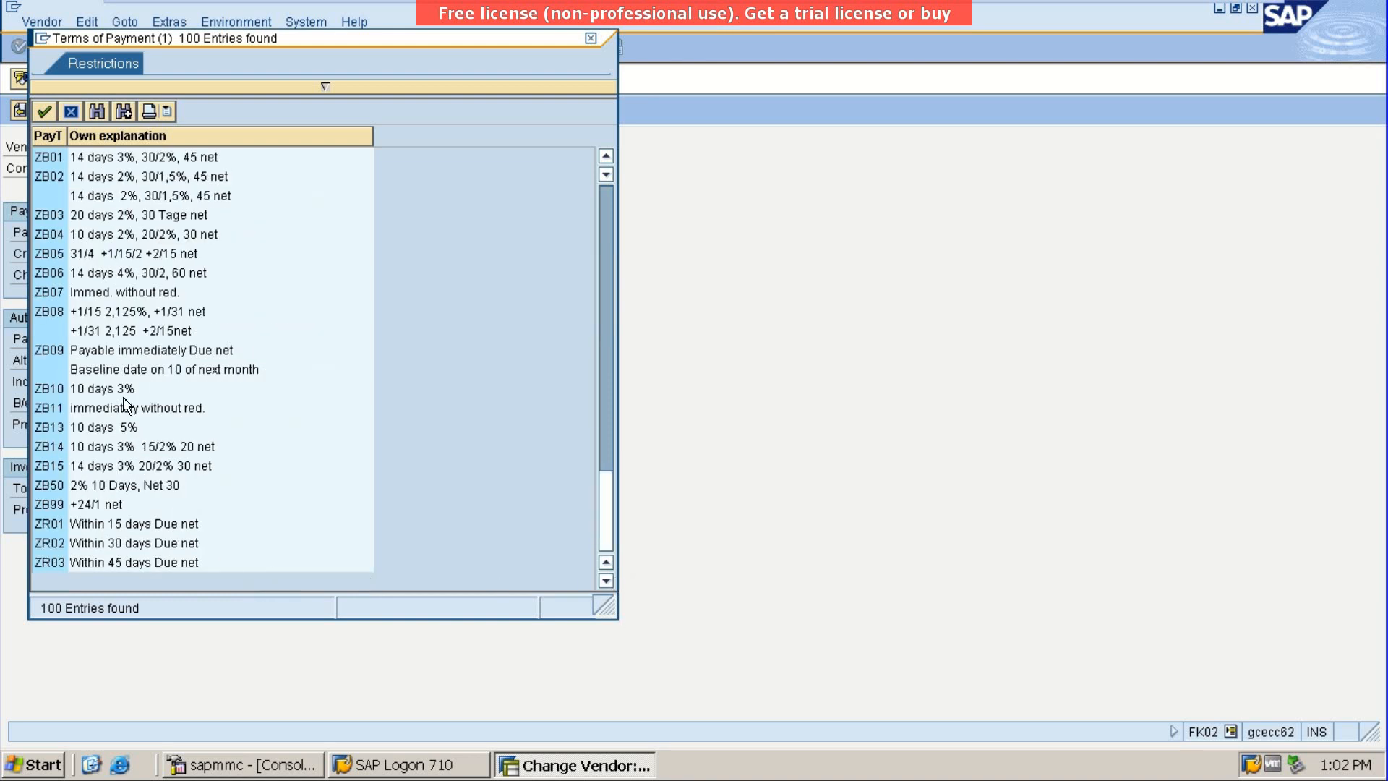
left_click(606, 156)
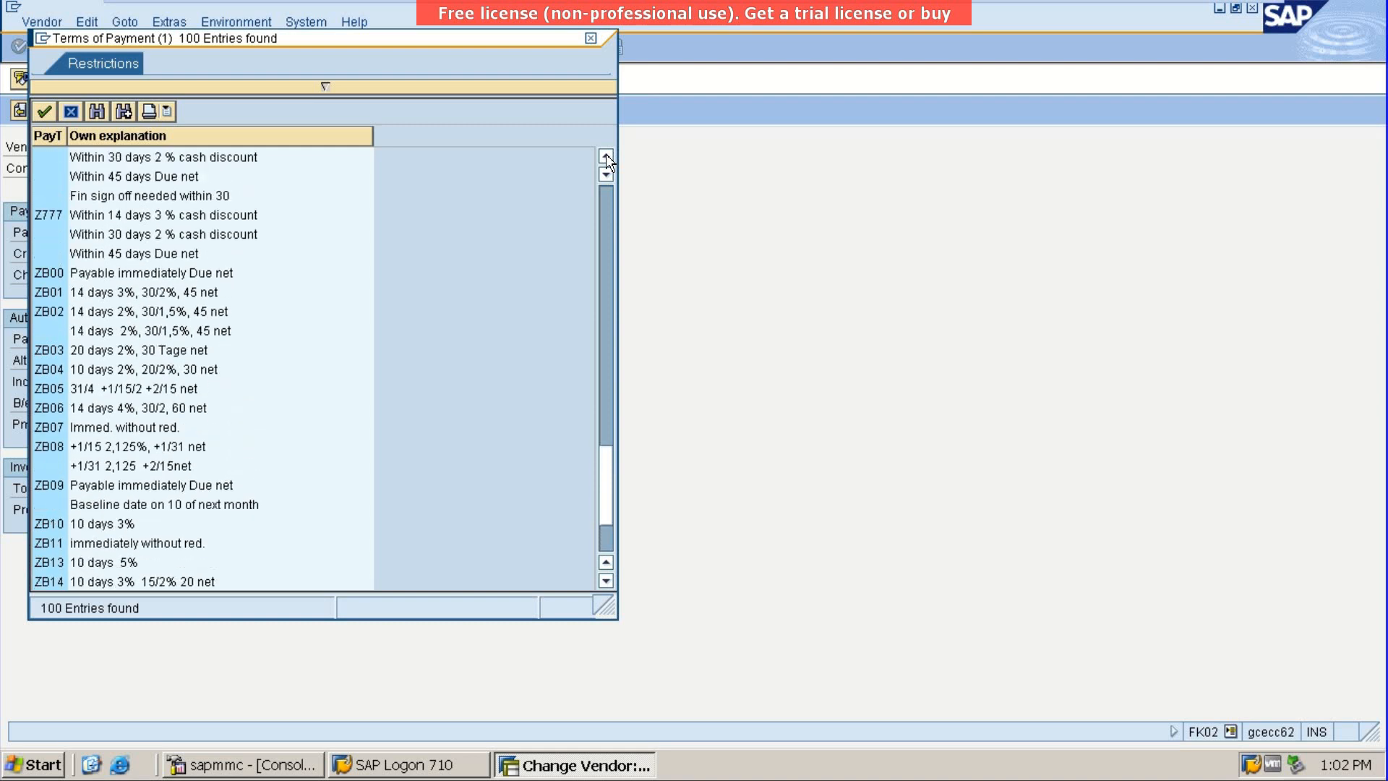
scroll(307, 206, "up", 1)
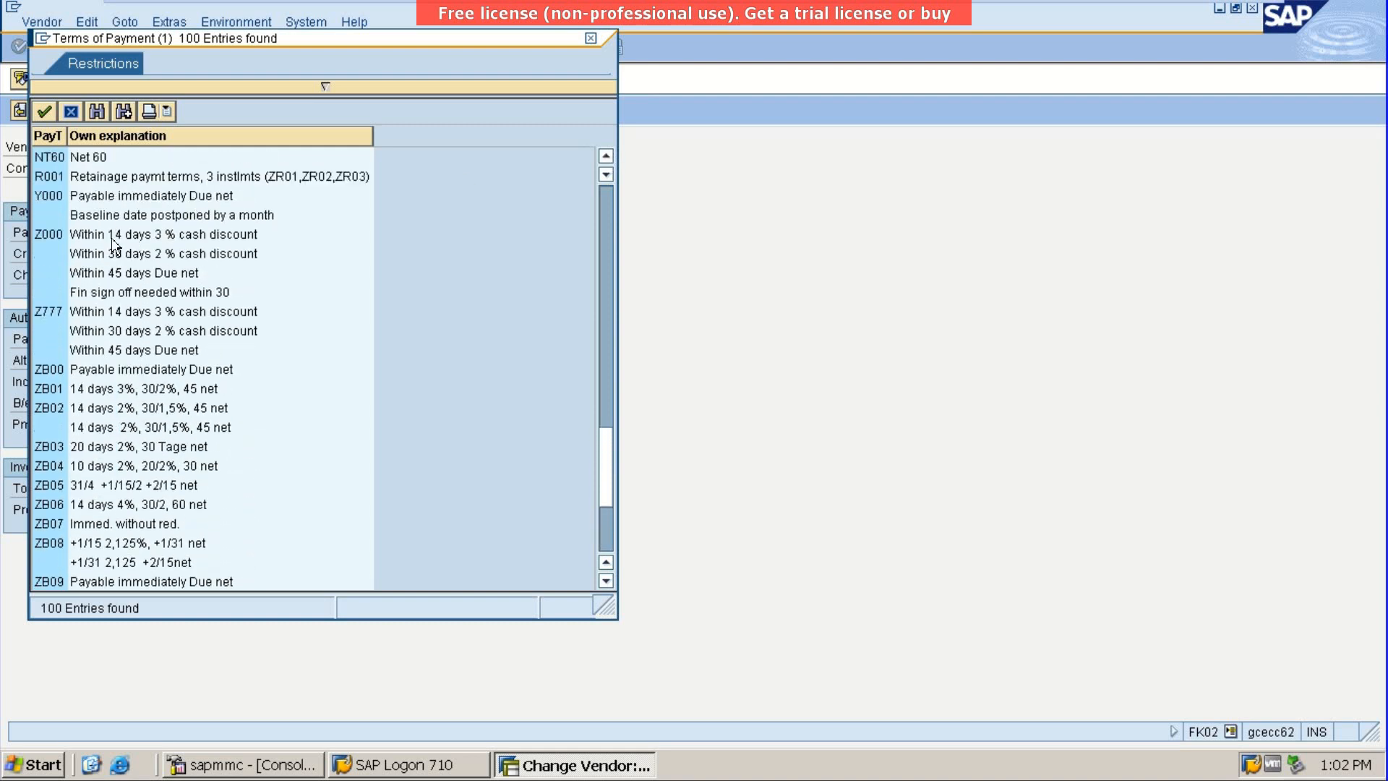
double_click(45, 239)
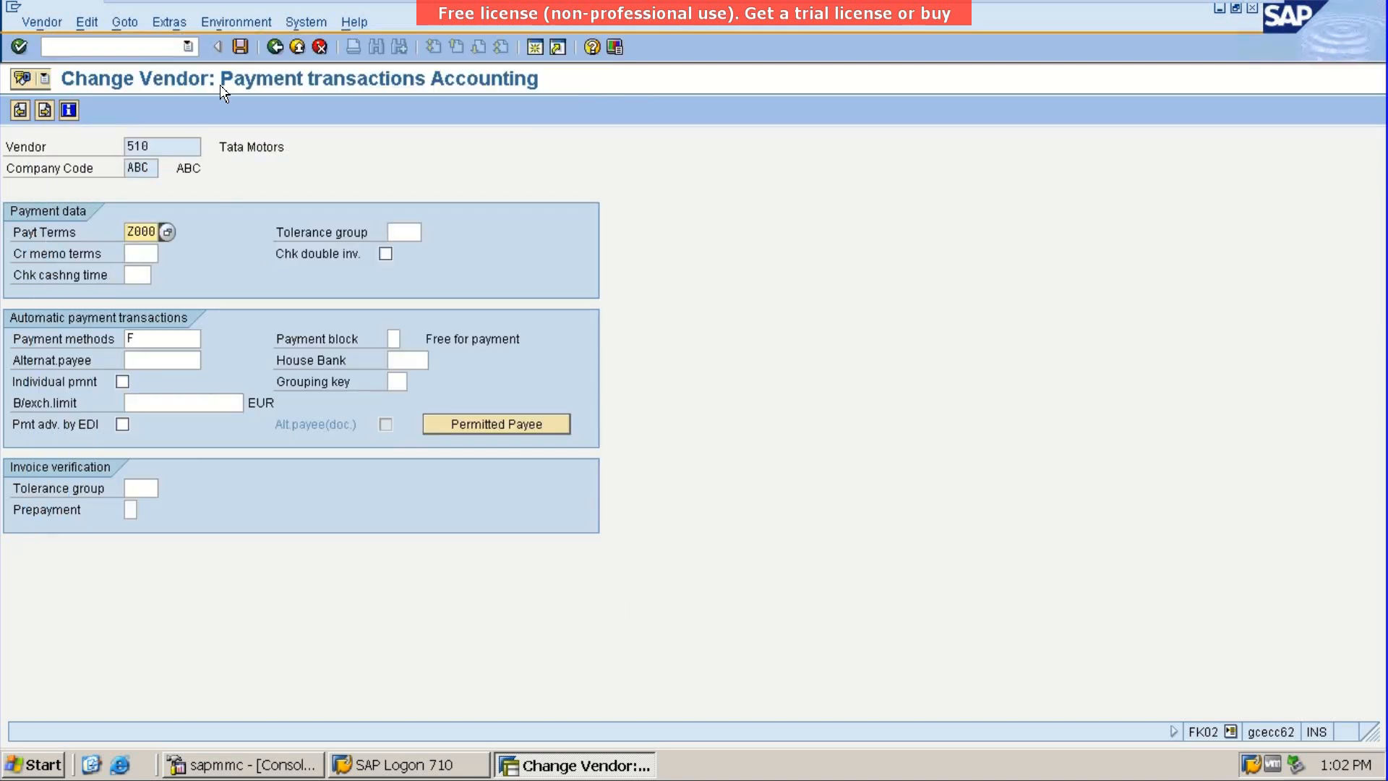
left_click(240, 46)
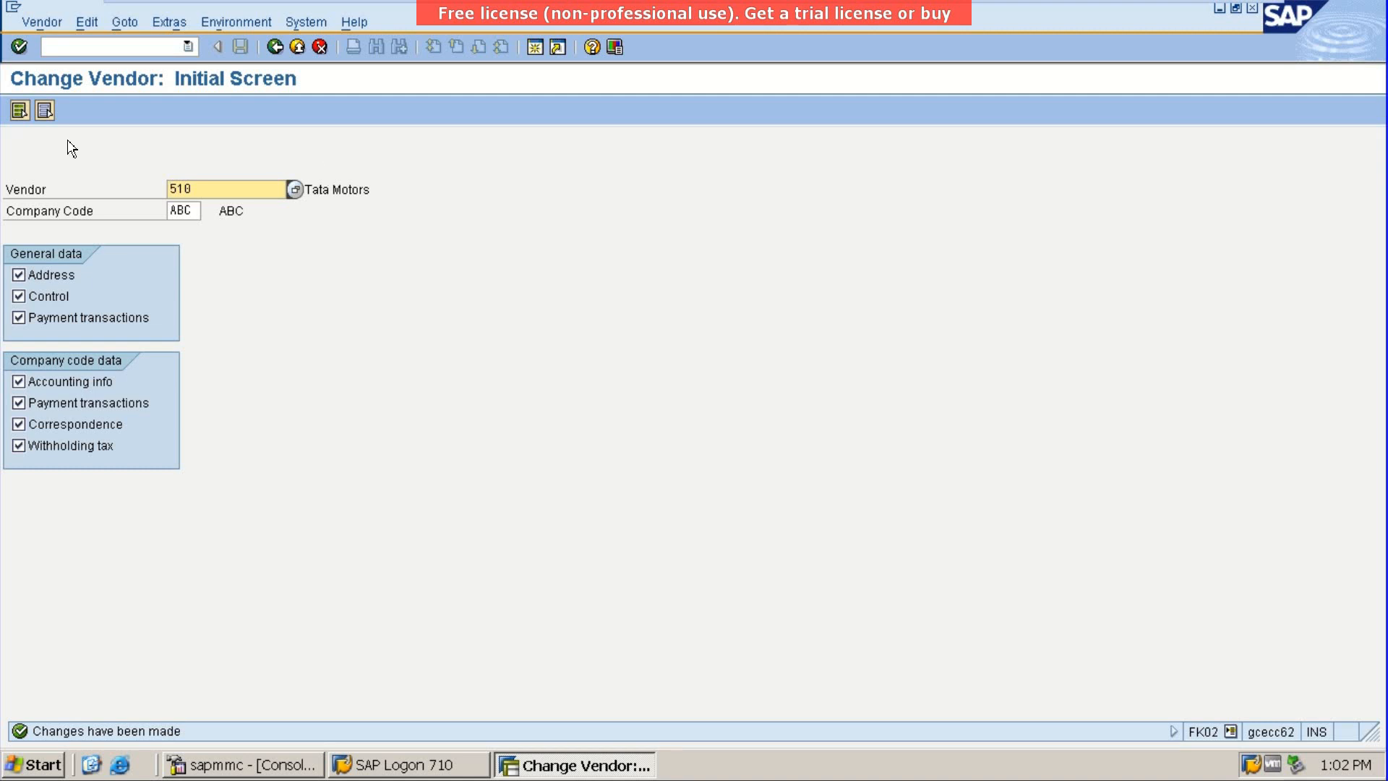
Start a vendor invoice in transaction FB60 for vendor Tata Motors with invoice date 08.10.2023
left_click(143, 50)
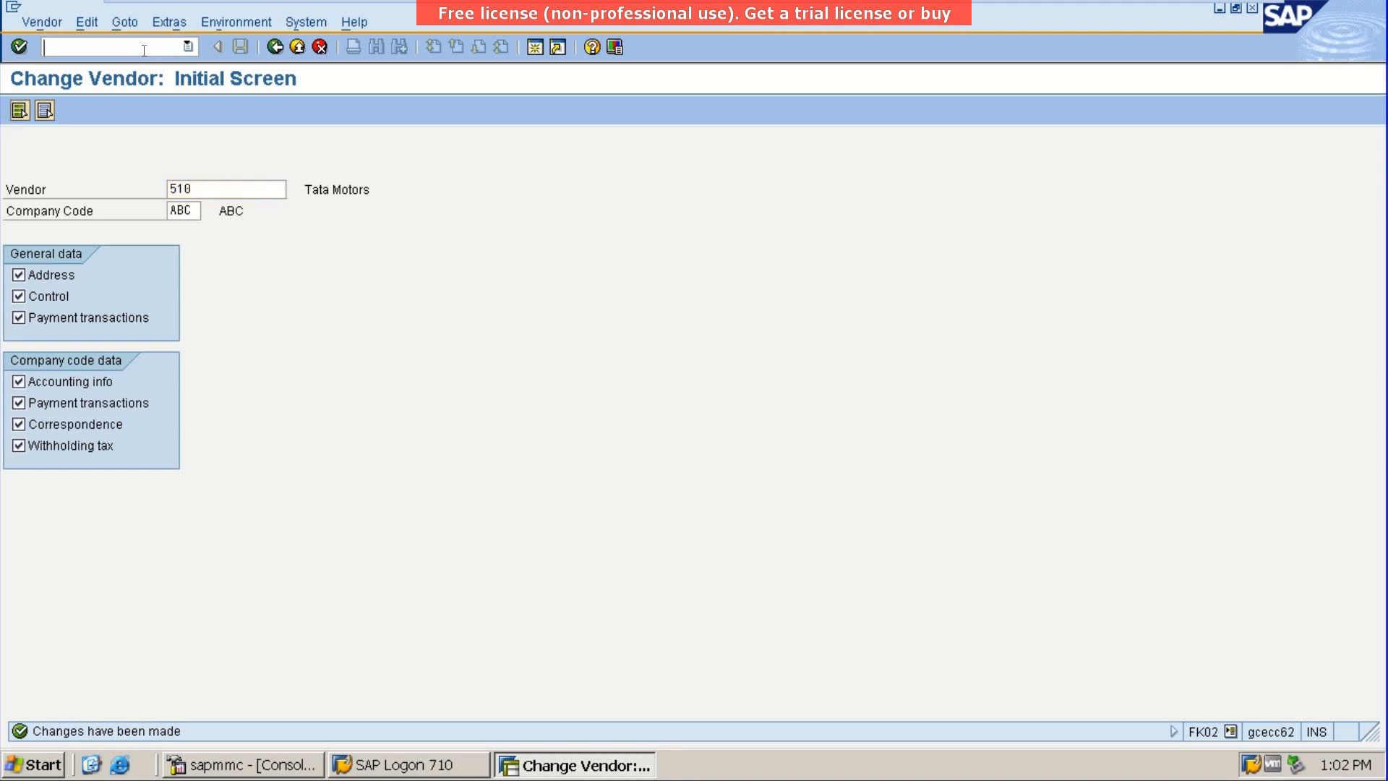
type("/nfb60")
key("Return")
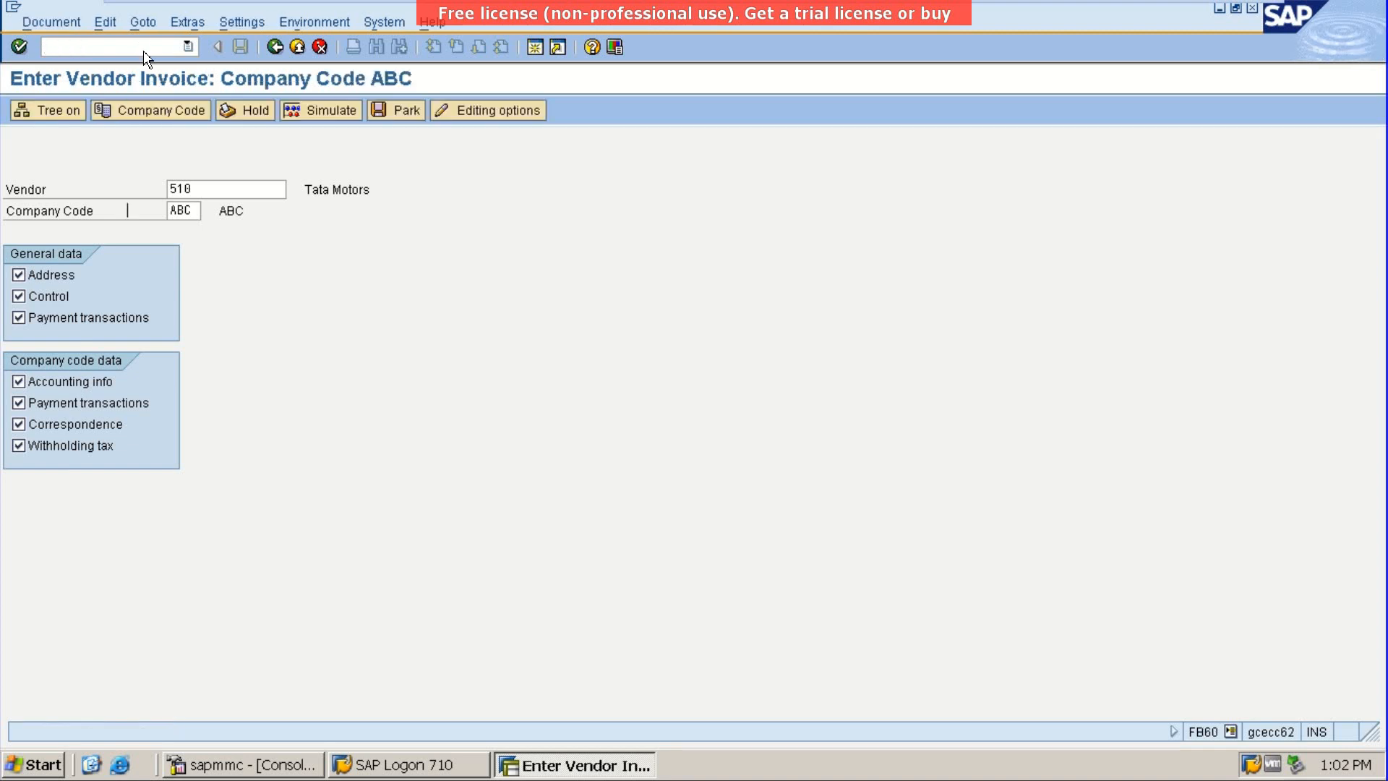
type("510")
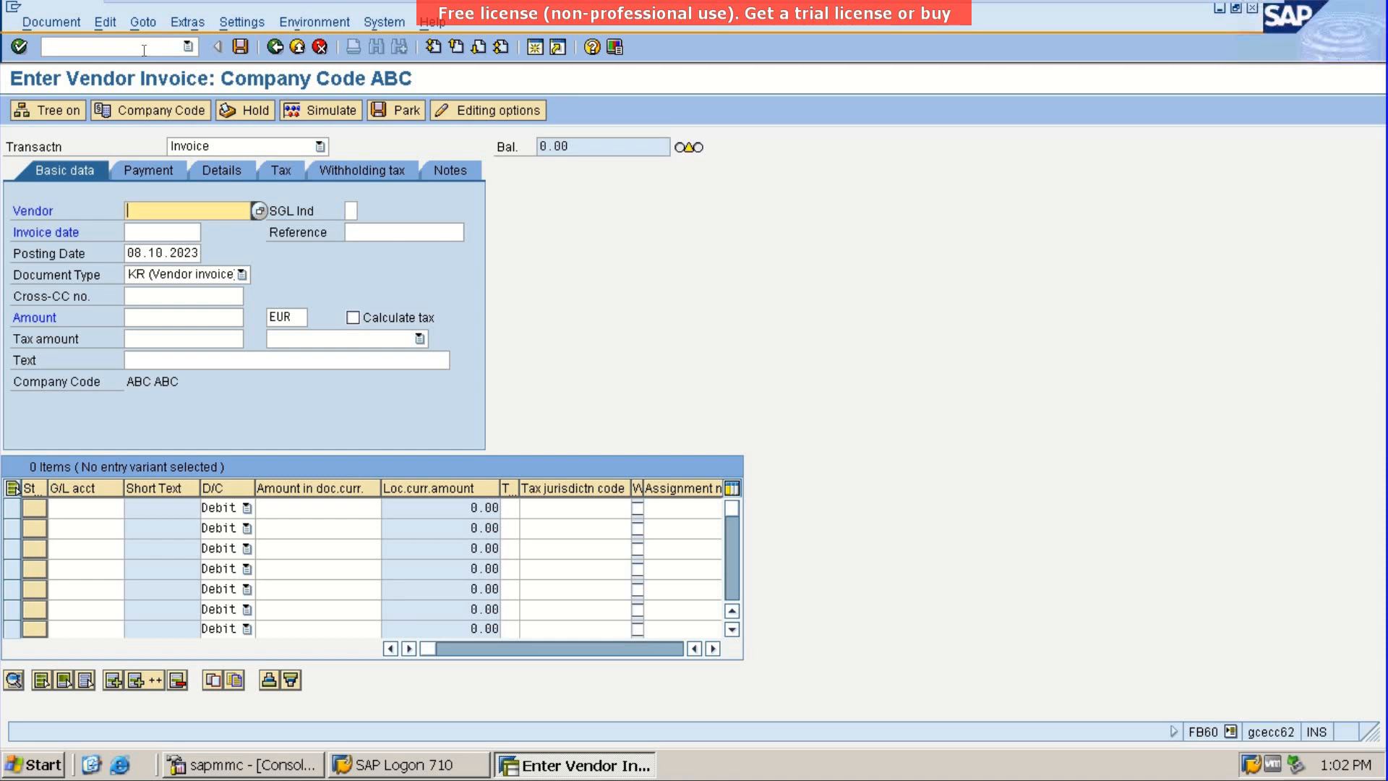
left_click(152, 235)
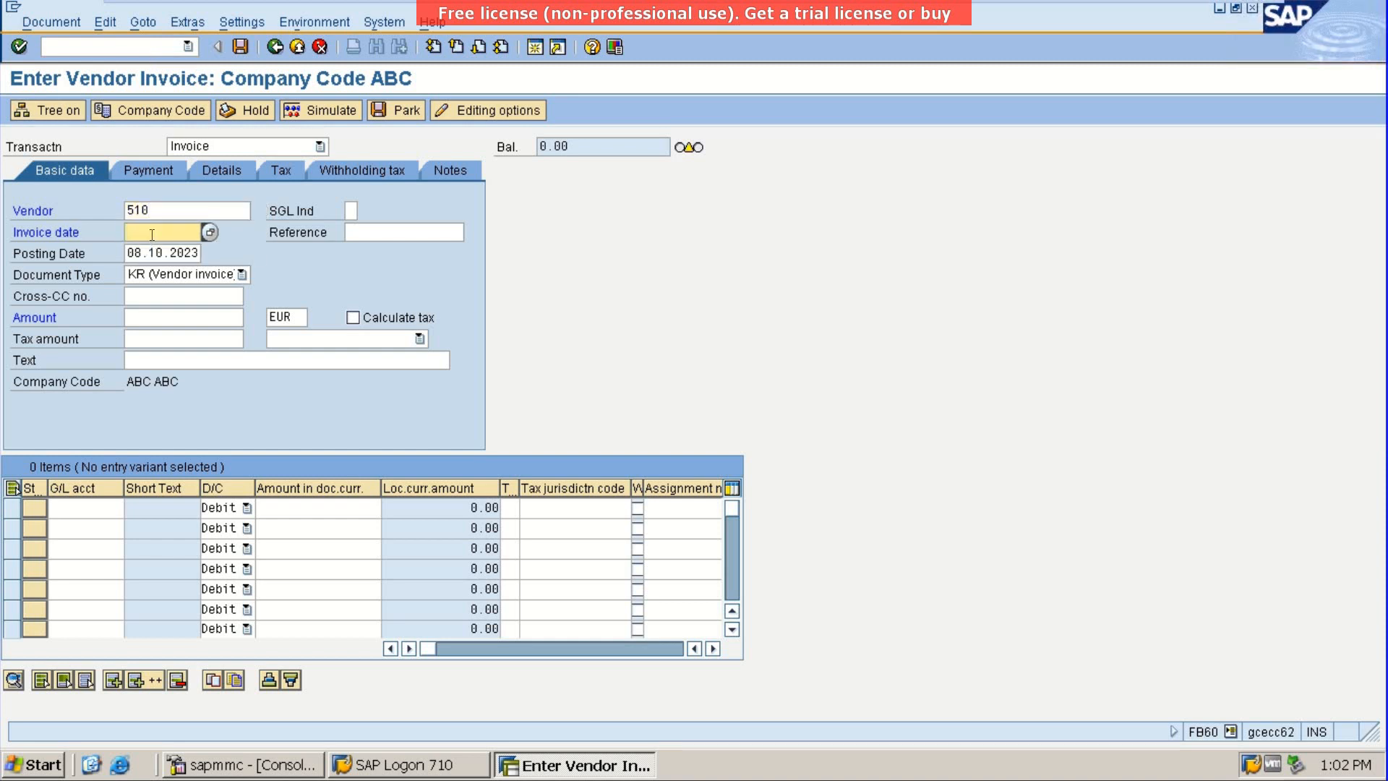
left_click(151, 235)
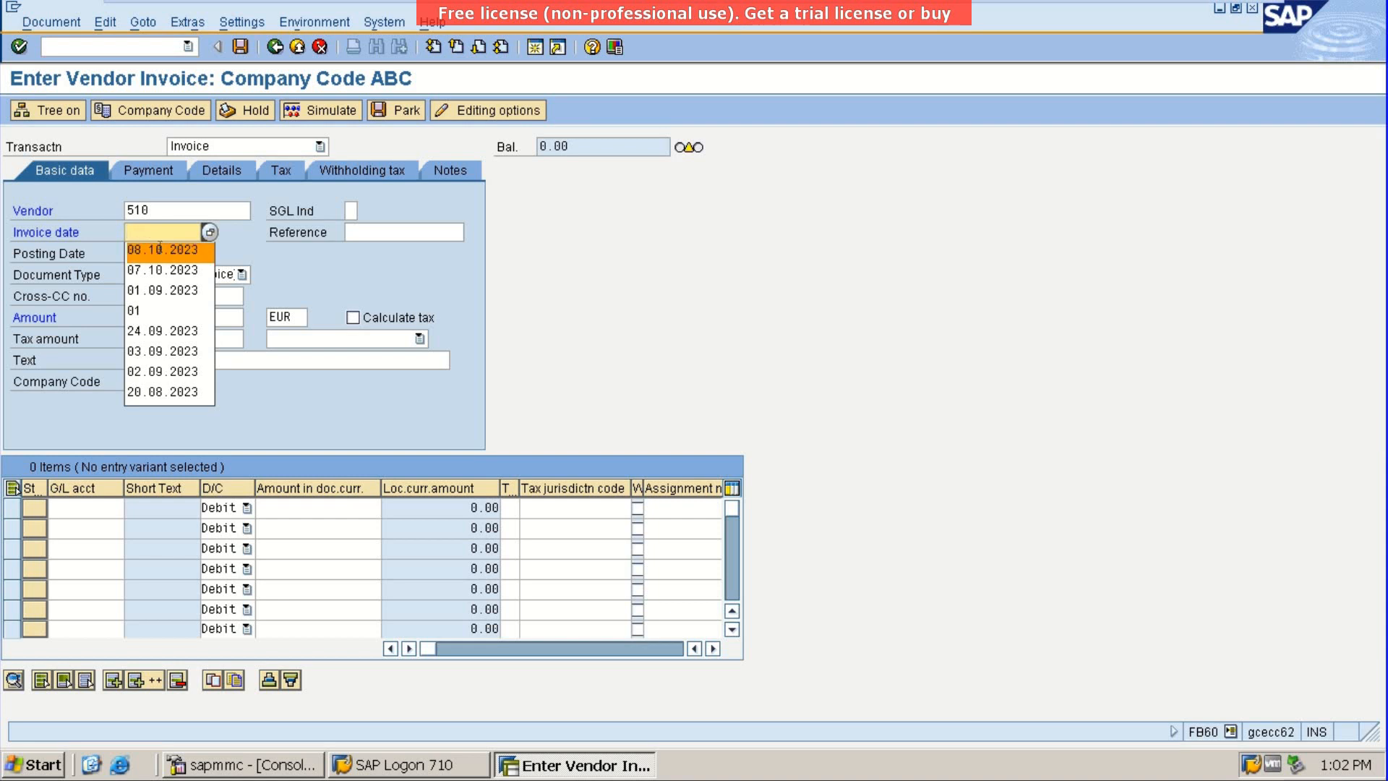
left_click(160, 248)
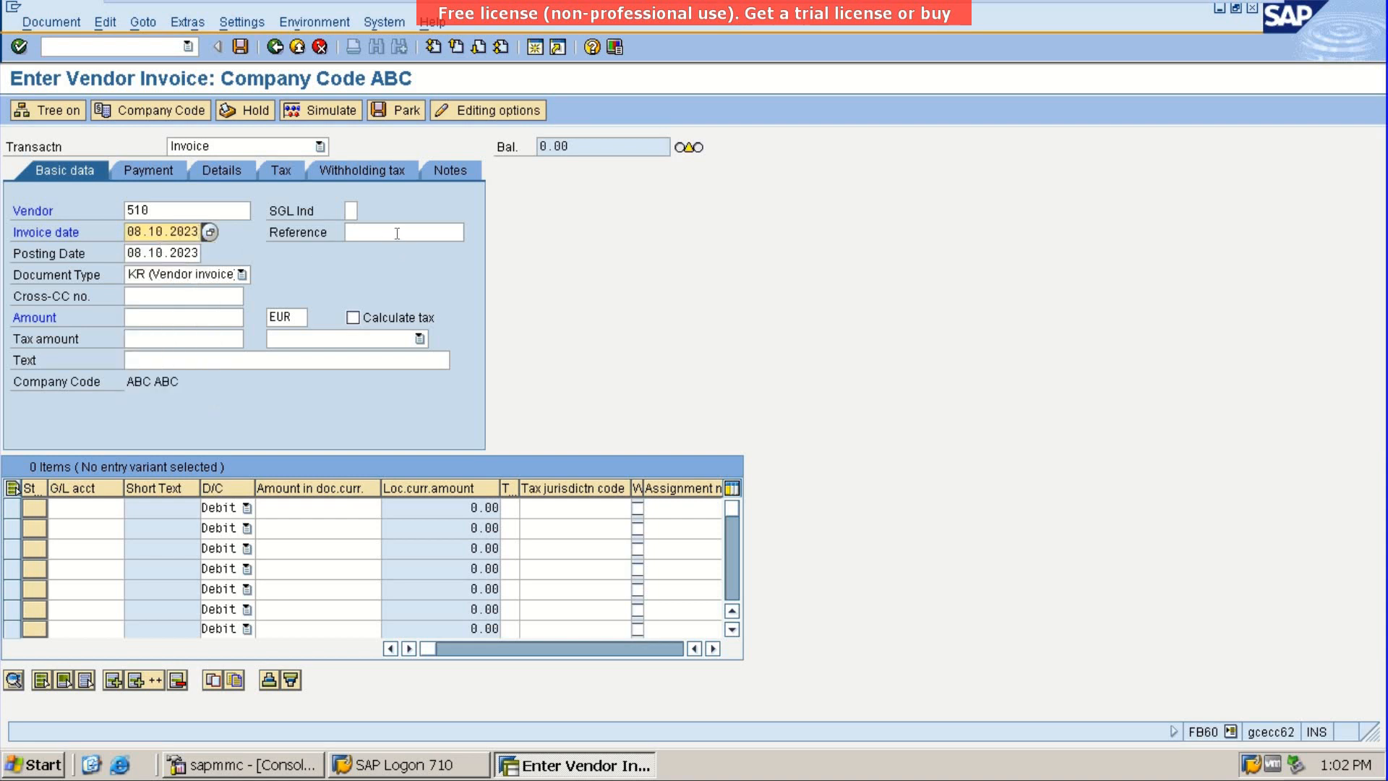
Enter reference 898 and an amount of 800 EUR in the invoice's basic data
left_click(397, 232)
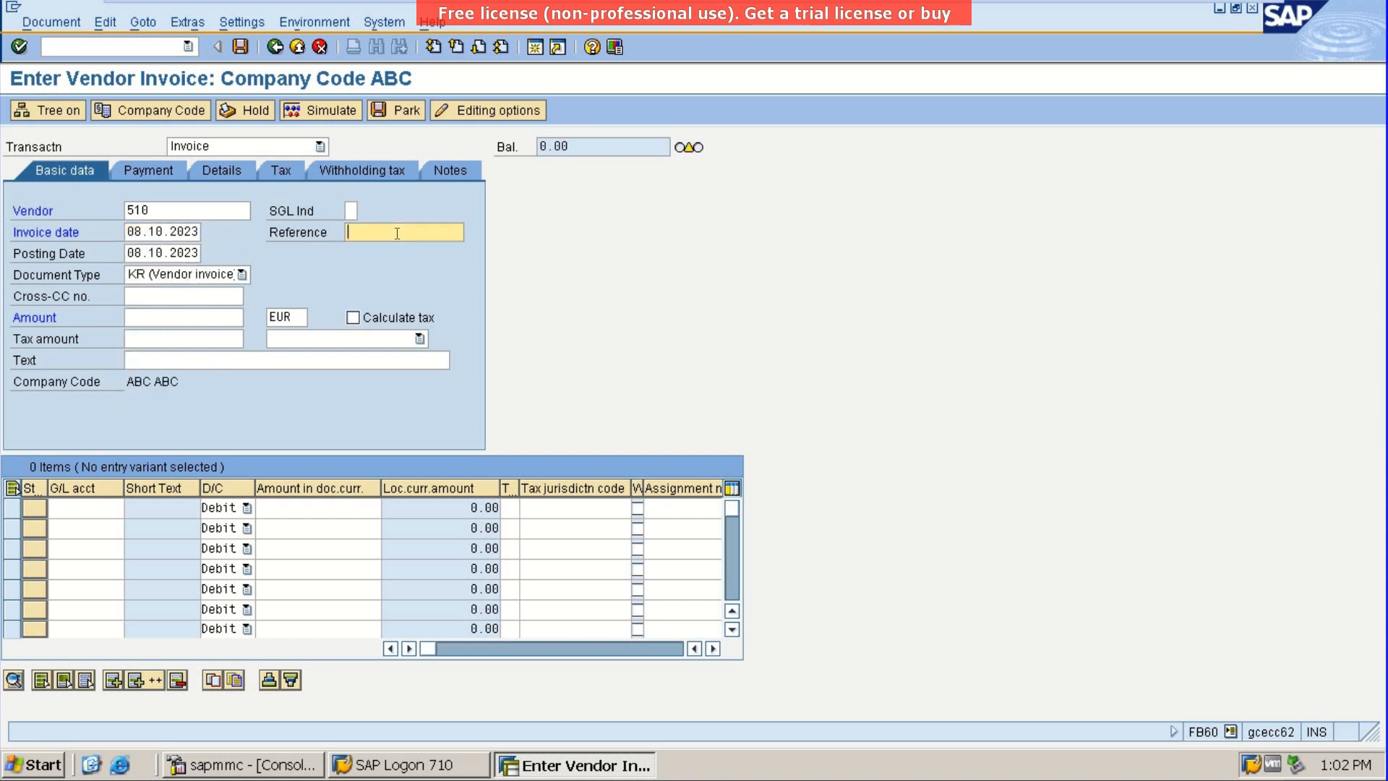
type("z")
key("BackSpace")
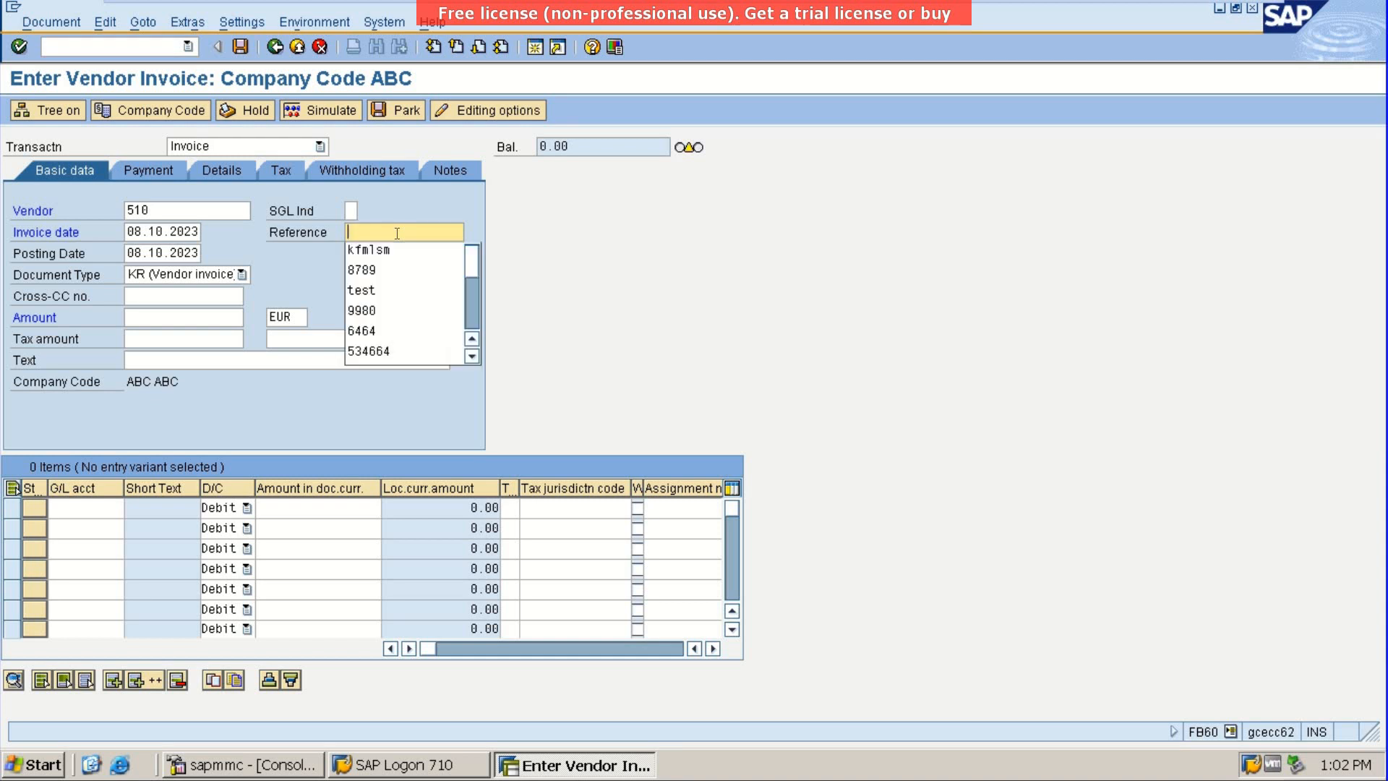
type("898")
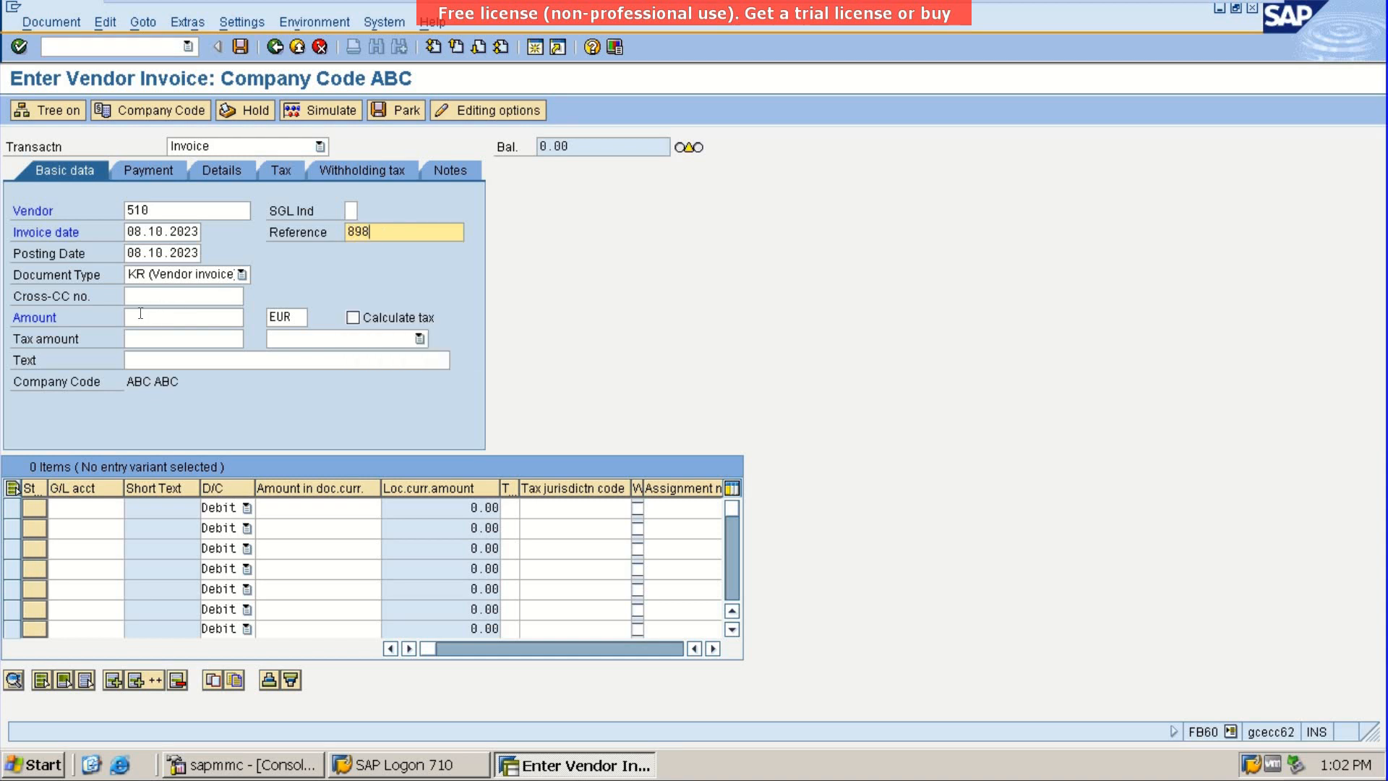
left_click(139, 316)
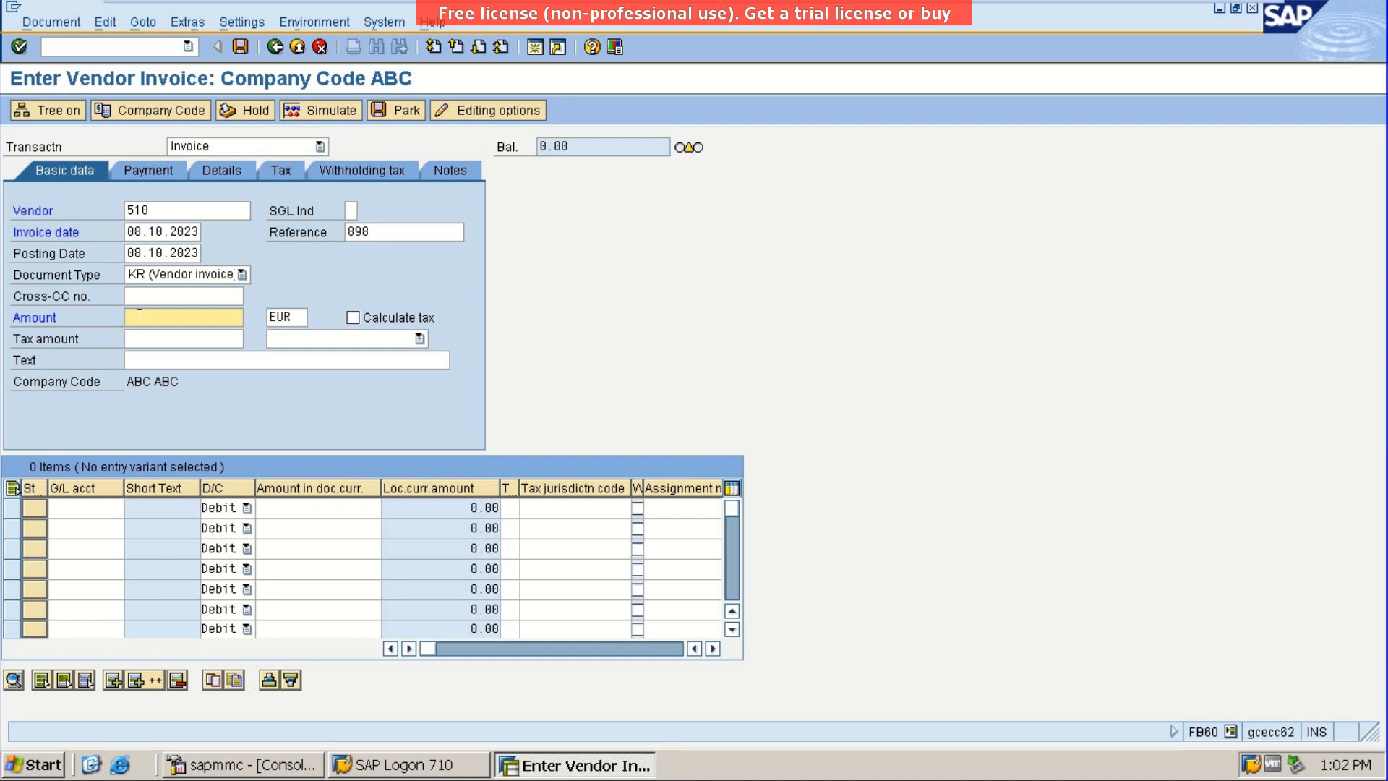
type("800")
Fill the first line item with G/L account 200 and a debit amount of 800
left_click(329, 508)
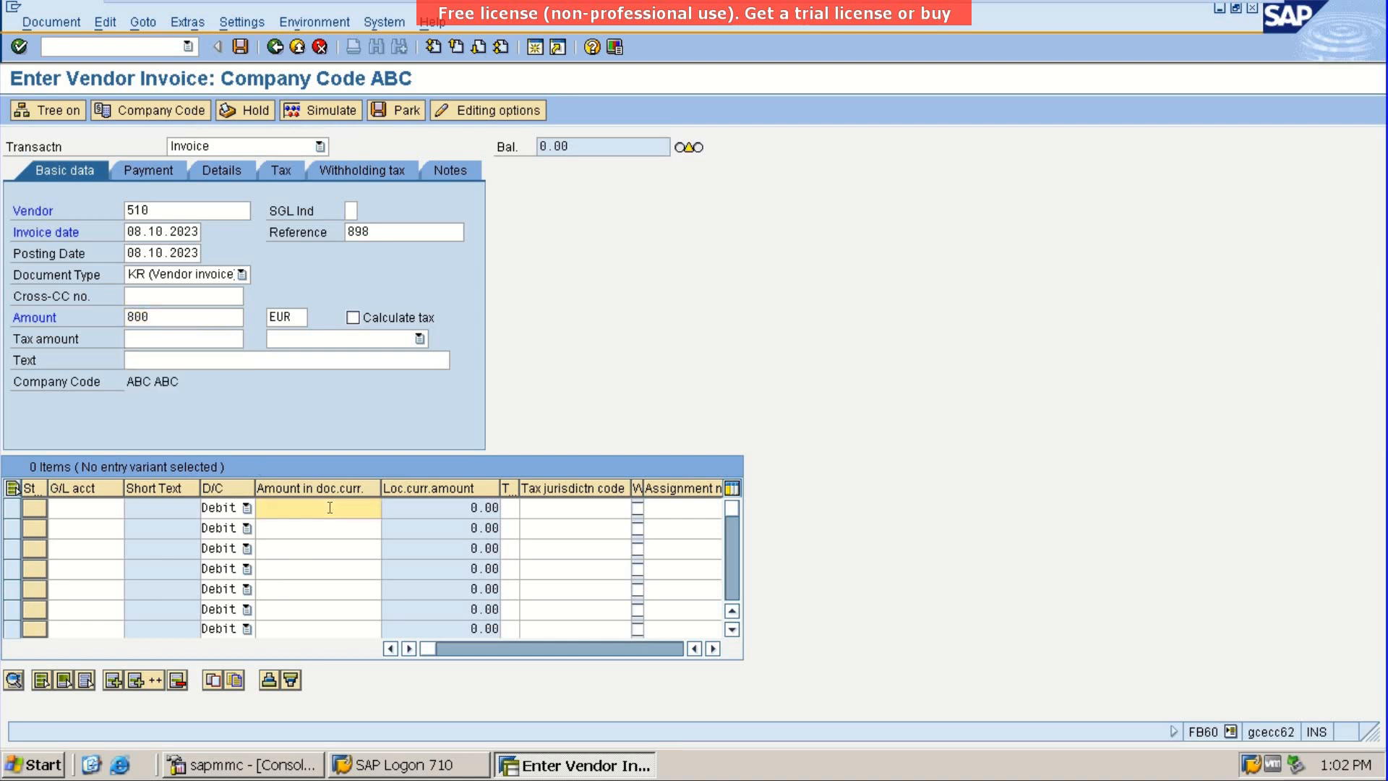
type("800")
left_click(113, 507)
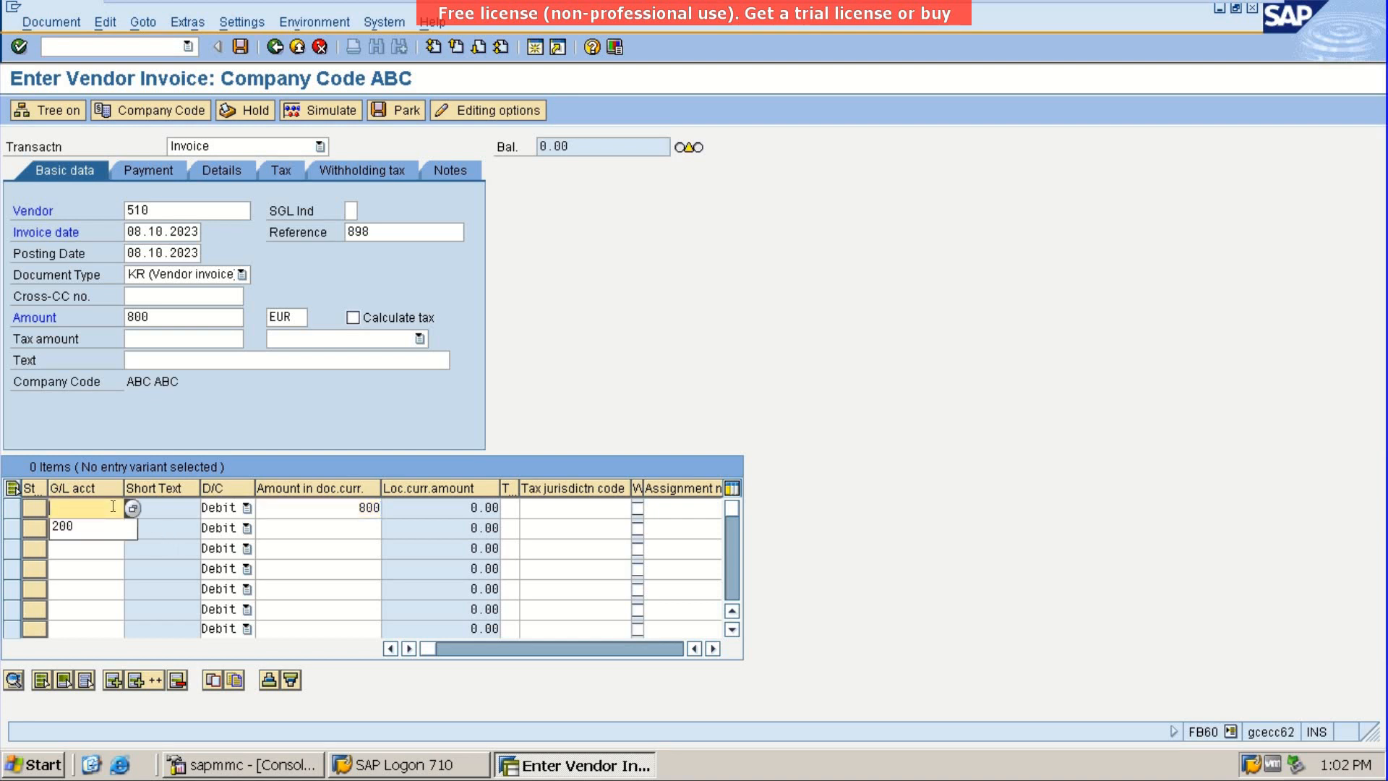
left_click(87, 527)
key("Tab")
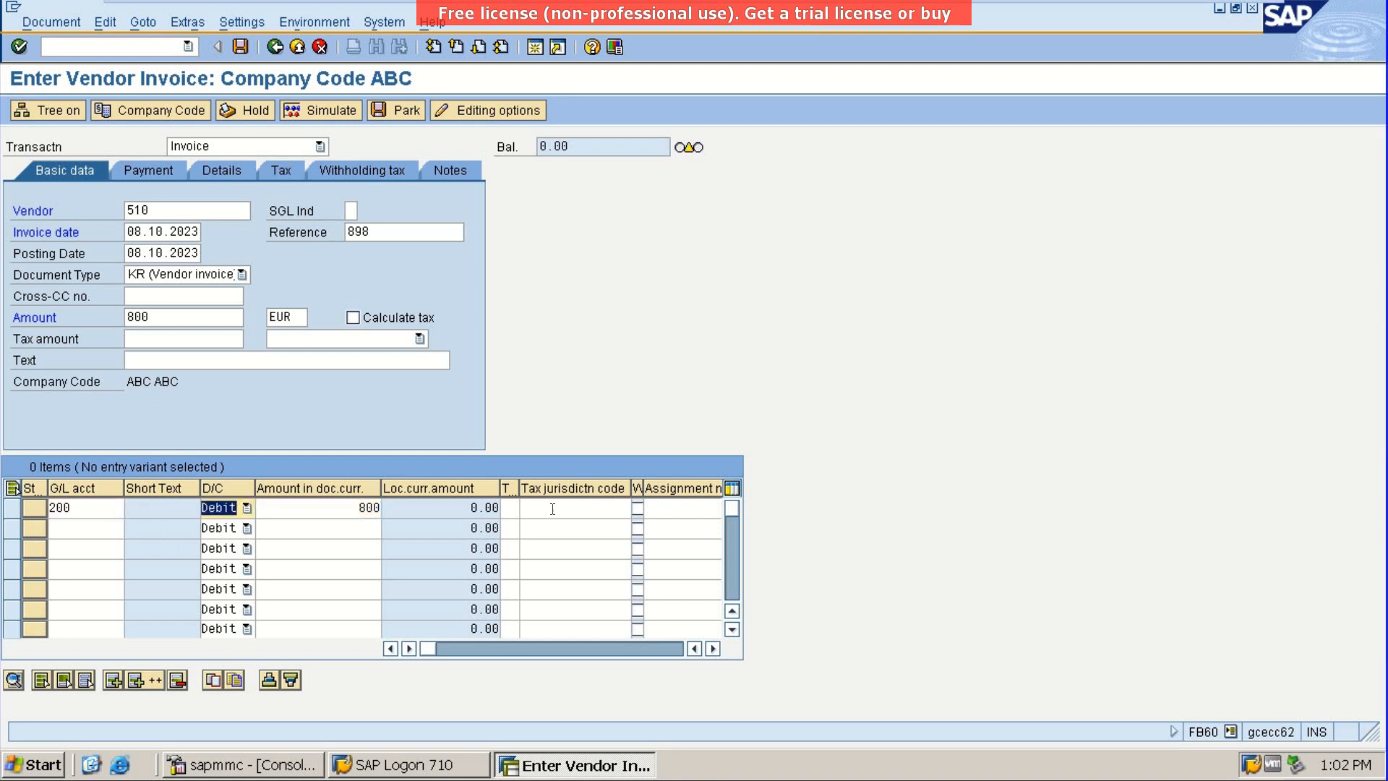
Assign cost center SE1 to the first line item, confirm the entries and display the invoice's payment details
left_click(713, 649)
left_click(713, 649)
left_click(713, 649)
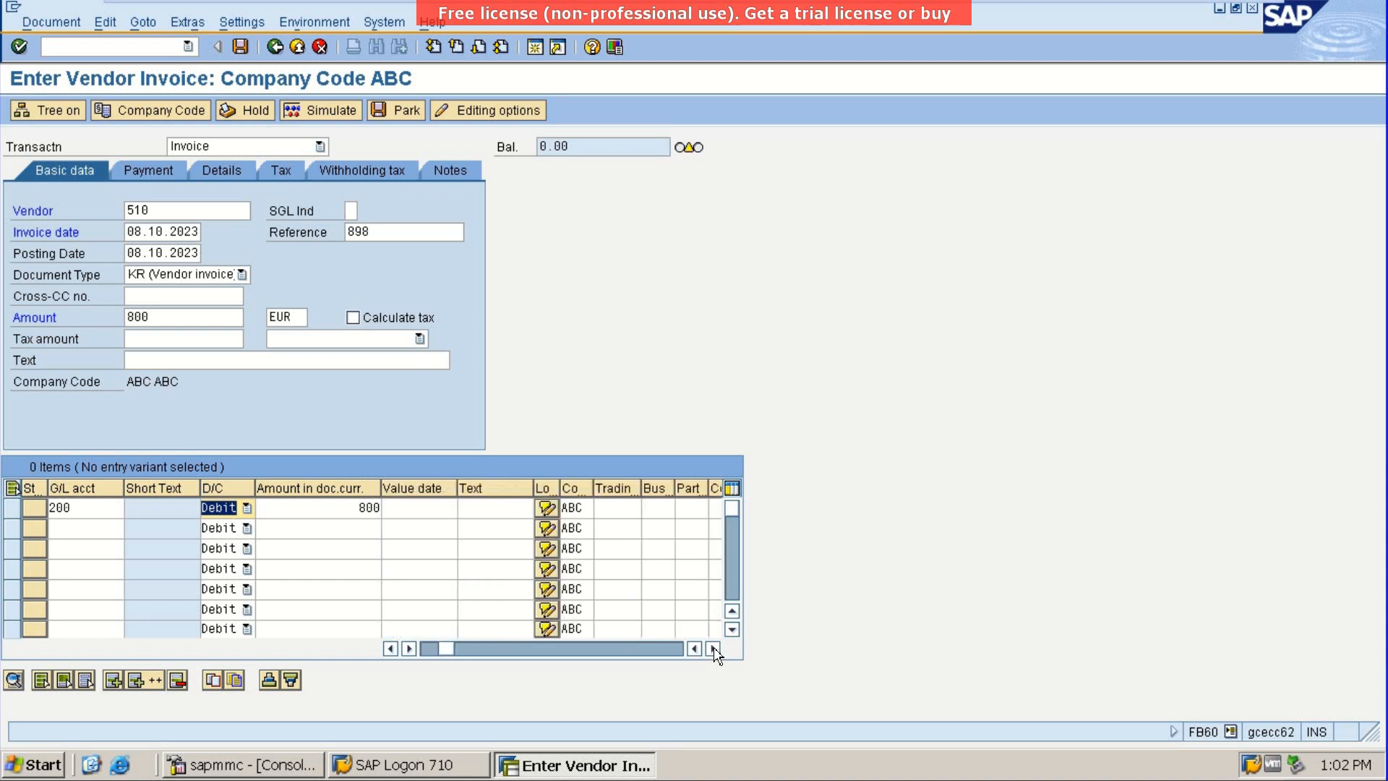
left_click(714, 647)
left_click(562, 507)
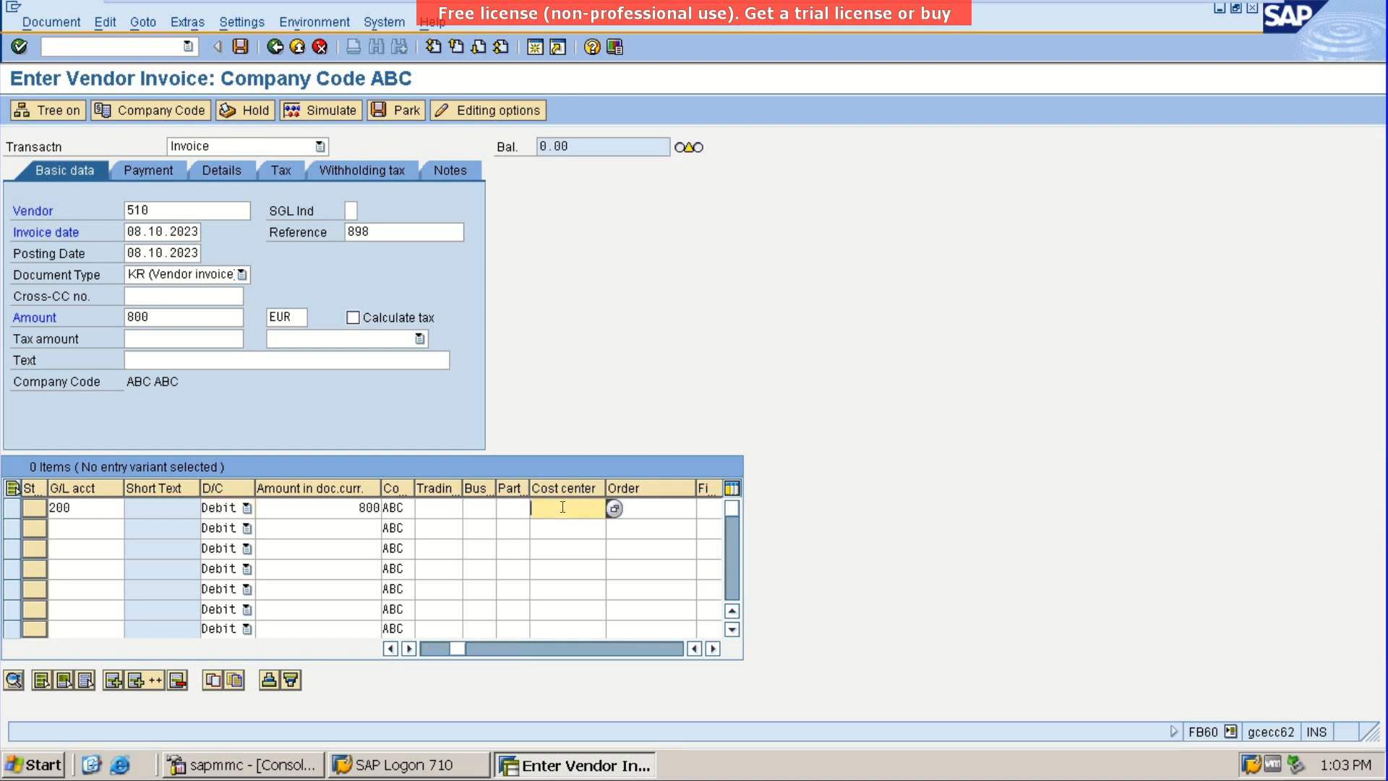
left_click(562, 508)
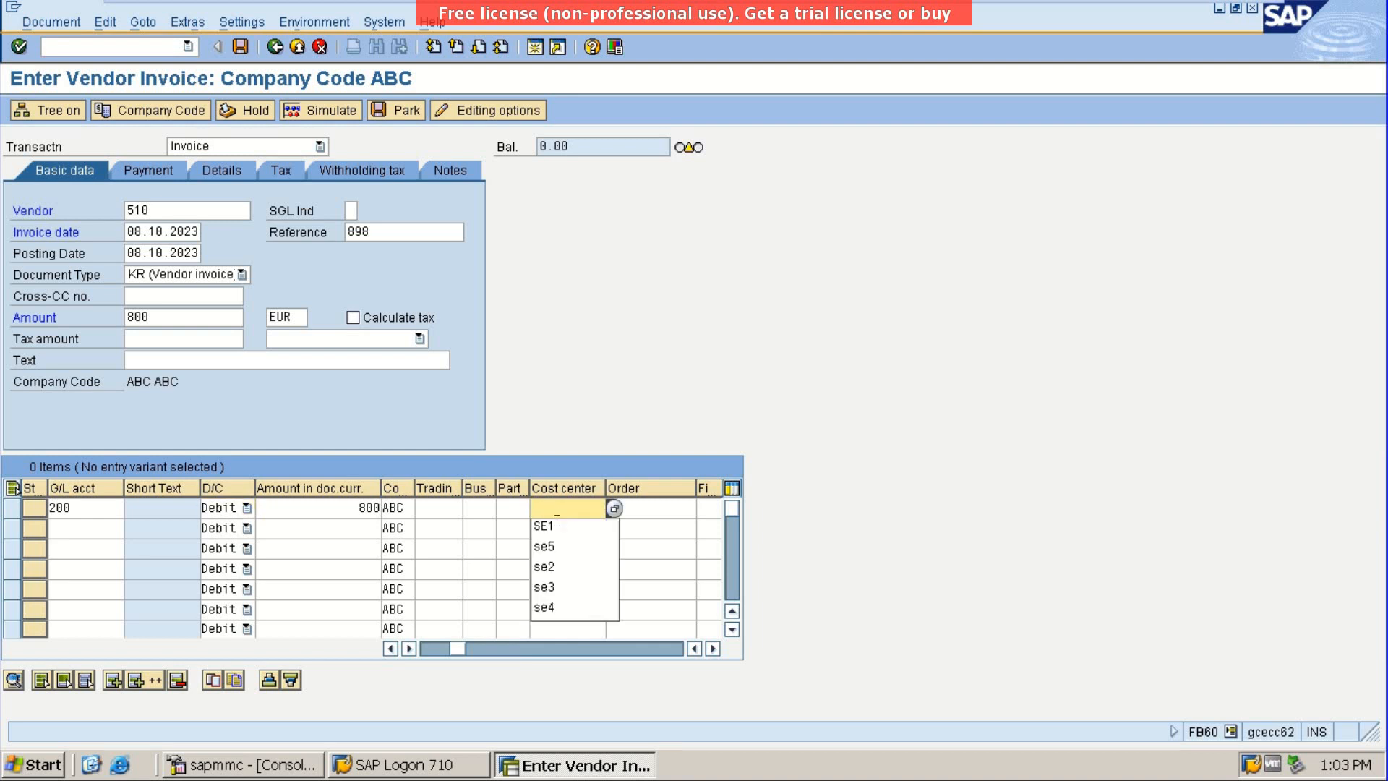
left_click(557, 521)
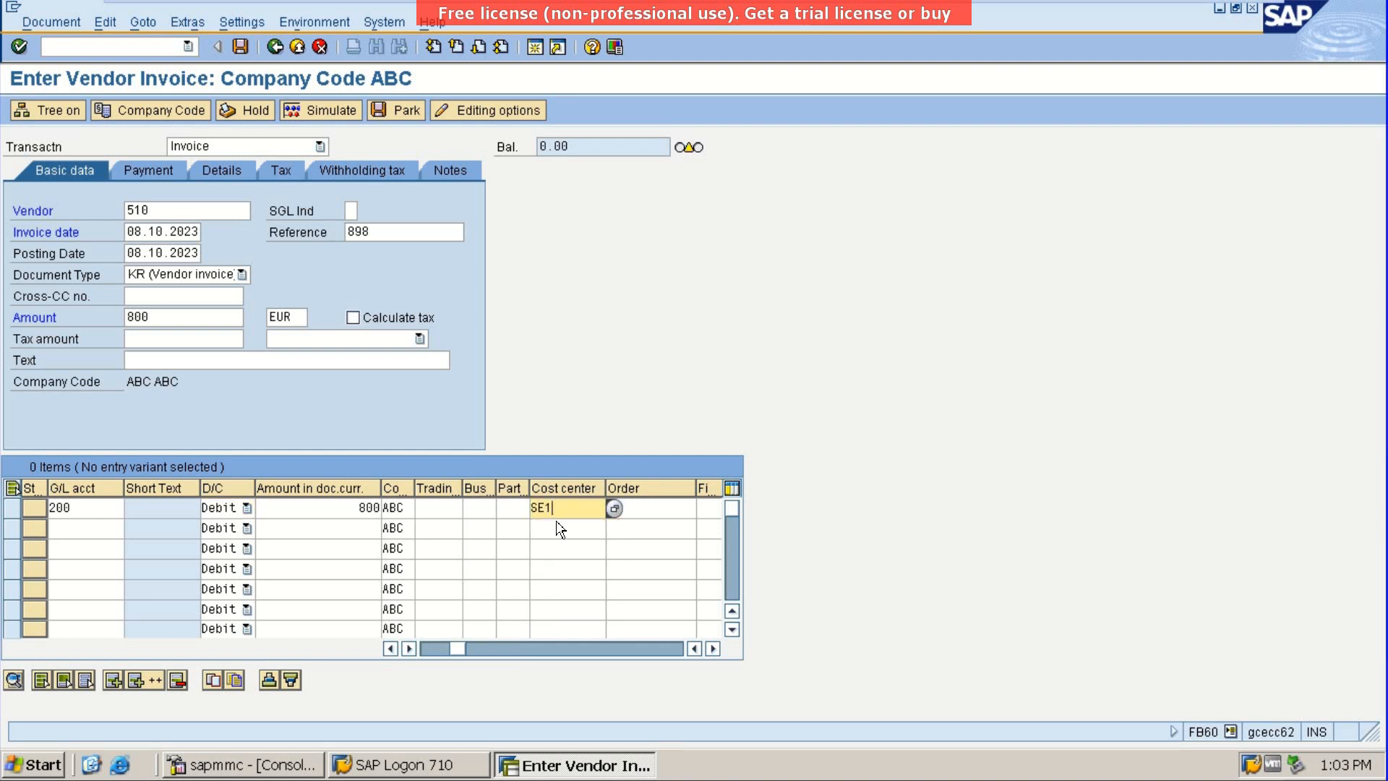
key("Return")
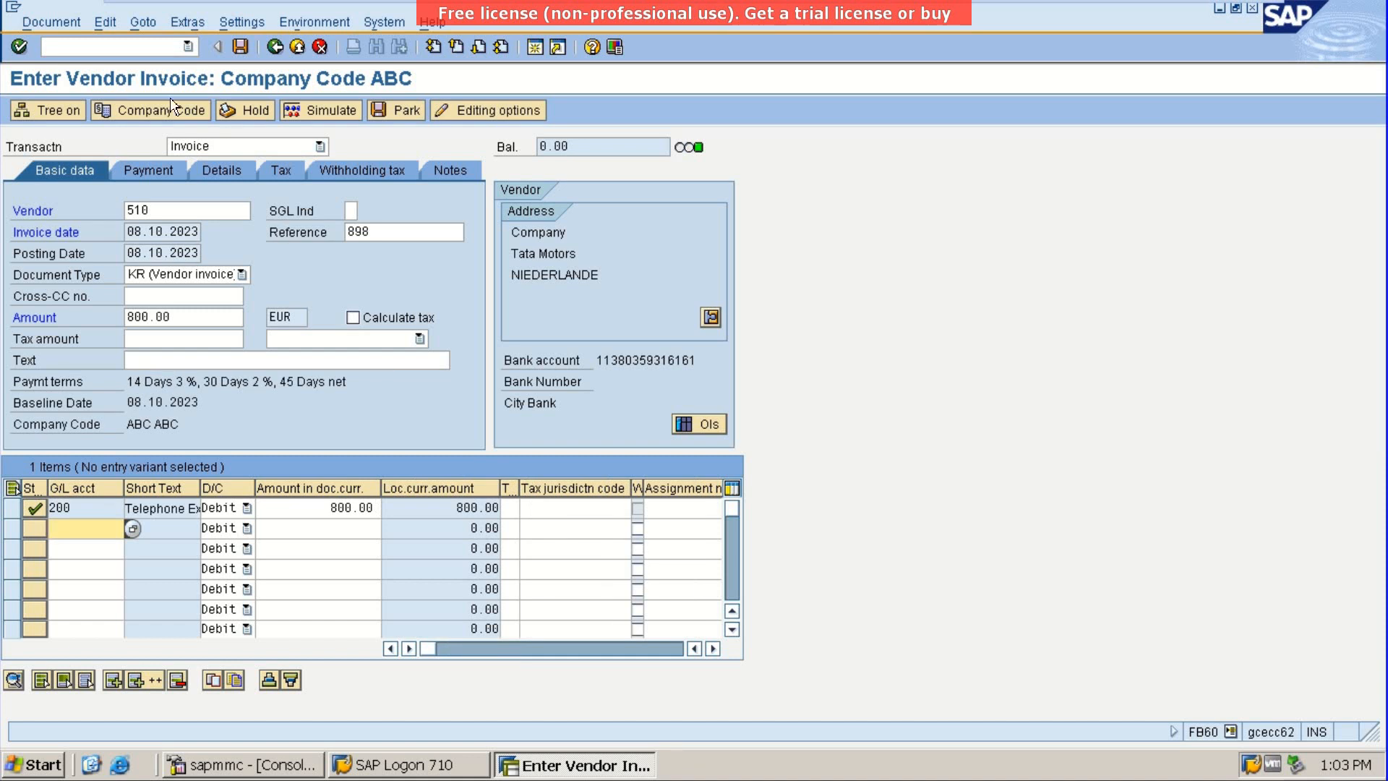
left_click(151, 171)
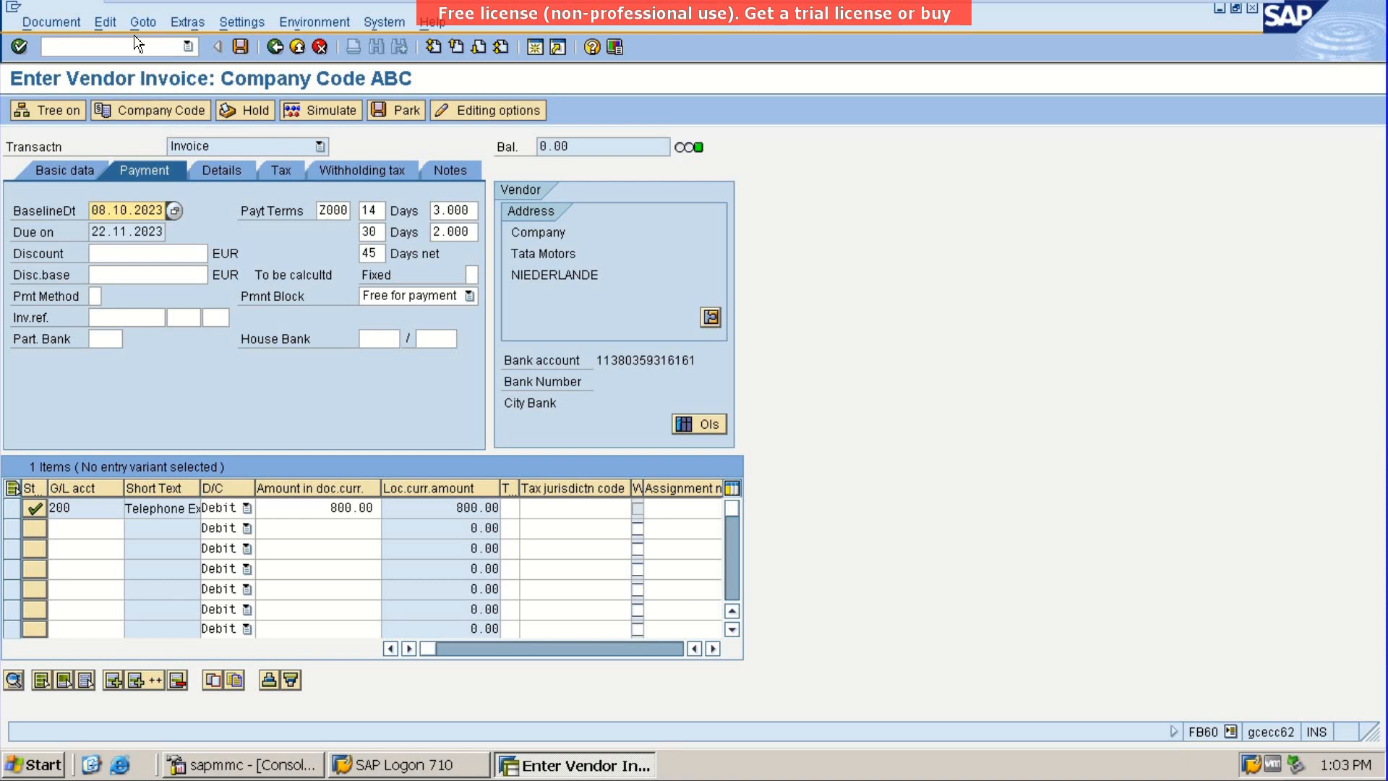
Open the details of payment term Z000 with day limit 0 in transaction OBB8
left_click(117, 47)
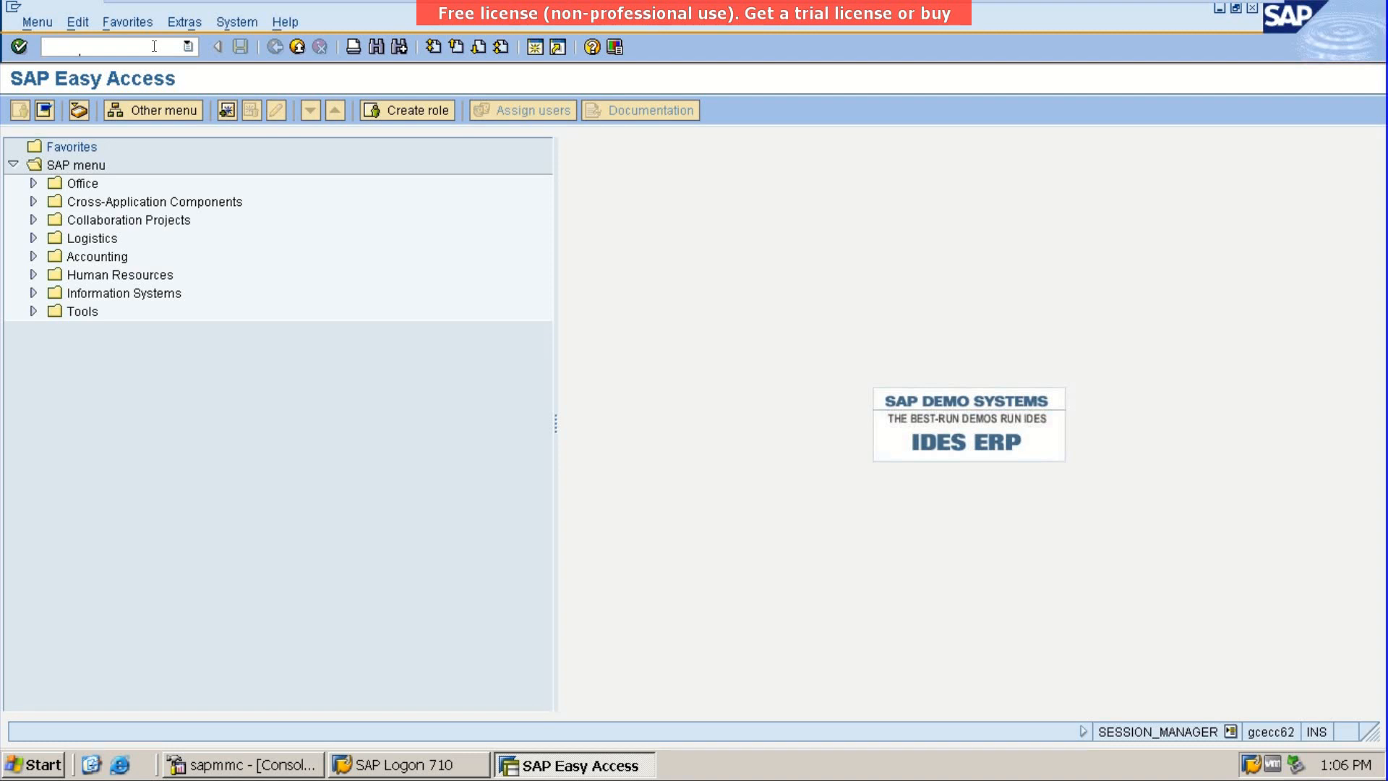
type("obb8")
key("Return")
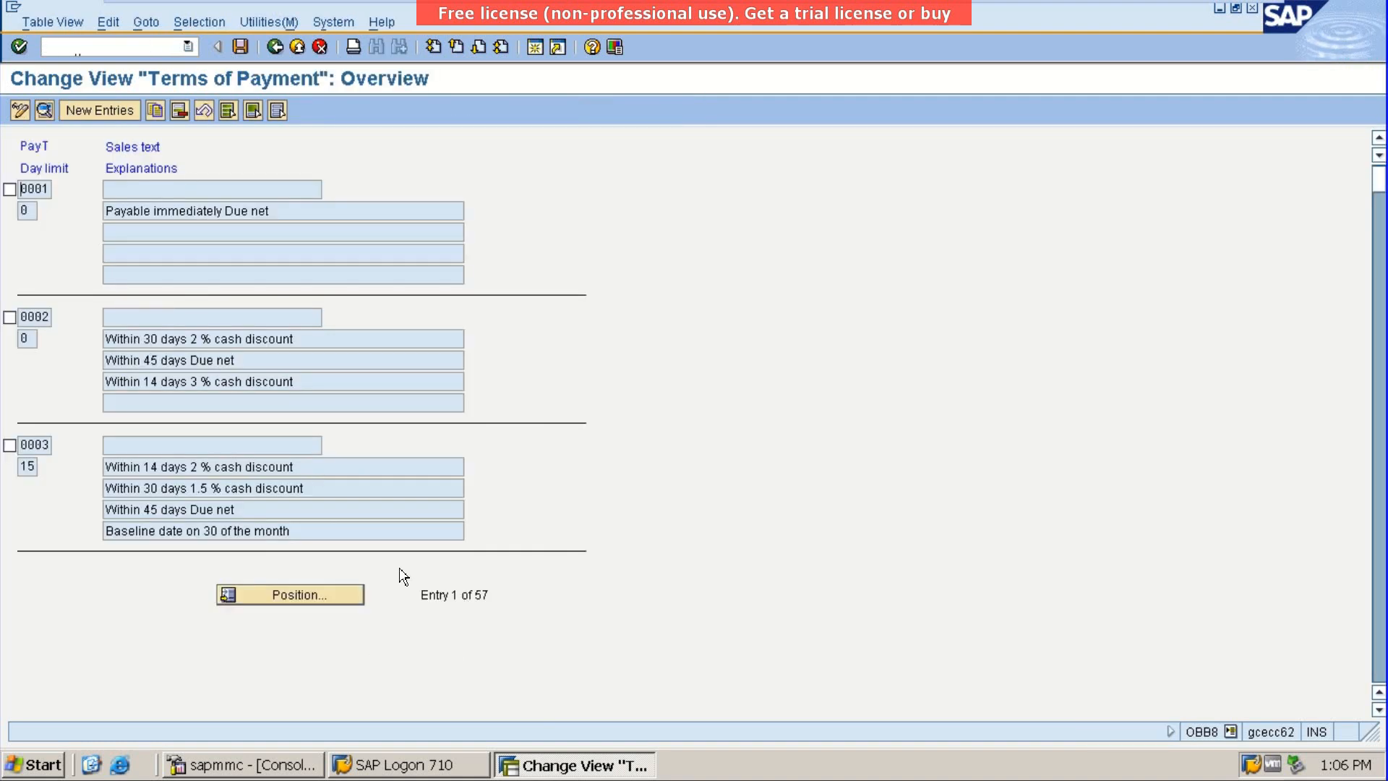
left_click(327, 595)
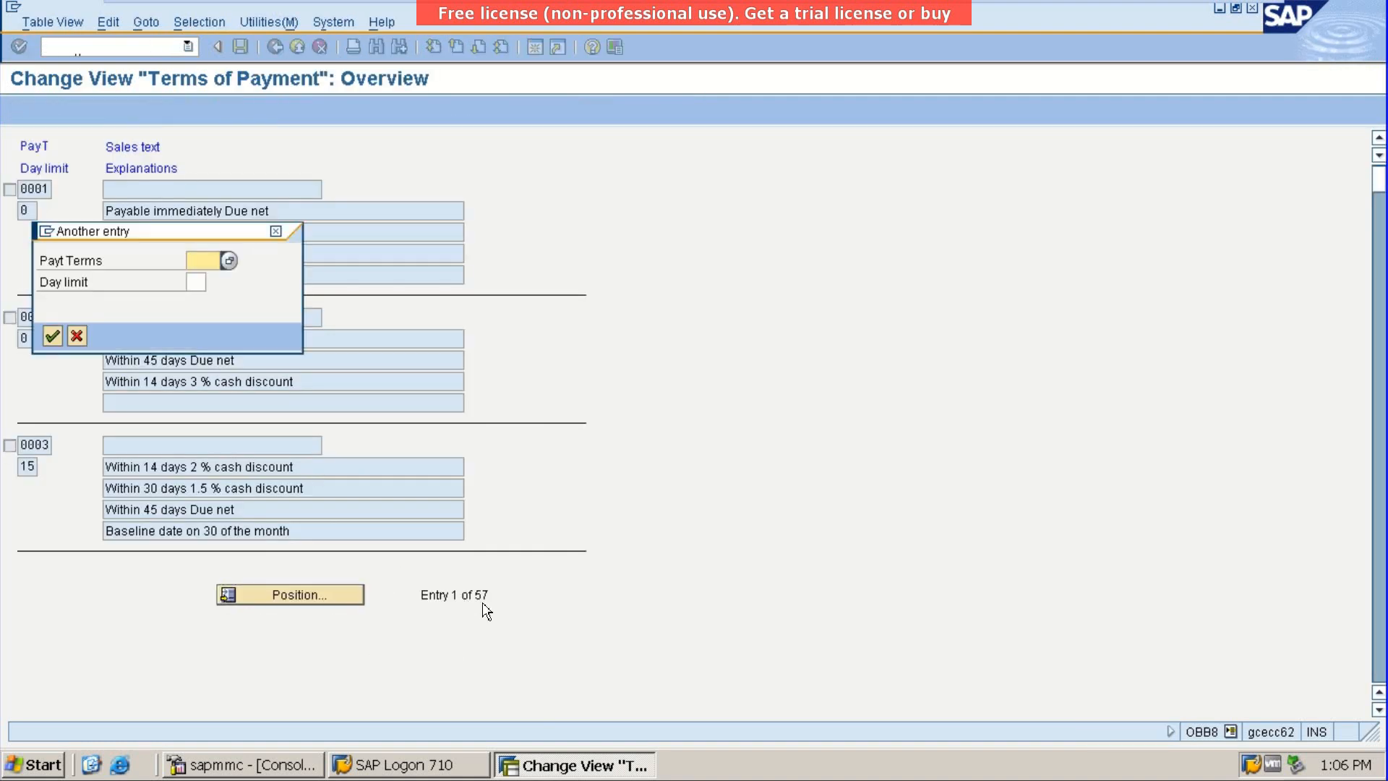
type("z000")
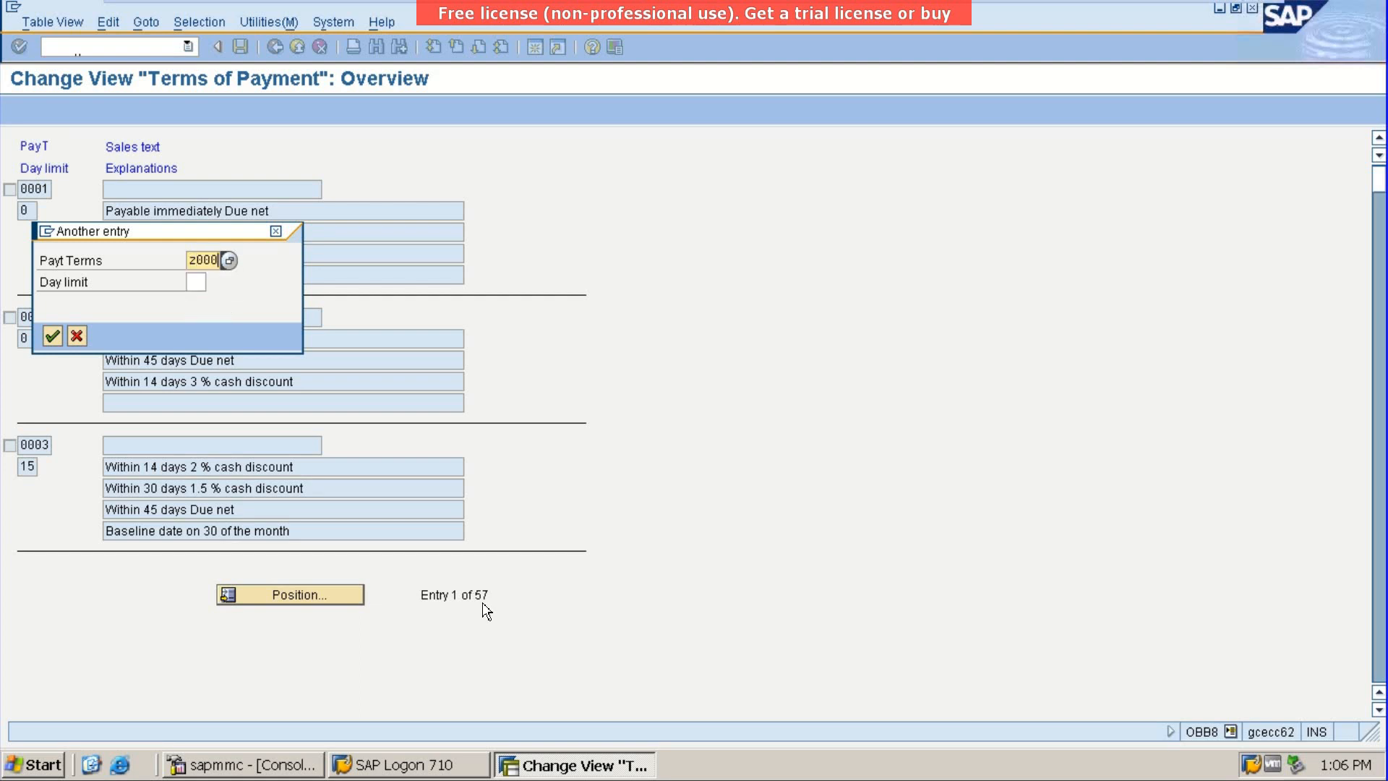
key("Return")
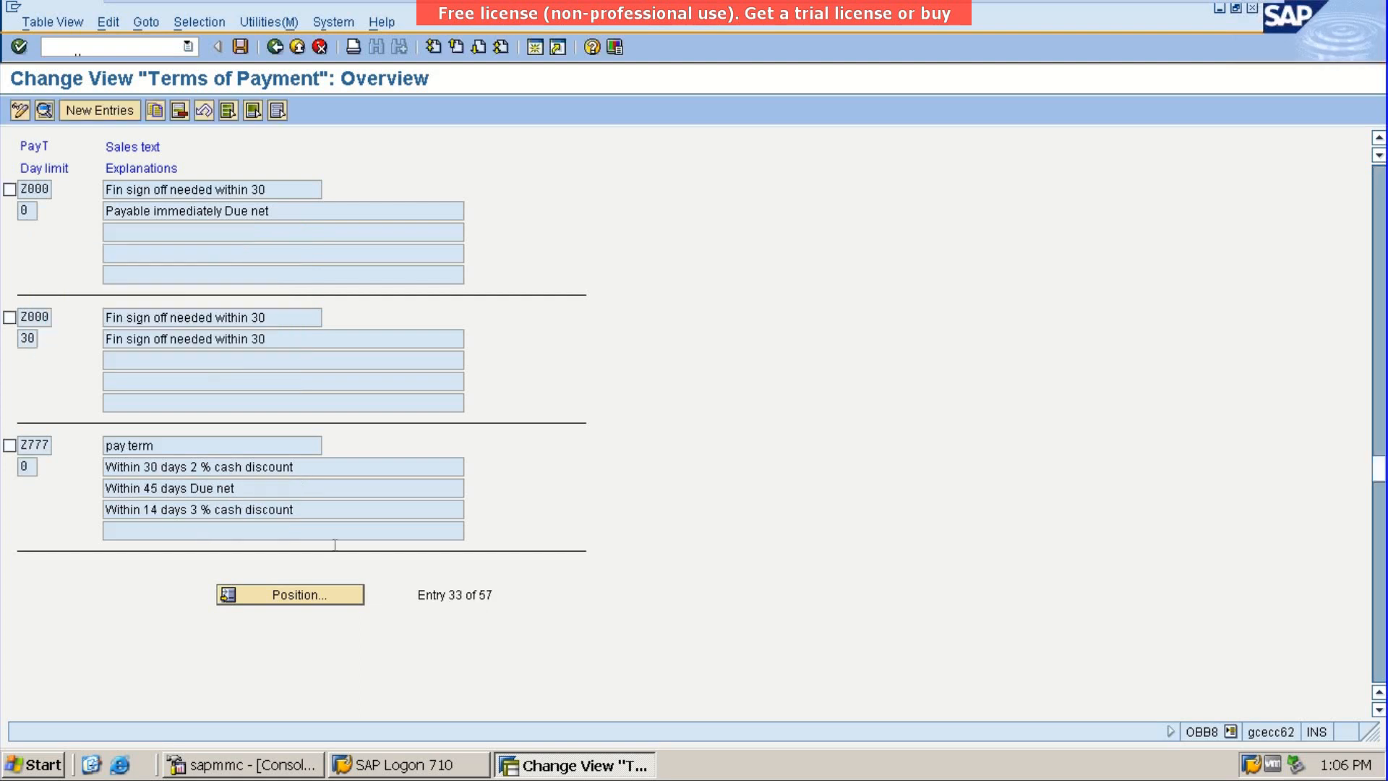
double_click(280, 185)
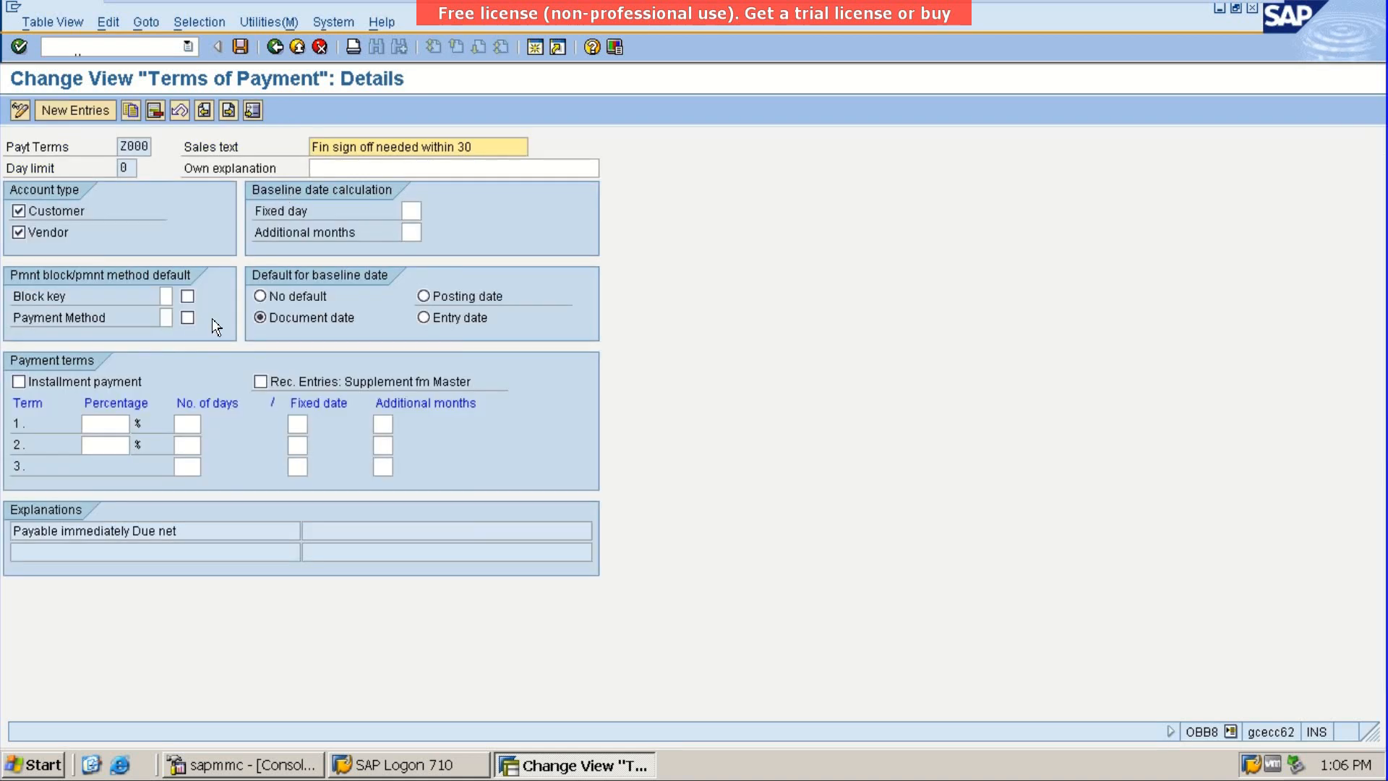
Set the term's default block key to Z, Pay Block for Aroval, and enable its transfer checkbox
left_click(164, 297)
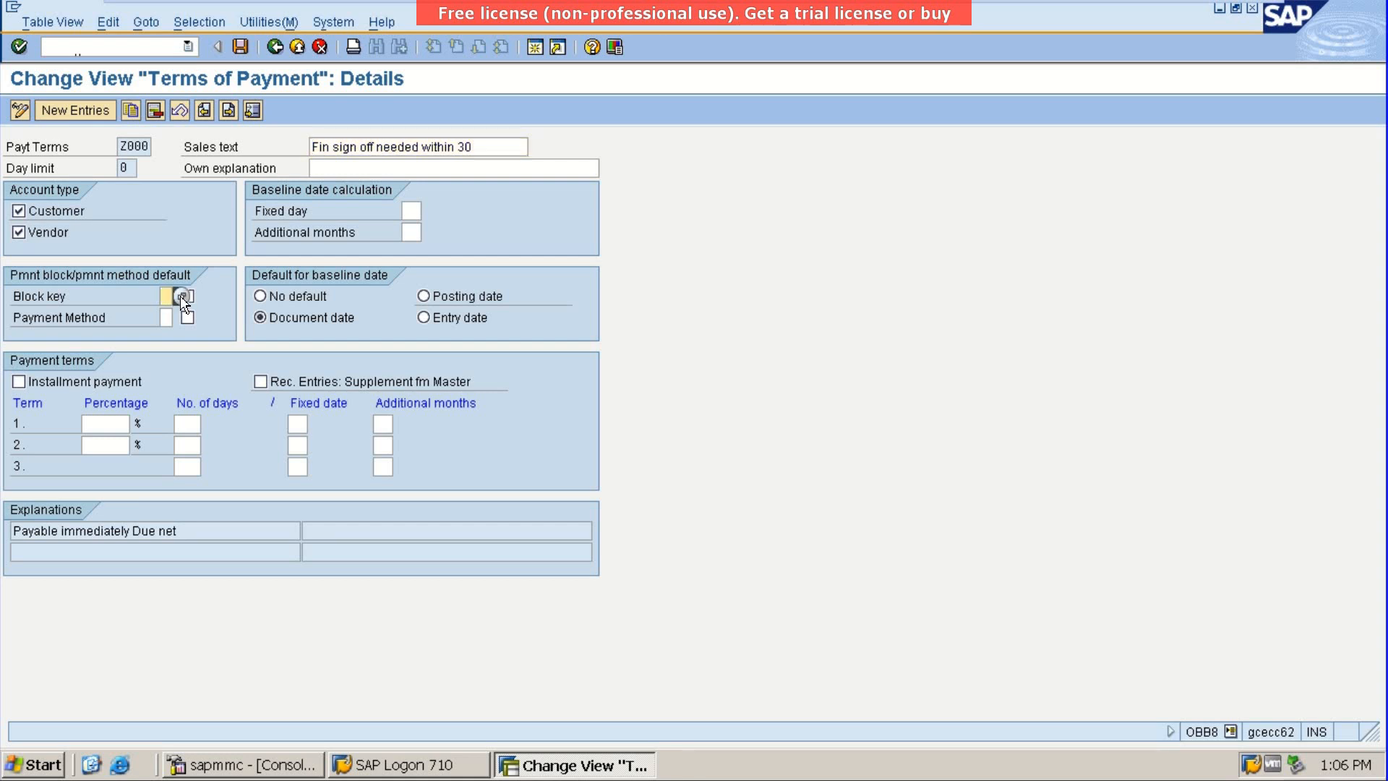
left_click(182, 297)
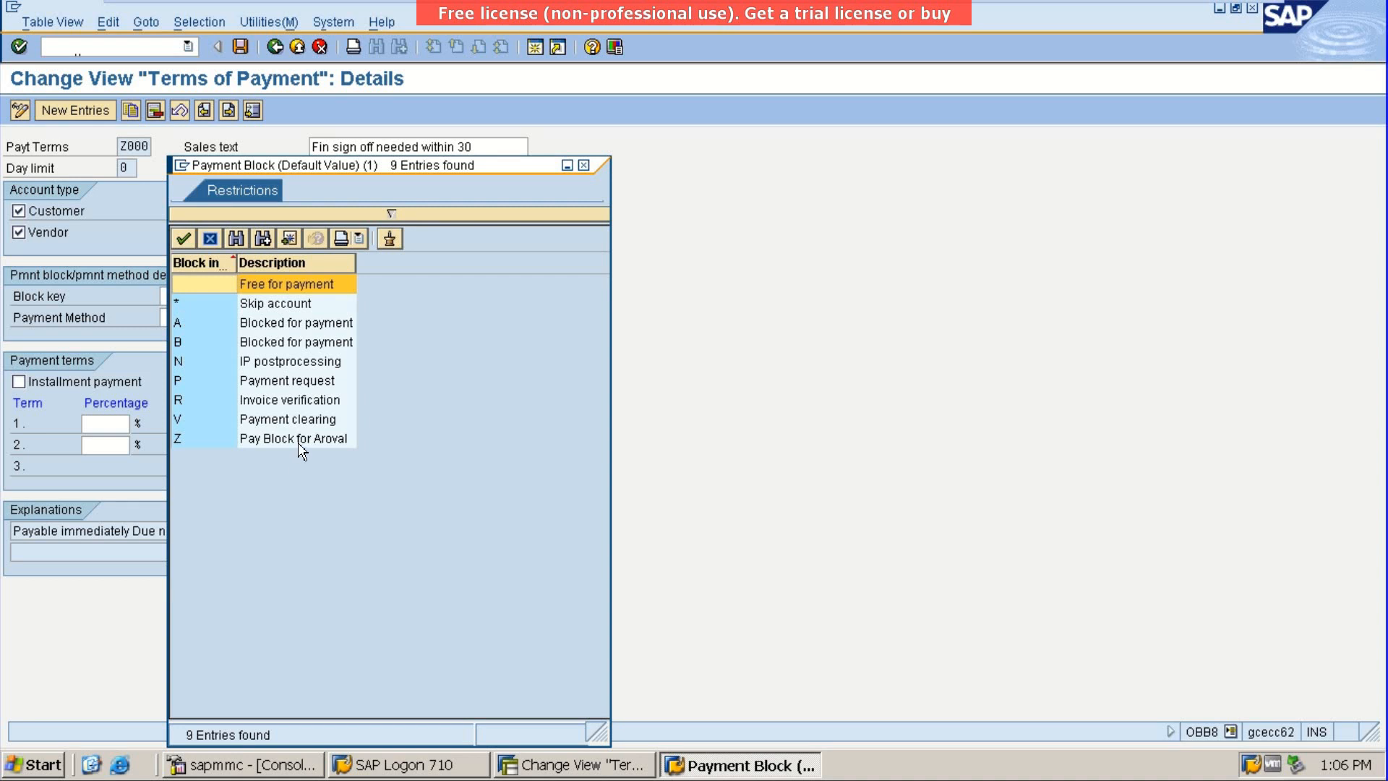
double_click(298, 439)
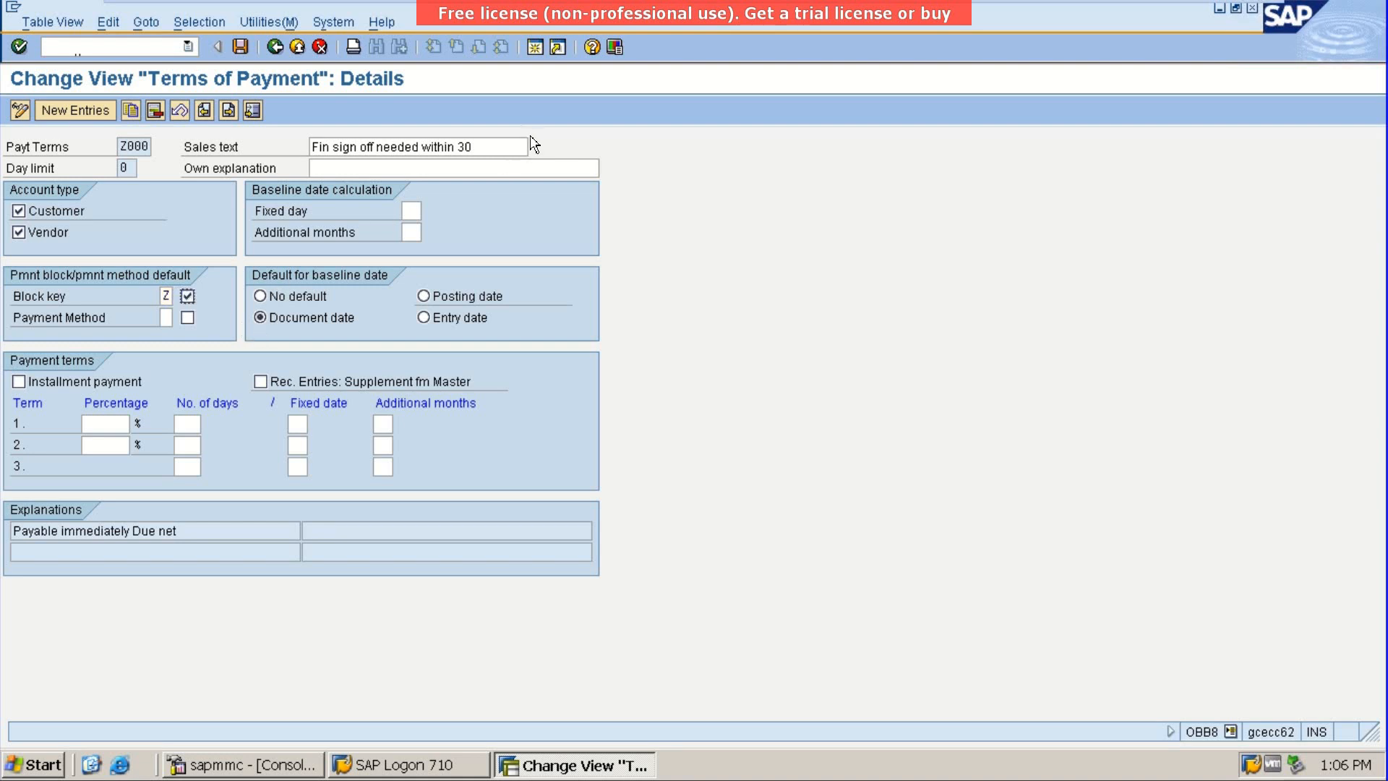
Copy the sales text "Fin sign off needed within 30" into the own explanation and save the payment term to the proposed customizing request
left_click(488, 148)
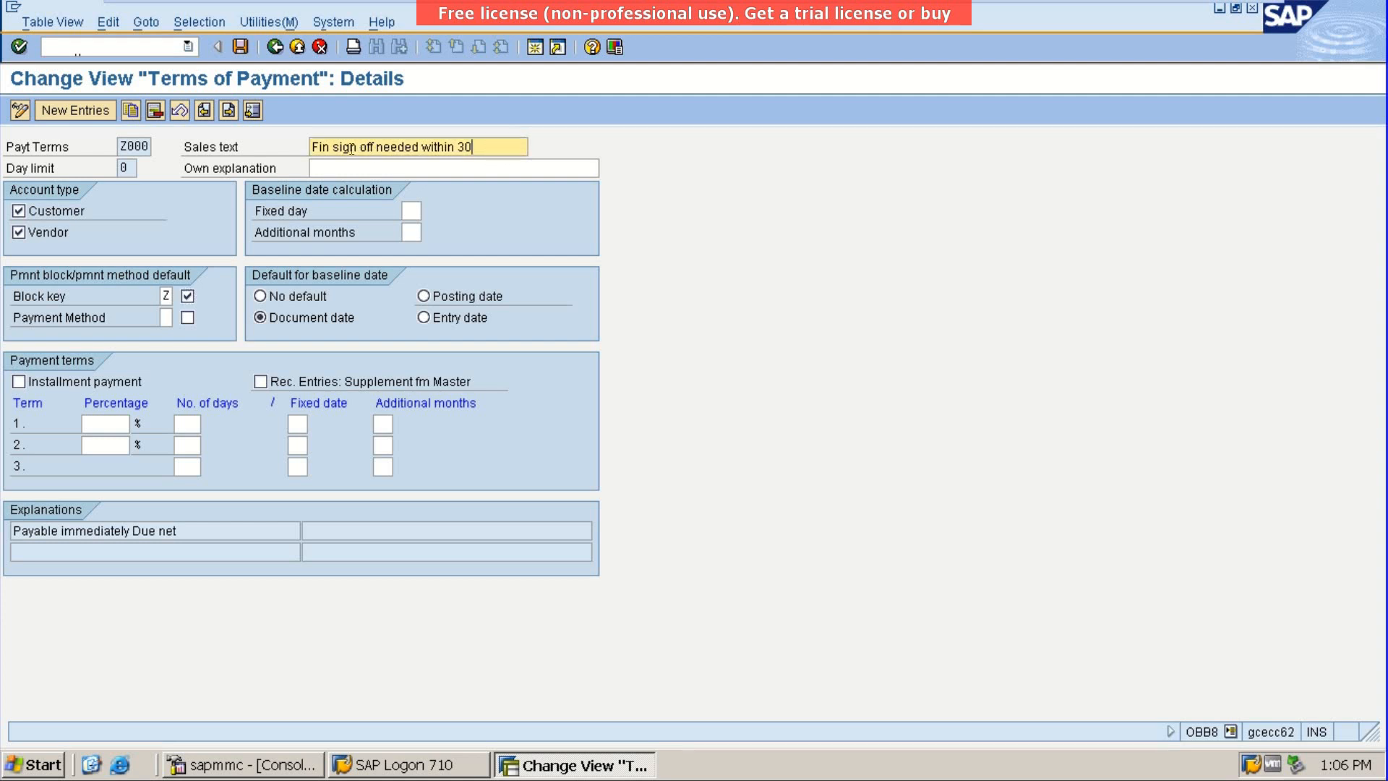
left_click_drag(472, 147, 311, 147)
key("ctrl+c")
left_click(327, 164)
key("ctrl+v")
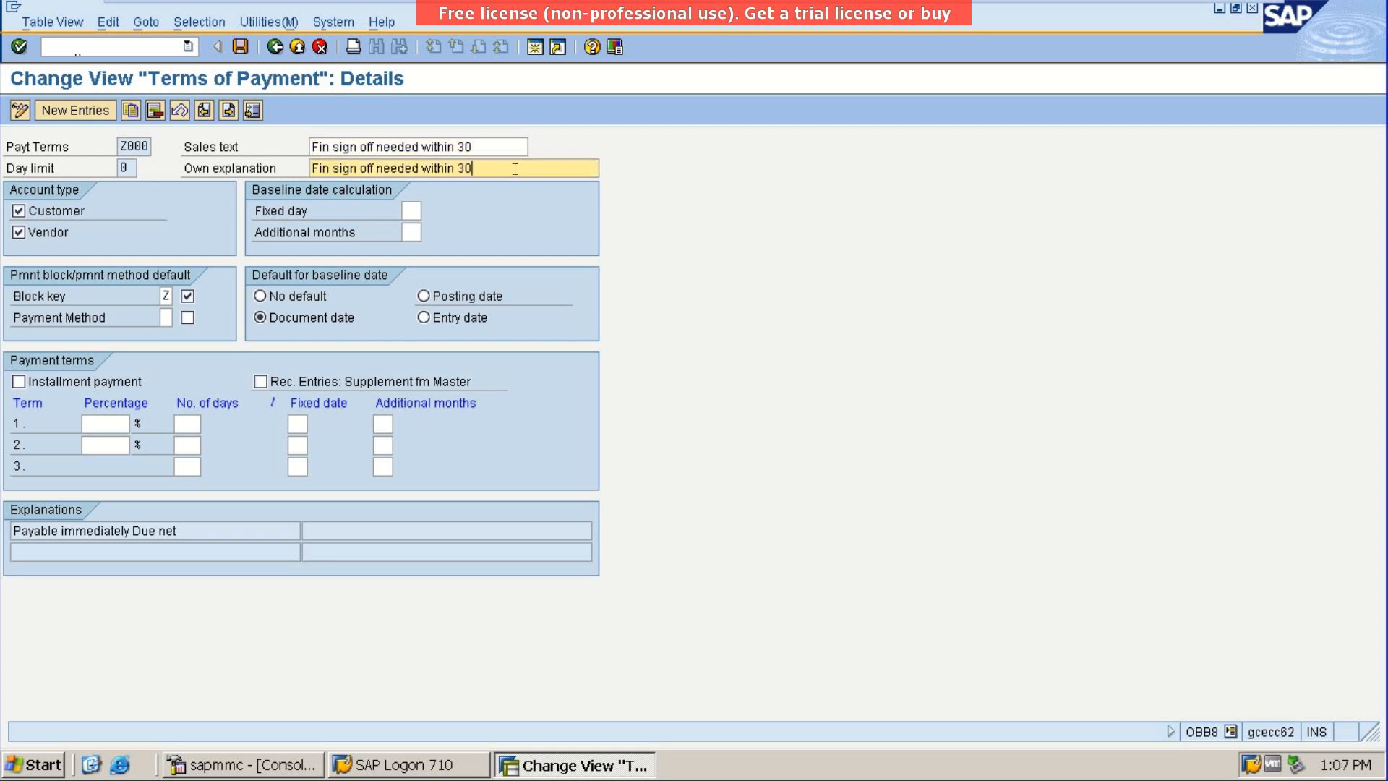
left_click(248, 45)
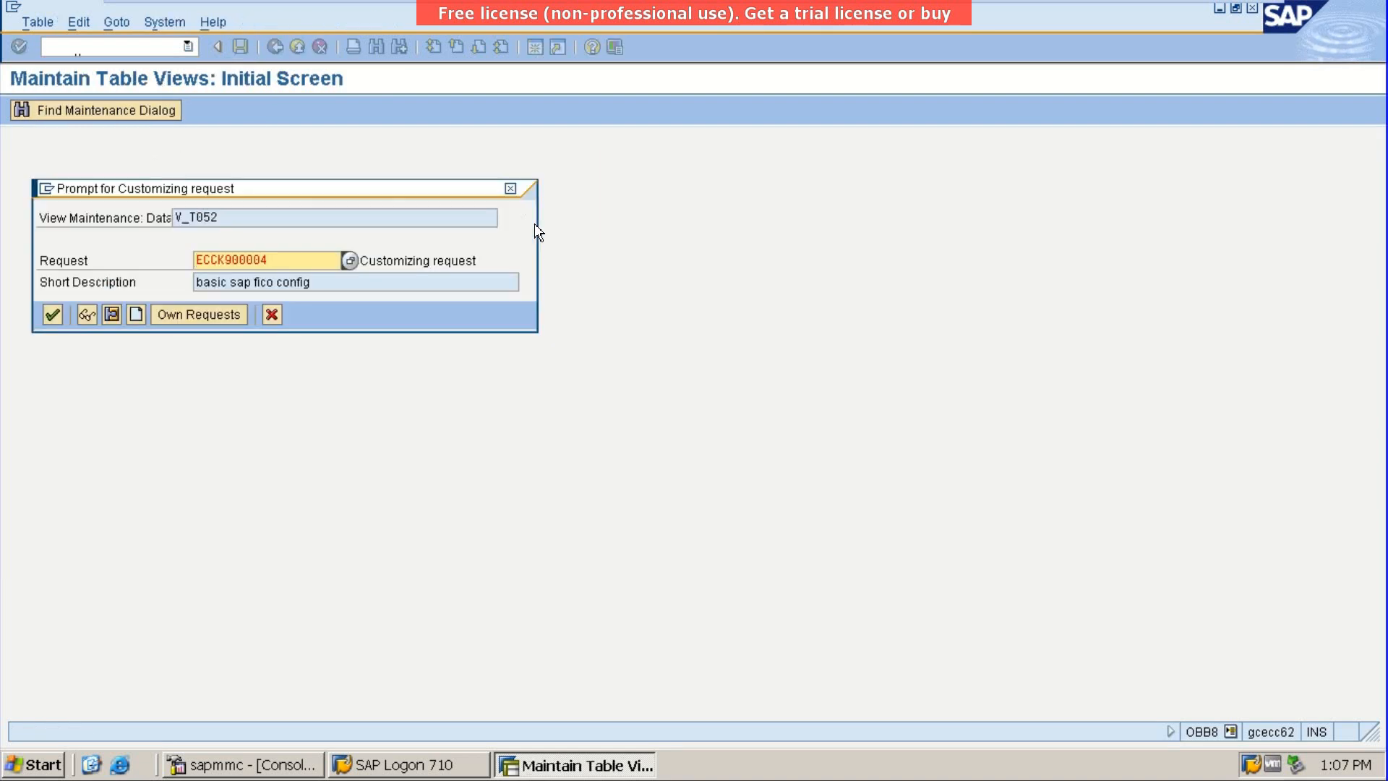
key("Return")
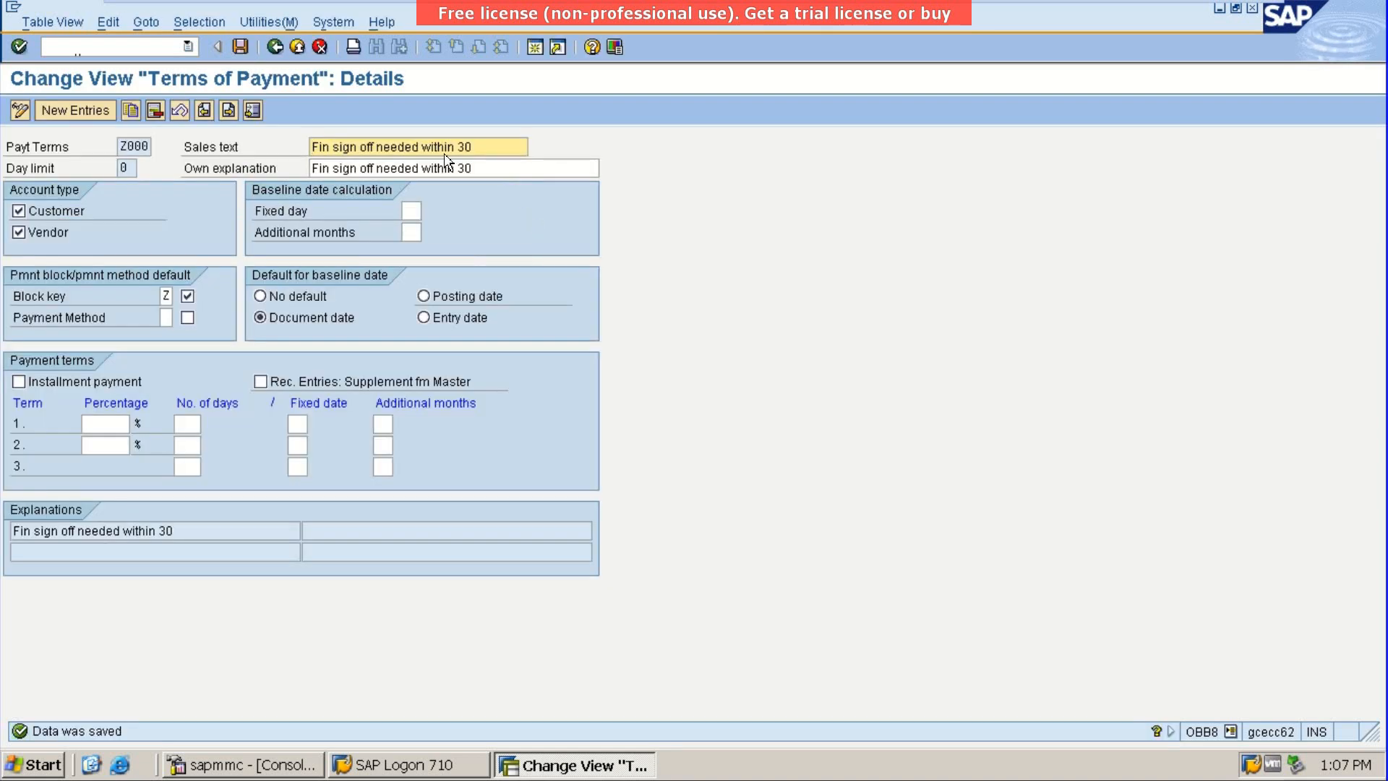
Leave the transaction and reopen payment term Z000 with day limit 0 in OBB8 to check its saved block key and explanation
left_click(107, 46)
type("/n")
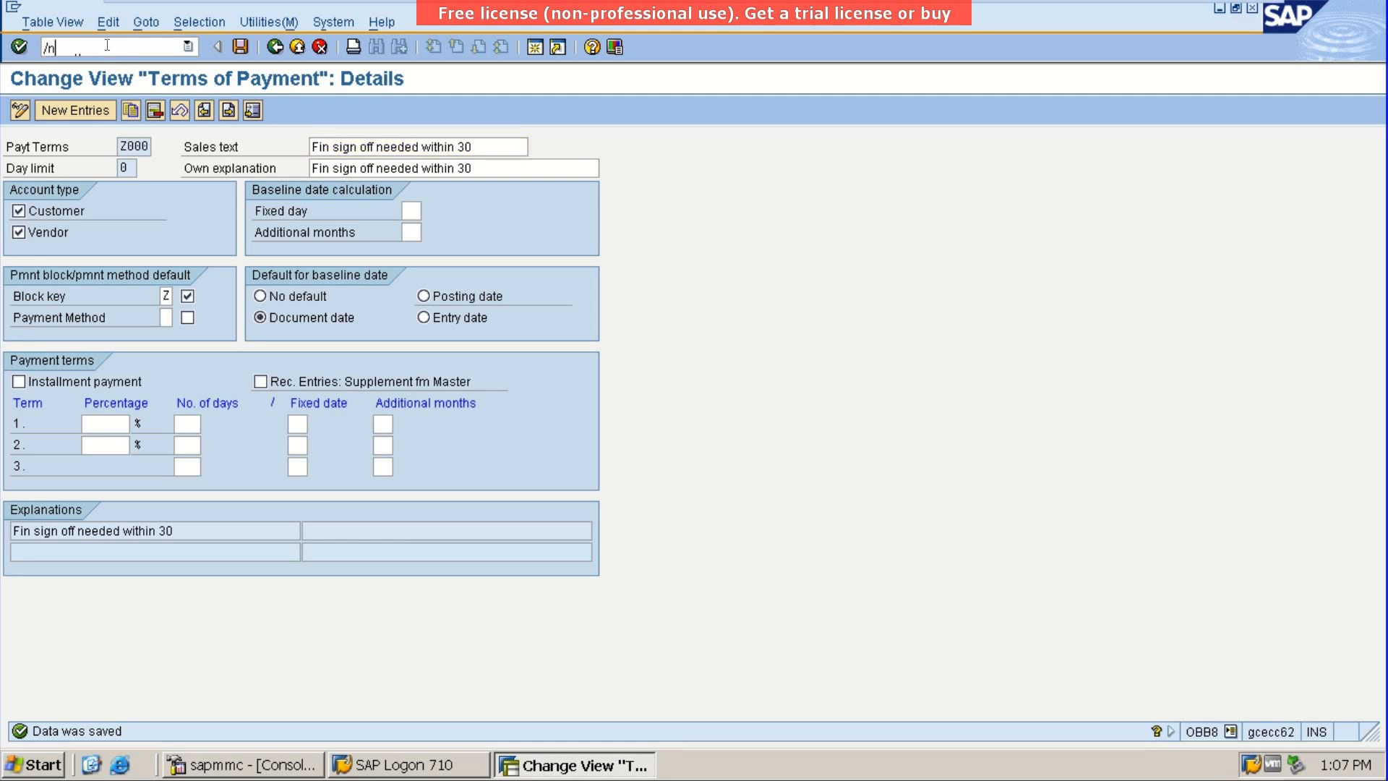
key("Return")
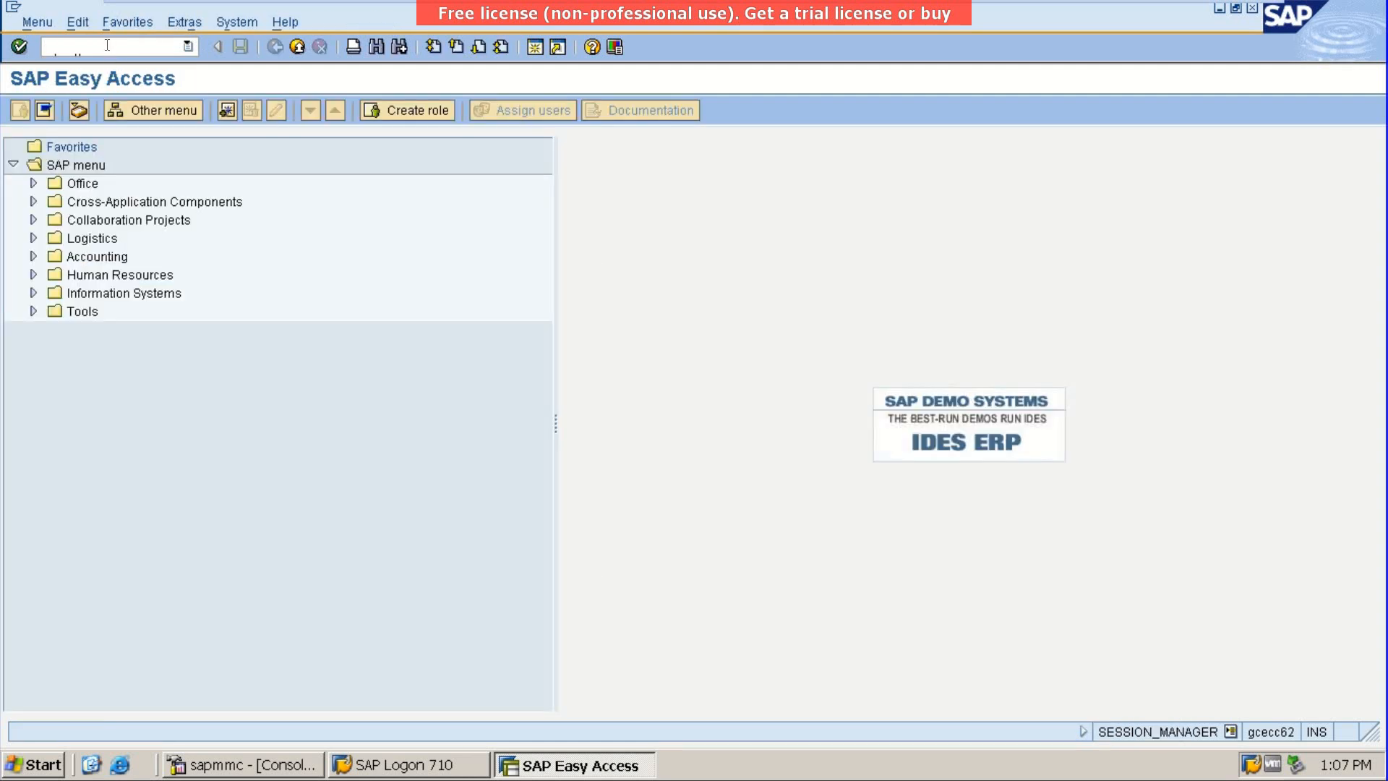
left_click(189, 46)
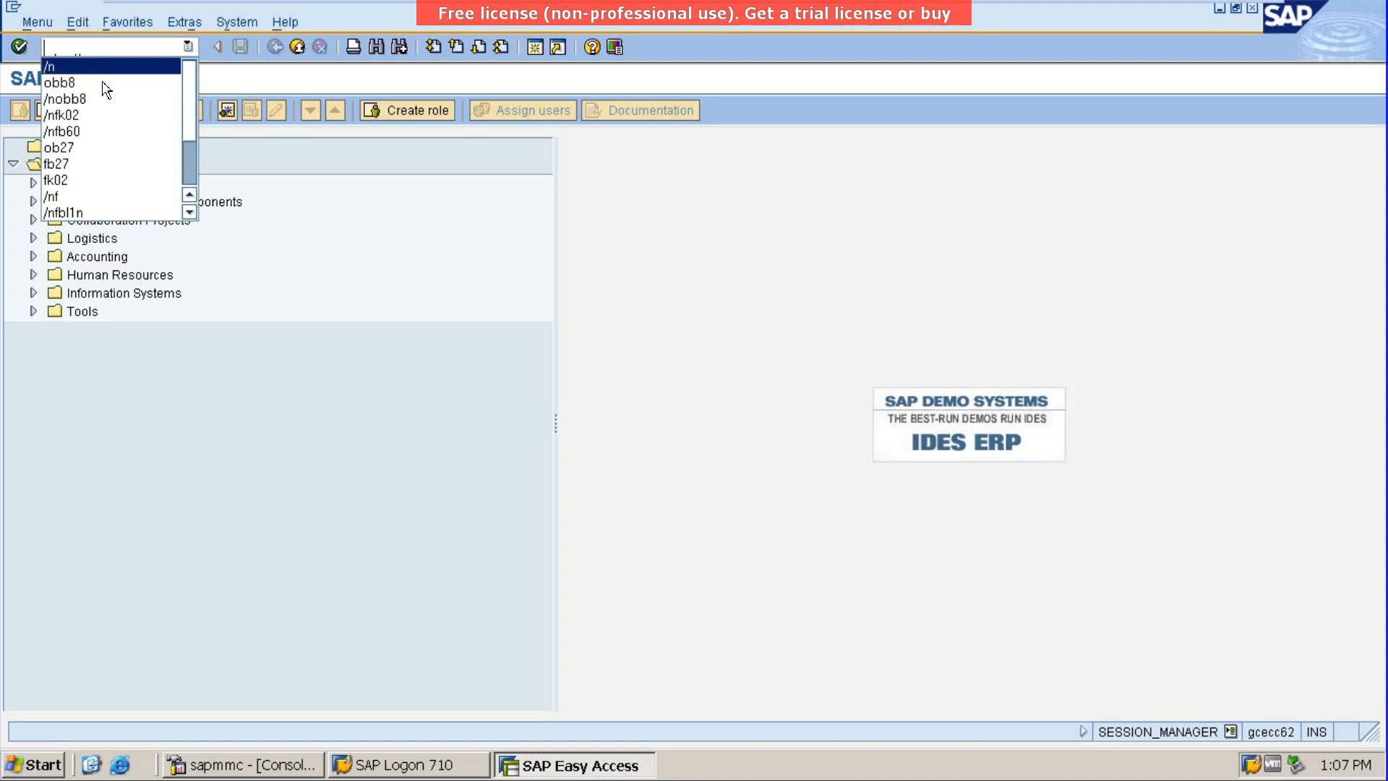
left_click(102, 83)
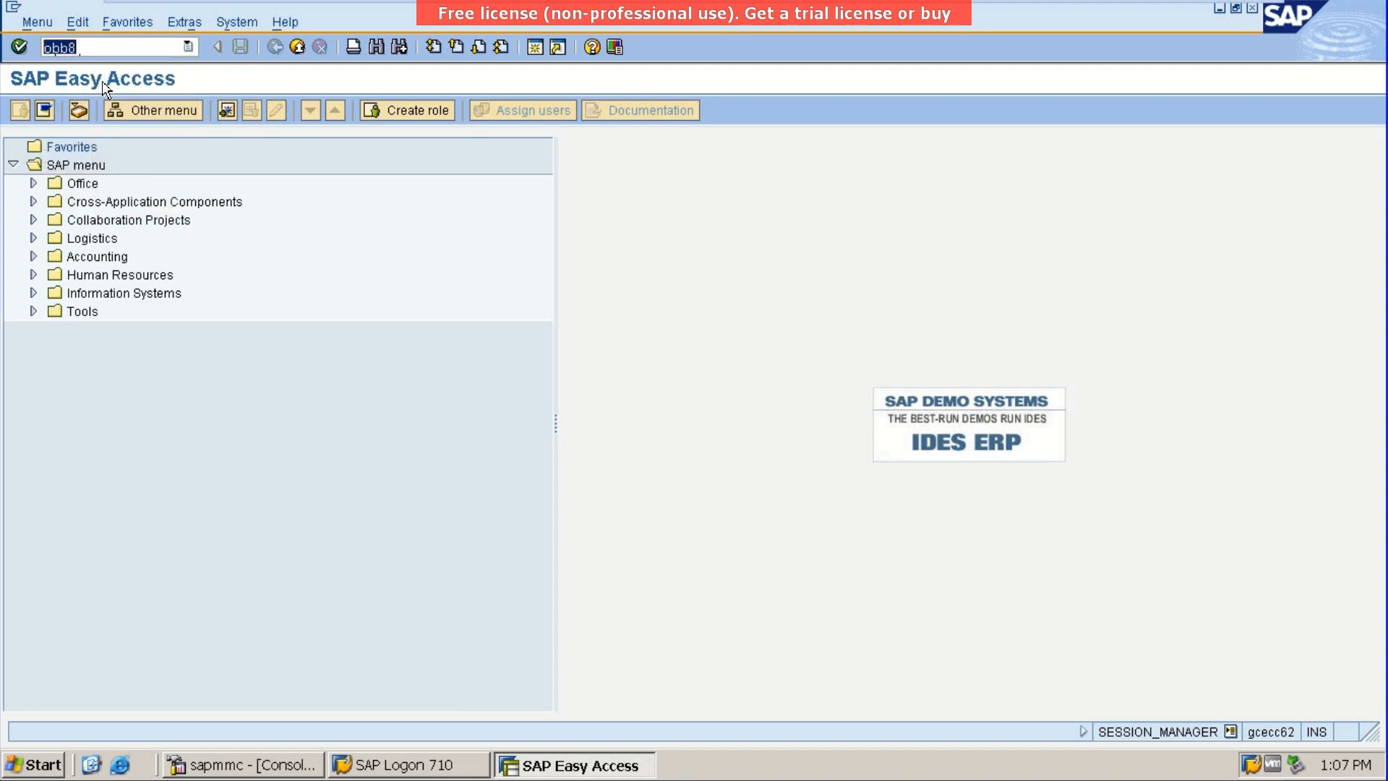
key("Return")
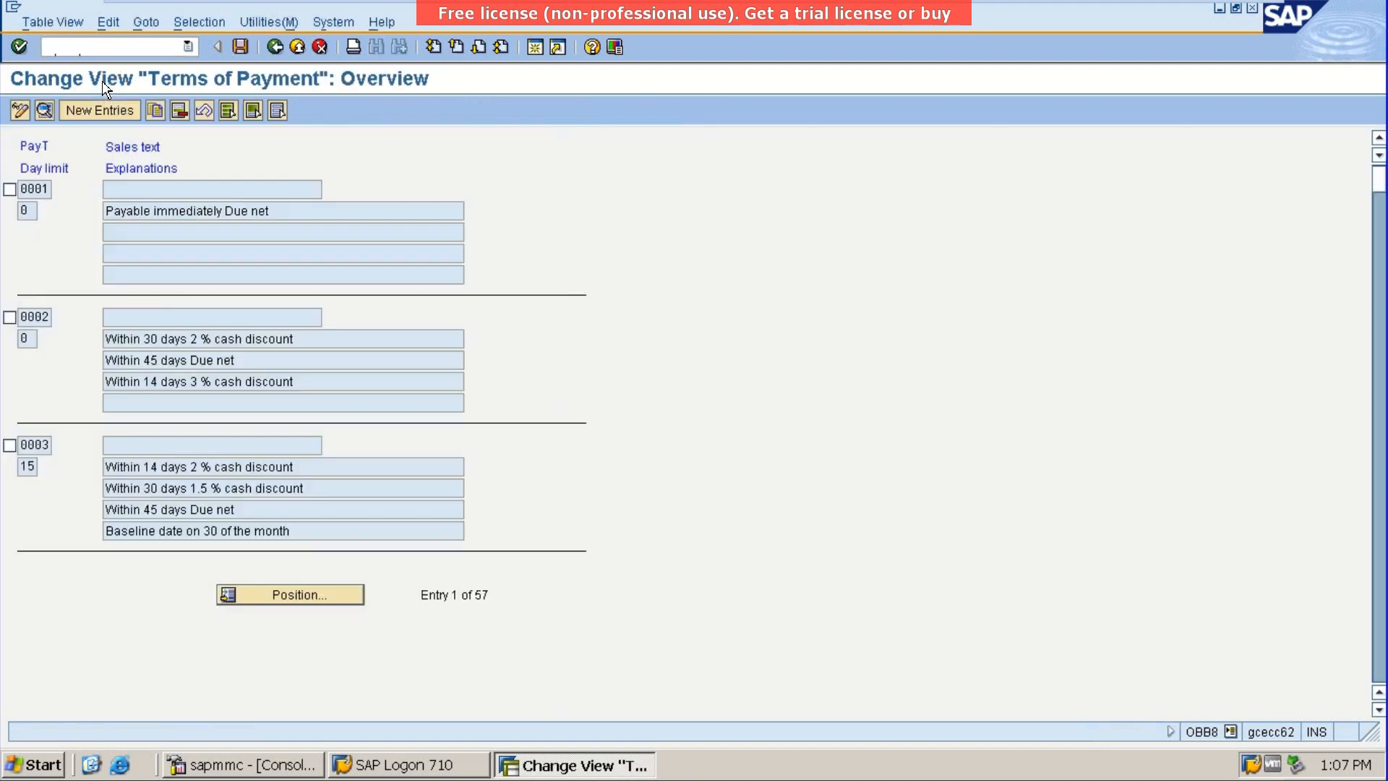
left_click(258, 603)
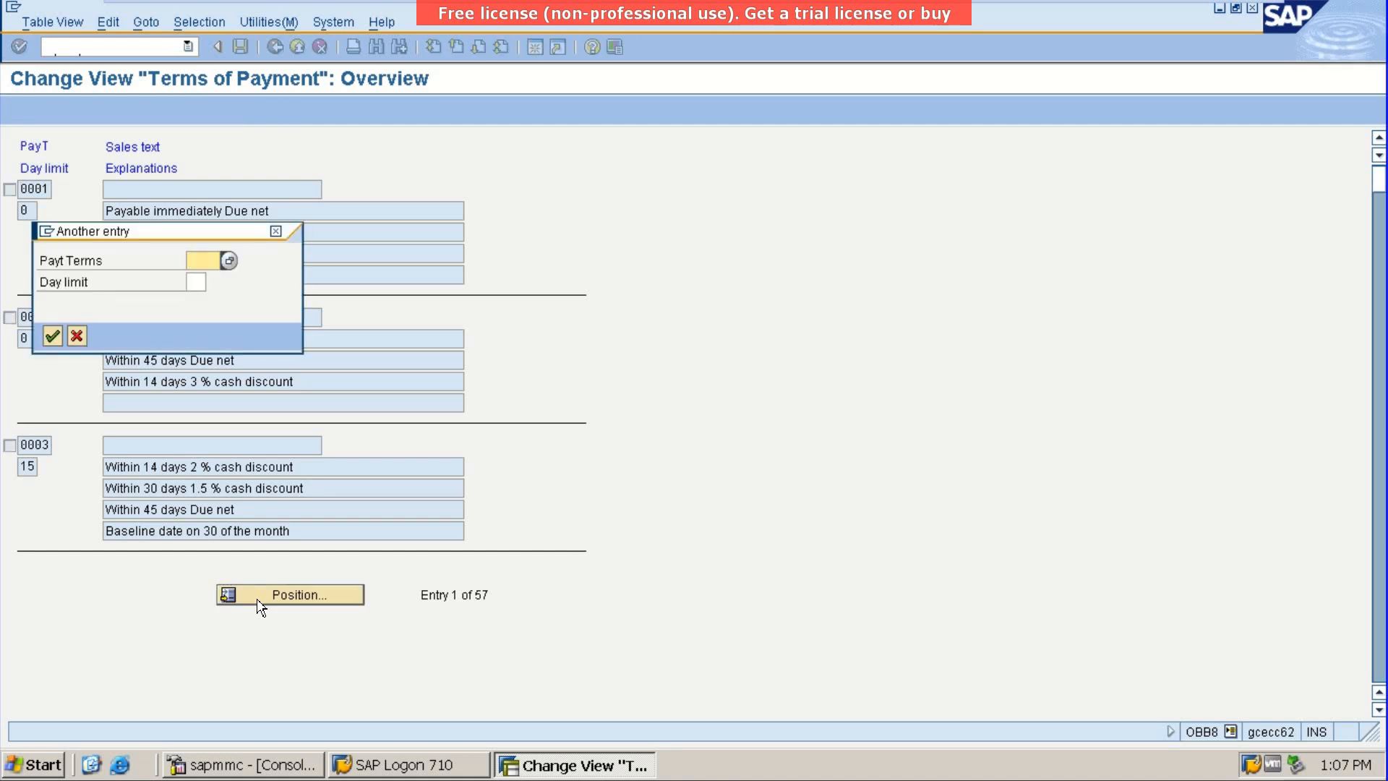
key("Down")
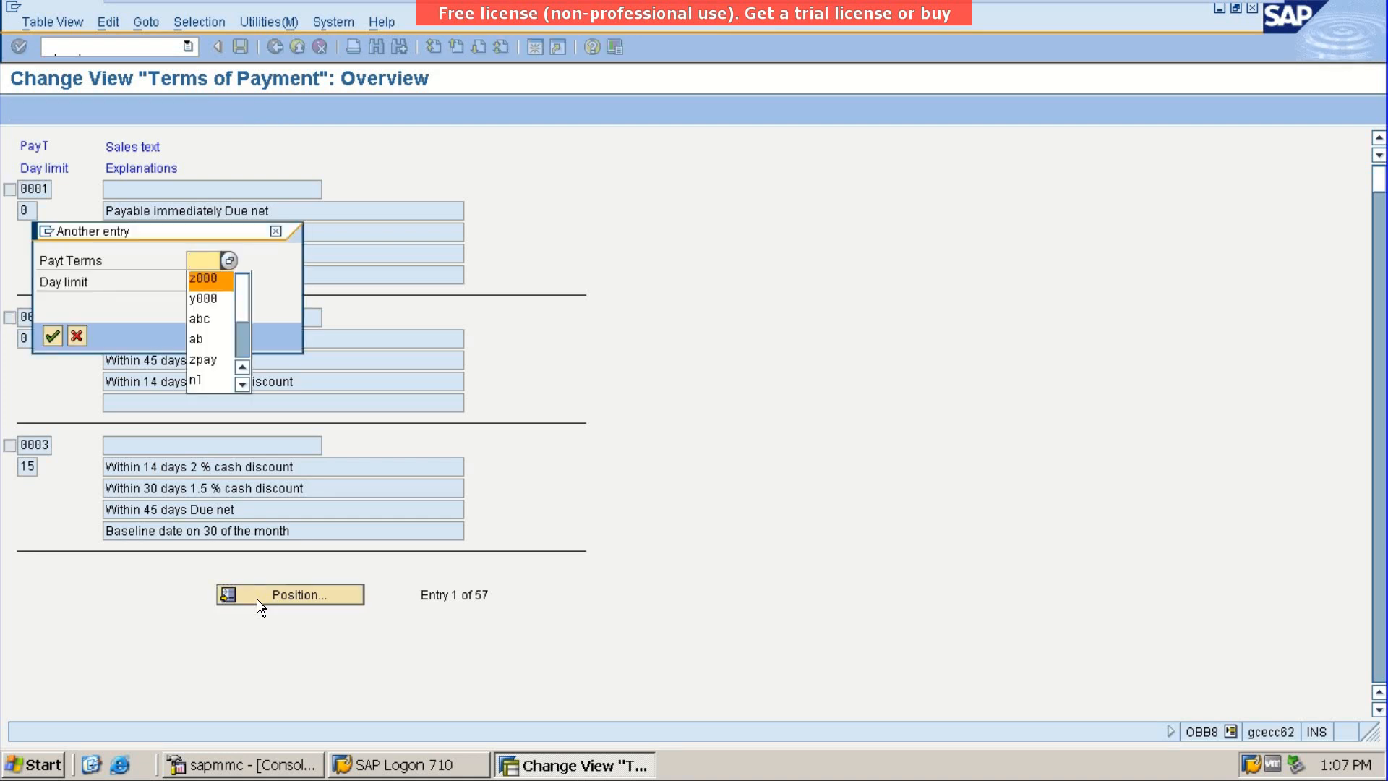
key("Return")
key("Return")
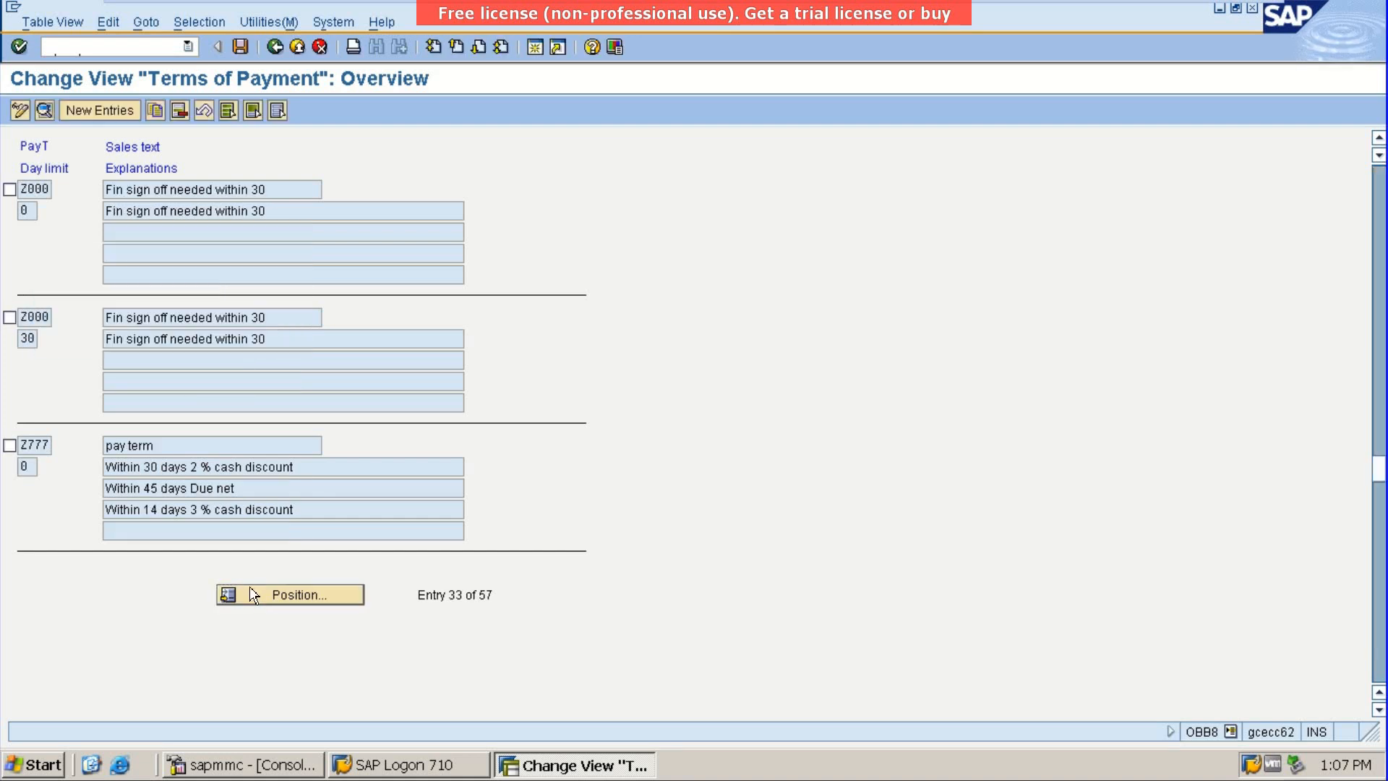
double_click(205, 188)
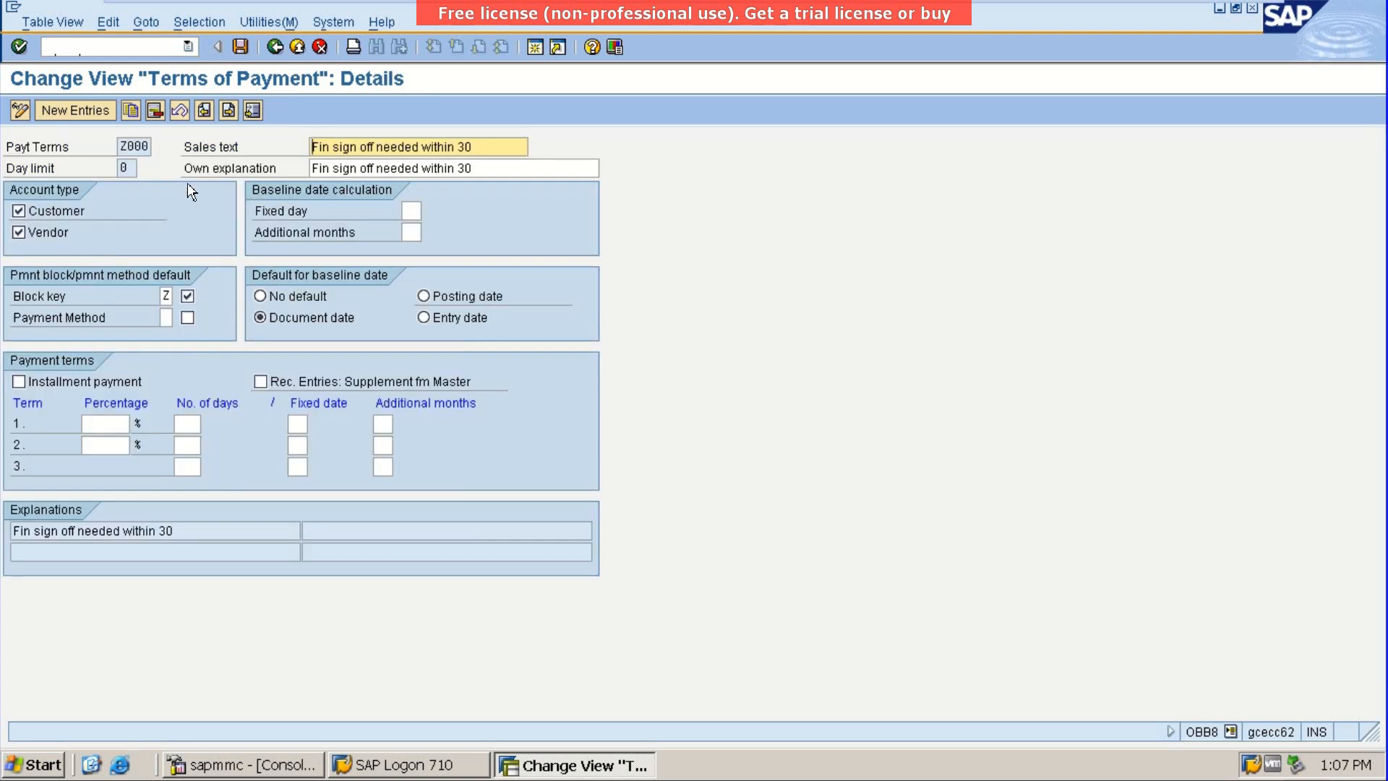
Start a new vendor invoice in transaction FB60 for vendor Tata Motors with invoice date 08.10.2023
left_click(78, 46)
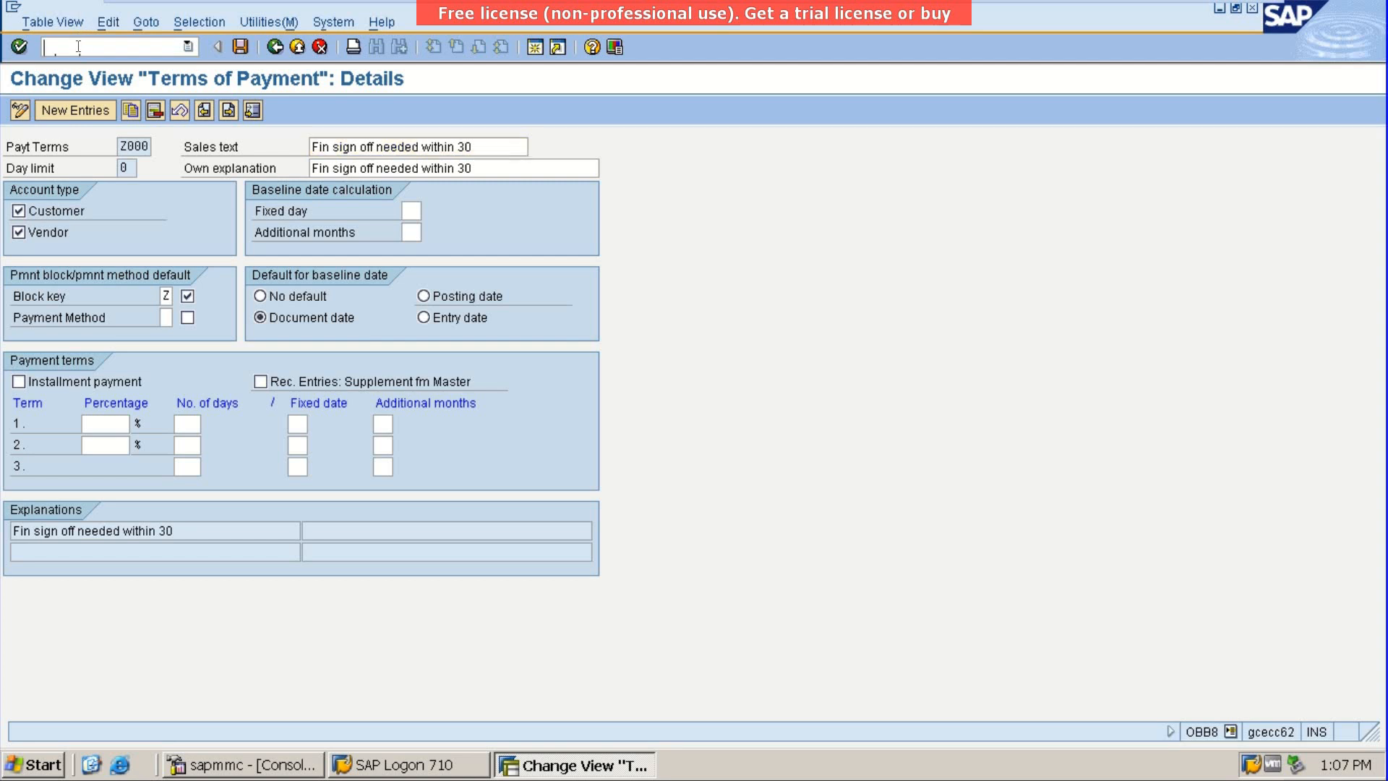
type("/nfb60")
key("Return")
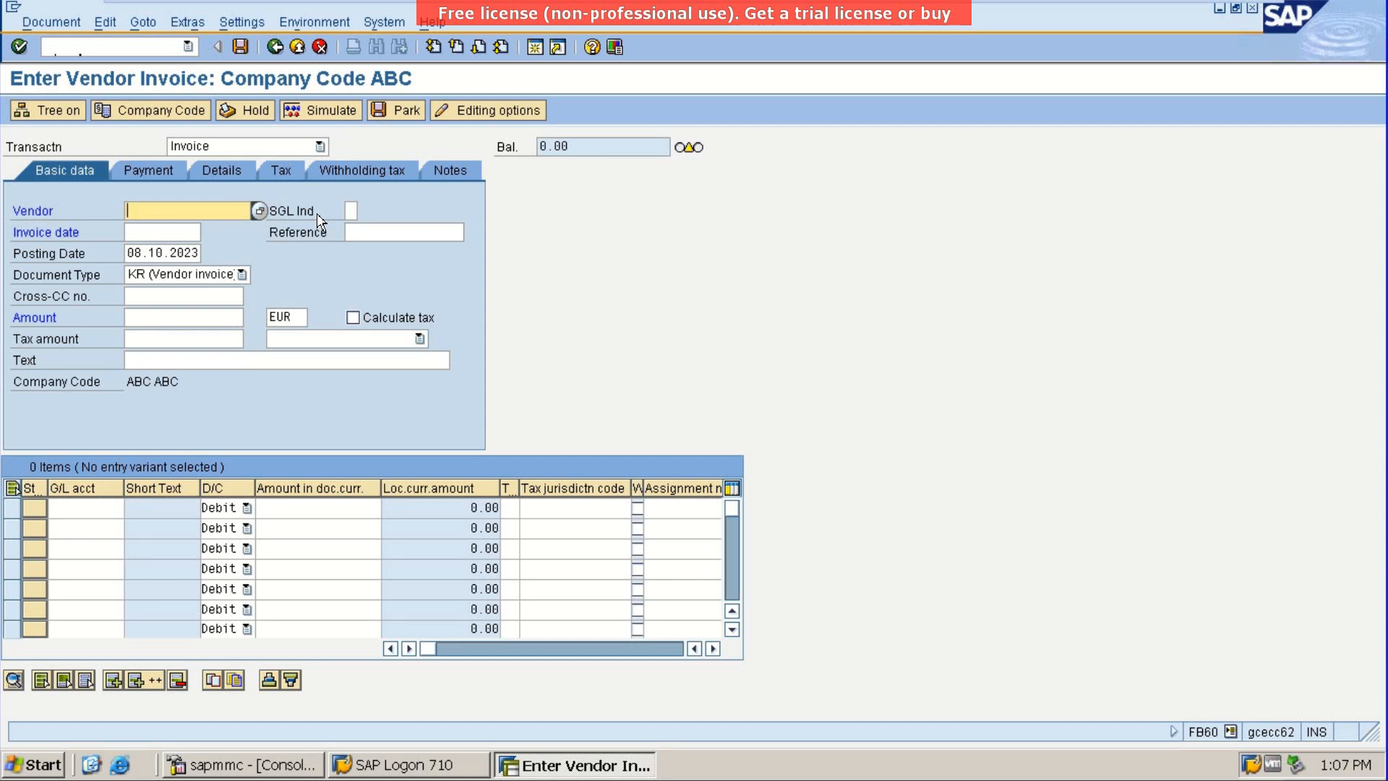
key("BackSpace")
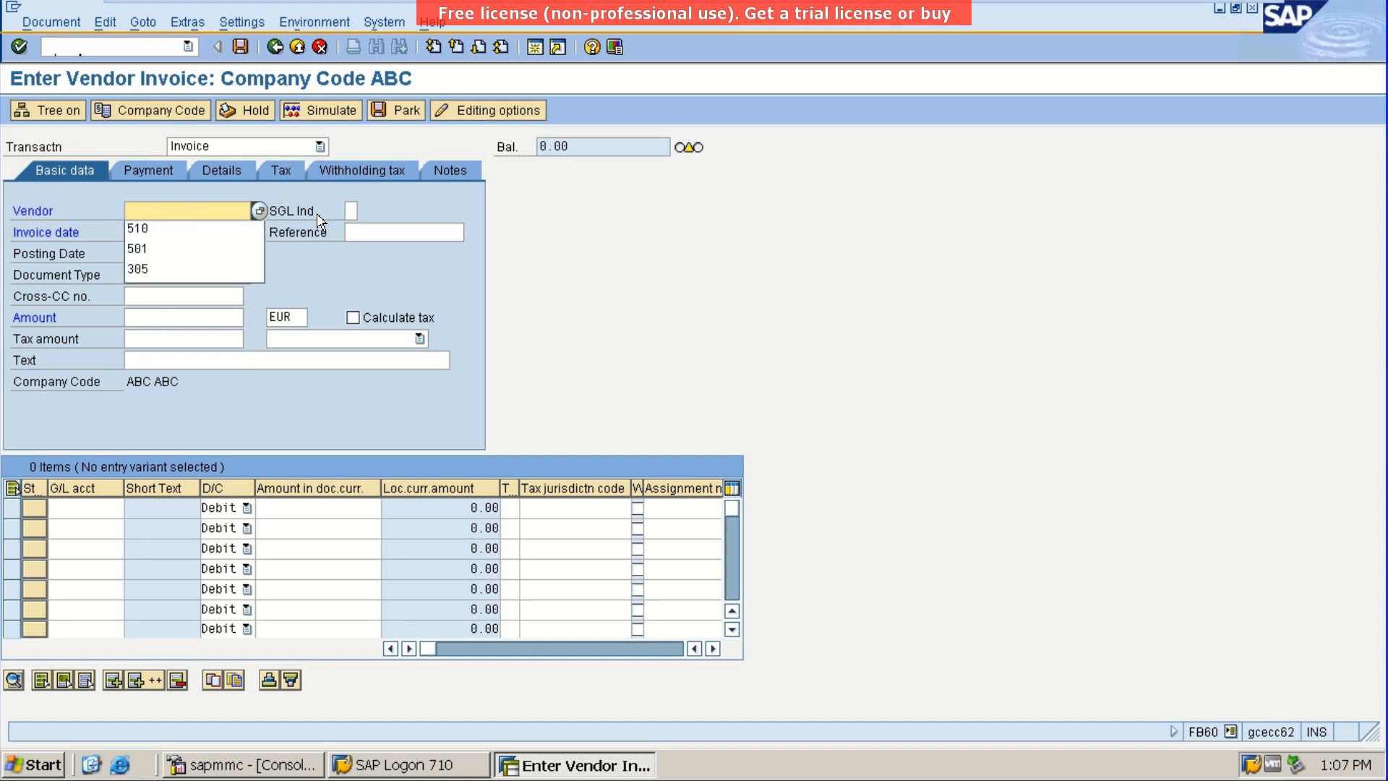
key("Down")
key("Return")
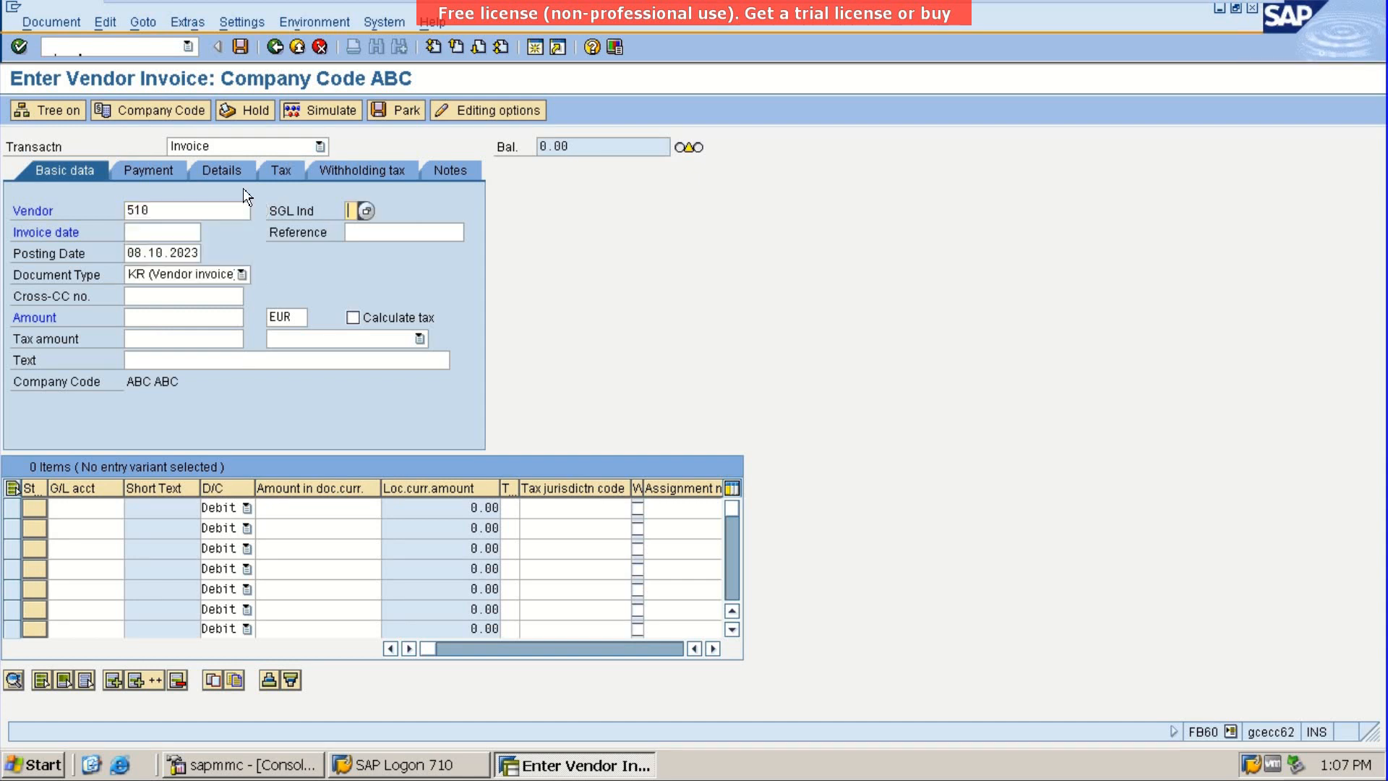
left_click(167, 227)
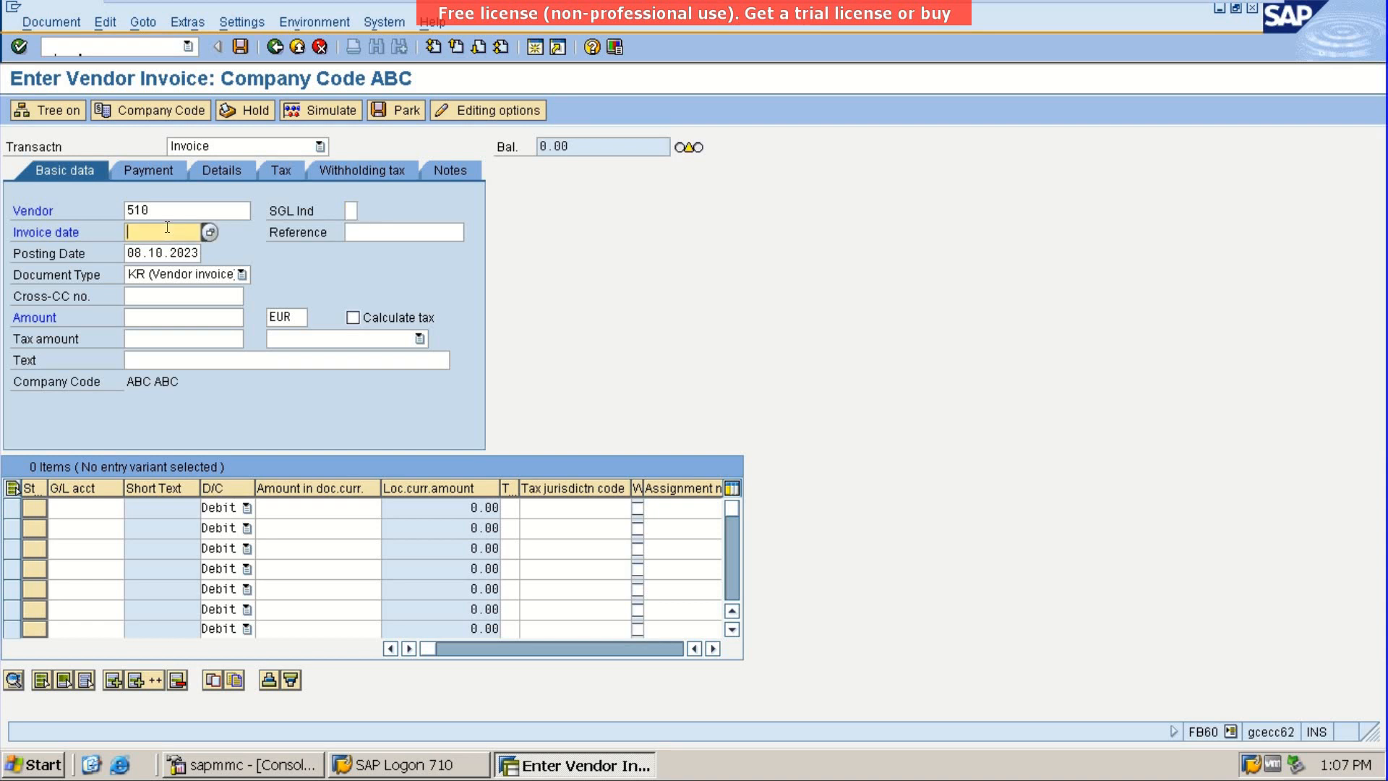
key("BackSpace")
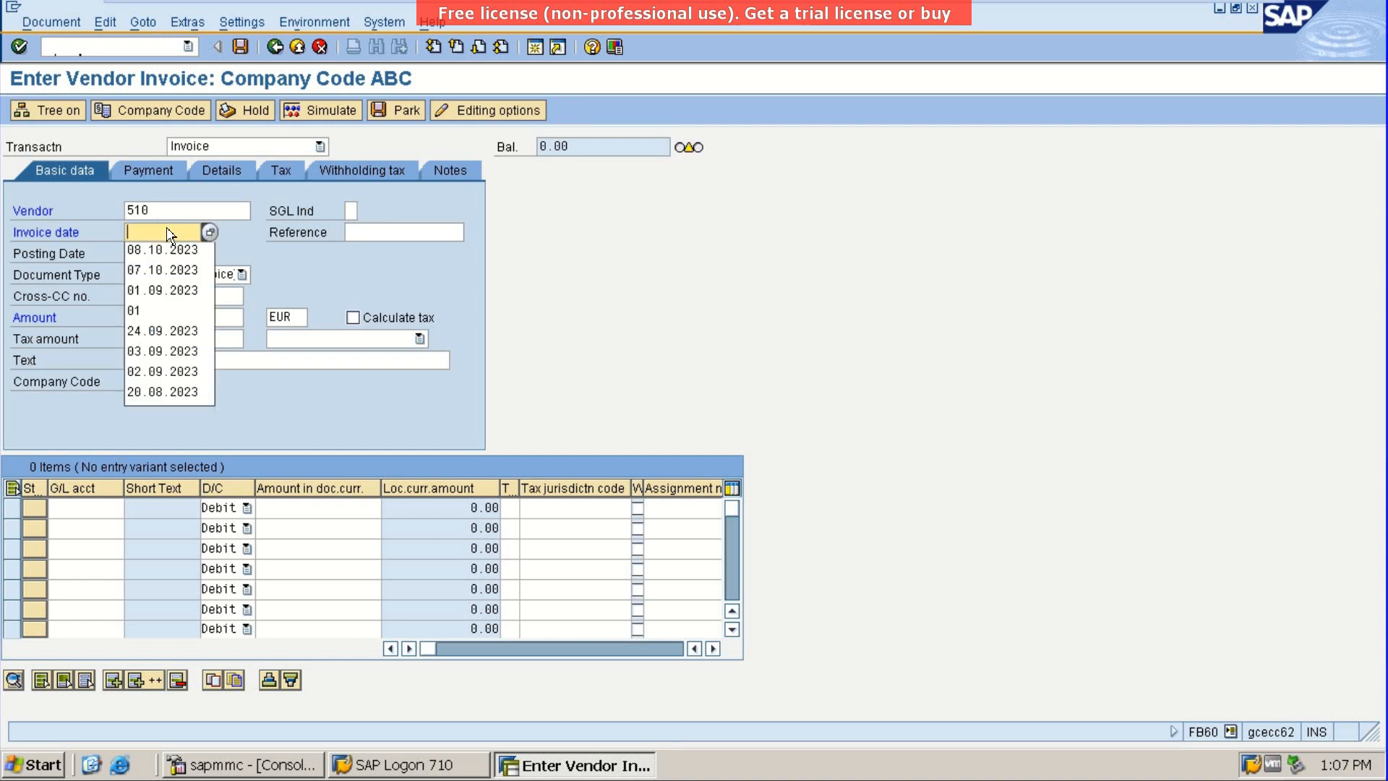
key("Down")
key("Return")
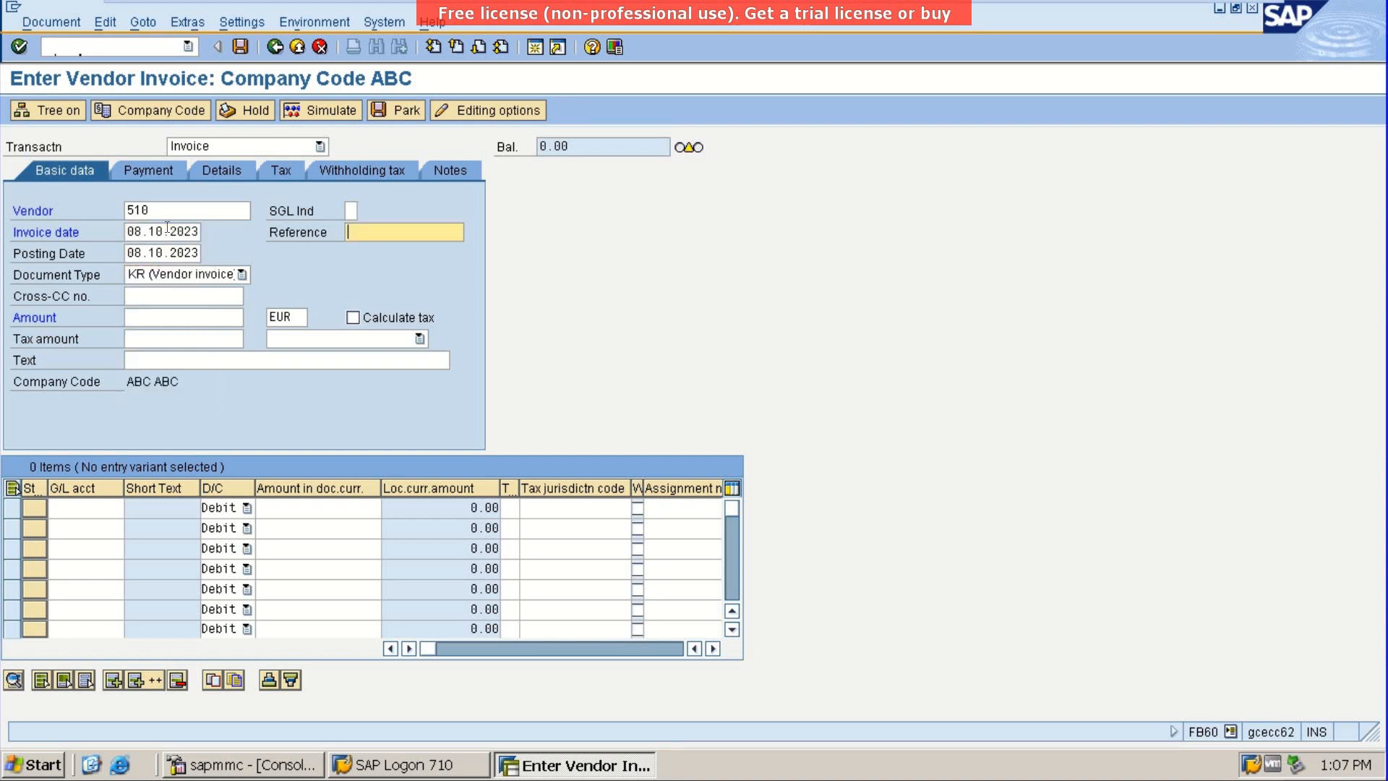
Enter G/L account 200 as a debit in the first line item of the invoice
left_click(81, 509)
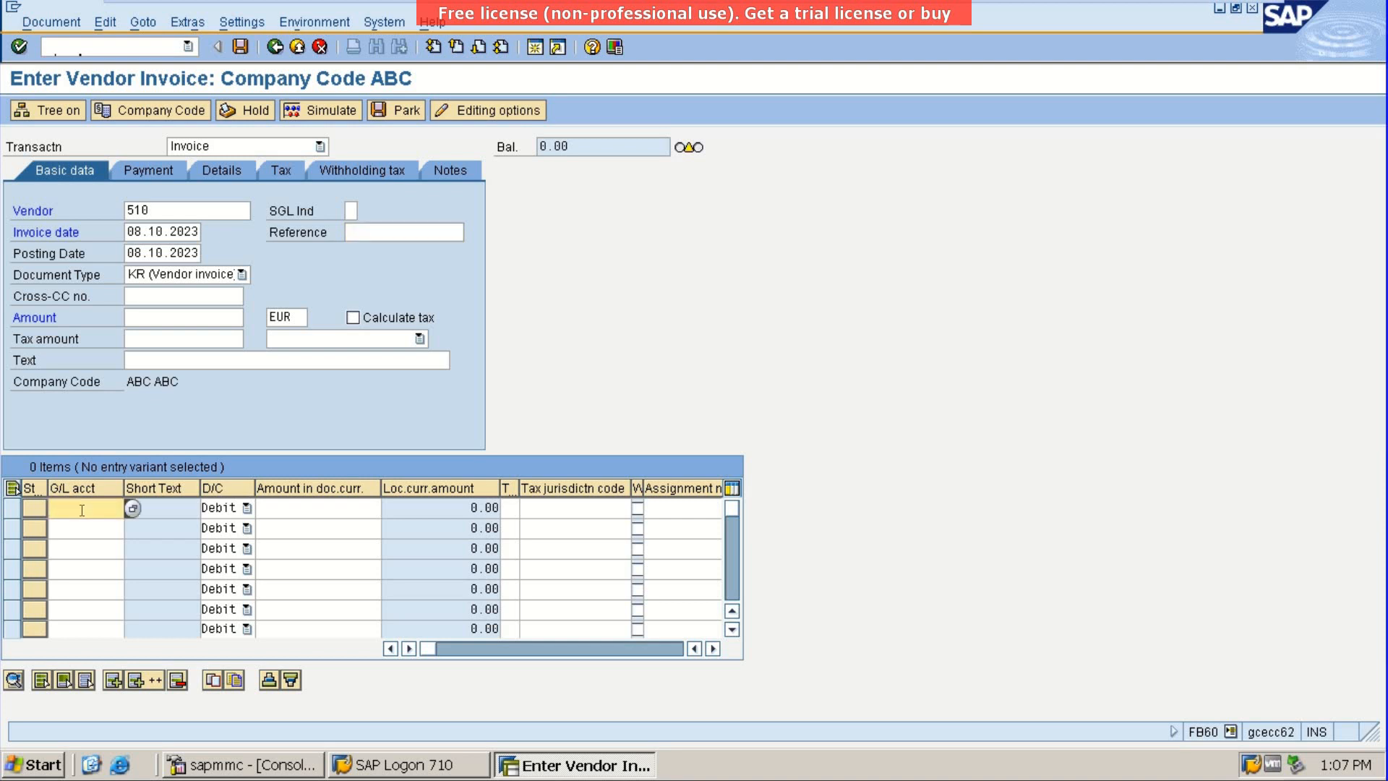
key("BackSpace")
key("Down")
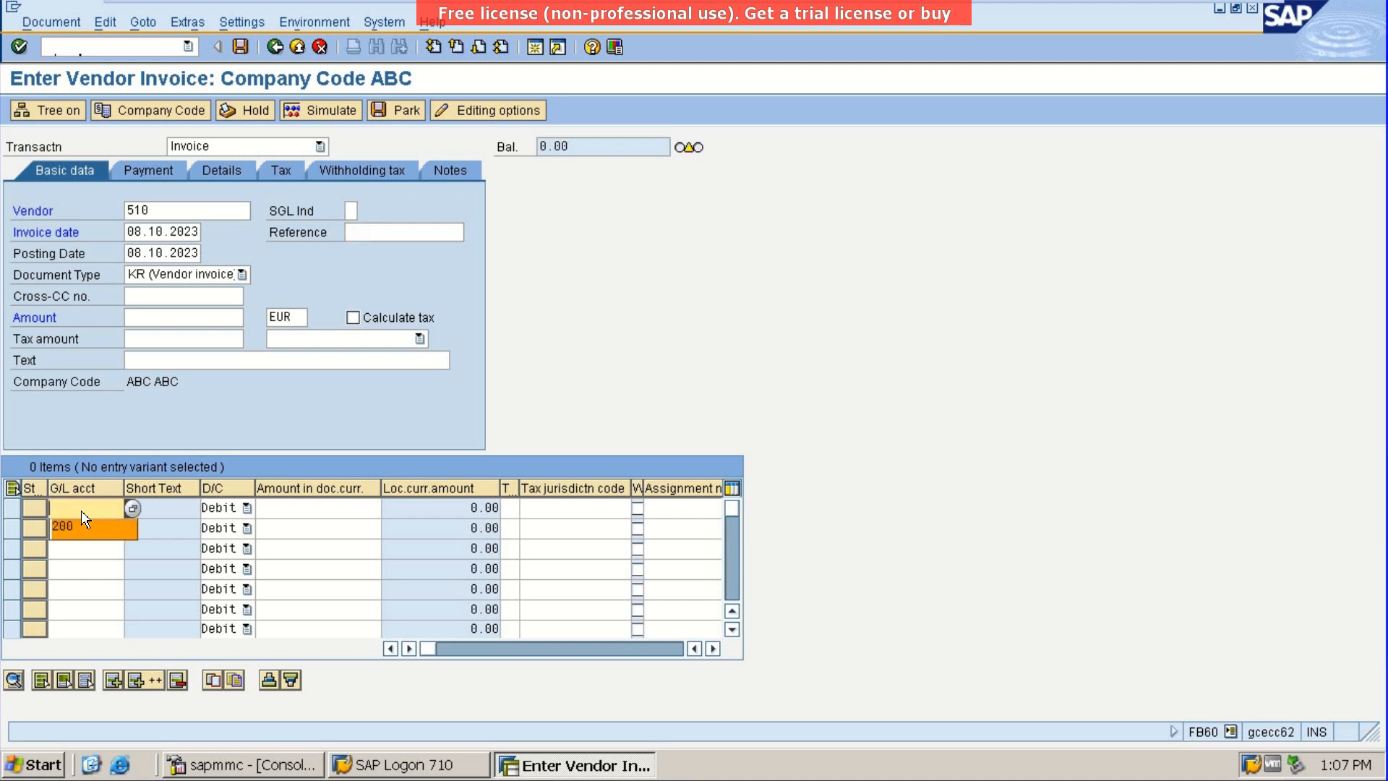
key("Return")
key("Tab")
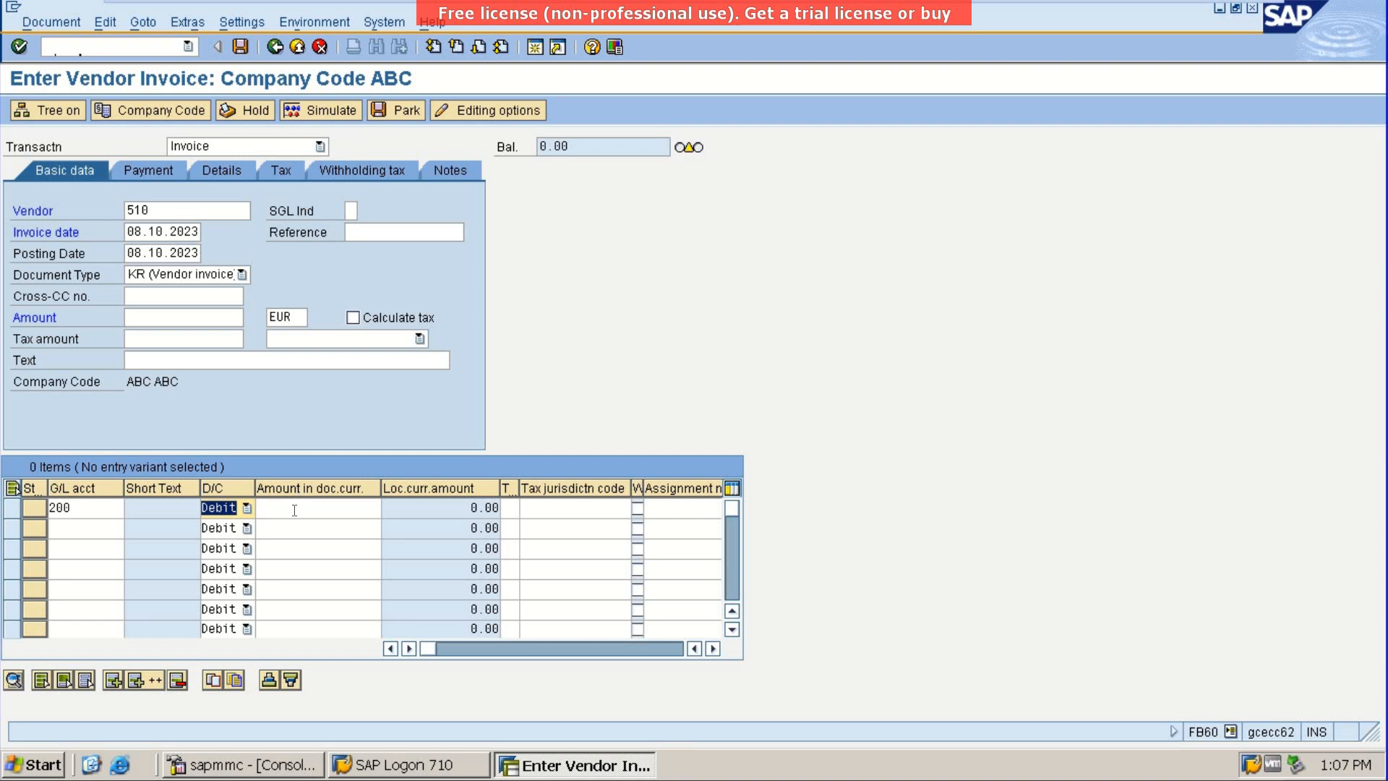
left_click(294, 511)
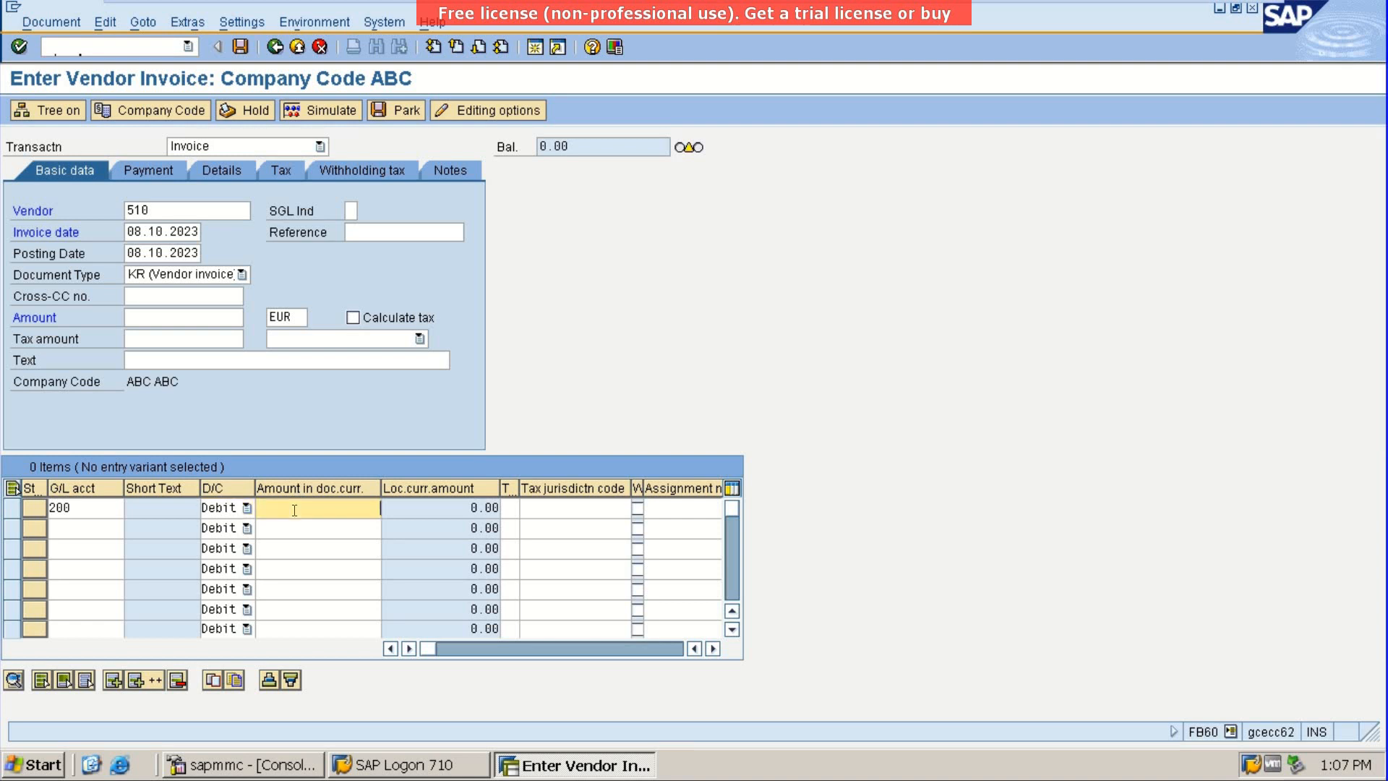
Set the invoice amount to 800 EUR in the basic data
left_click(140, 321)
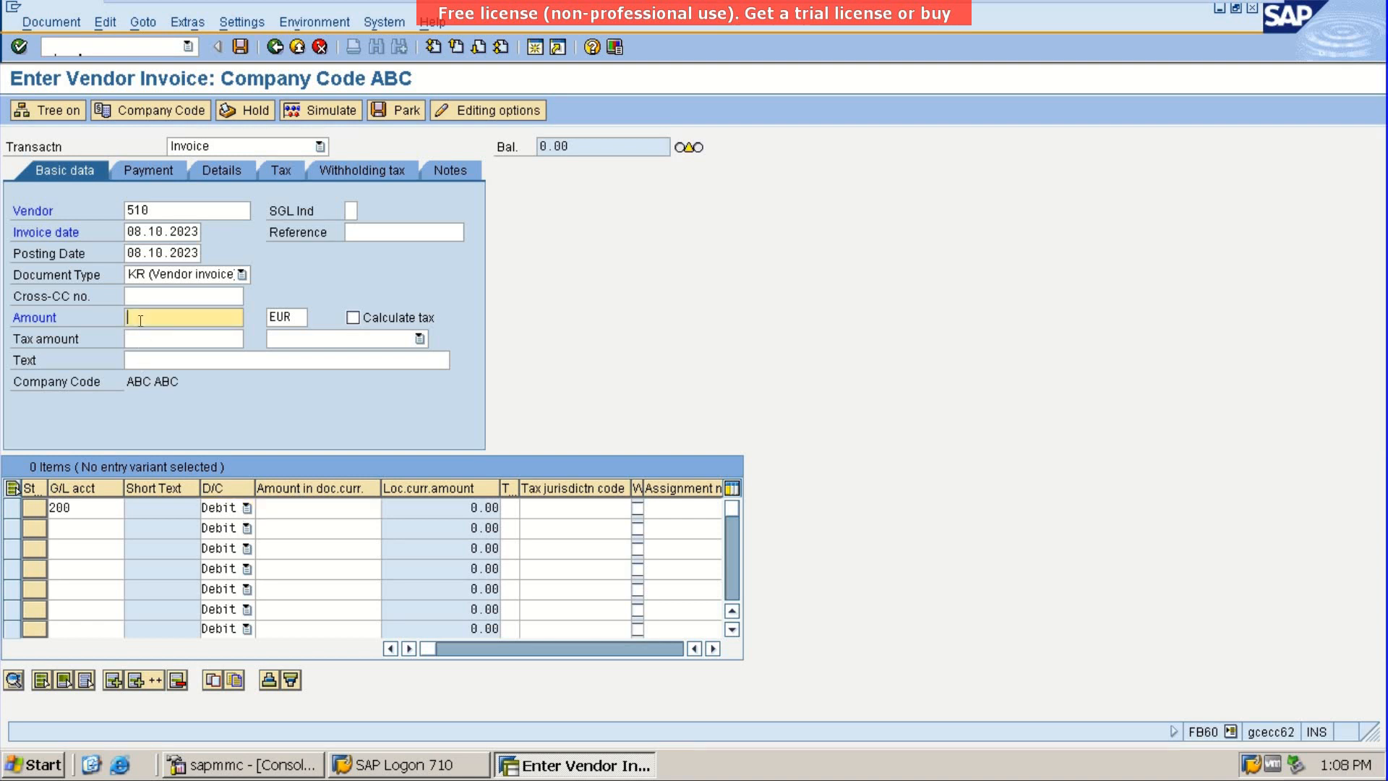
type("80")
left_click(195, 333)
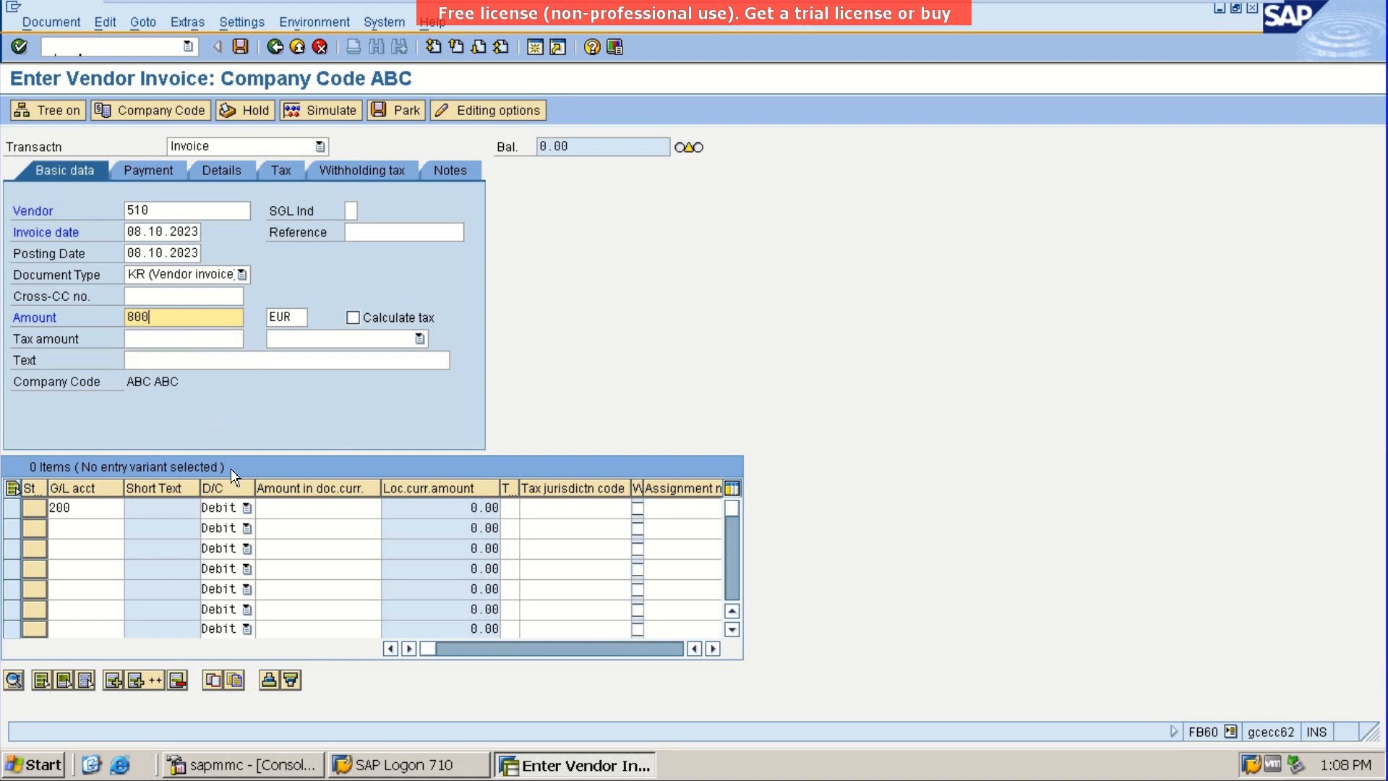
Enter an amount of 800 and cost center SE1 in the first line item of the invoice
left_click(278, 507)
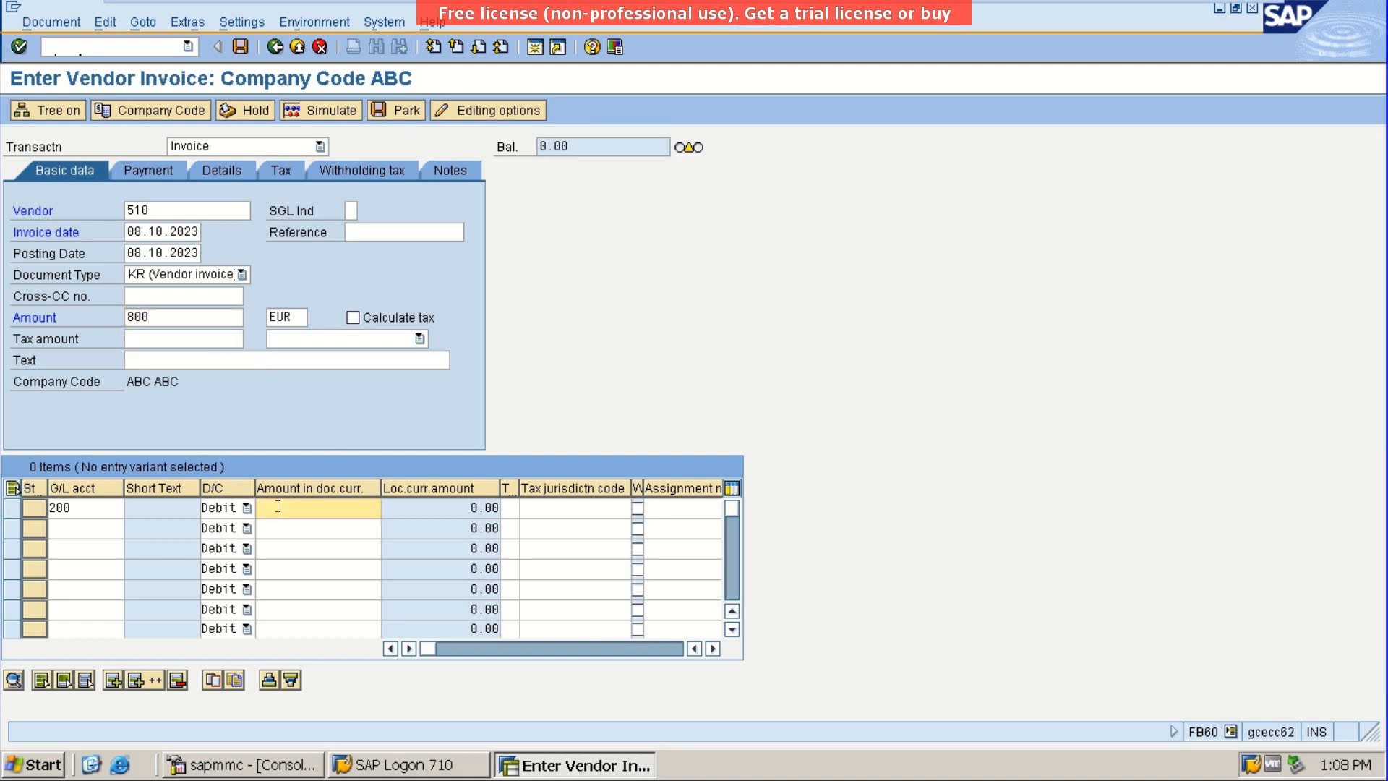
type("800")
left_click(712, 649)
left_click(713, 649)
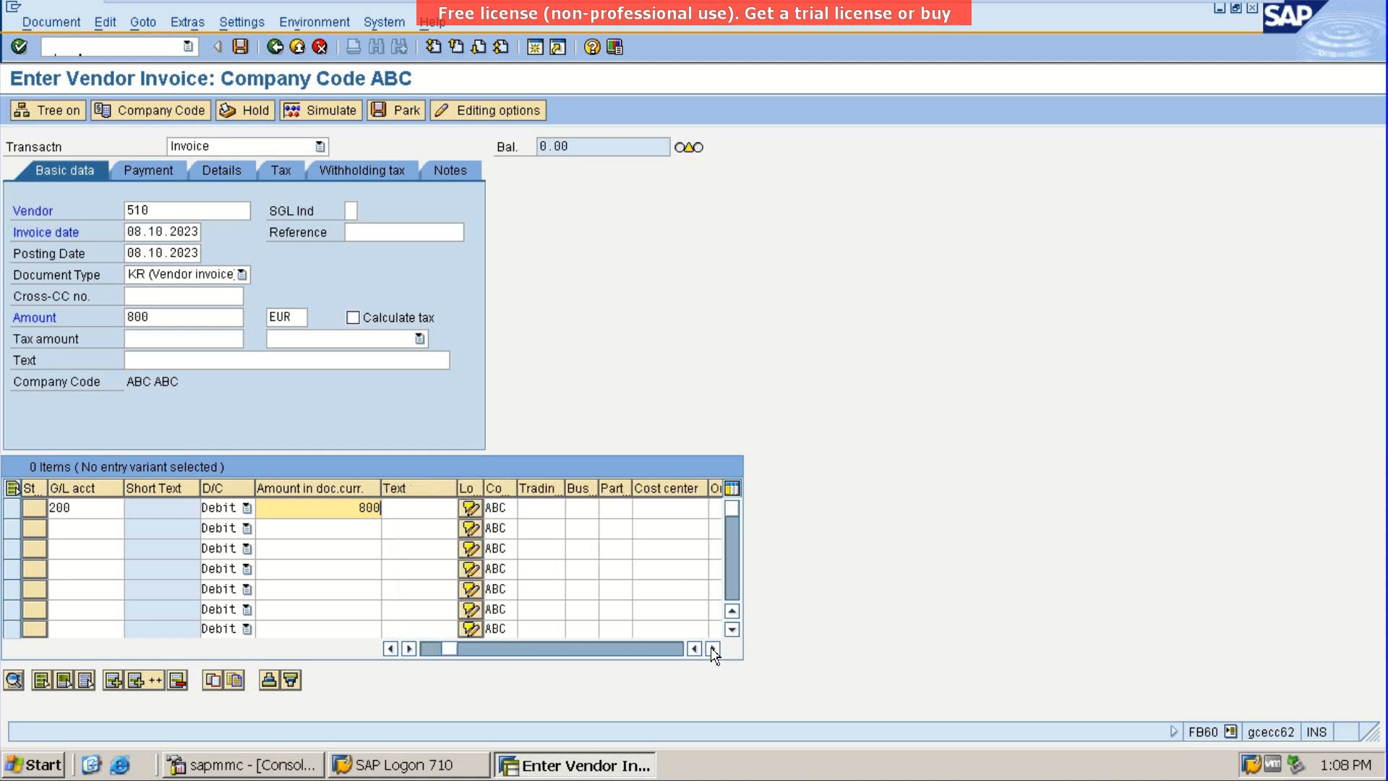
left_click(712, 649)
left_click(540, 512)
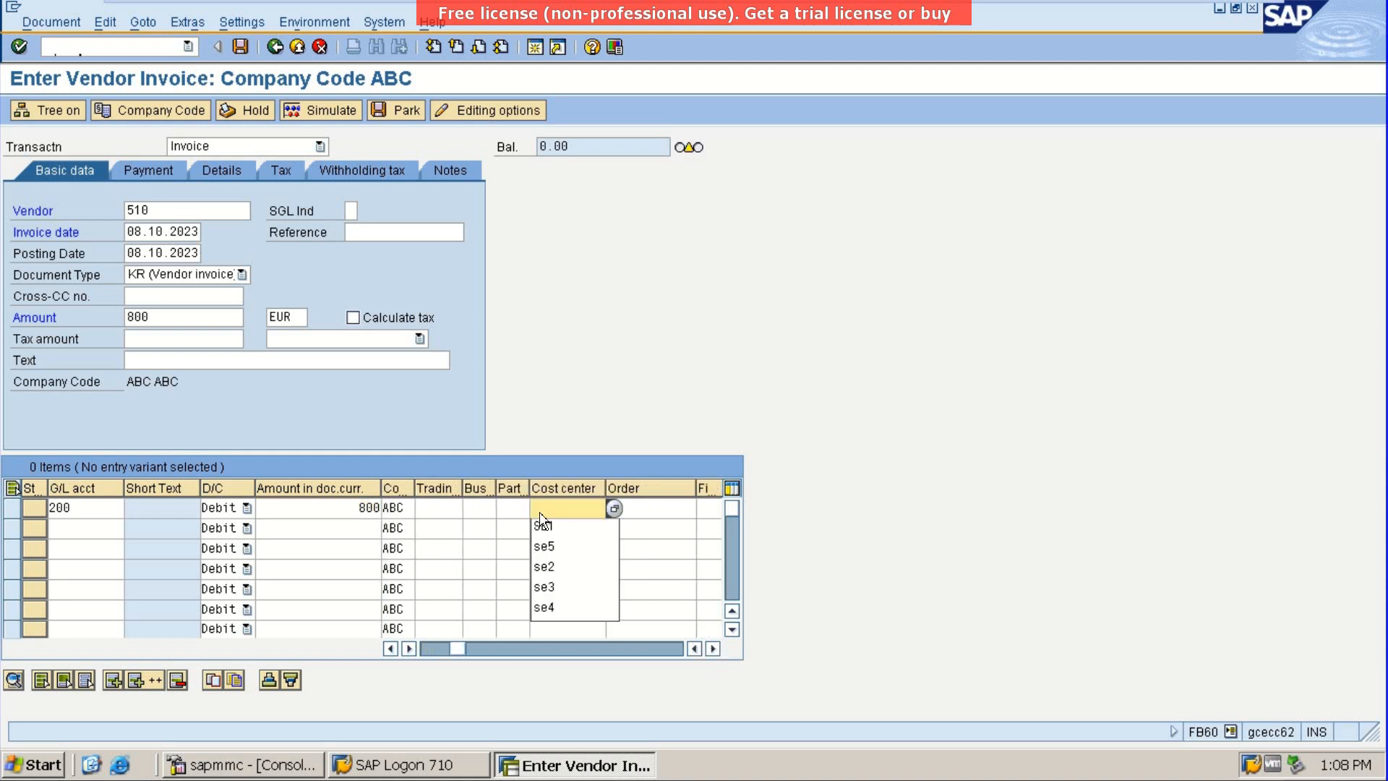
key("Down")
key("Tab")
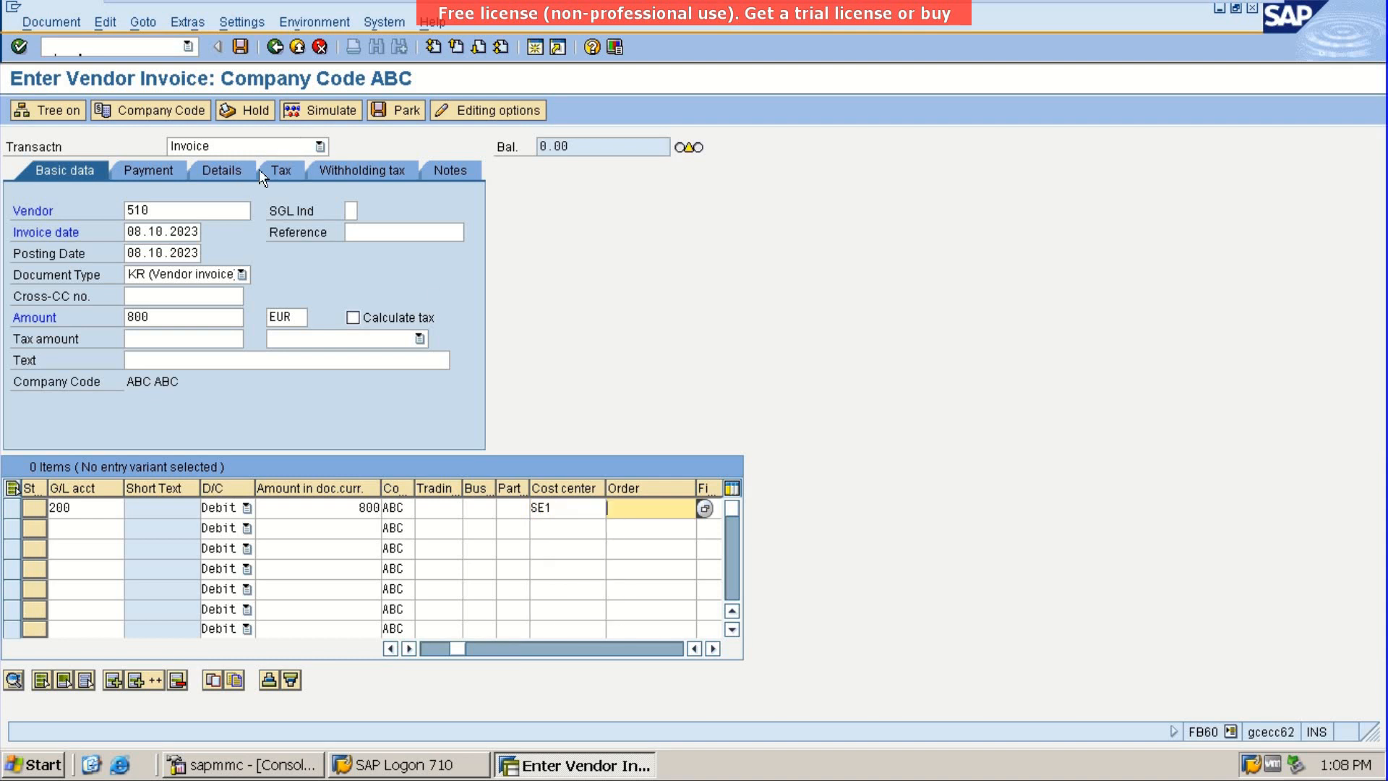
Enter EOURORU39 as the invoice reference and validate the entries
key("Return")
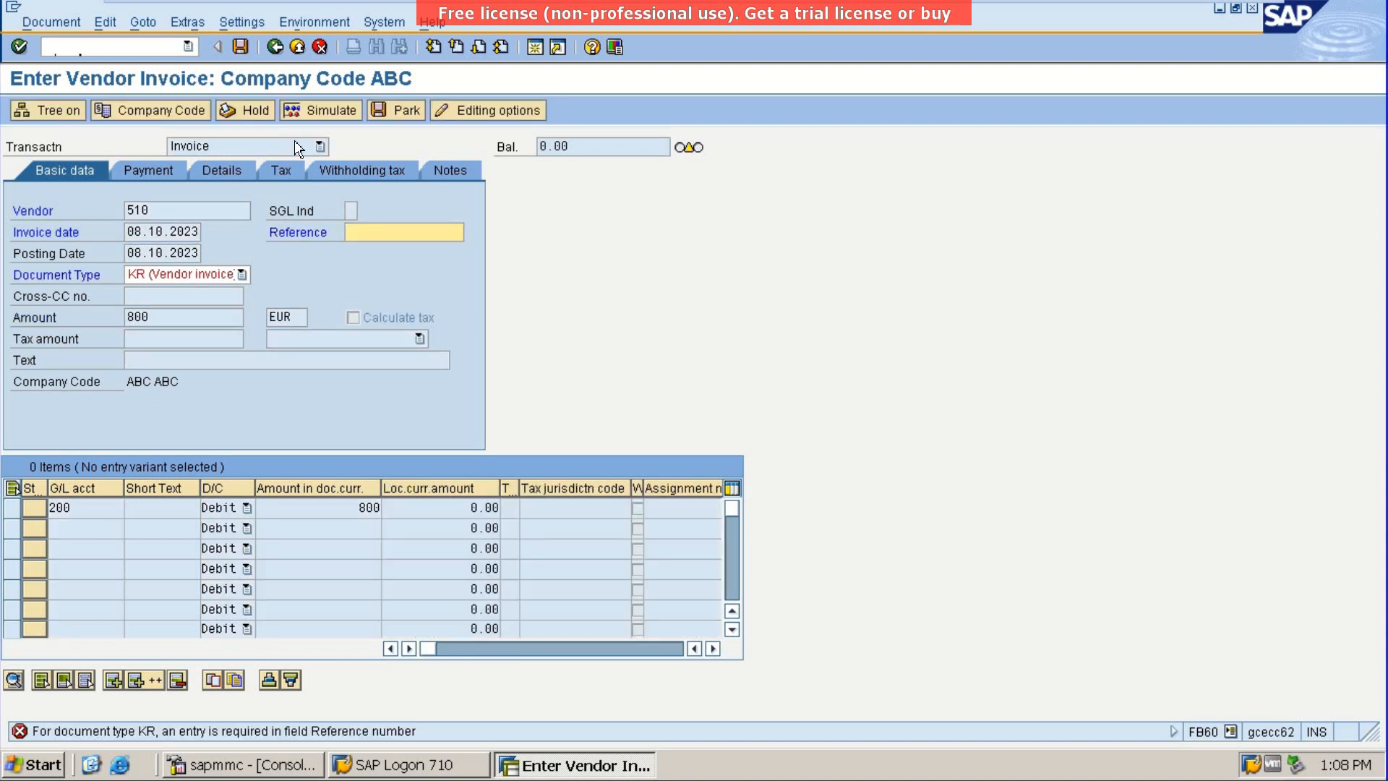
type("eouroru39")
key("Return")
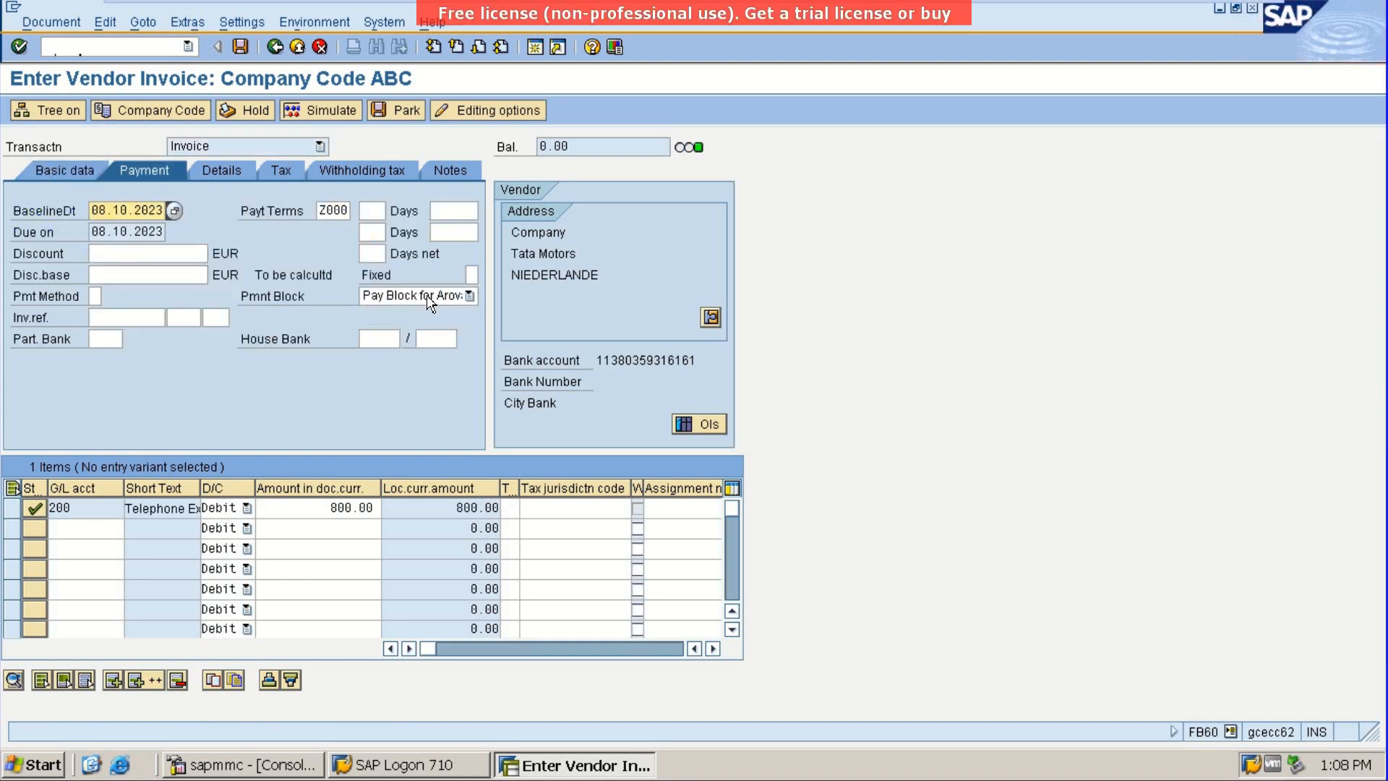
Check the payment term and the available payment block reasons in the payment data, and post the invoice
left_click(340, 210)
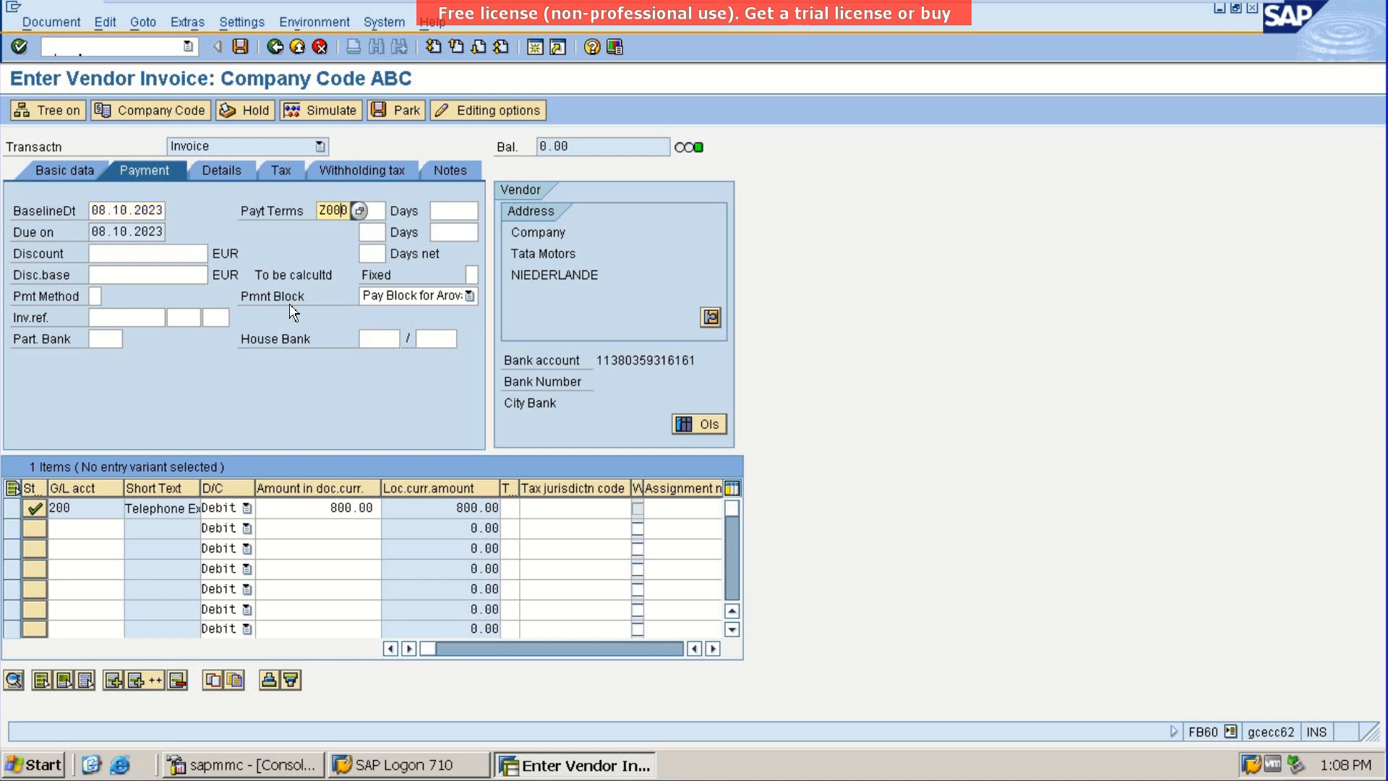
left_click(418, 295)
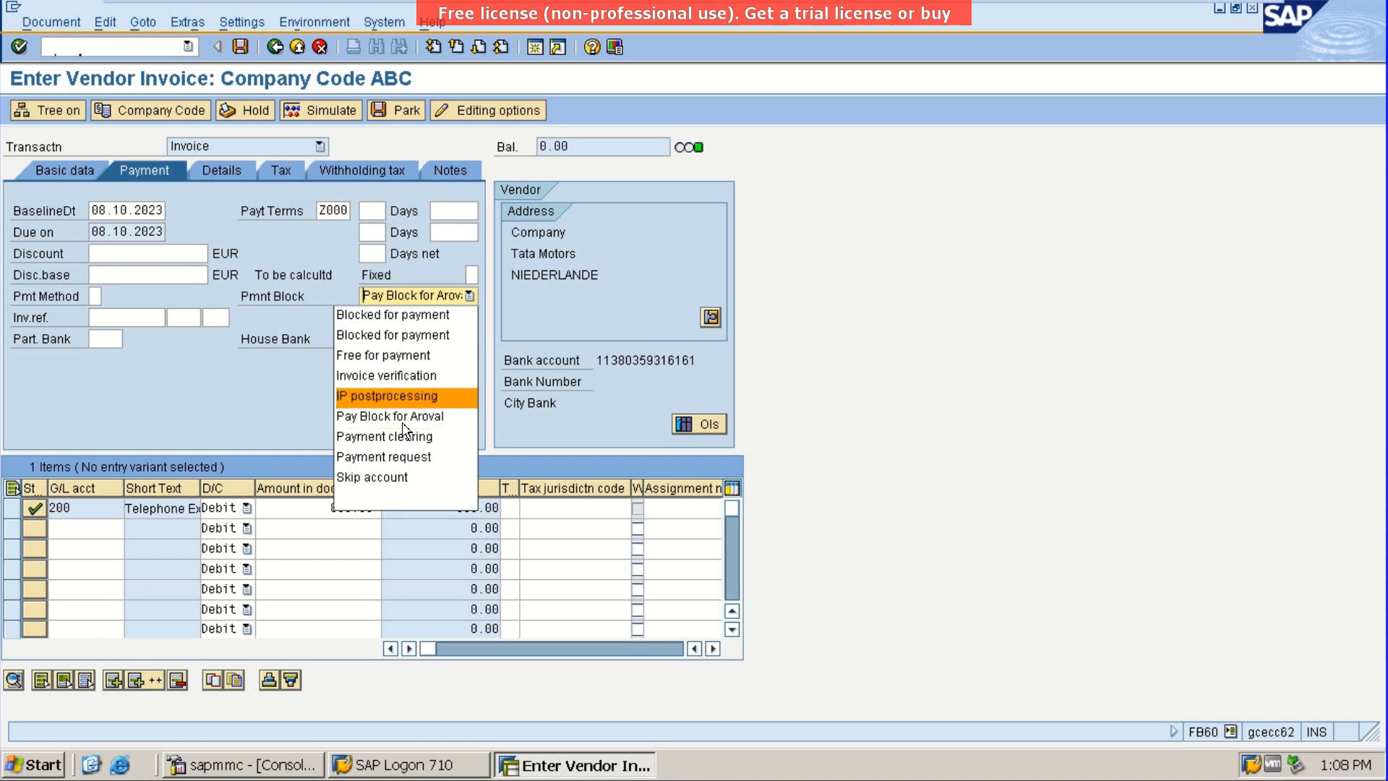
left_click(958, 349)
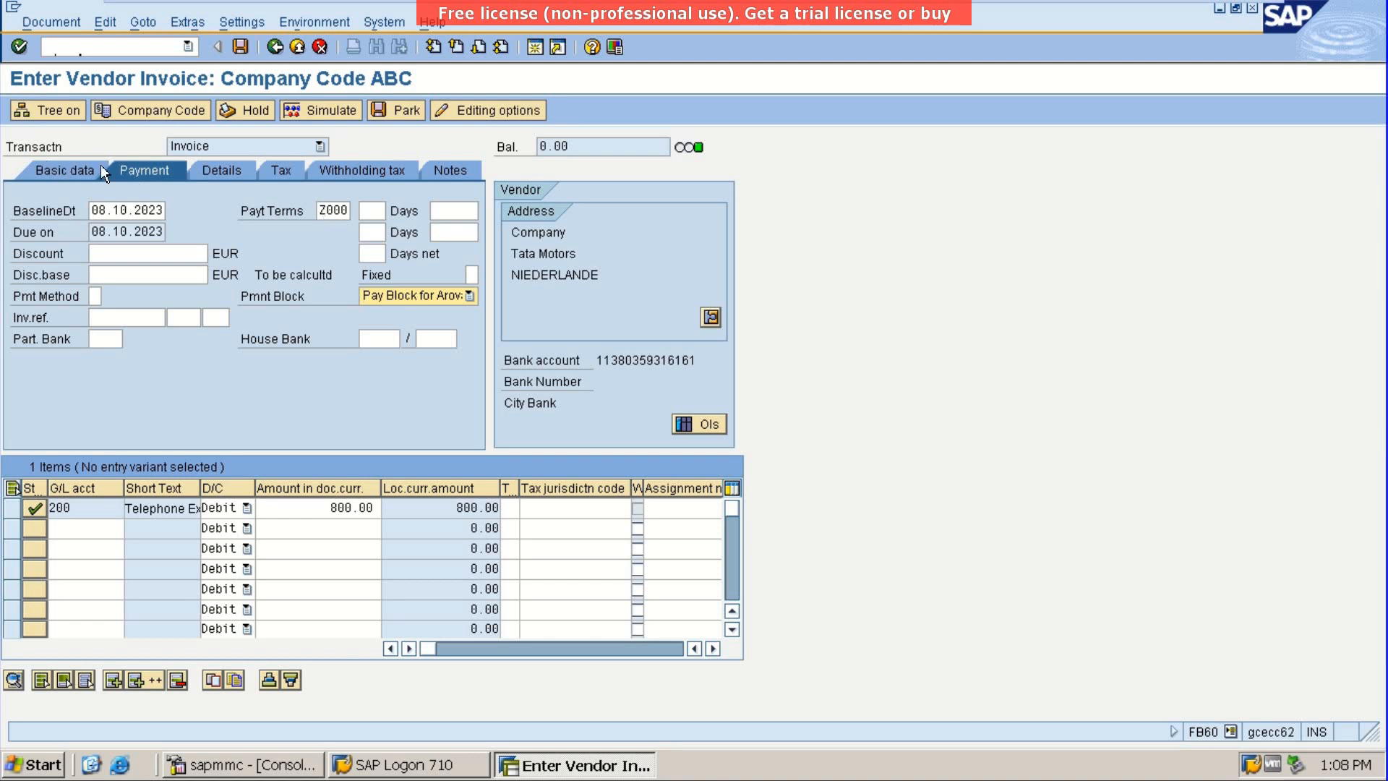
left_click(84, 175)
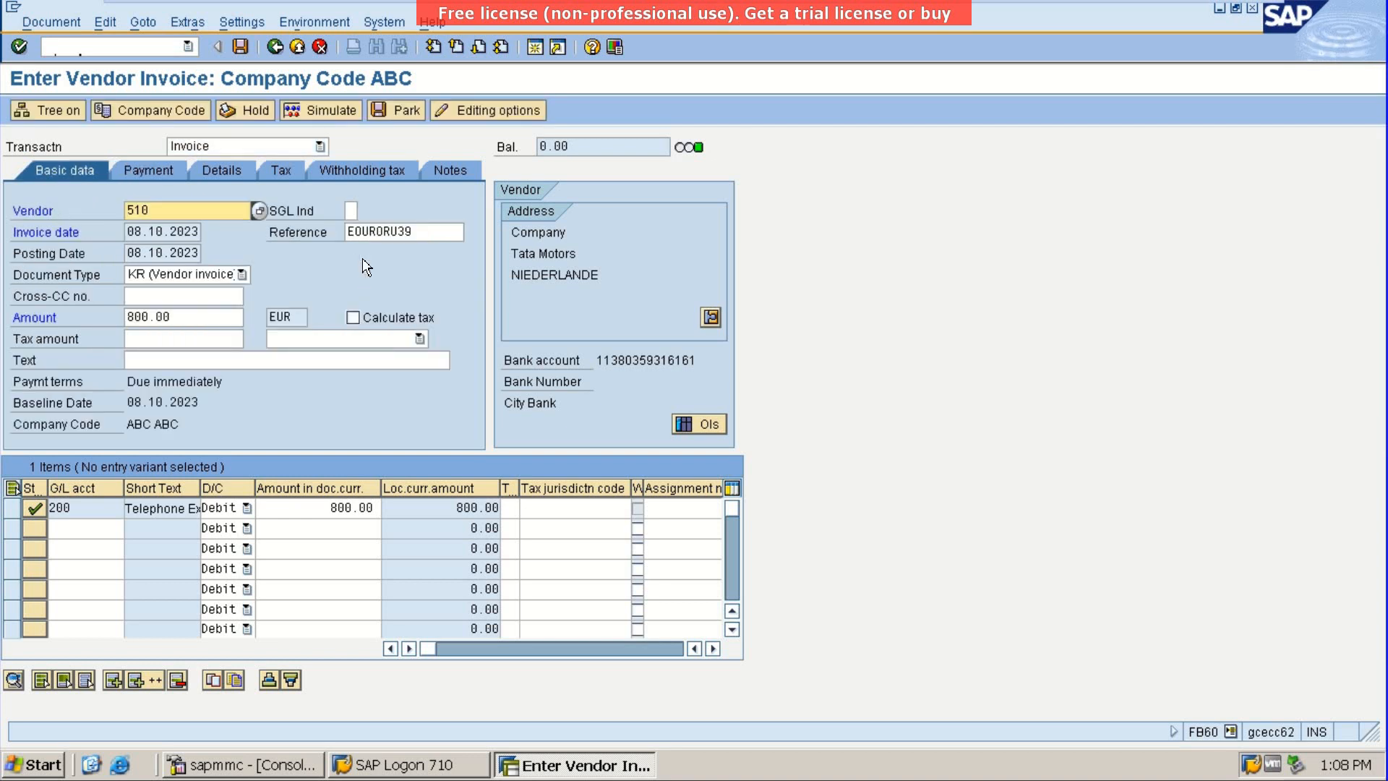
left_click(241, 46)
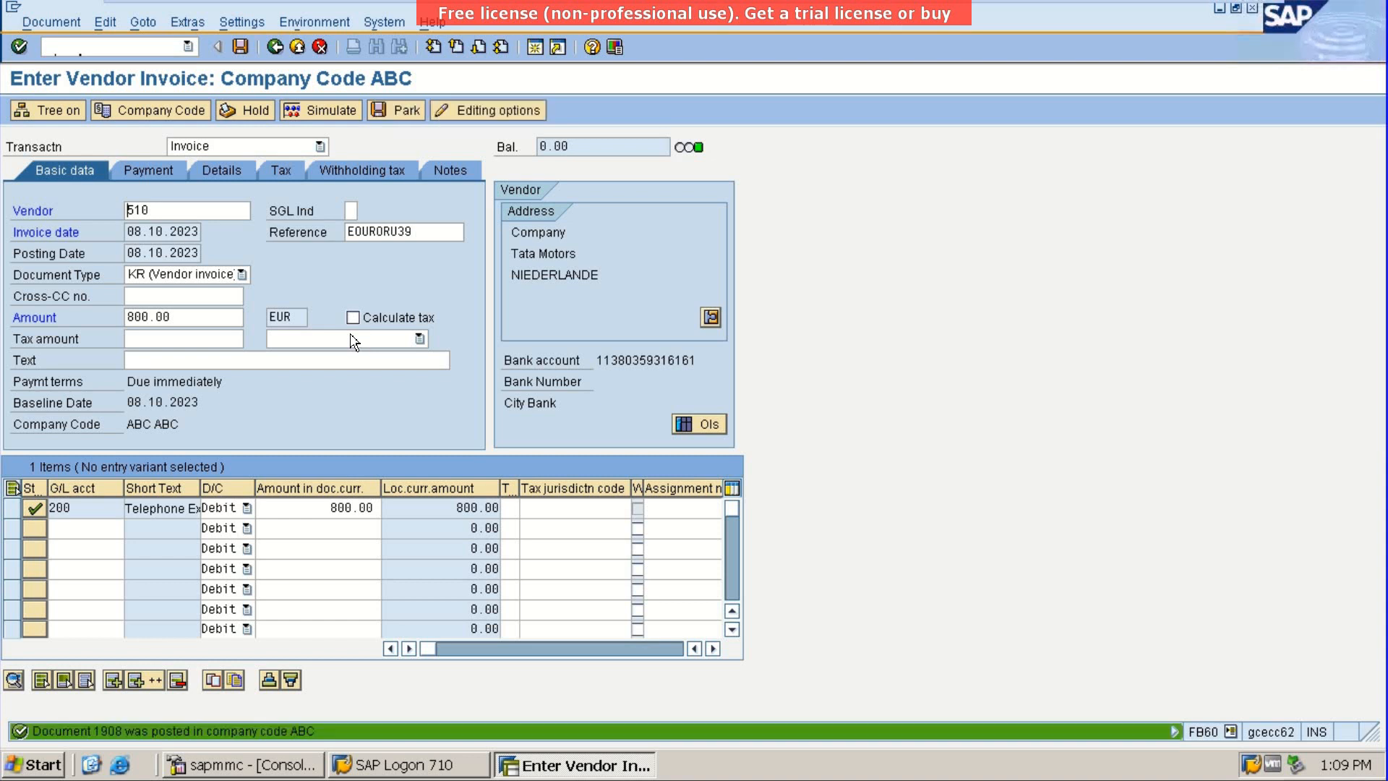
Display the posted invoice in transaction FB03 and open its Tata Motors line item to check the payment block
left_click(82, 44)
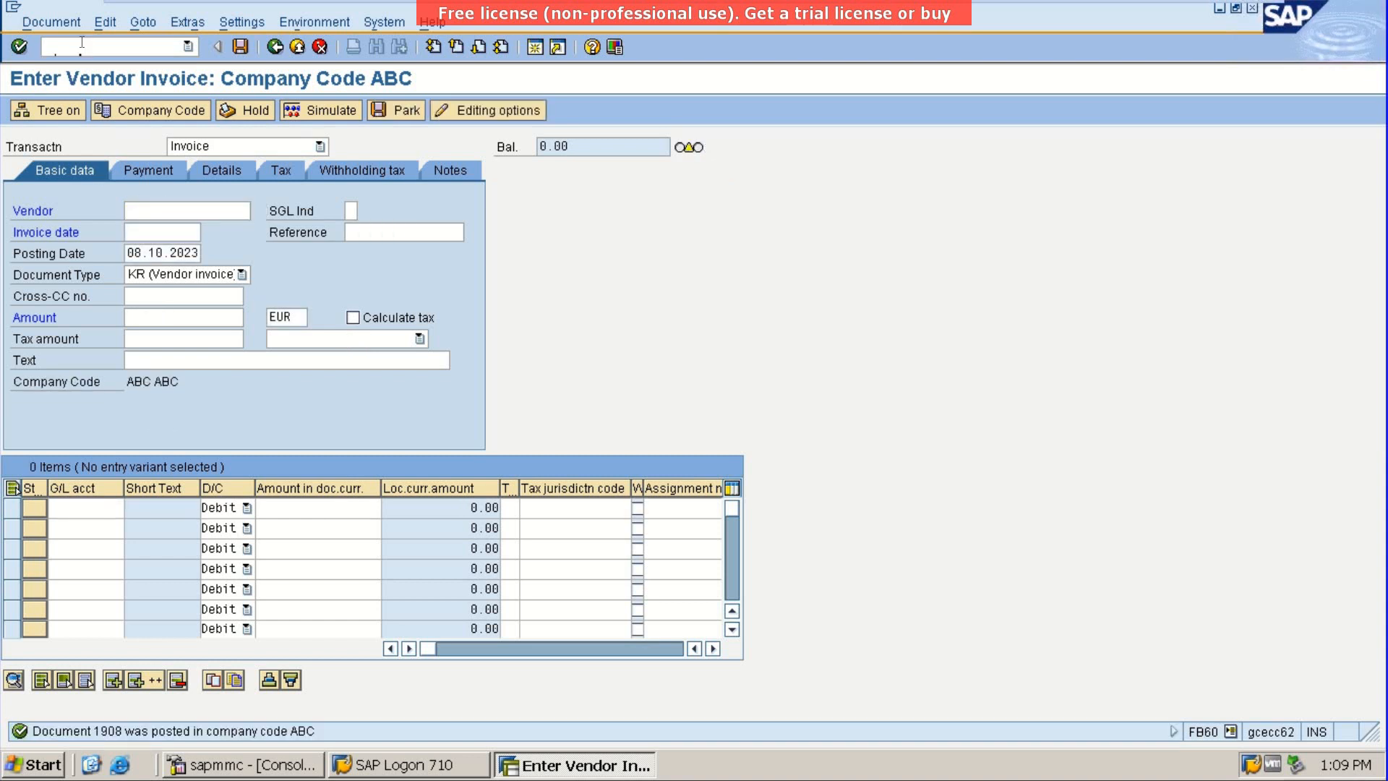
type("/nfb03")
key("Return")
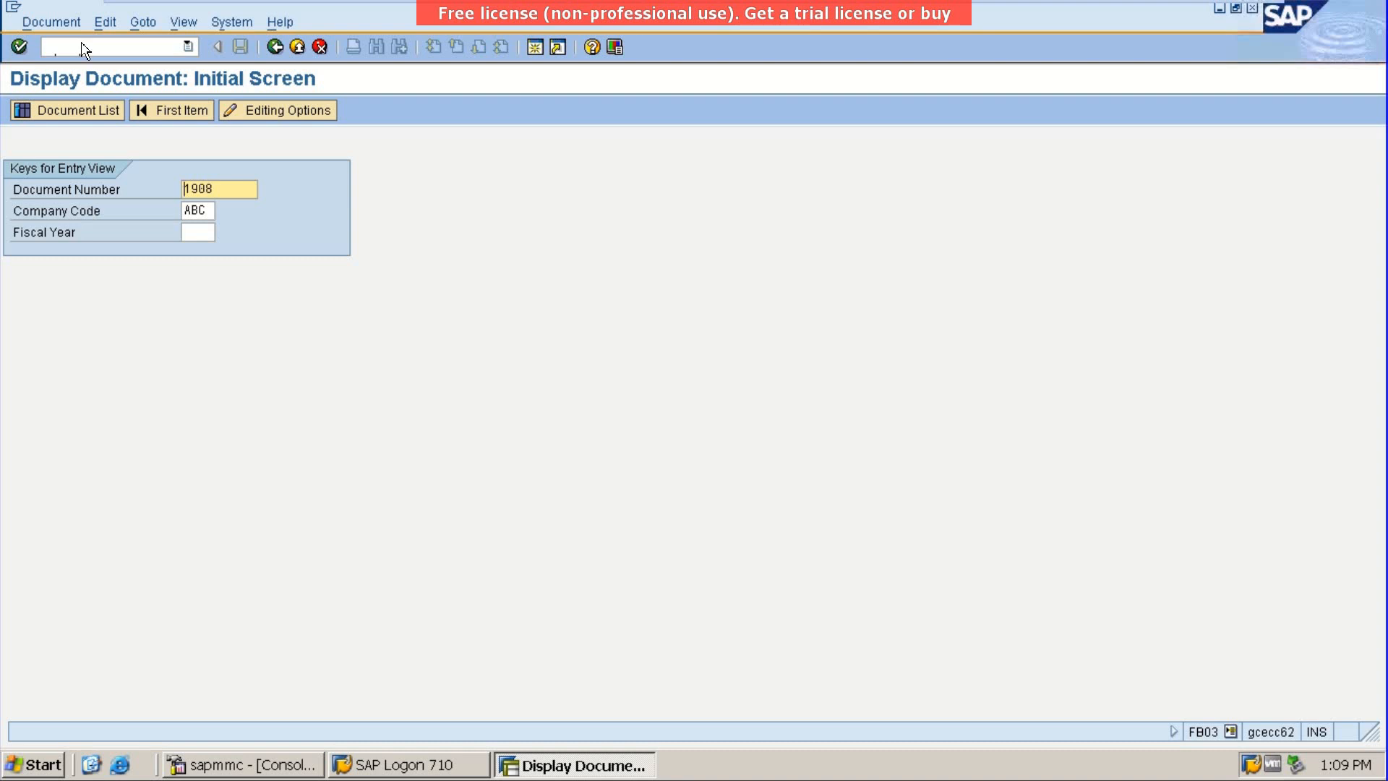
key("Return")
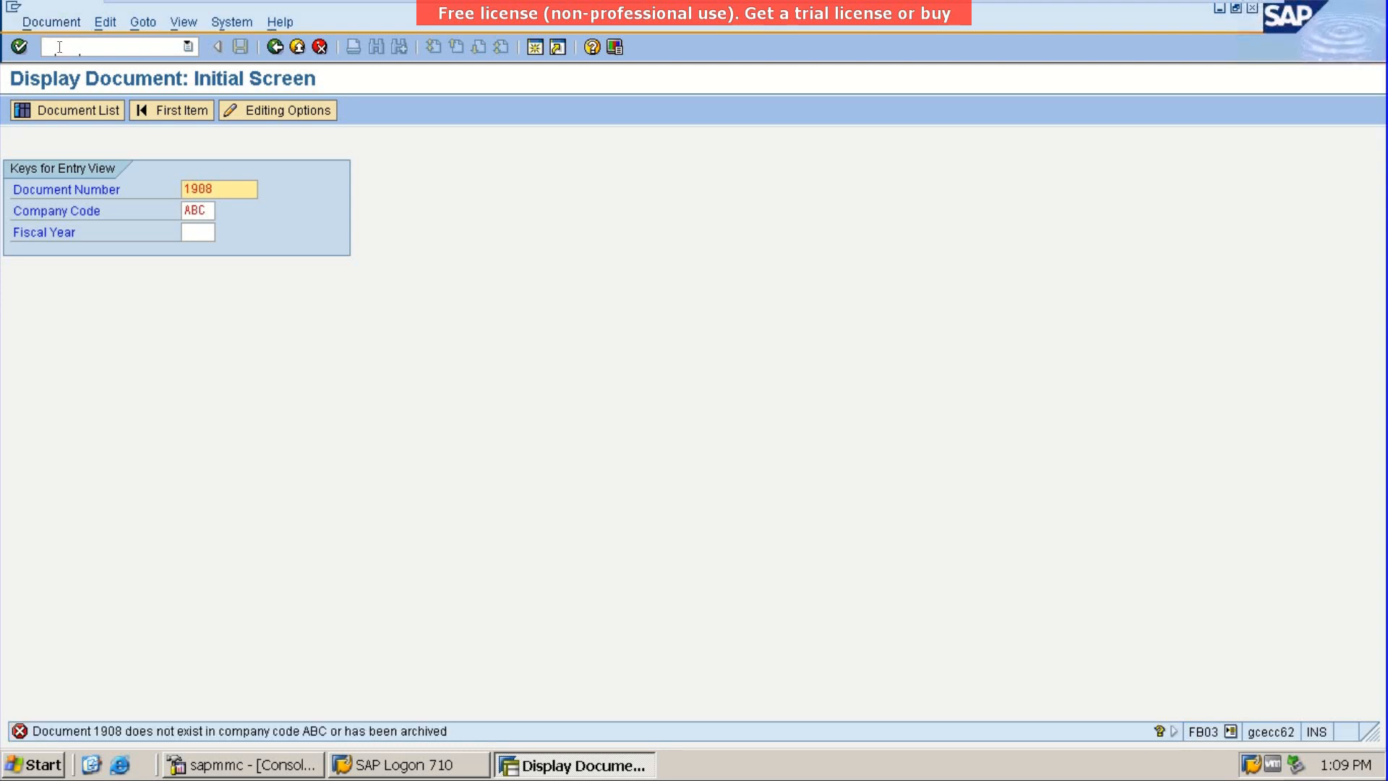
left_click(59, 46)
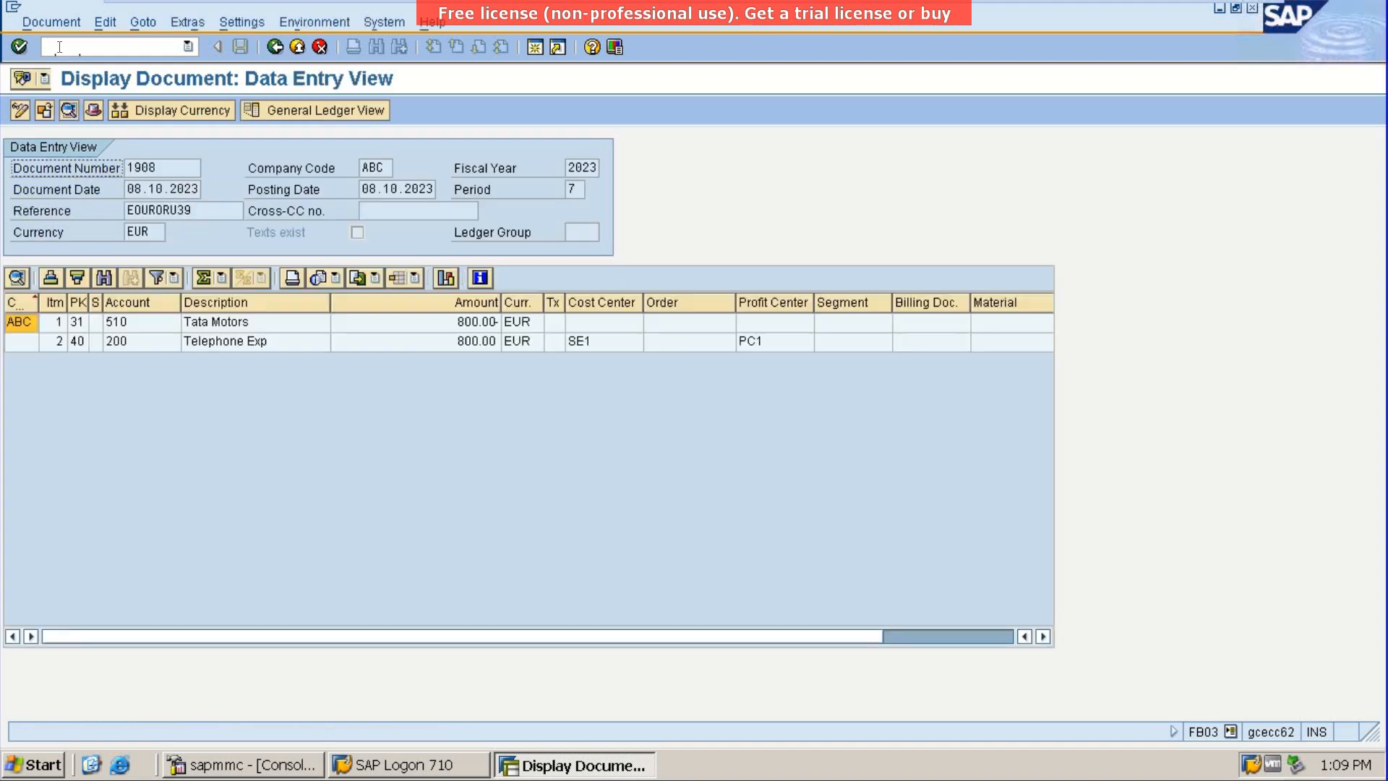
double_click(238, 326)
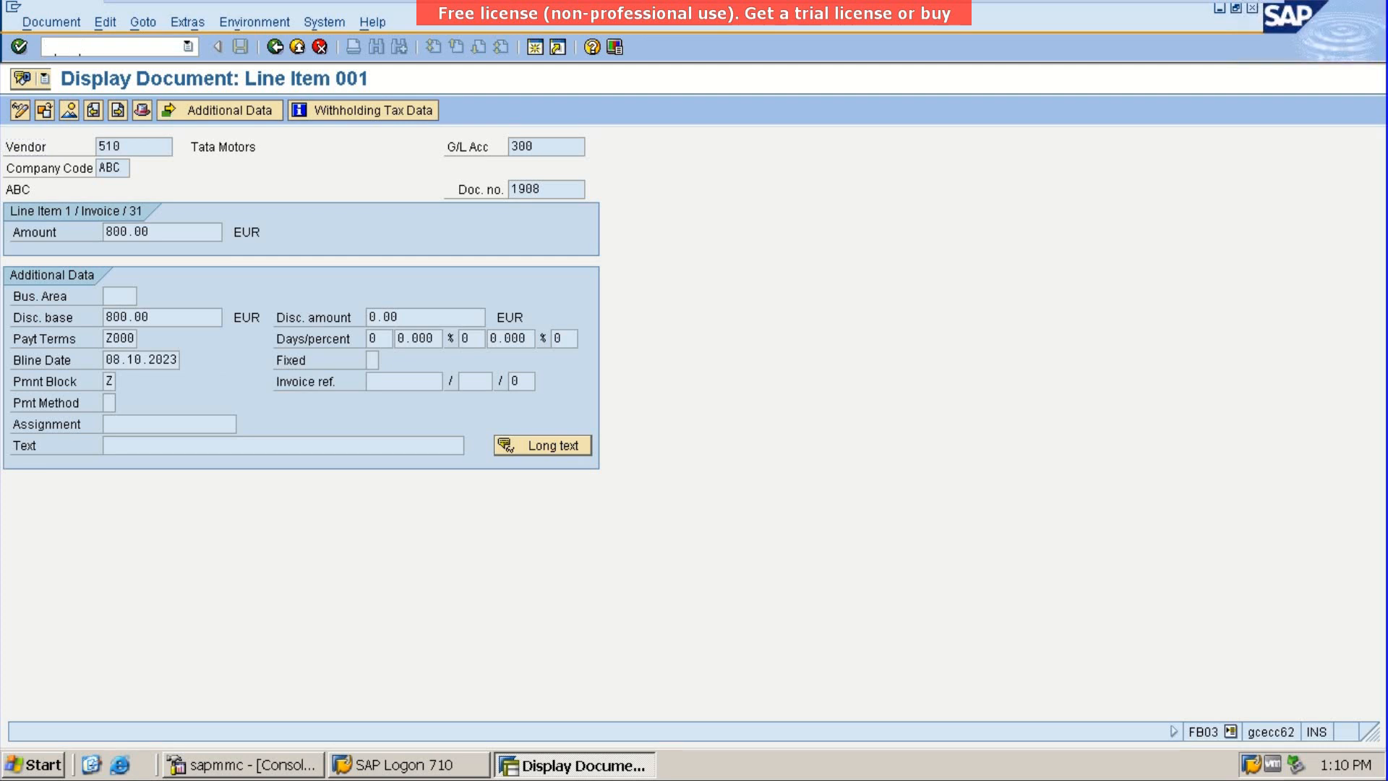
Start an outgoing payment in transaction F-53 with document date 08.10.2023
type("/nf-53")
key("Return")
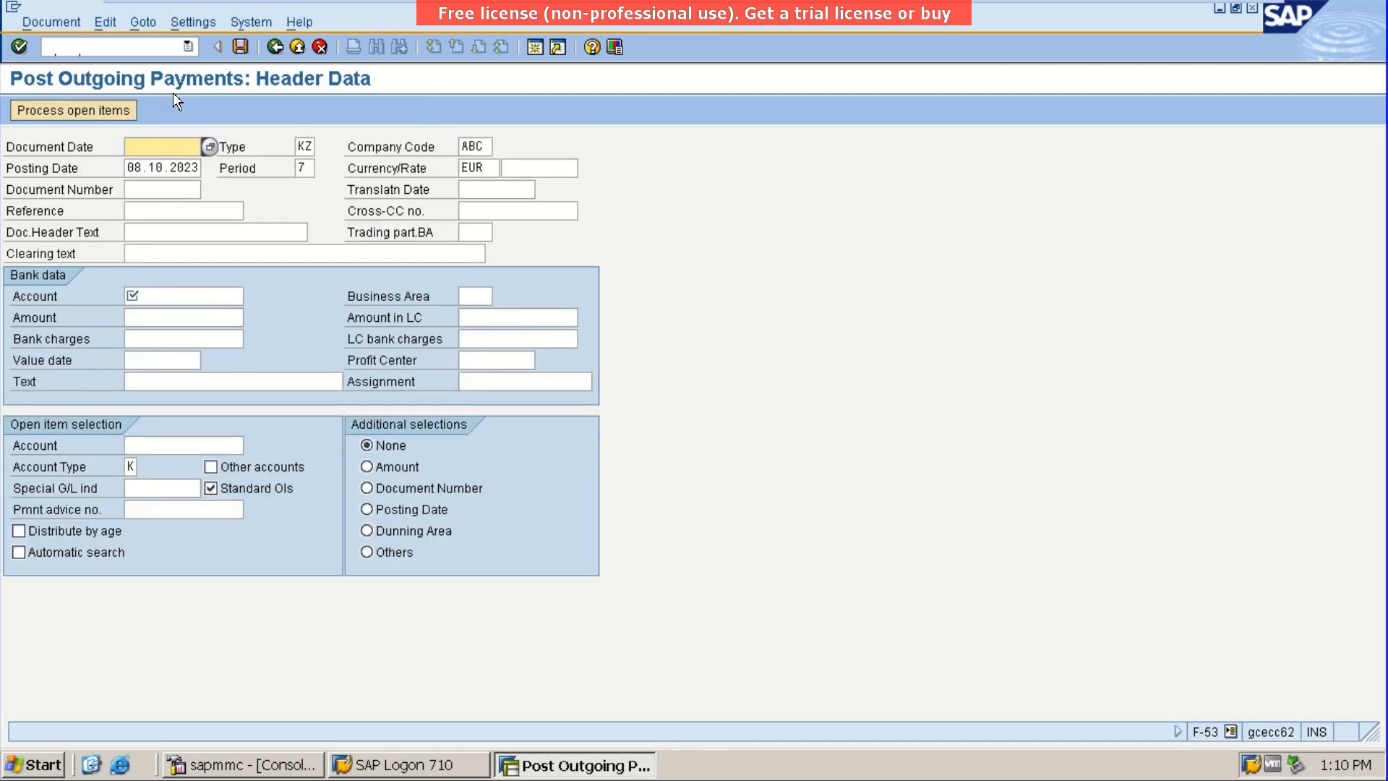
key("BackSpace")
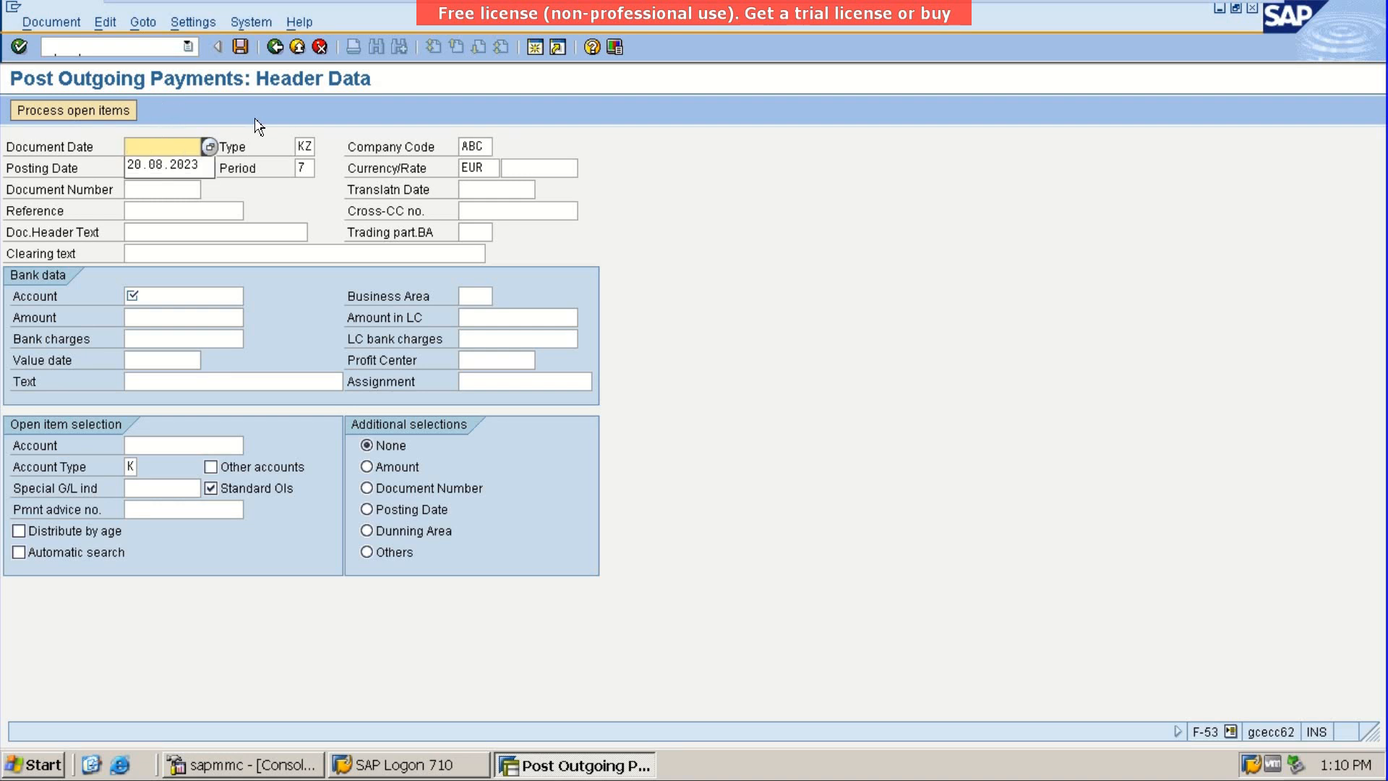
type("08")
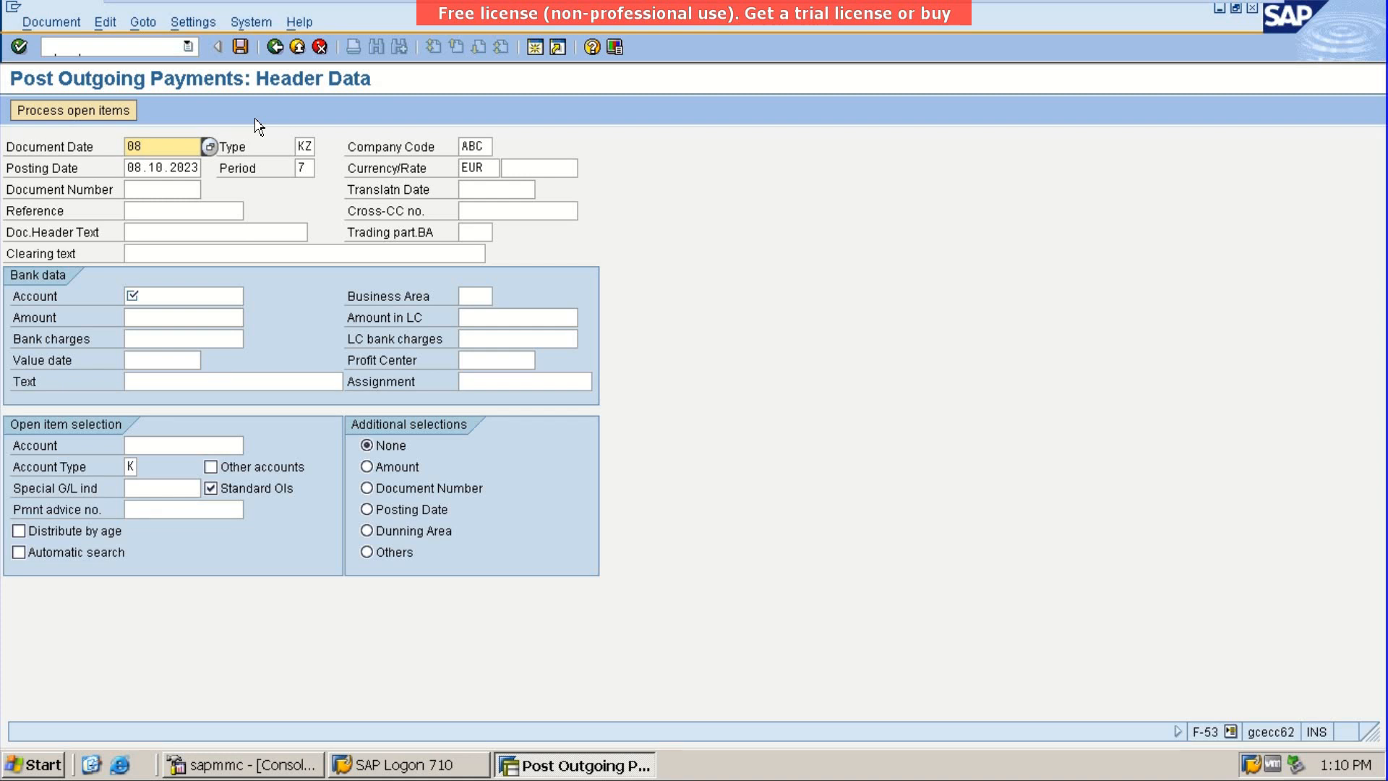
type(".102023")
key("BackSpace")
key("BackSpace")
key("BackSpace")
key("BackSpace")
type(".2023")
Choose G/L account 101 (SBI Bank Account) as the bank account and set the payment amount to 1 EUR
left_click(153, 298)
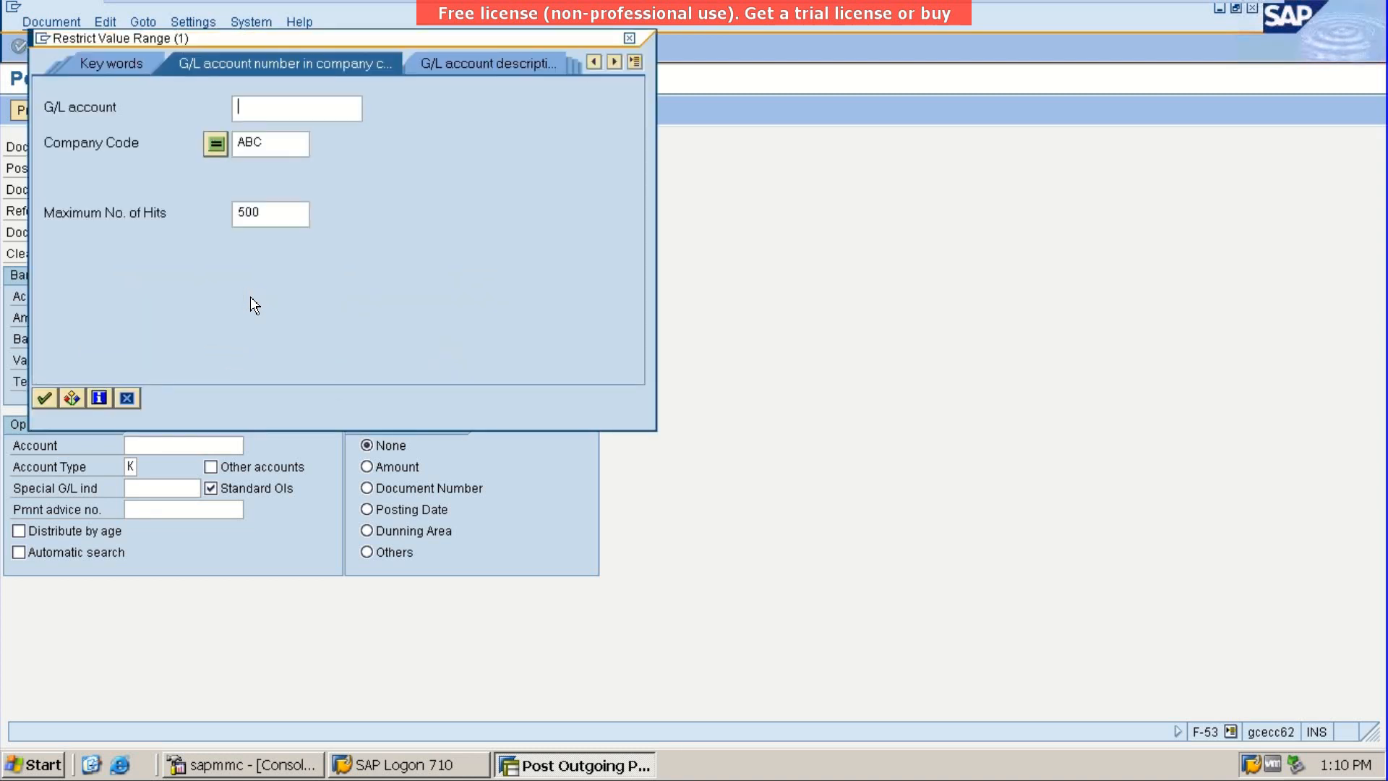
key("Return")
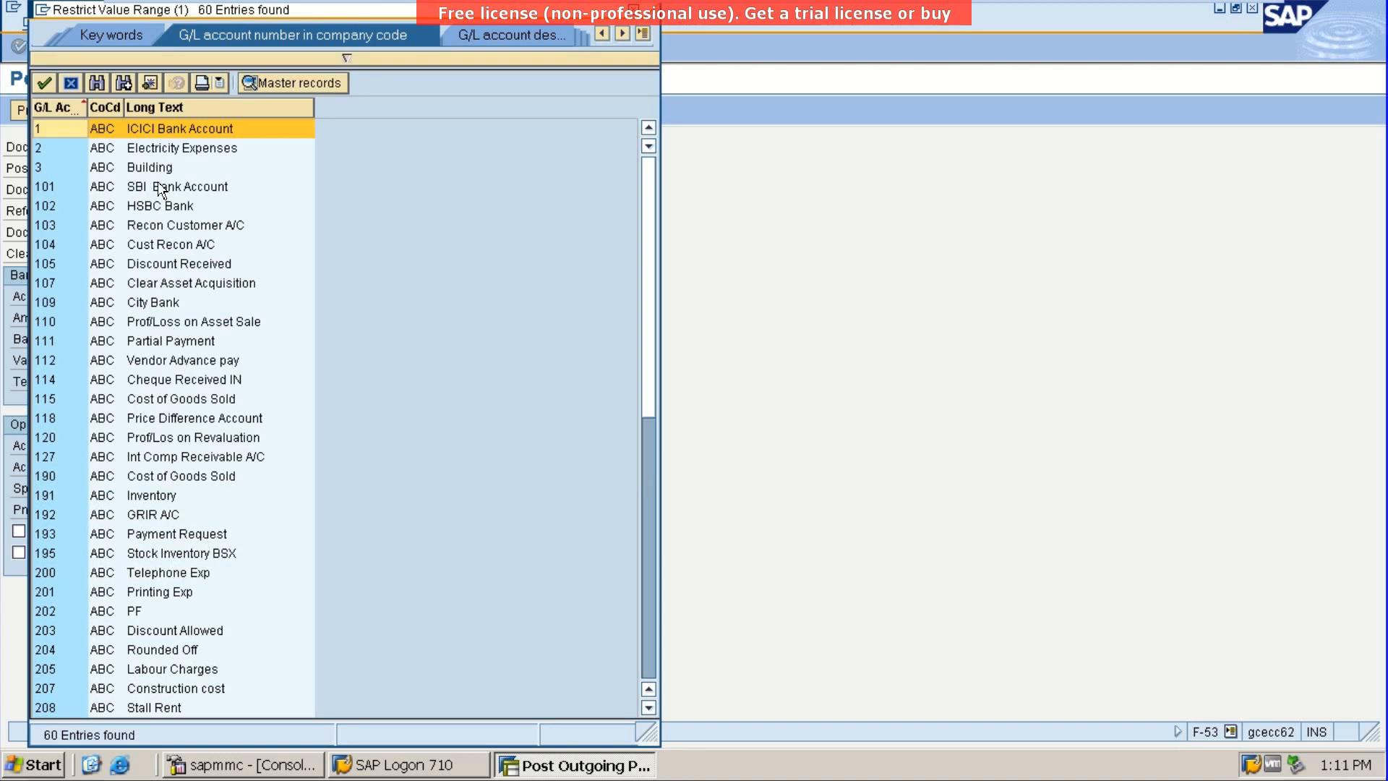
double_click(160, 190)
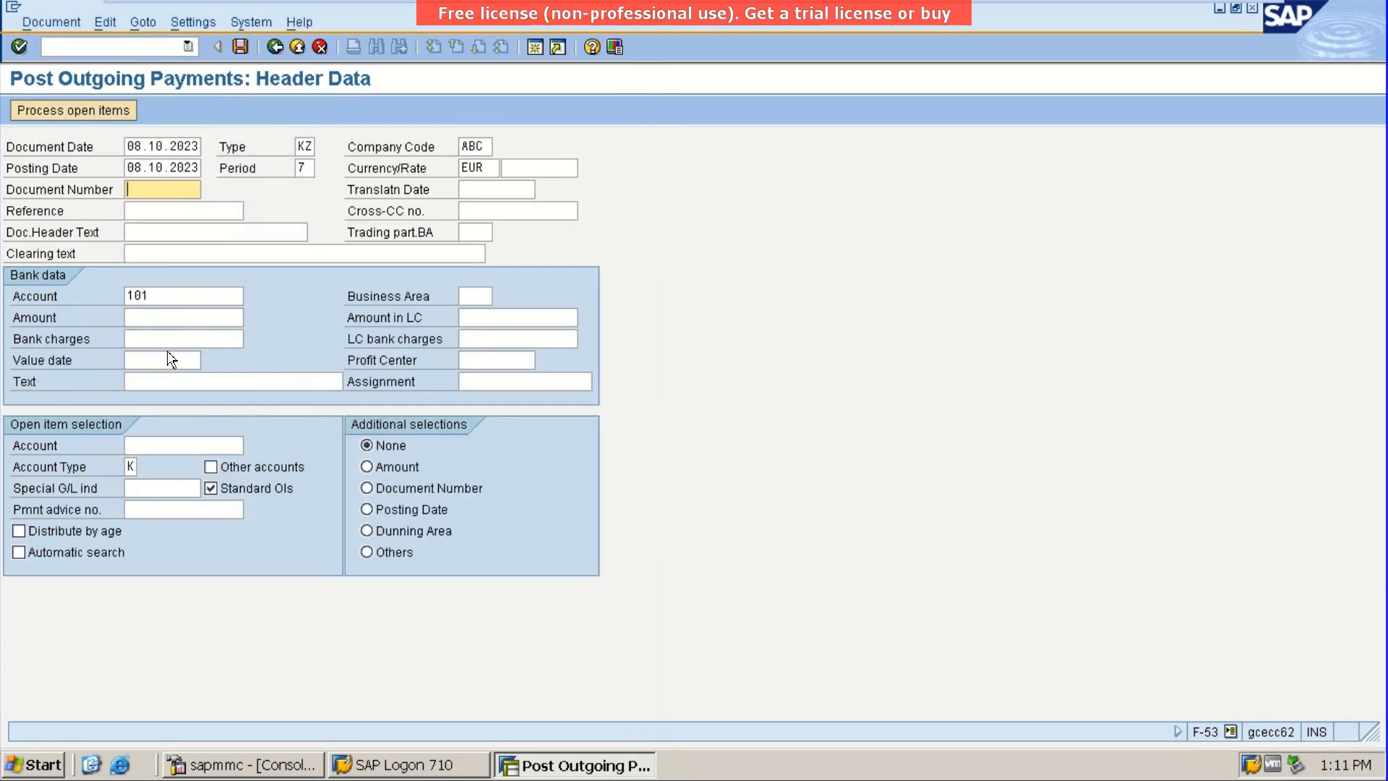
left_click(172, 319)
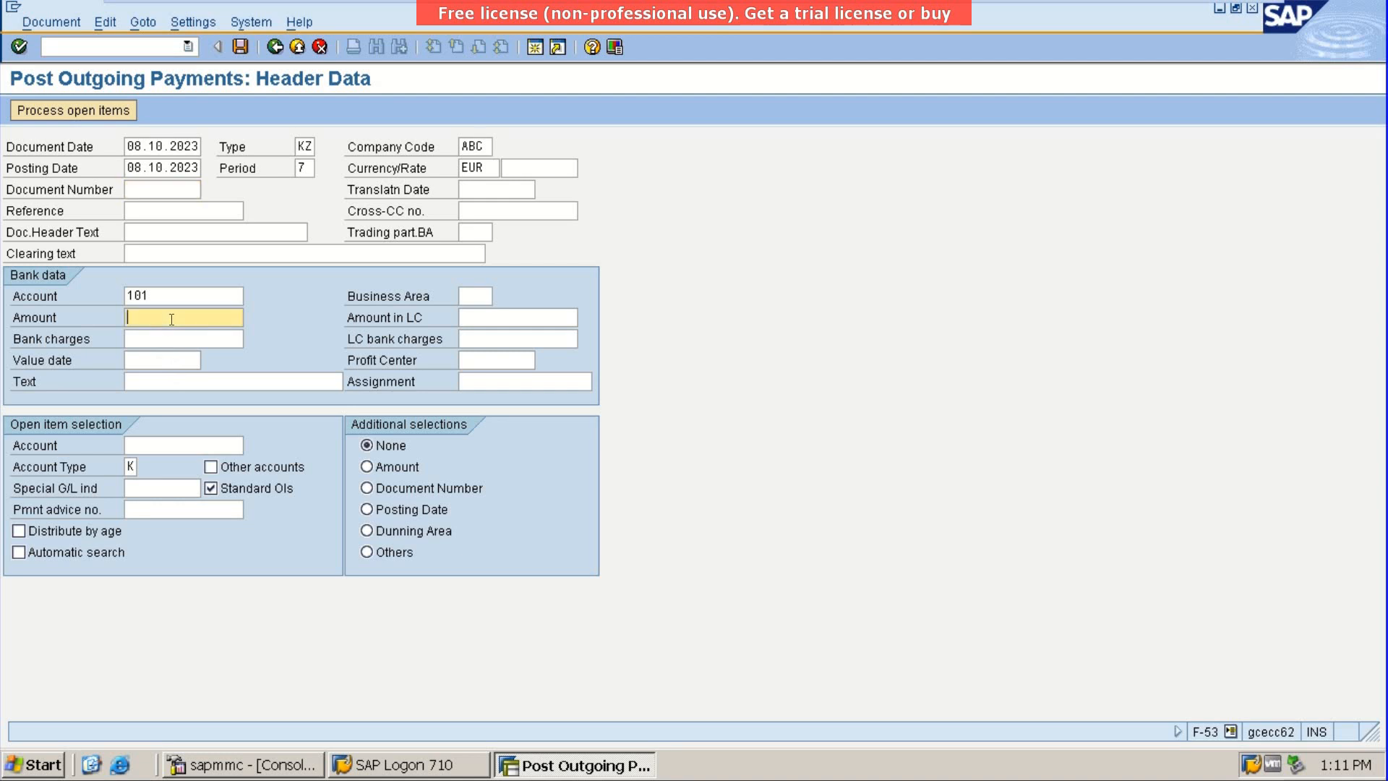
type("1")
Set the open item account to vendor Tata Motors (510) and submit the payment header
left_click(157, 447)
type("2")
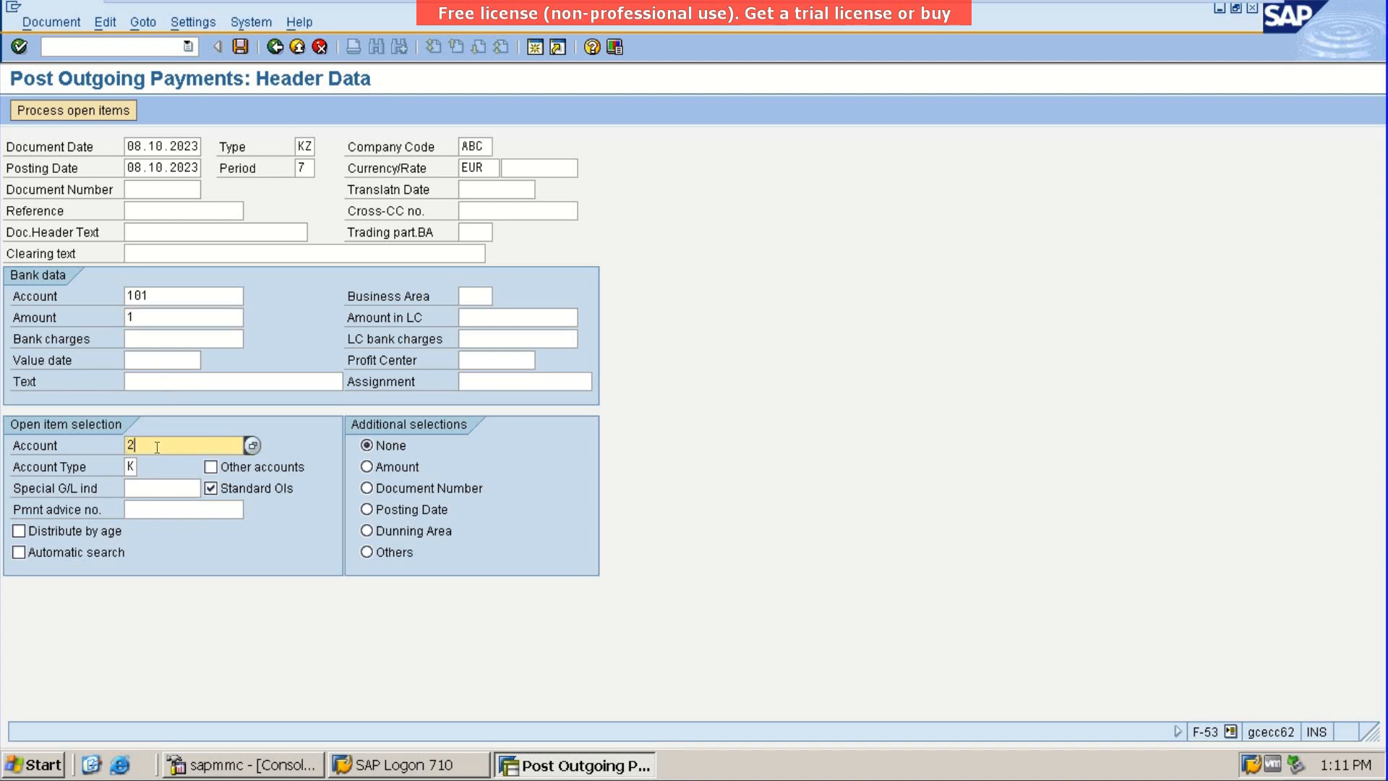
key("BackSpace")
type("510")
key("Return")
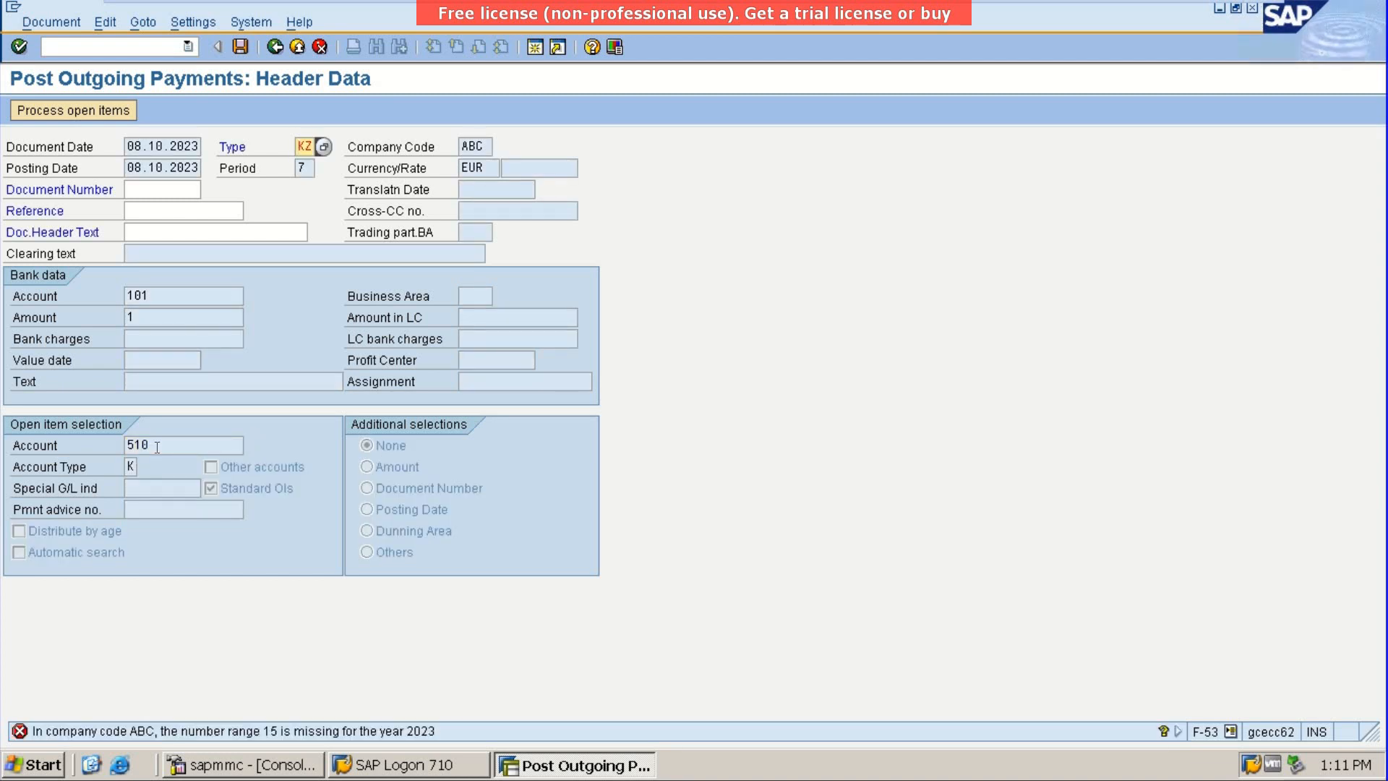
Open a new session with transaction FBN1 and open the number range intervals of company code ABC for editing
left_click(534, 47)
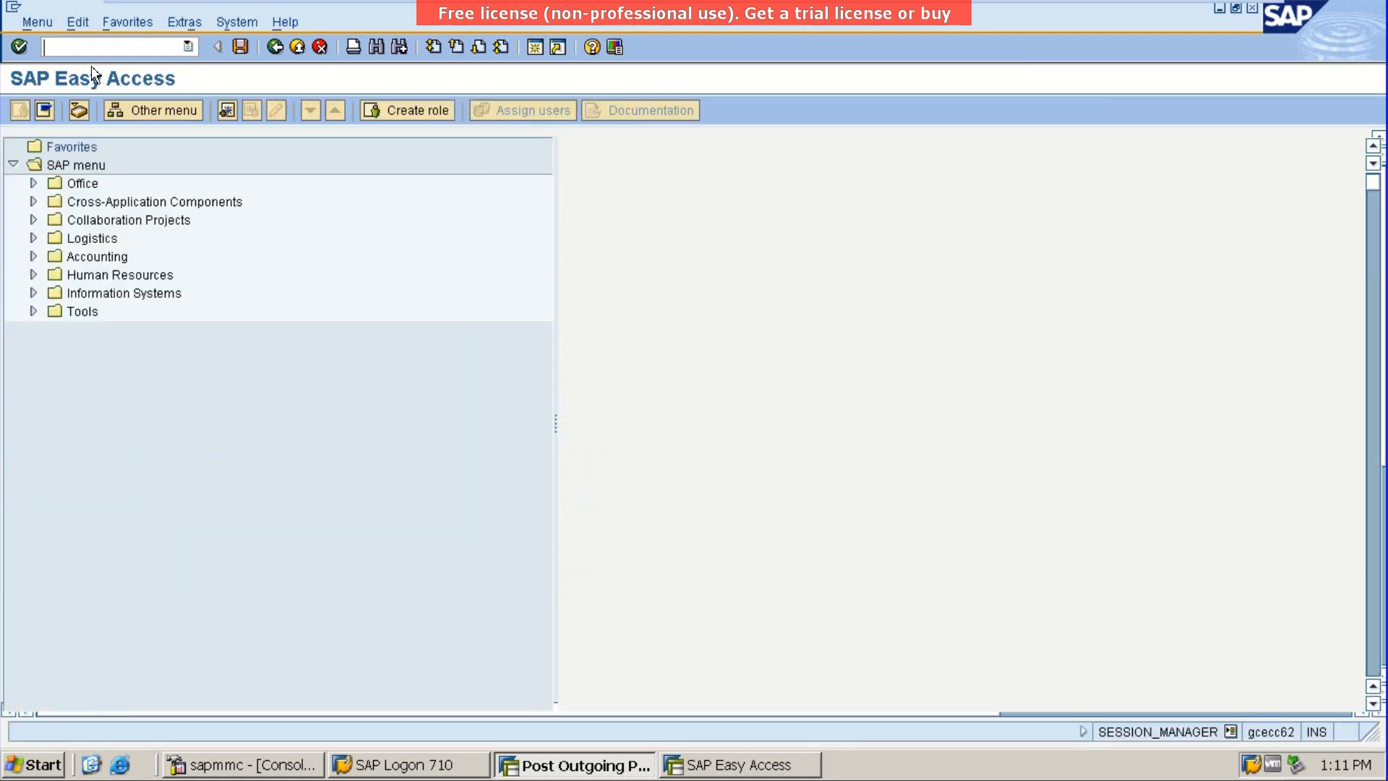
type("fbn")
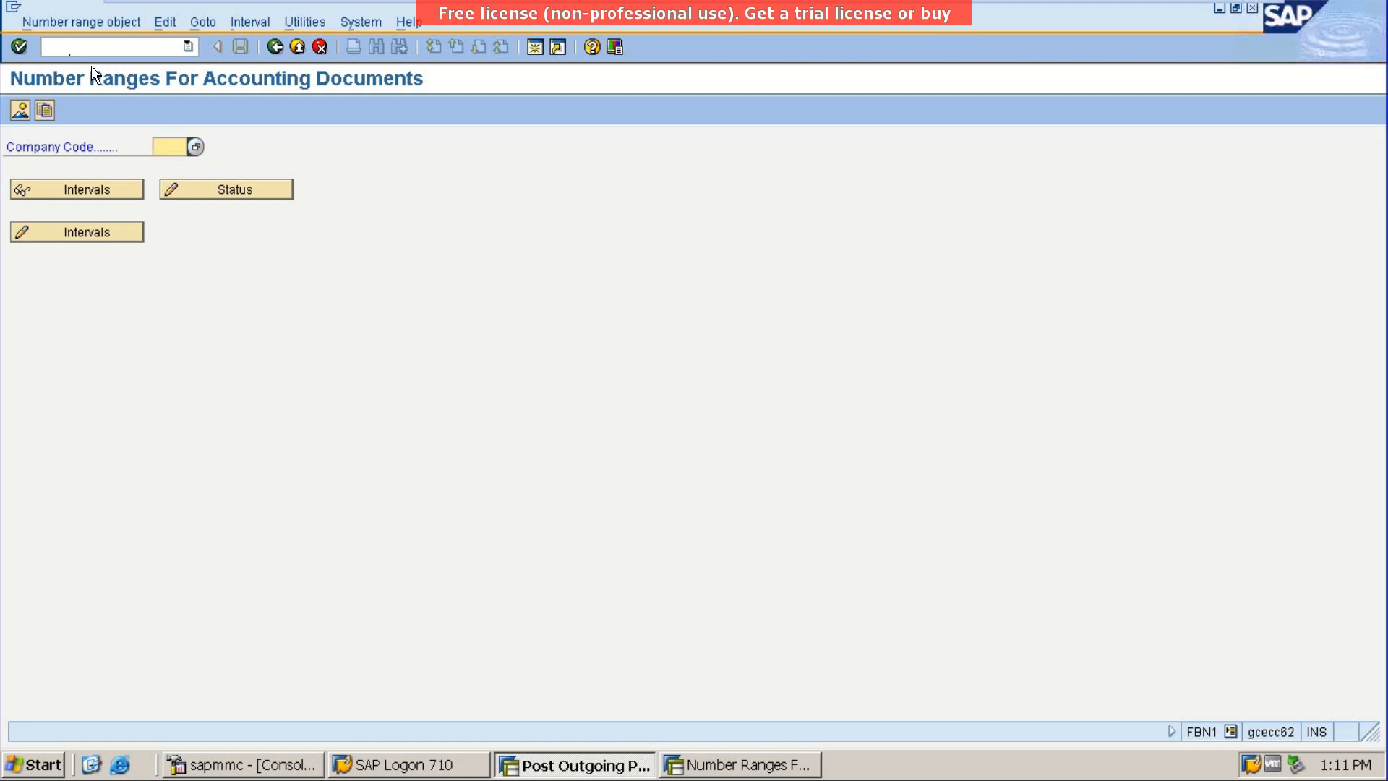
type("abc")
left_click(66, 230)
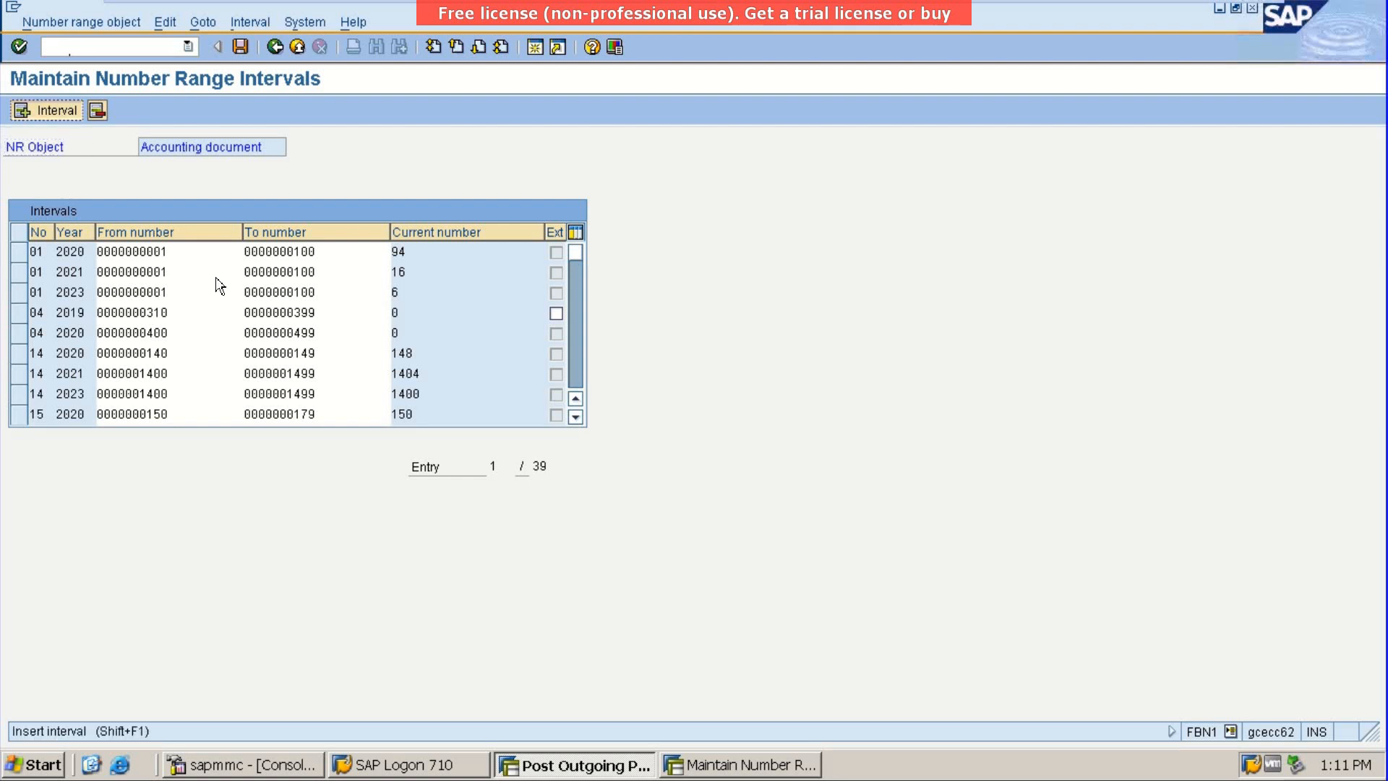
Insert number range 15 for year 2023 from 1500 to 1599, save it and leave the transaction
left_click(60, 113)
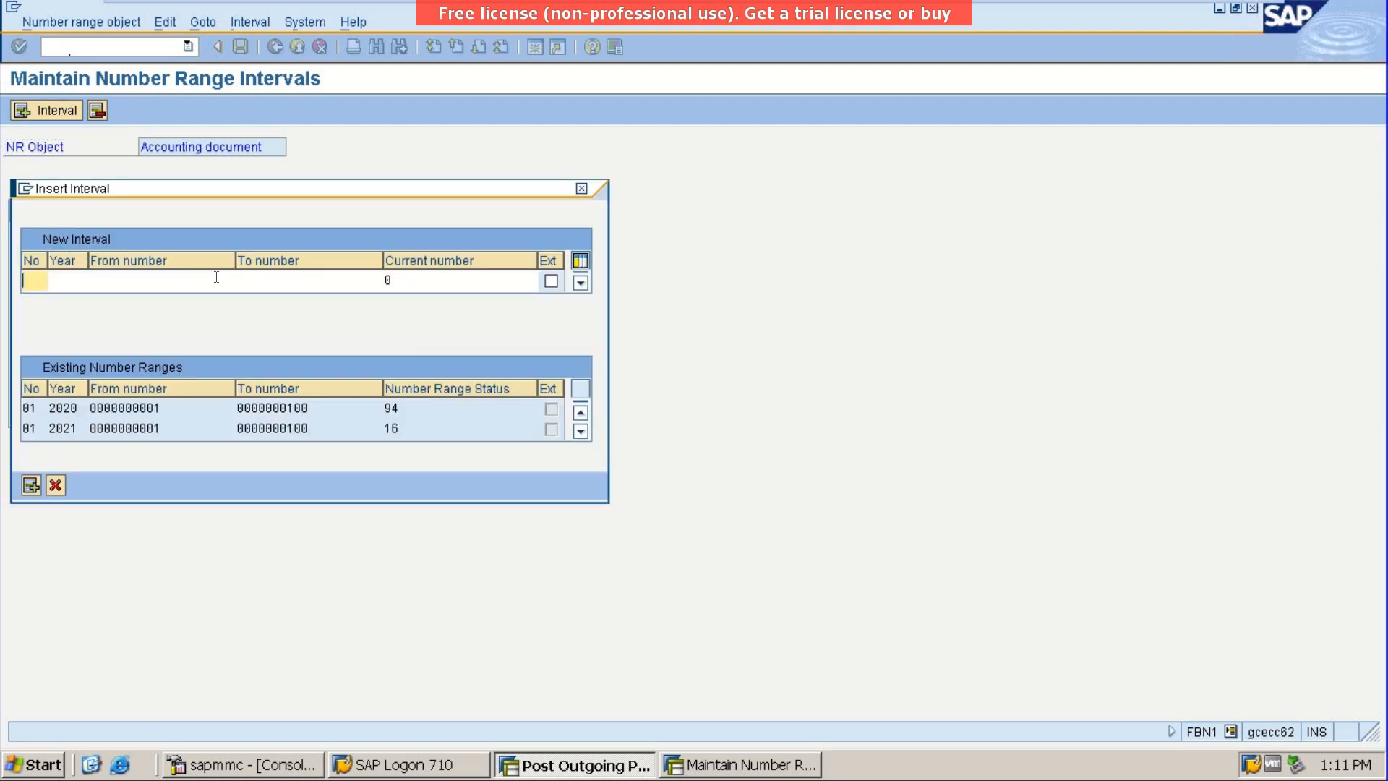
type("15")
key("Tab")
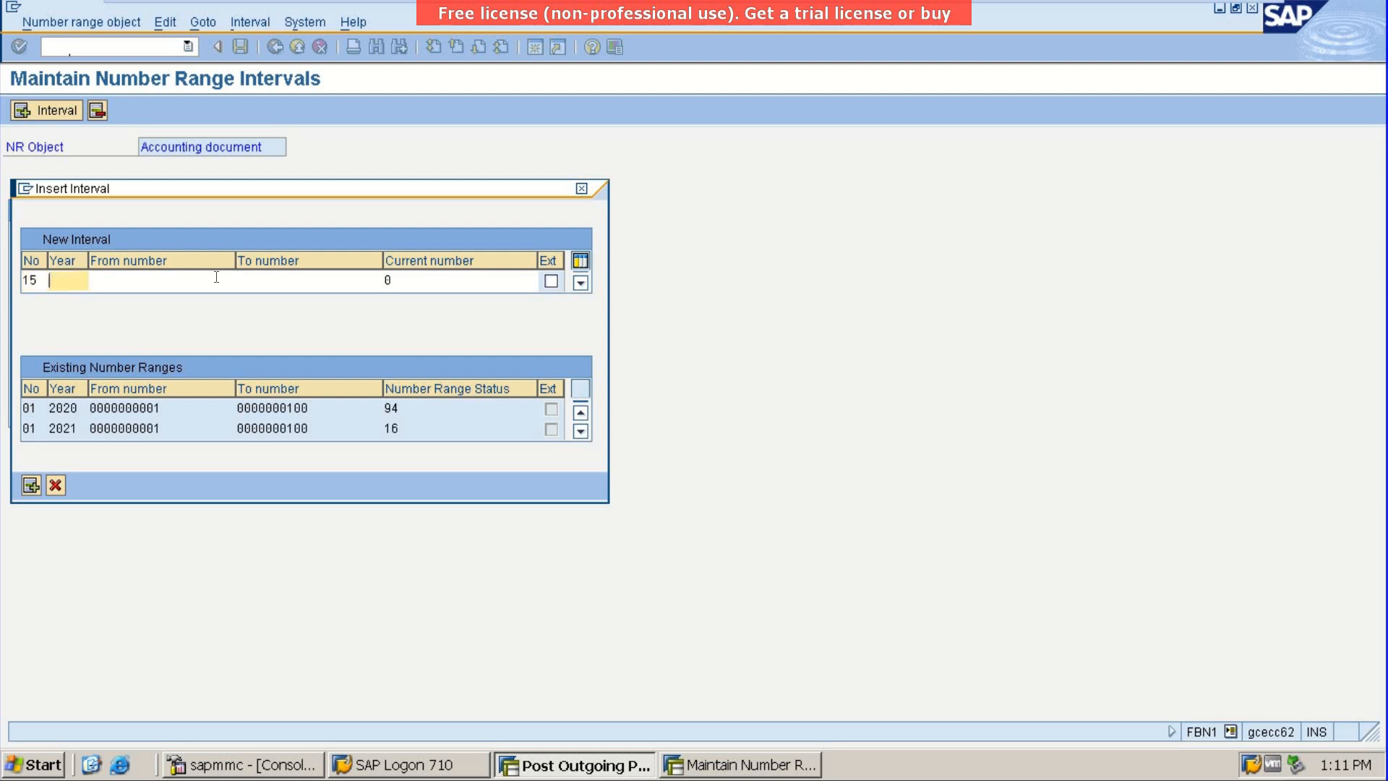
type("2023")
key("Tab")
type("1500")
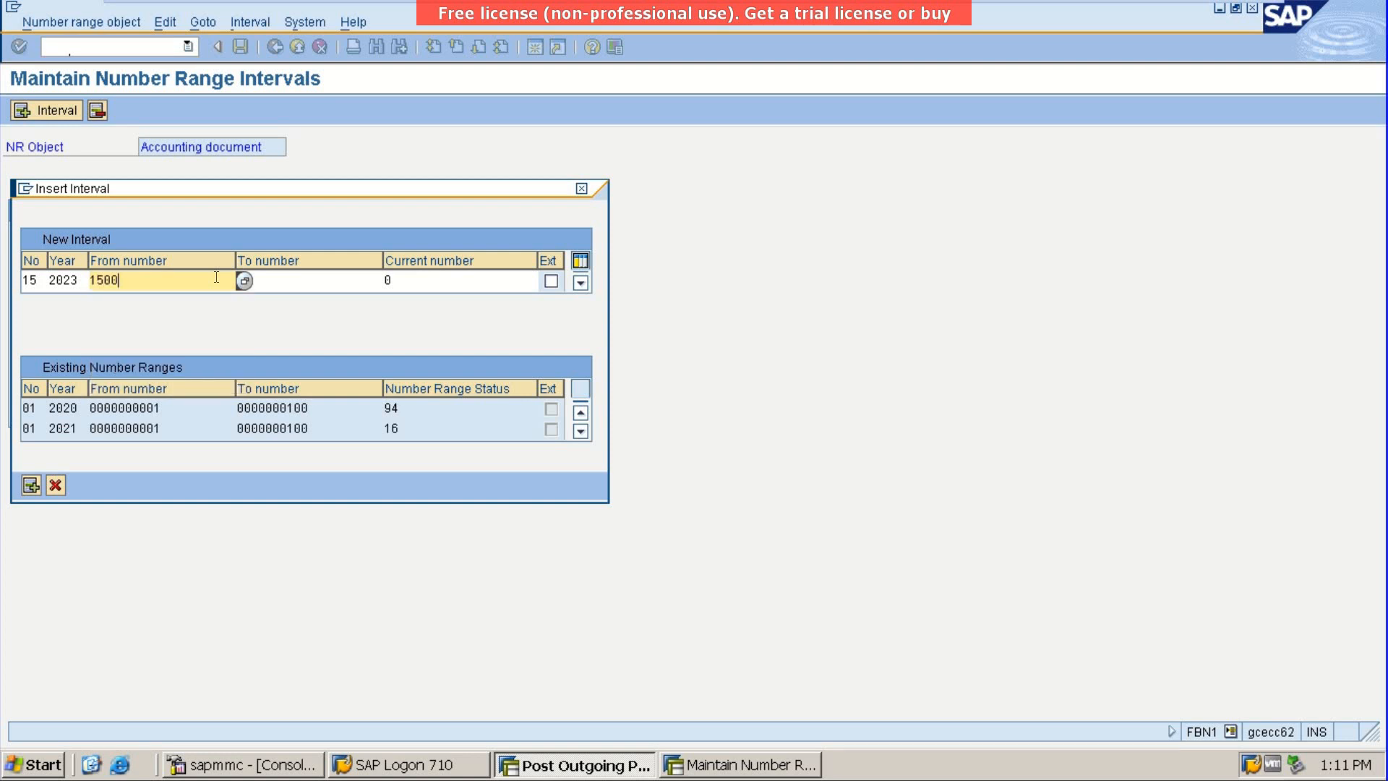
key("Tab")
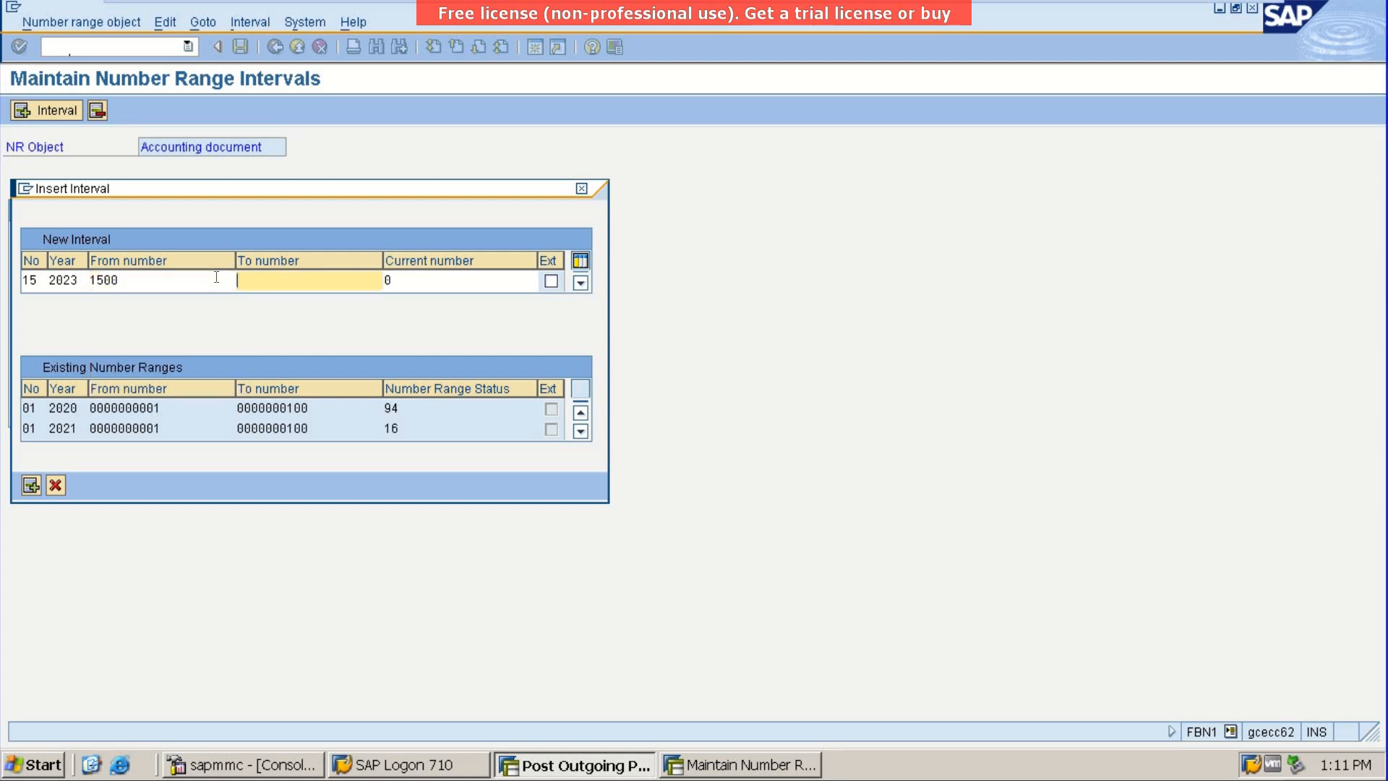
type("1599")
key("Return")
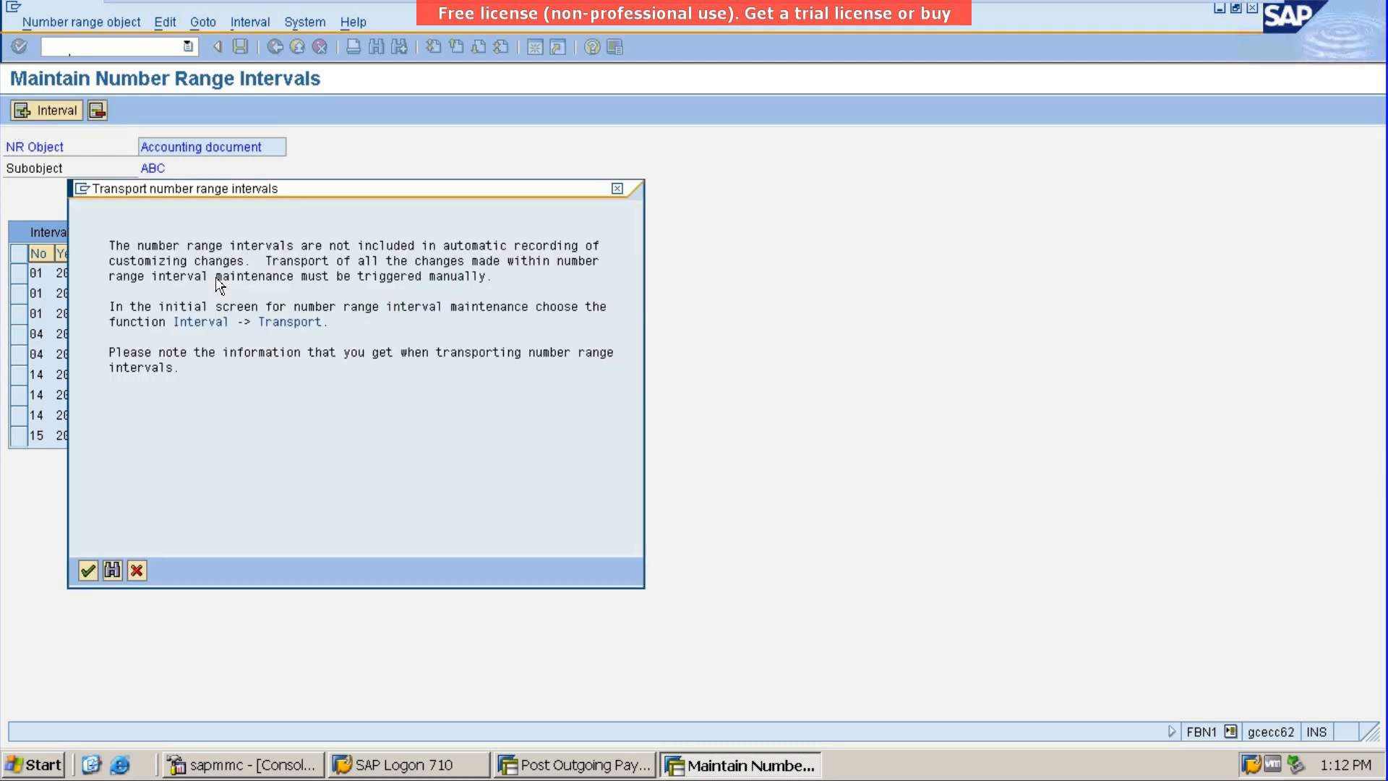
key("Return")
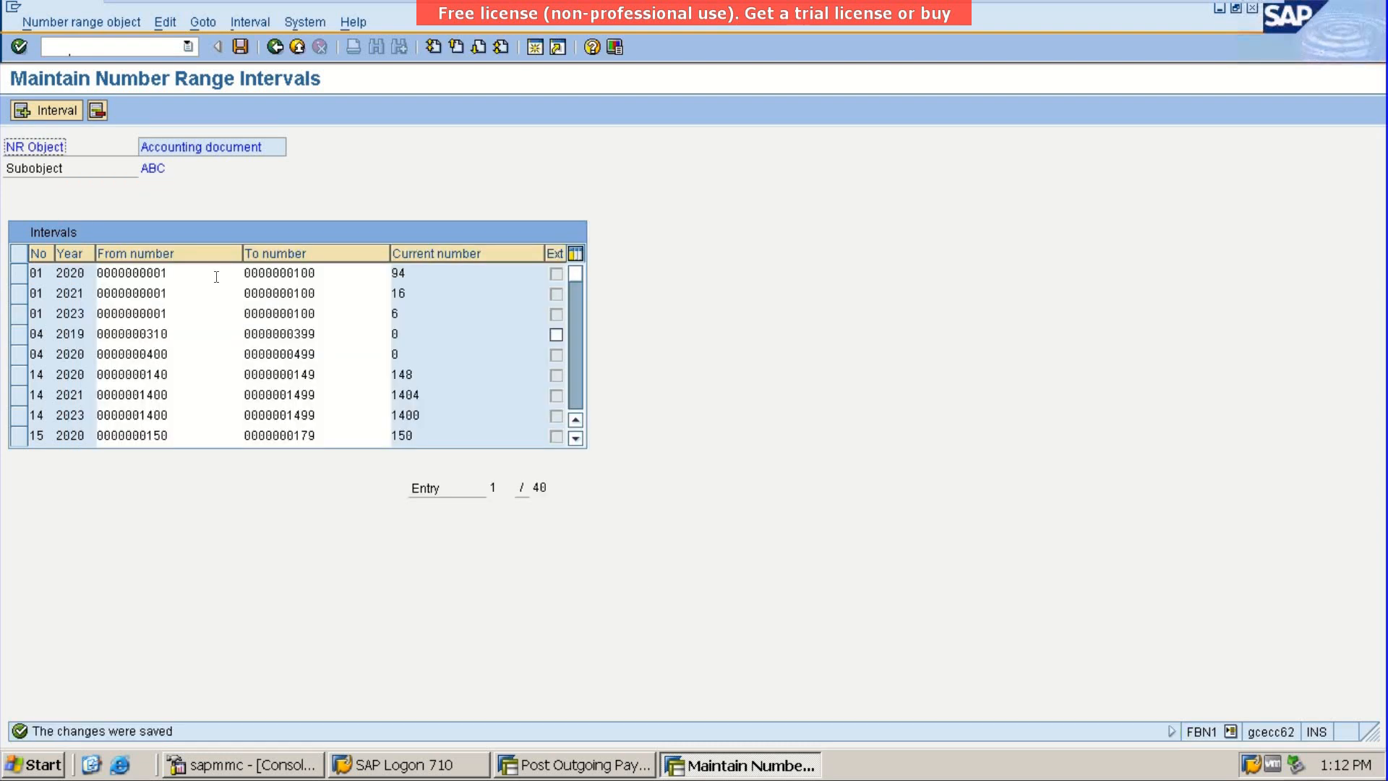
left_click(295, 47)
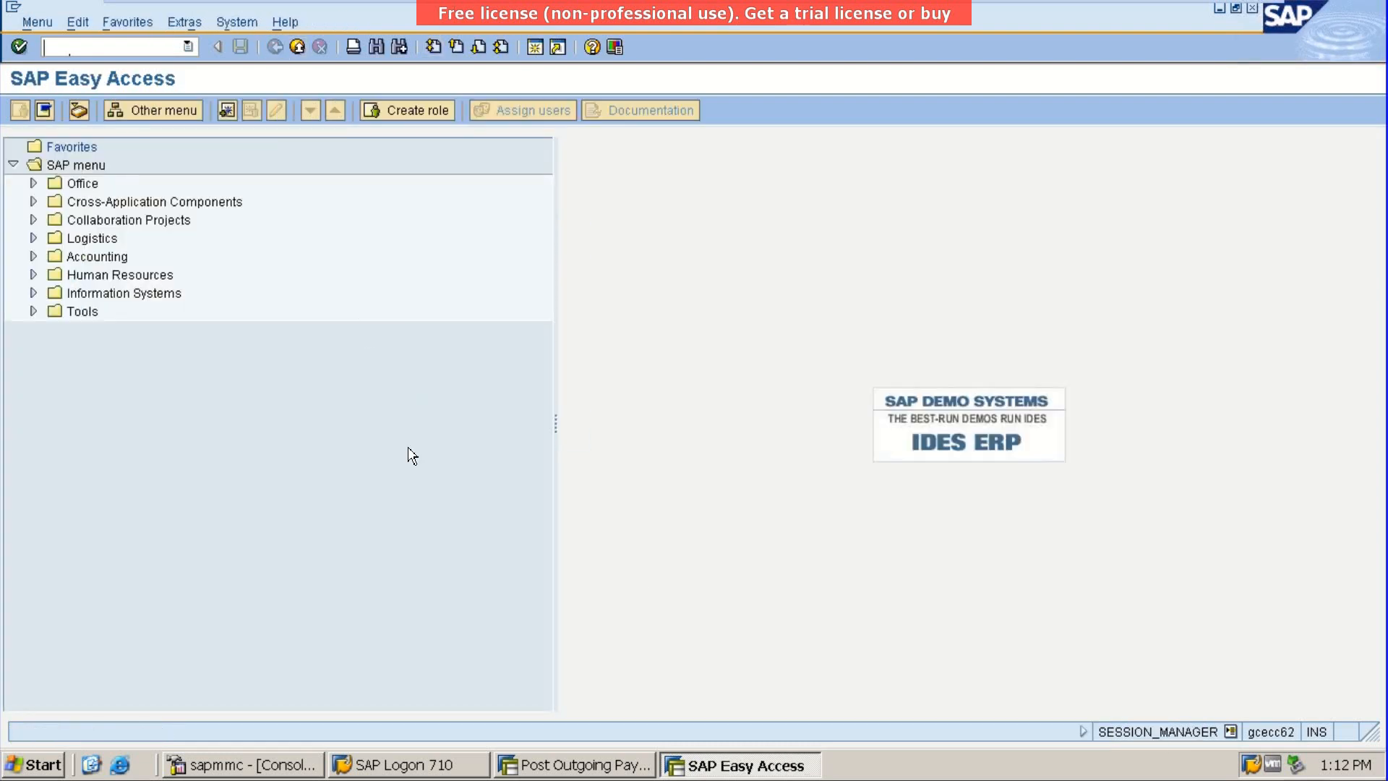
Process the open items in the outgoing payment session, deactivate every assigned item and try to activate invoice 1908
left_click(573, 767)
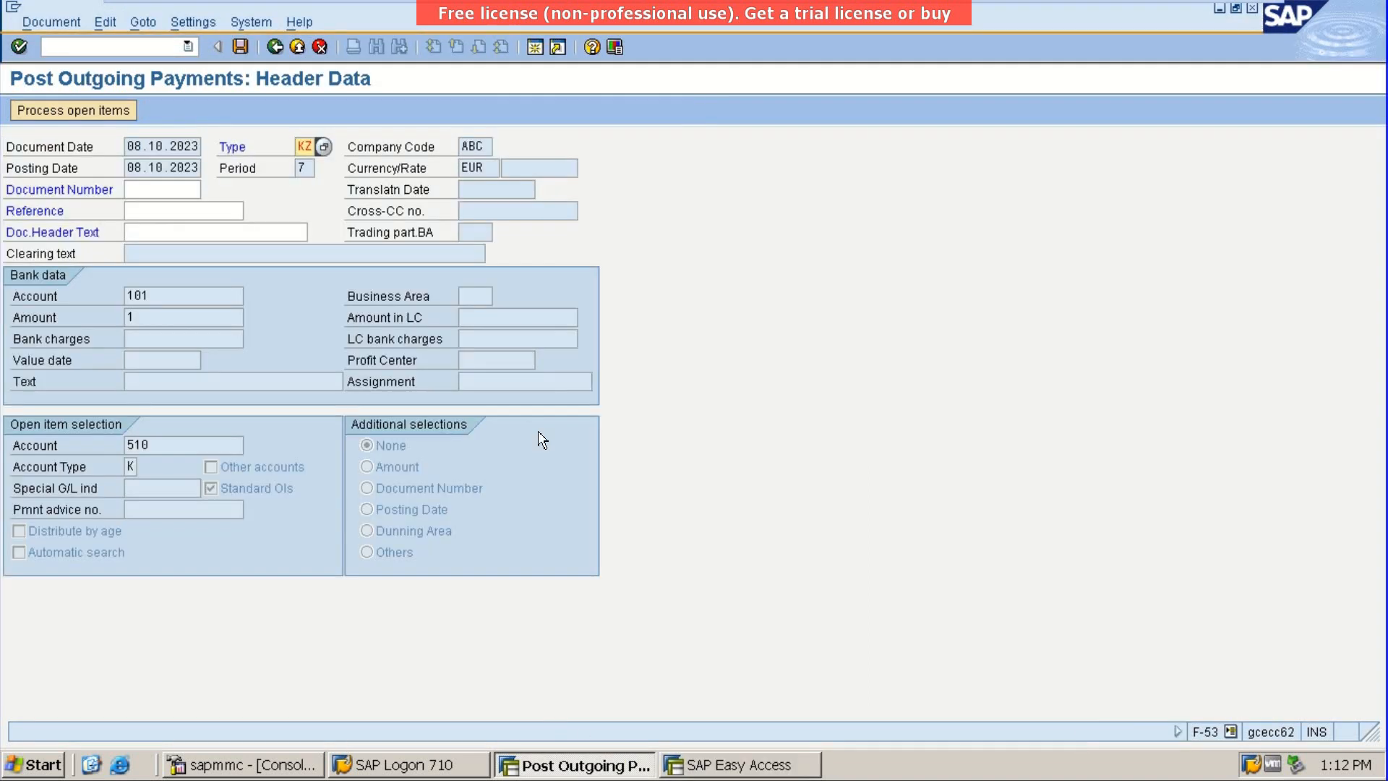
key("Return")
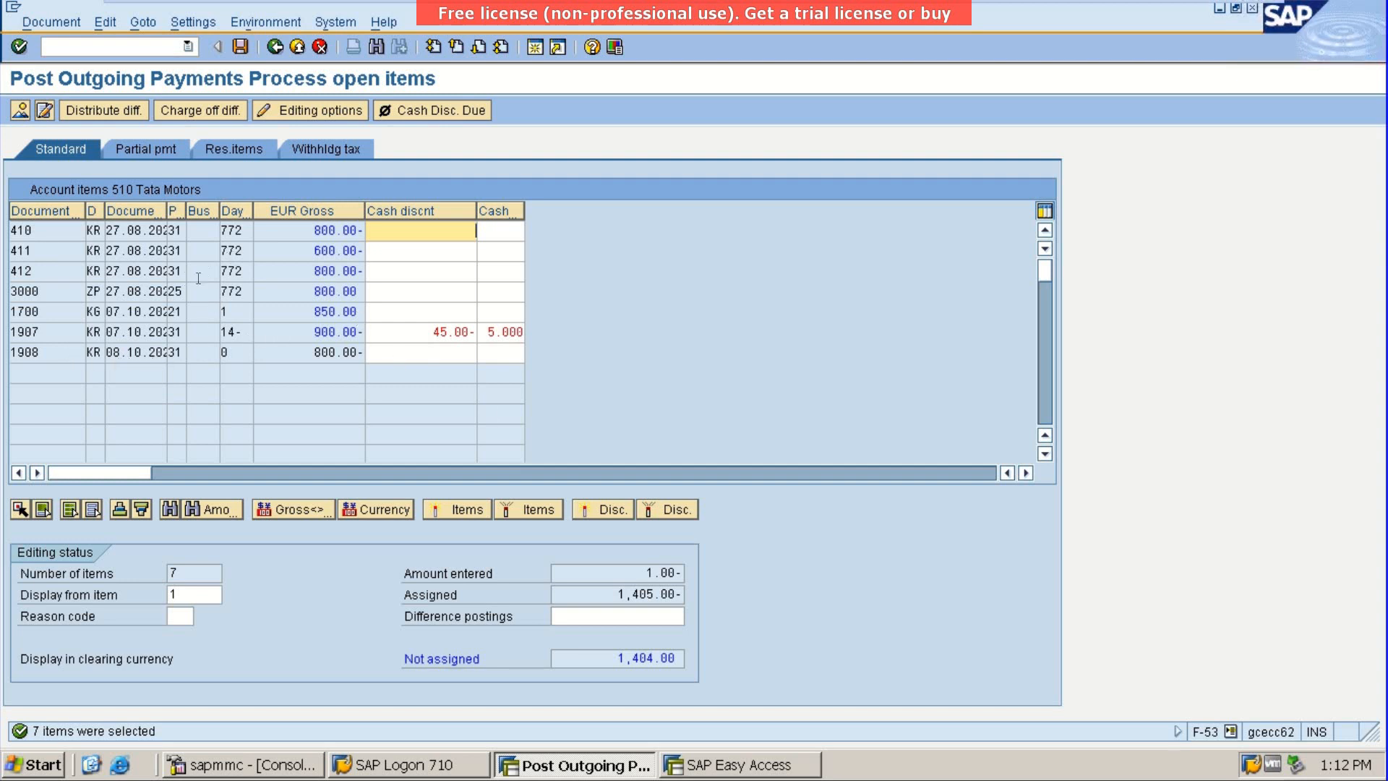
double_click(302, 230)
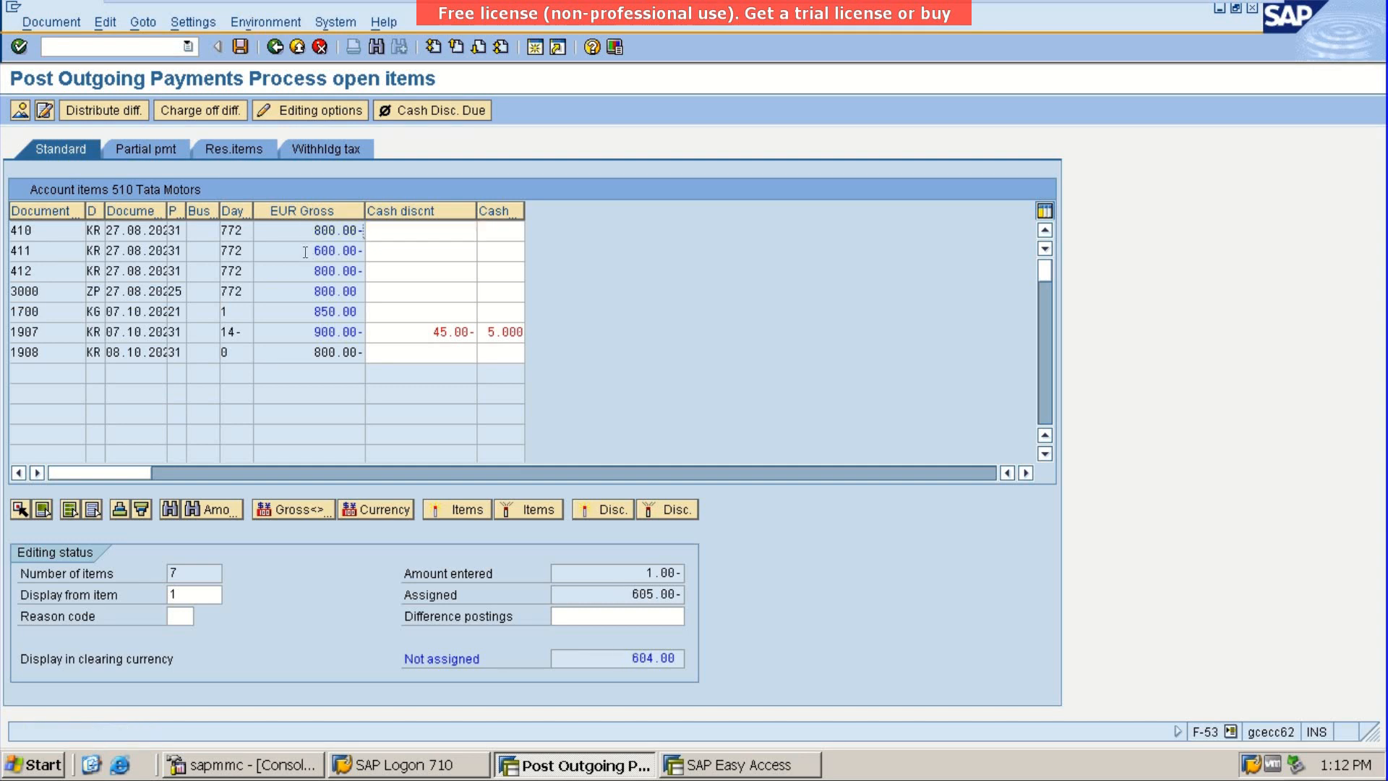
double_click(305, 251)
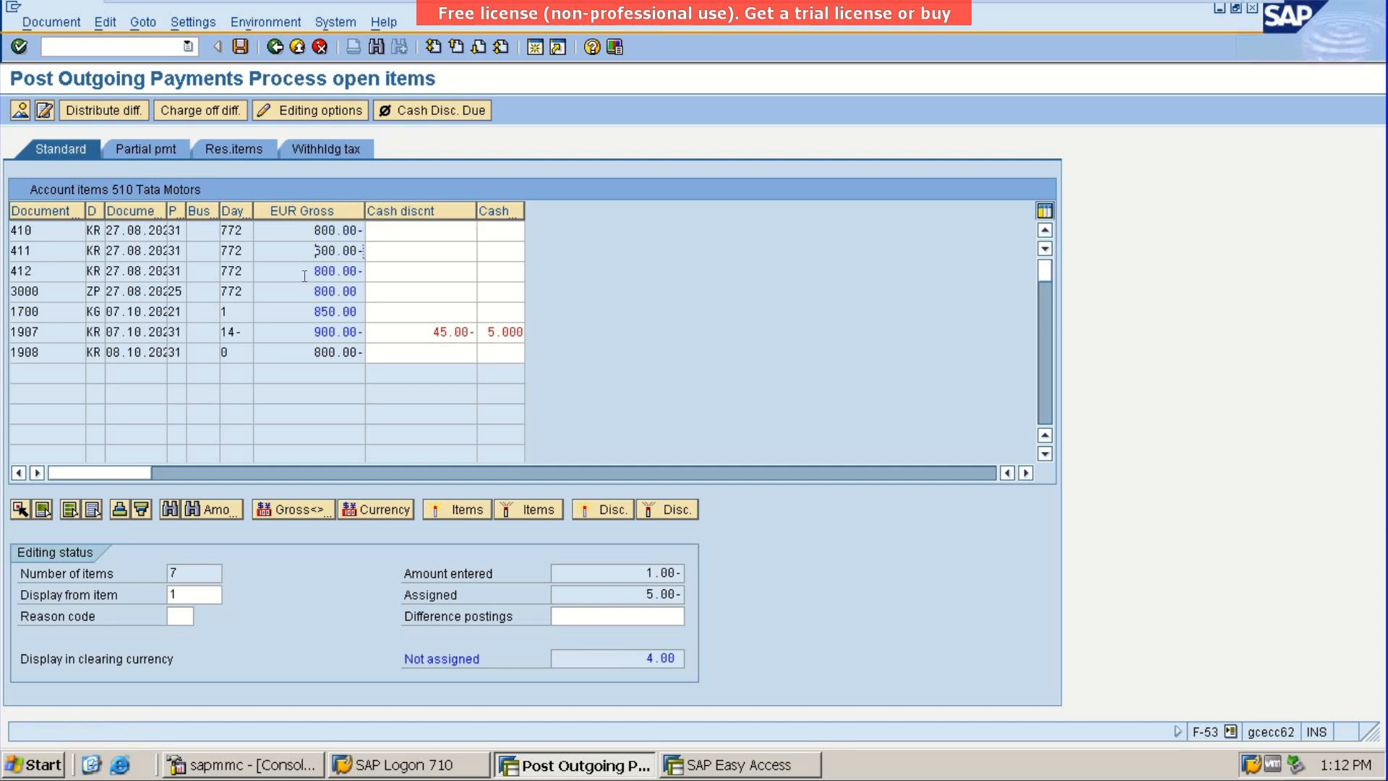
double_click(303, 275)
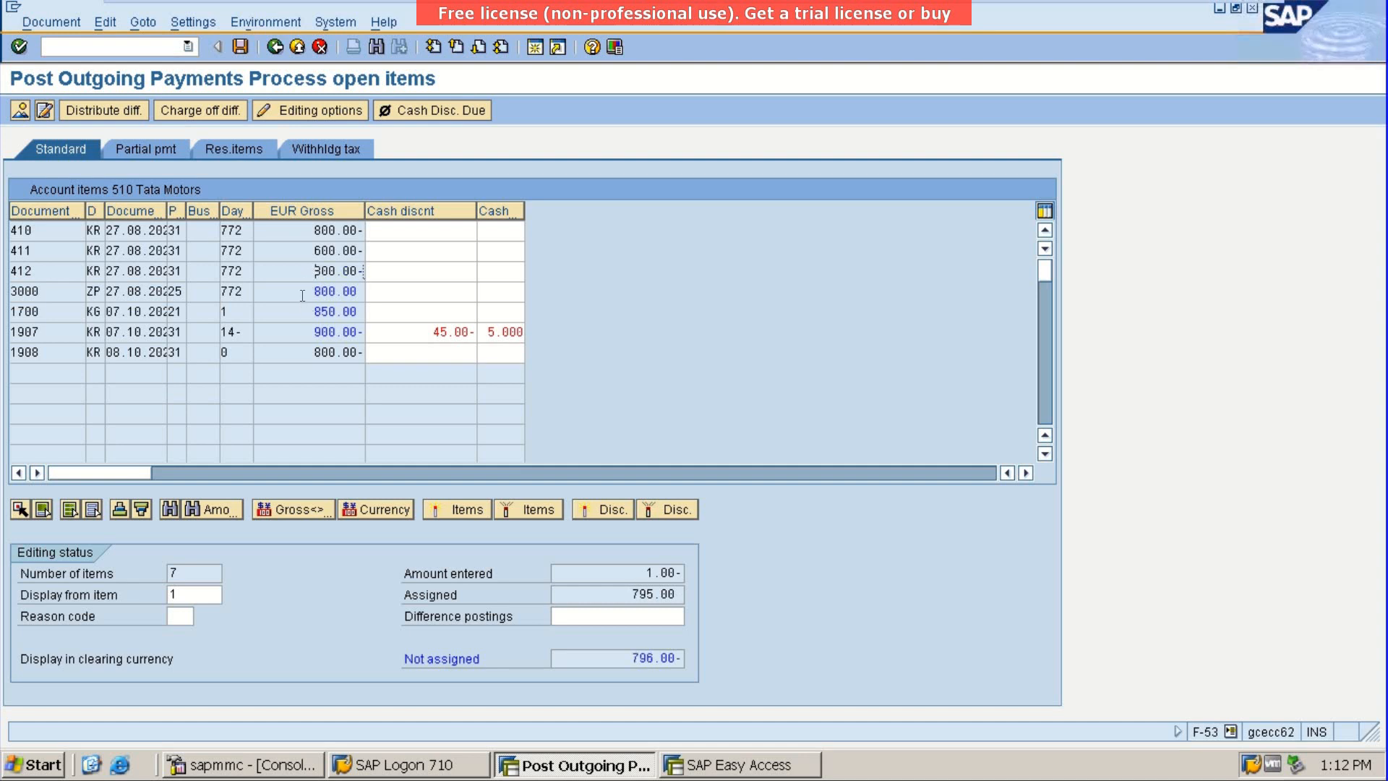
double_click(301, 294)
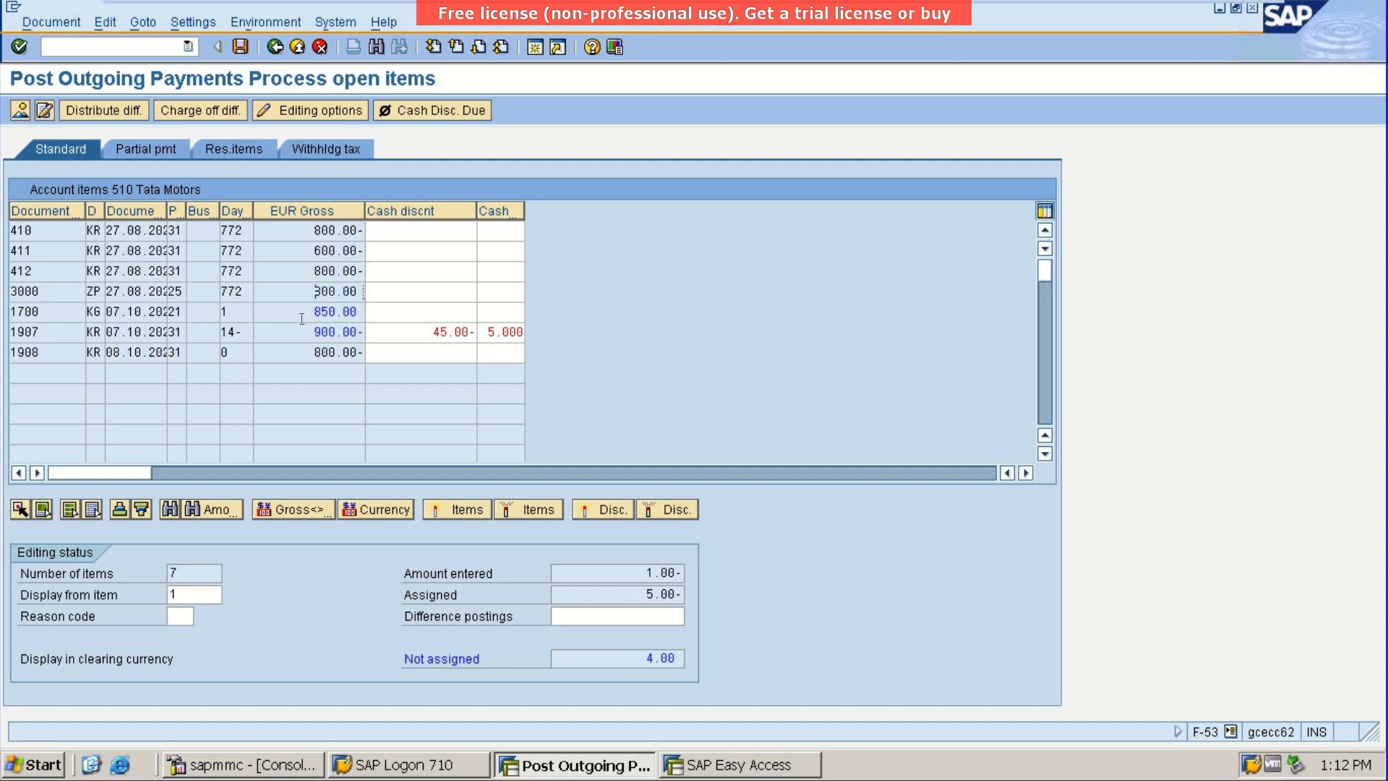
double_click(301, 319)
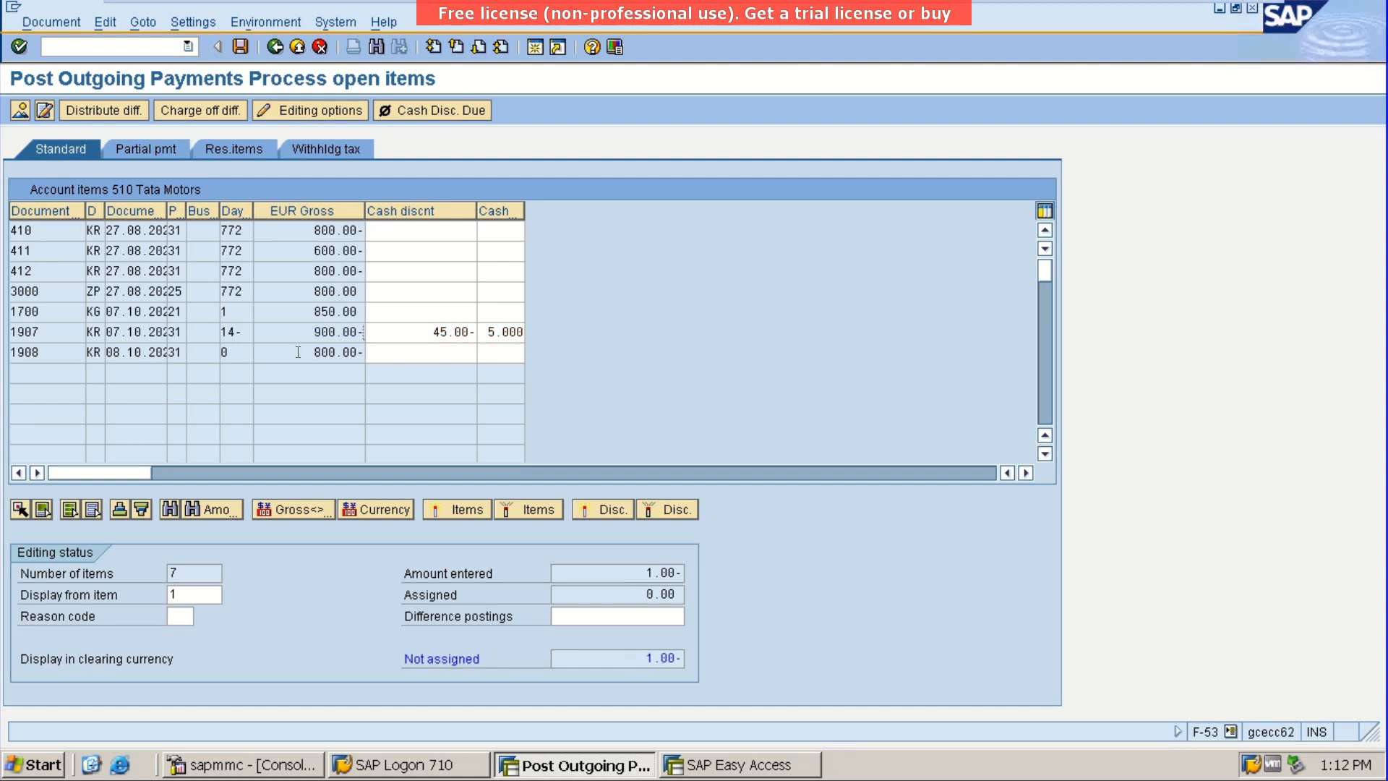
double_click(297, 353)
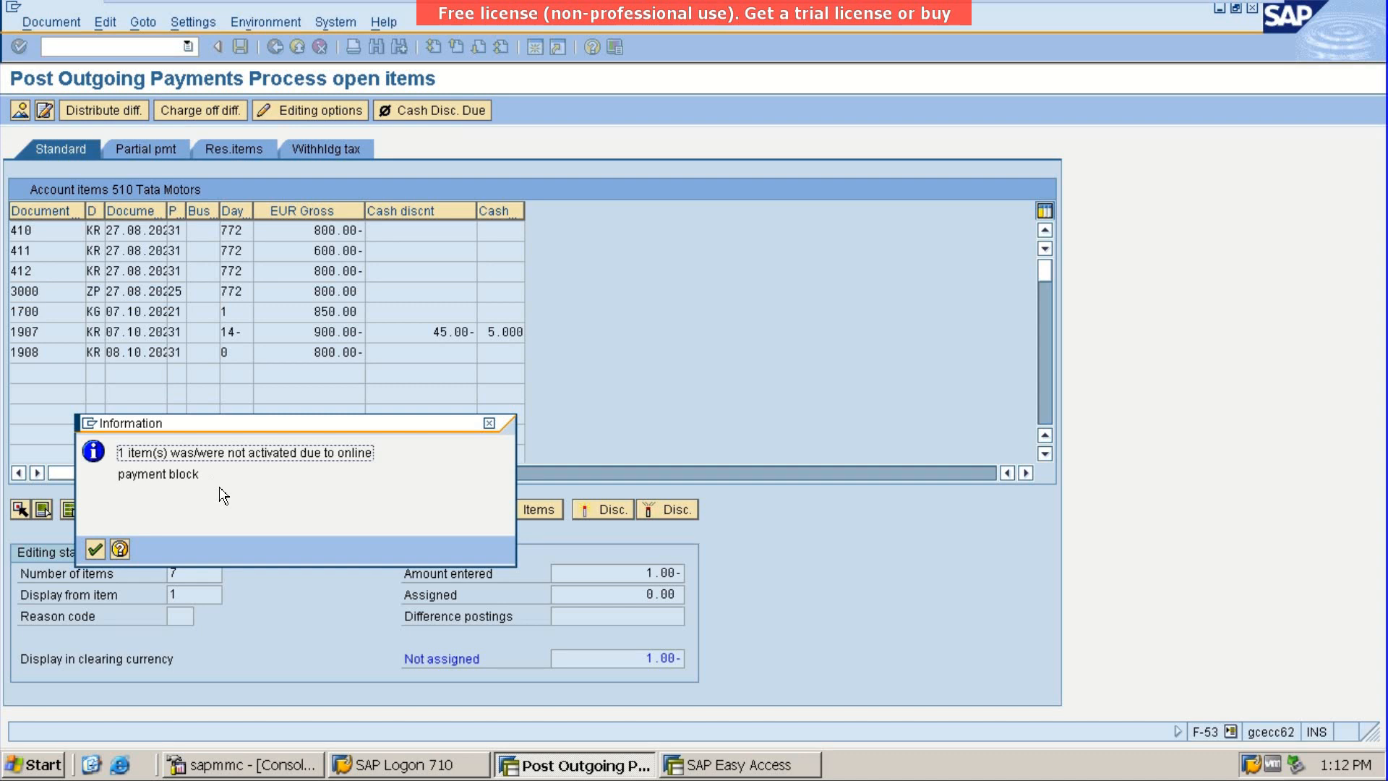
left_click(489, 422)
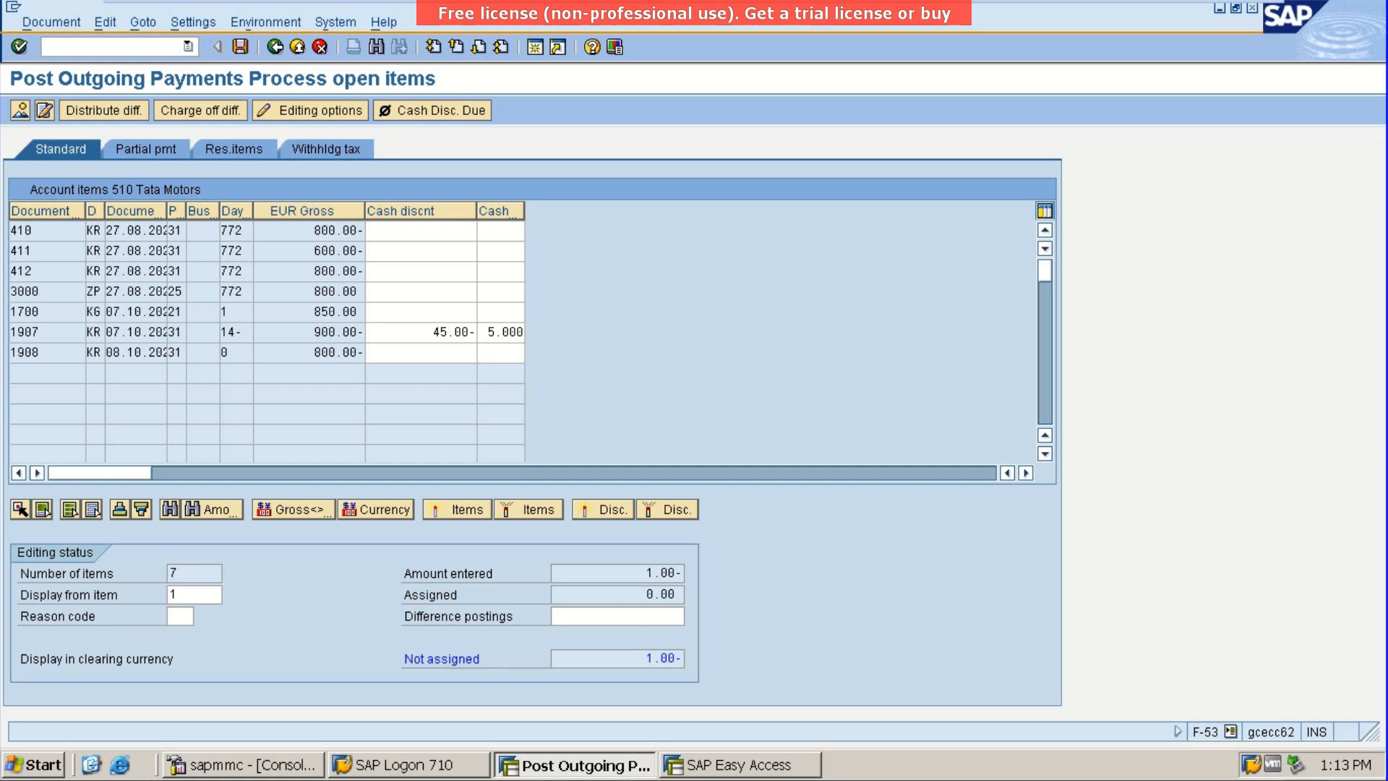
Open document 1908 of company code ABC with transaction FB02 and display its Tata Motors line item
type("/n")
type("fbl1n")
key("Return")
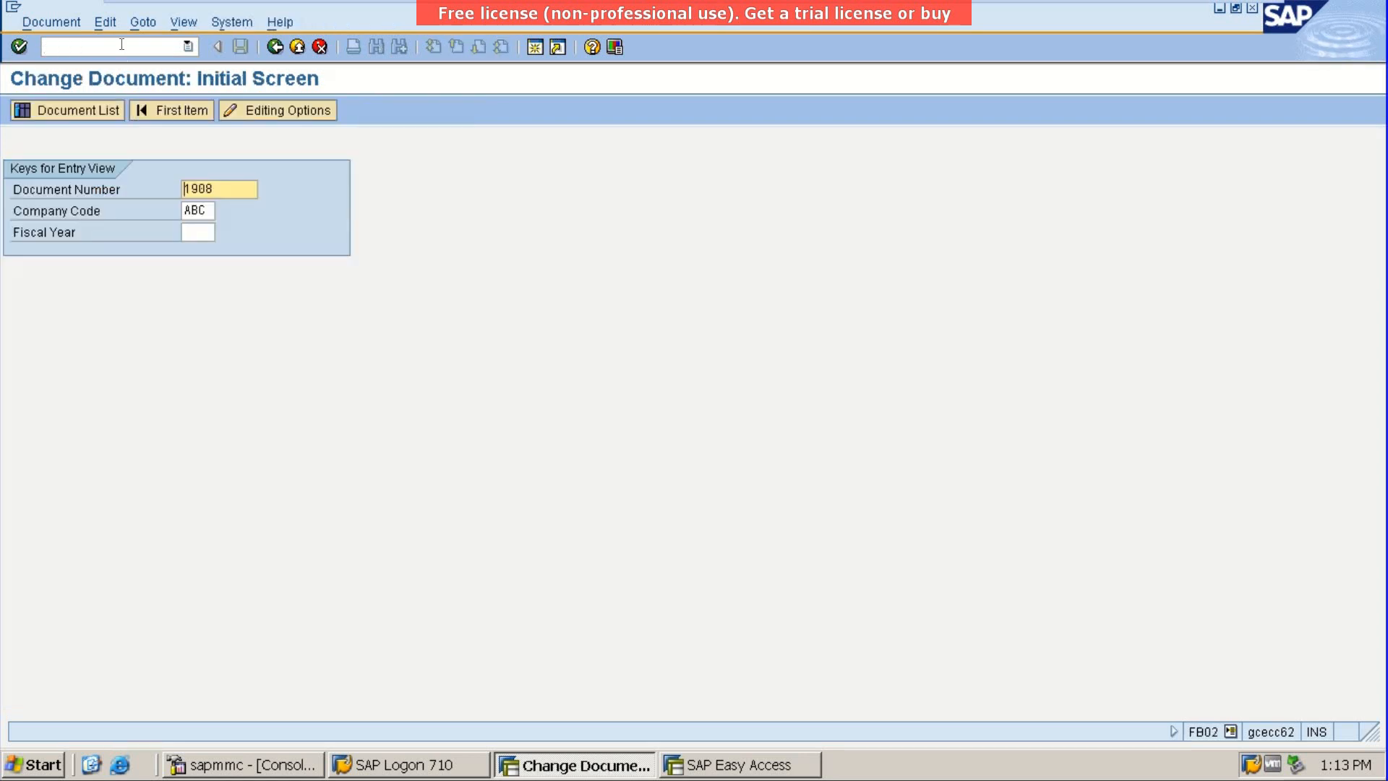
key("Return")
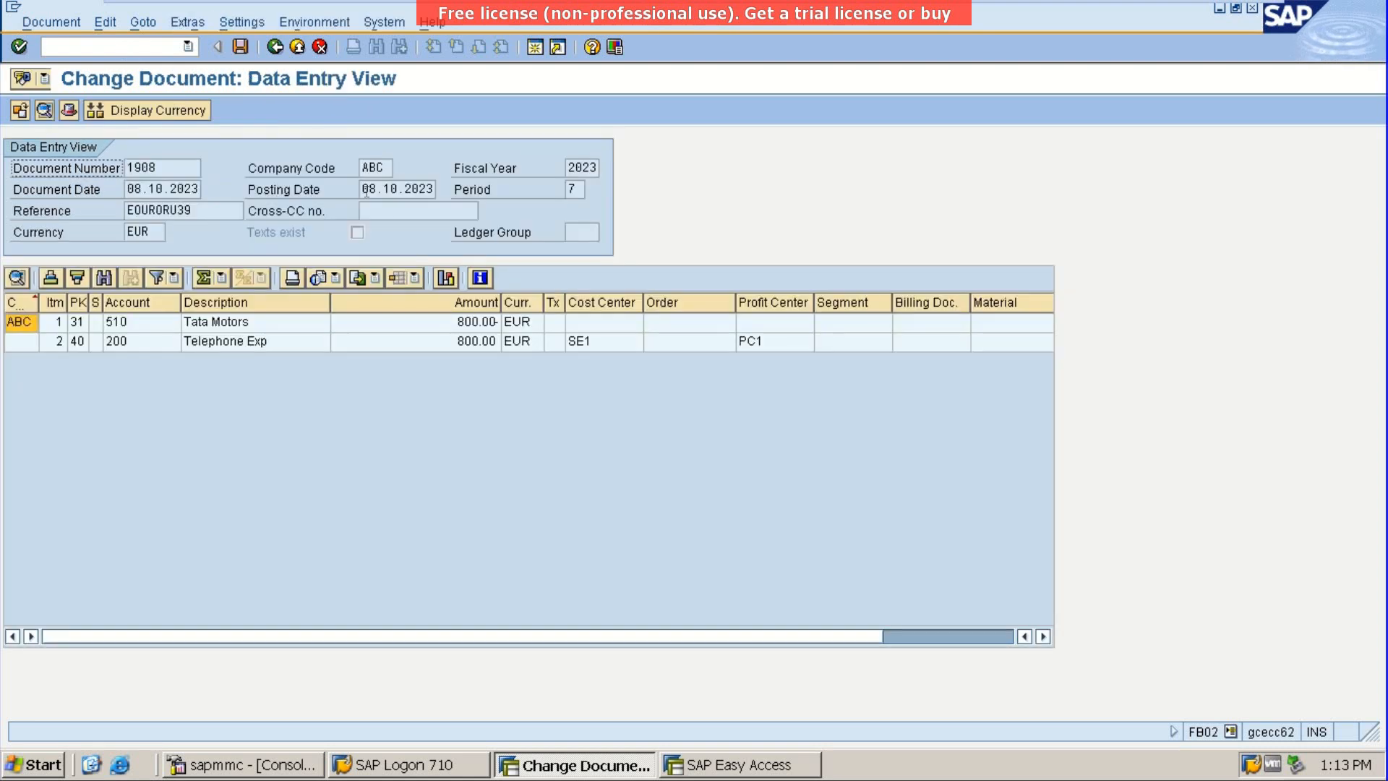
double_click(208, 324)
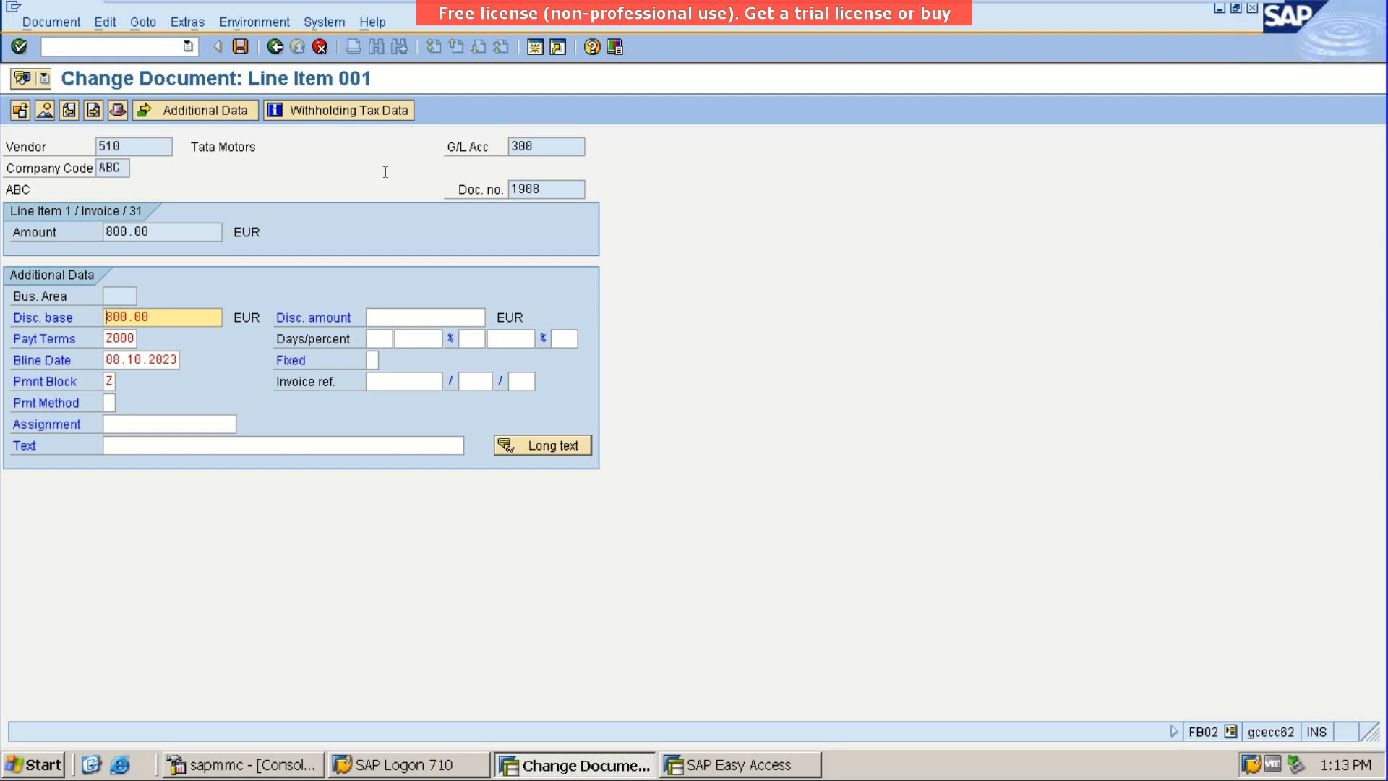
Run transaction FBL1N to list the open items of vendor 510 in company code ABC
left_click(126, 43)
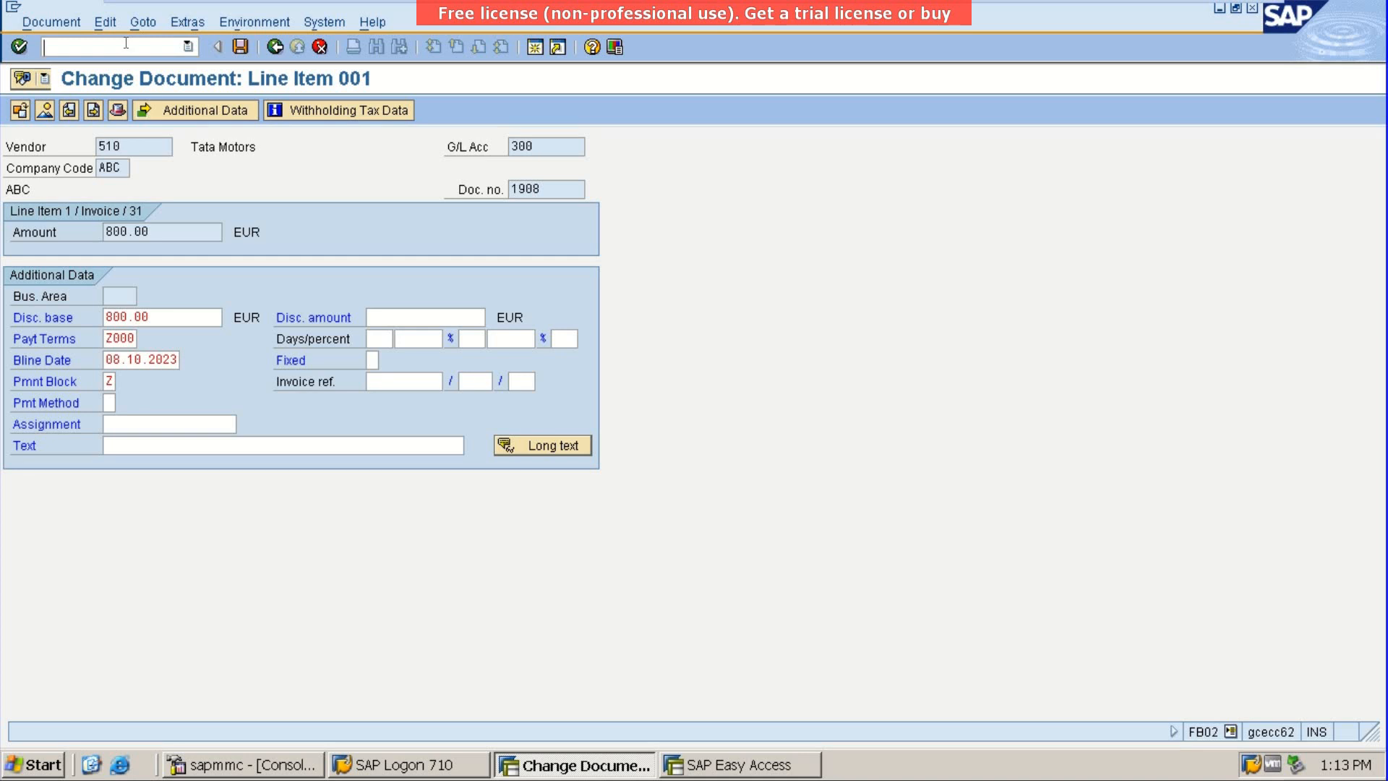
type("/nfbl1")
key("Return")
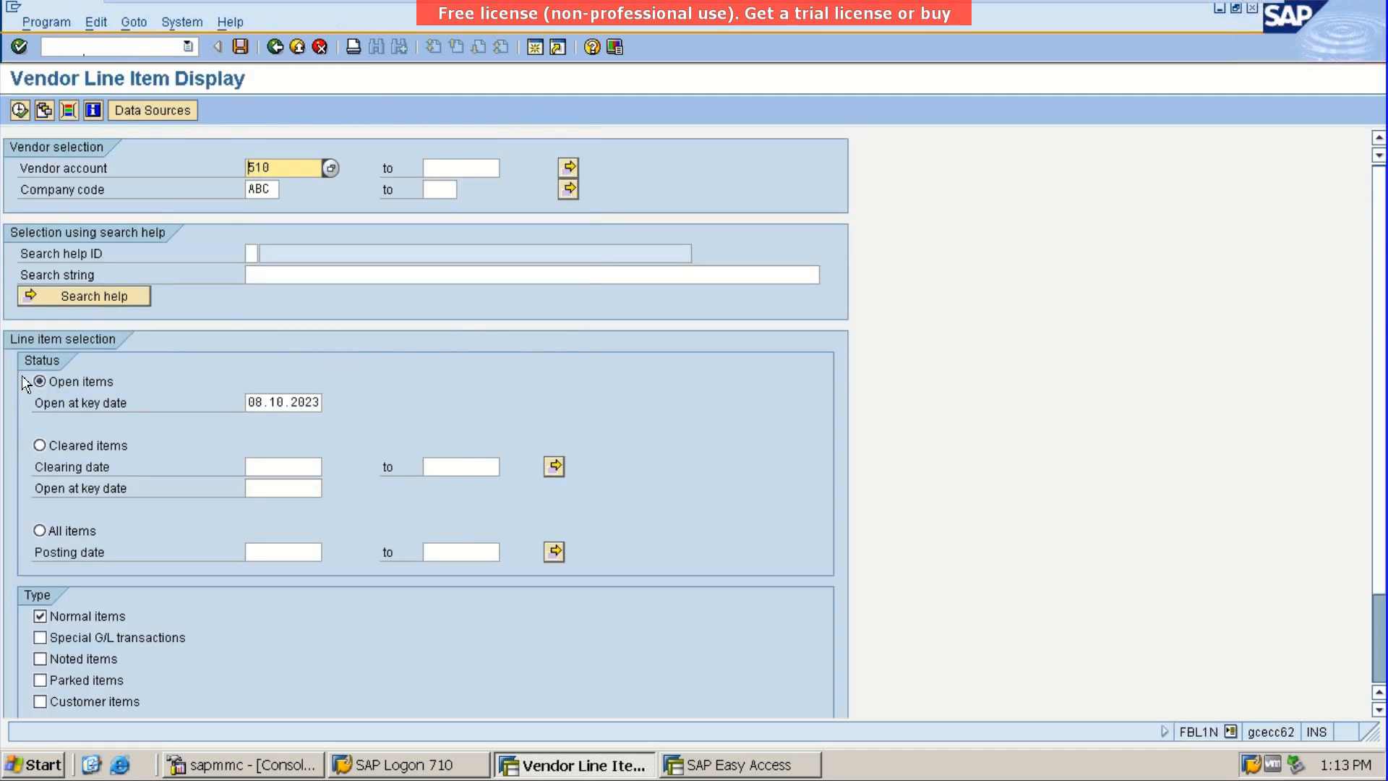
left_click(18, 109)
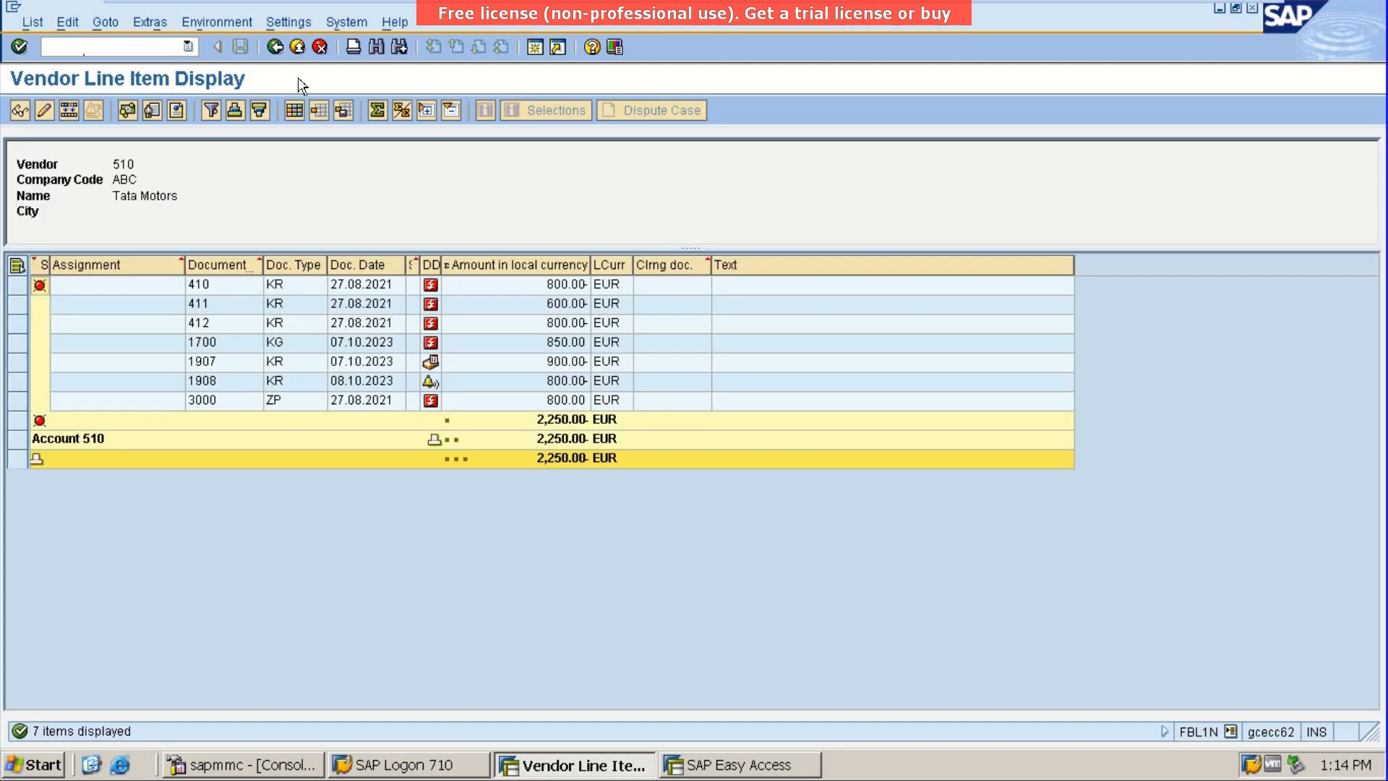
Add the Payment Block column to the vendor line item list's current layout
left_click(315, 113)
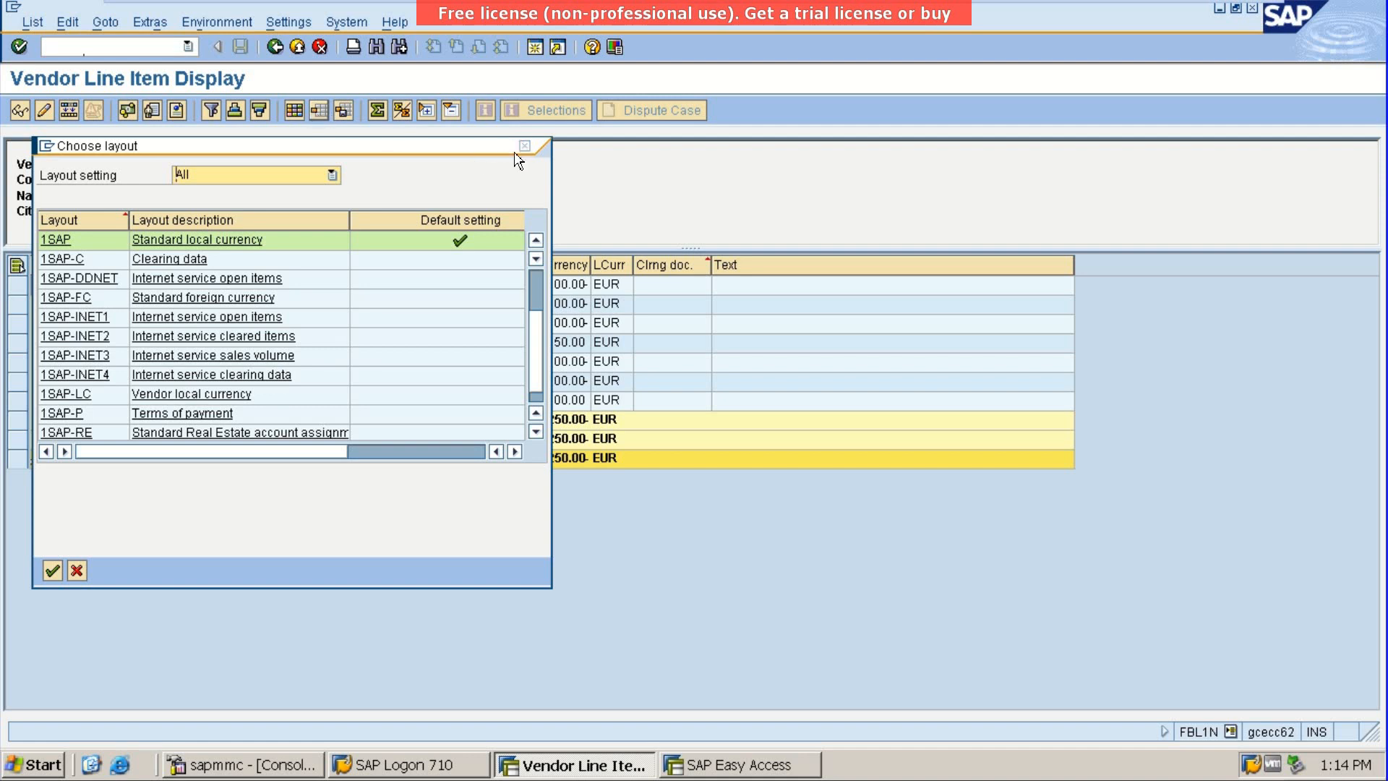
left_click(525, 146)
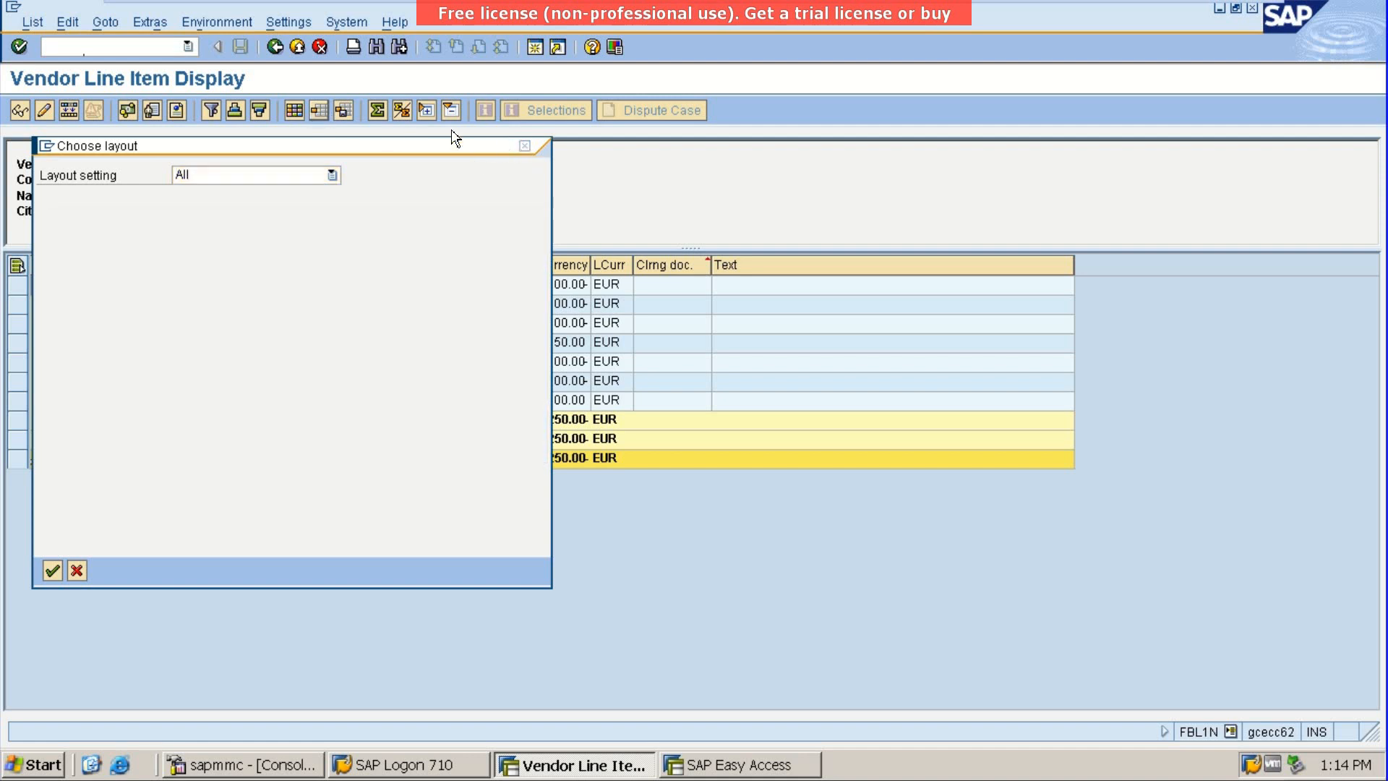
left_click(297, 112)
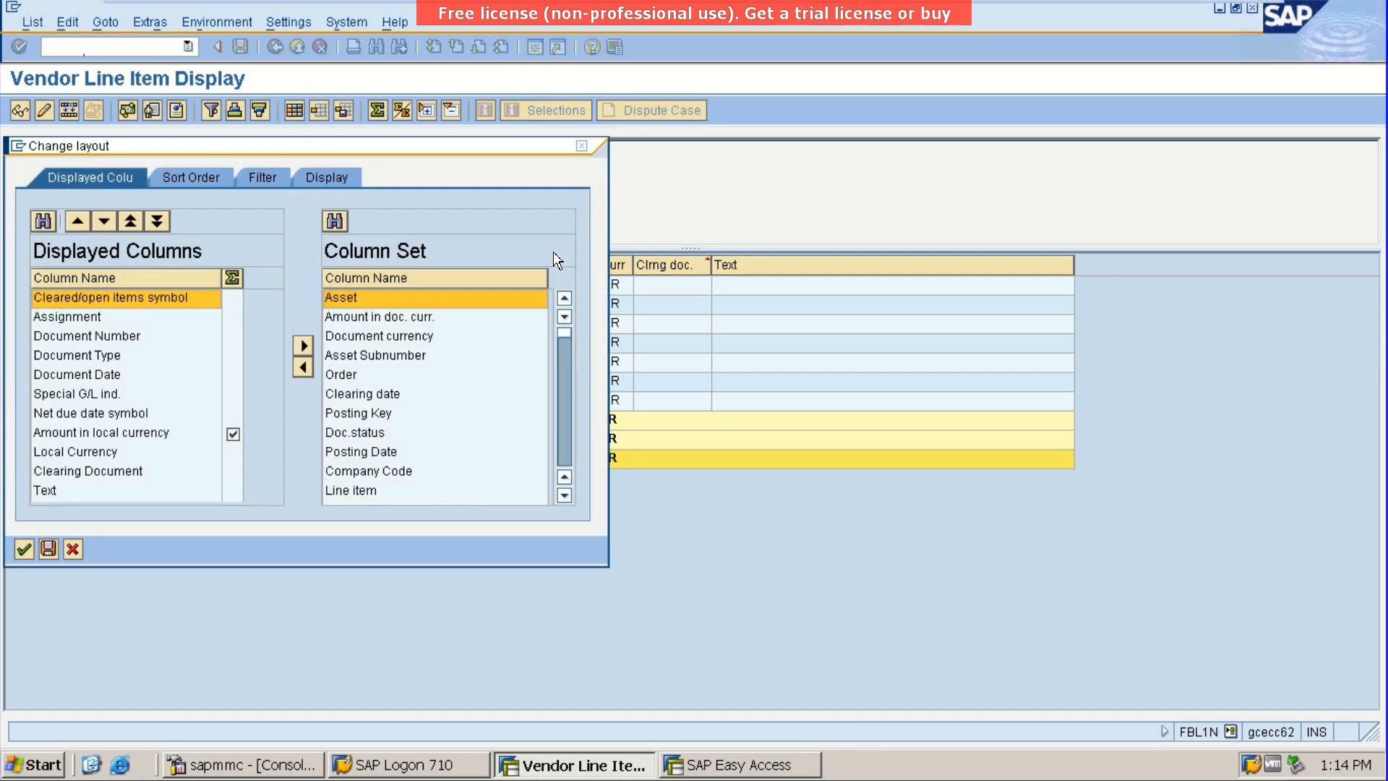
left_click(334, 221)
type("ayment")
key("Return")
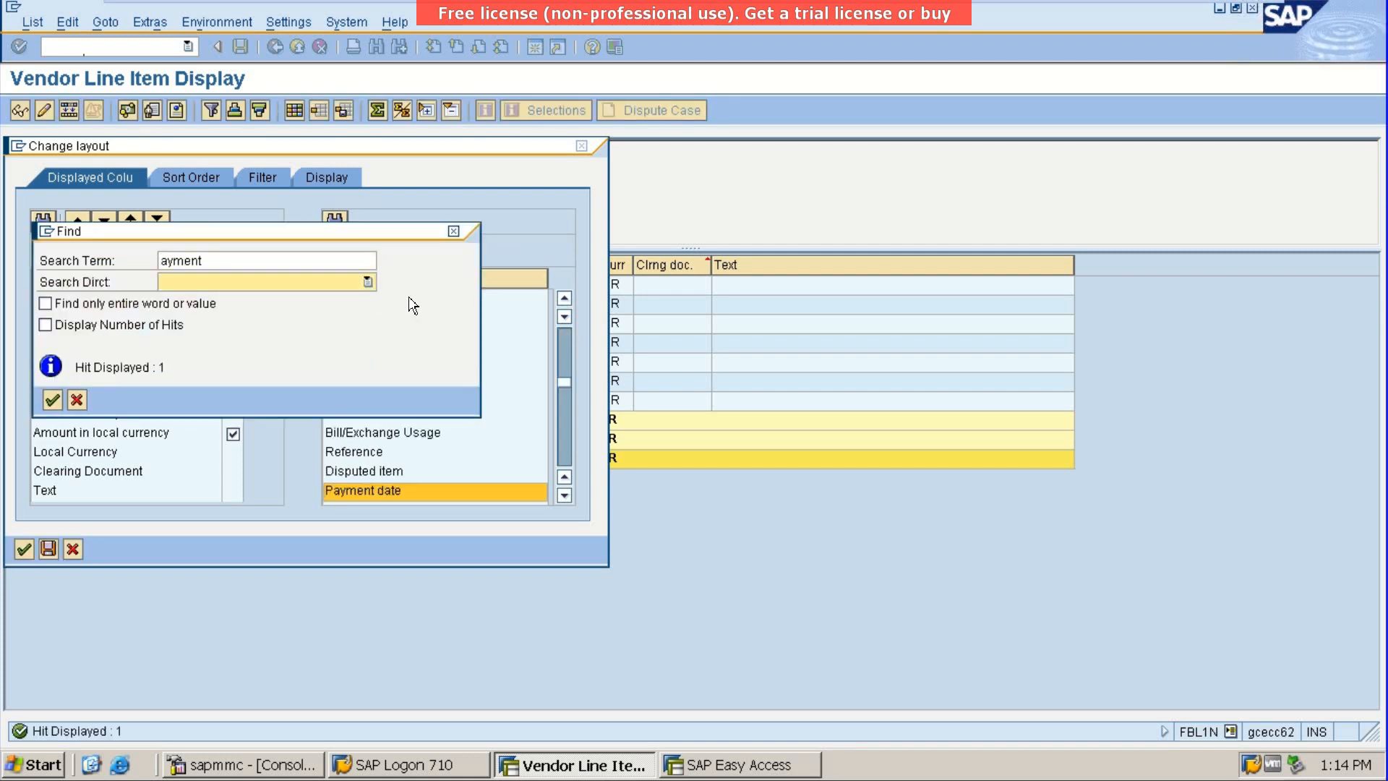
left_click(454, 232)
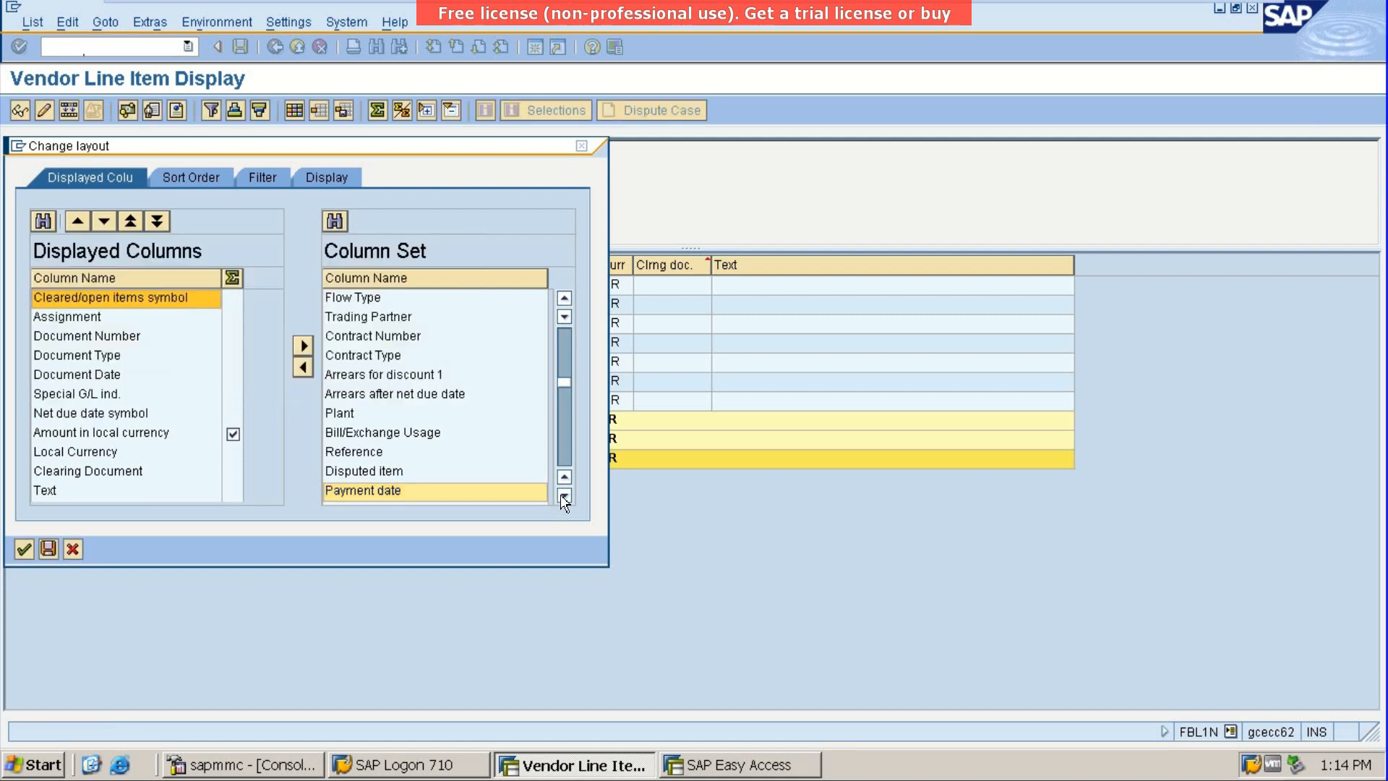
scroll(564, 498, "down", 10)
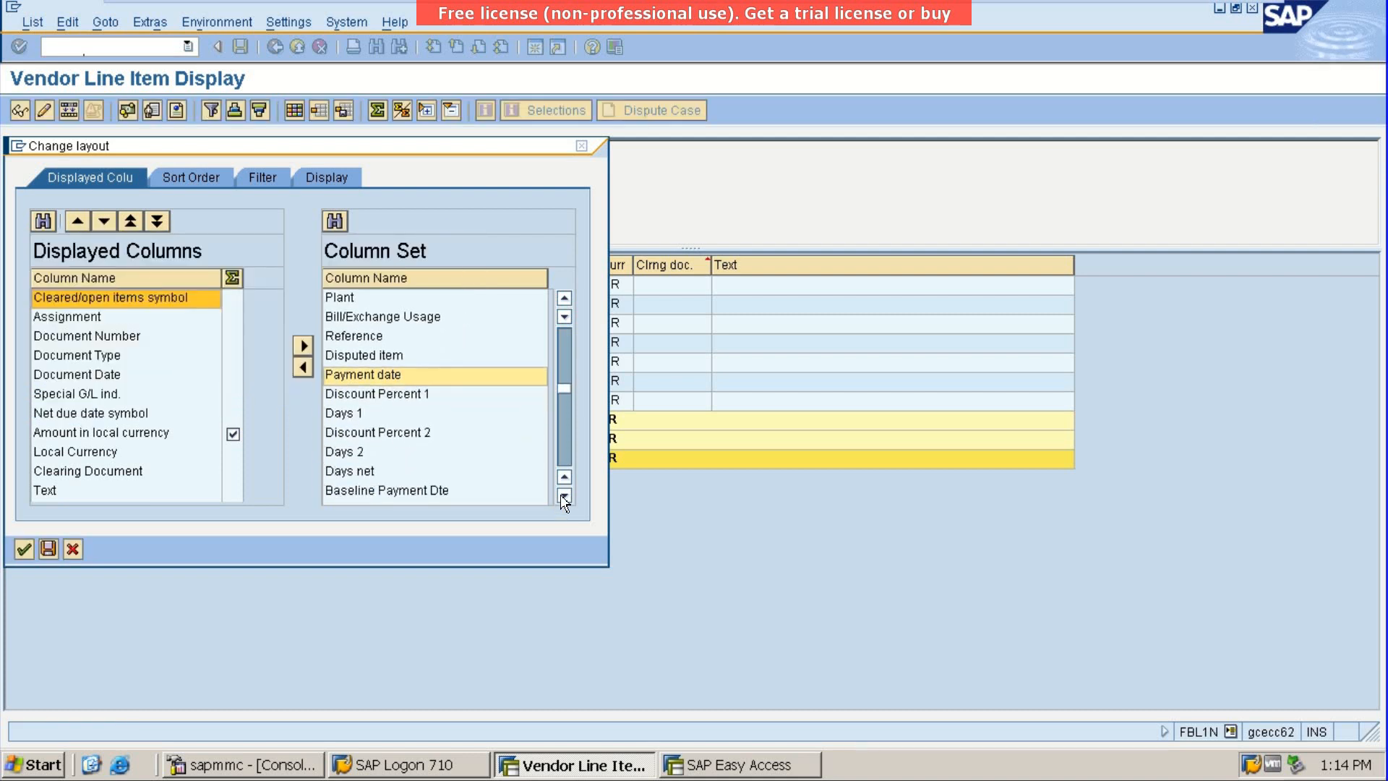
left_click(564, 496)
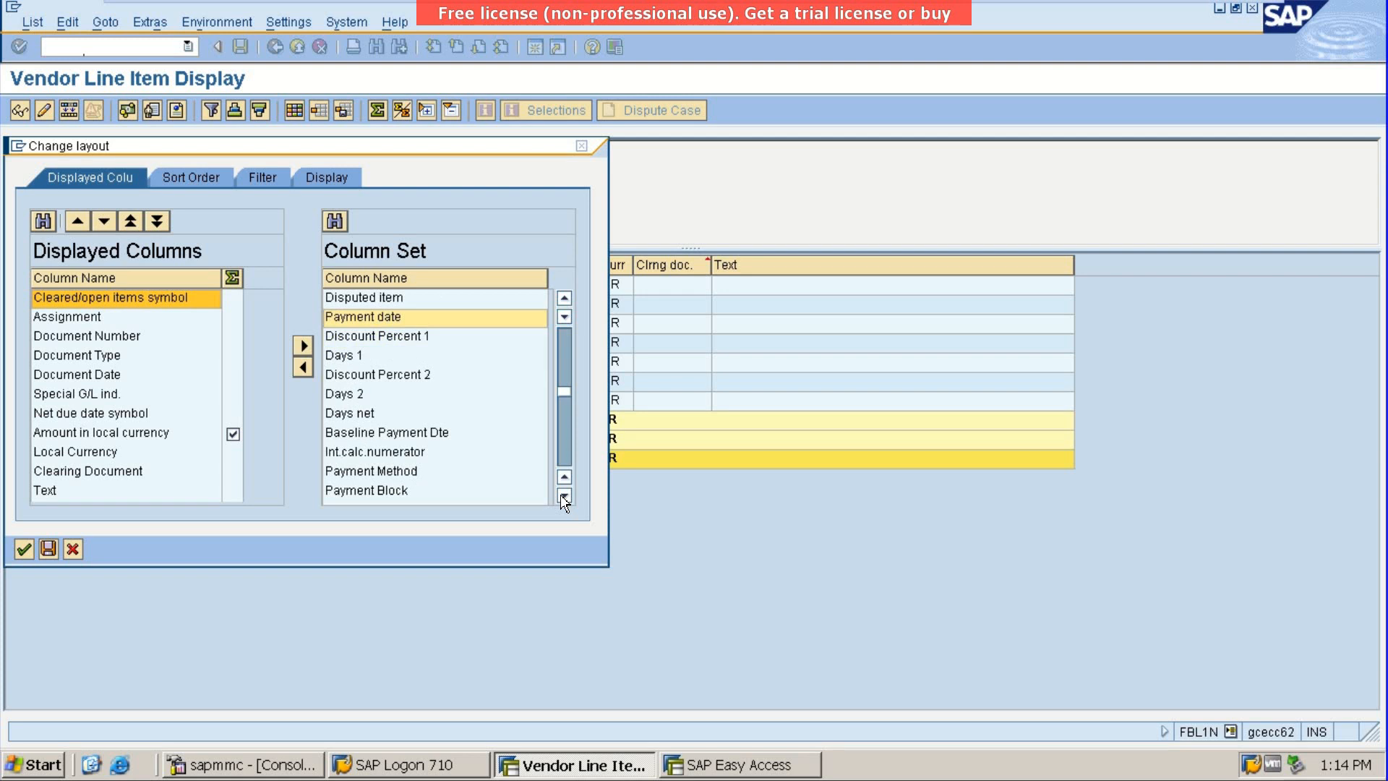
left_click(346, 492)
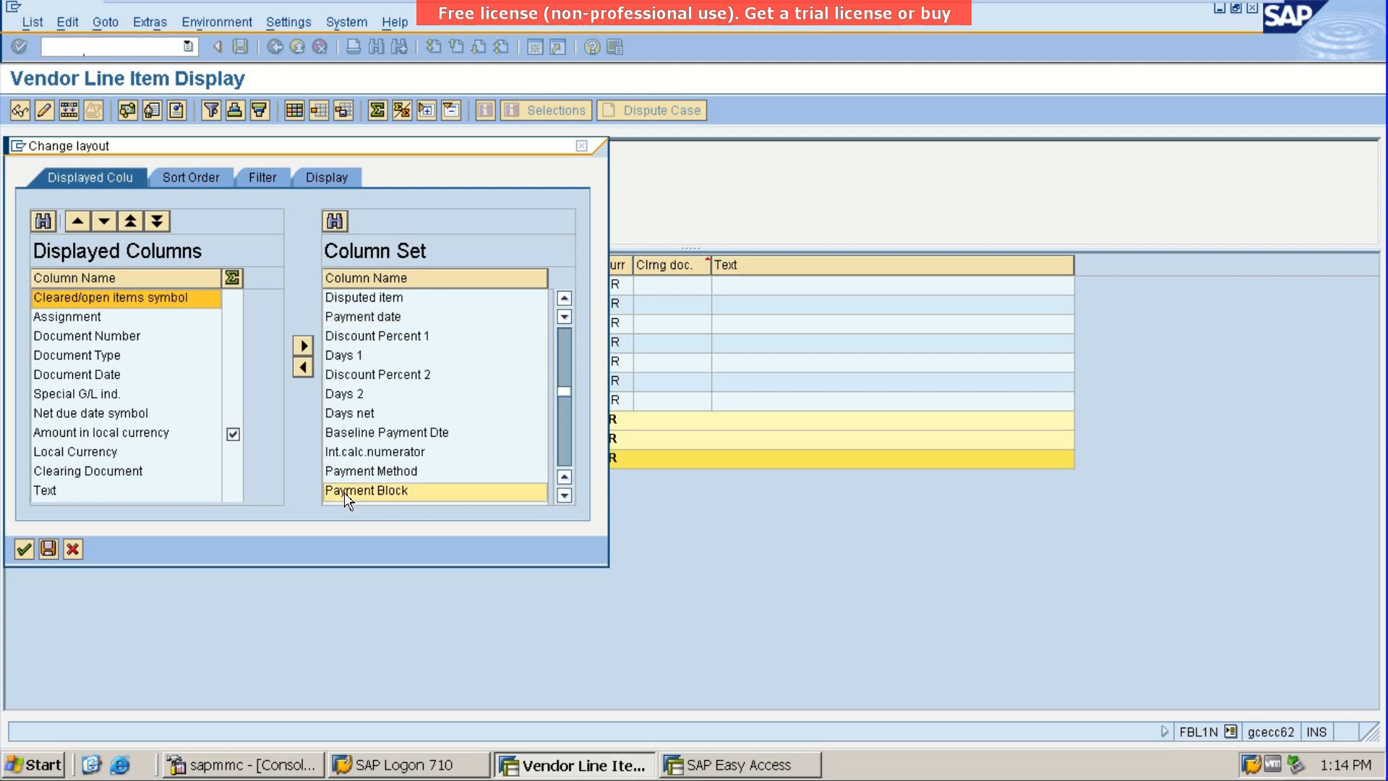
left_click(303, 367)
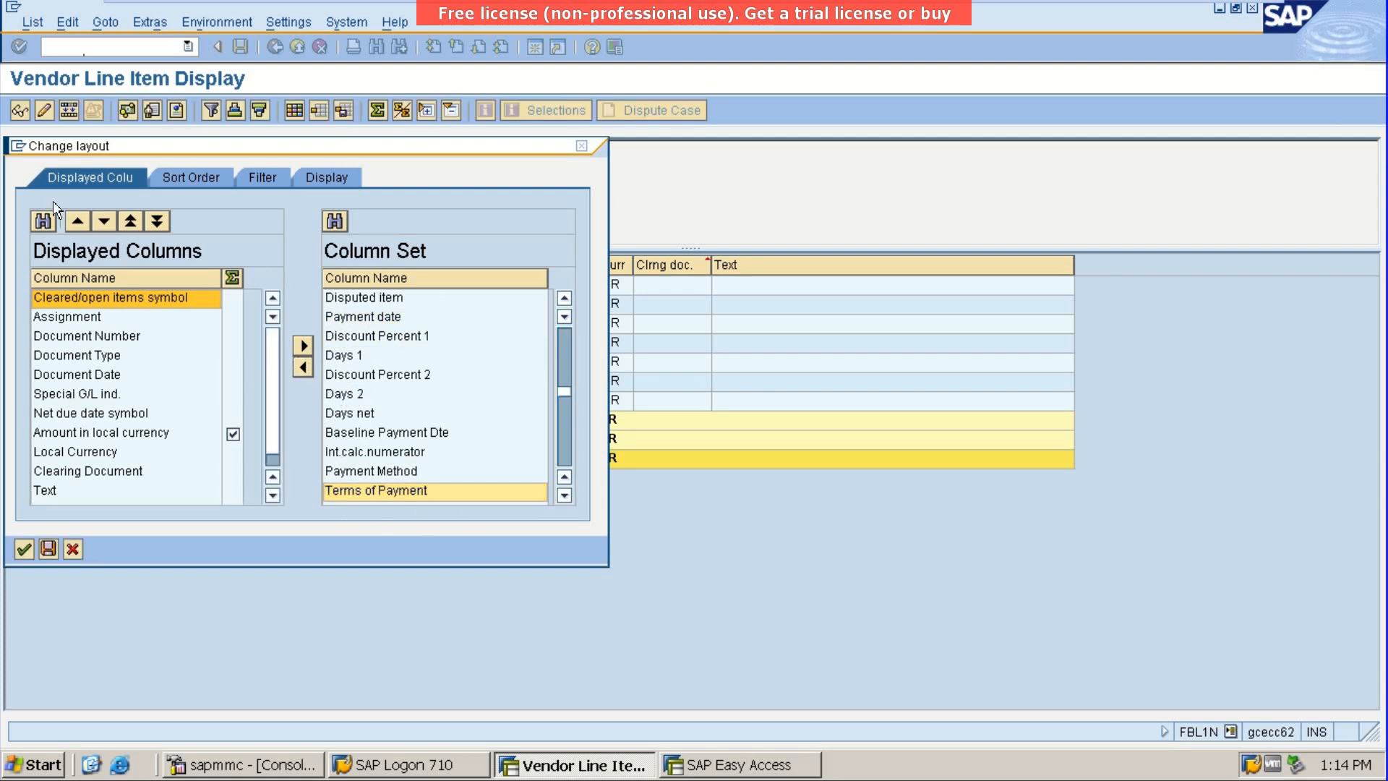
left_click(23, 549)
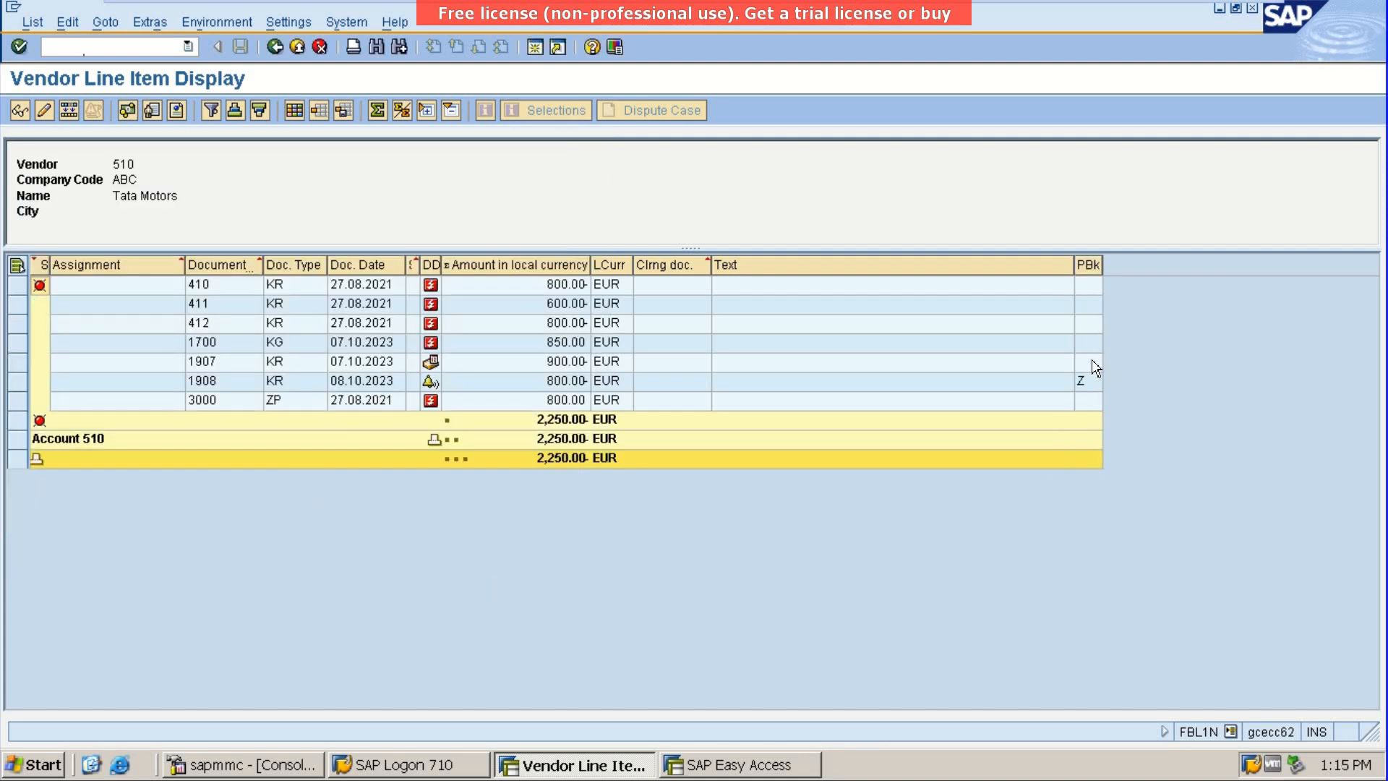
Mass change items 412, 1700, 1907, 1908 and 3000 to the Free for payment block key, and return to the selection screen
left_click(1087, 381)
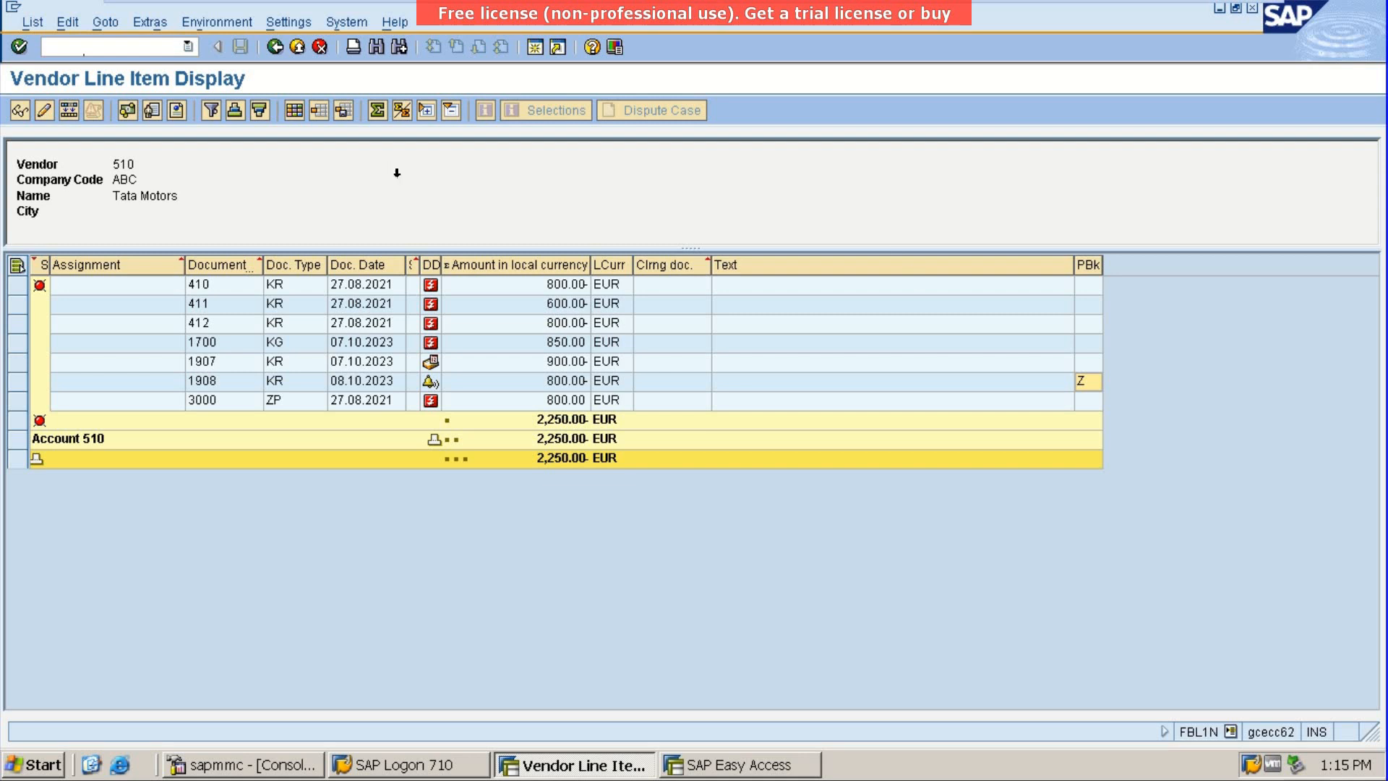
left_click(71, 110)
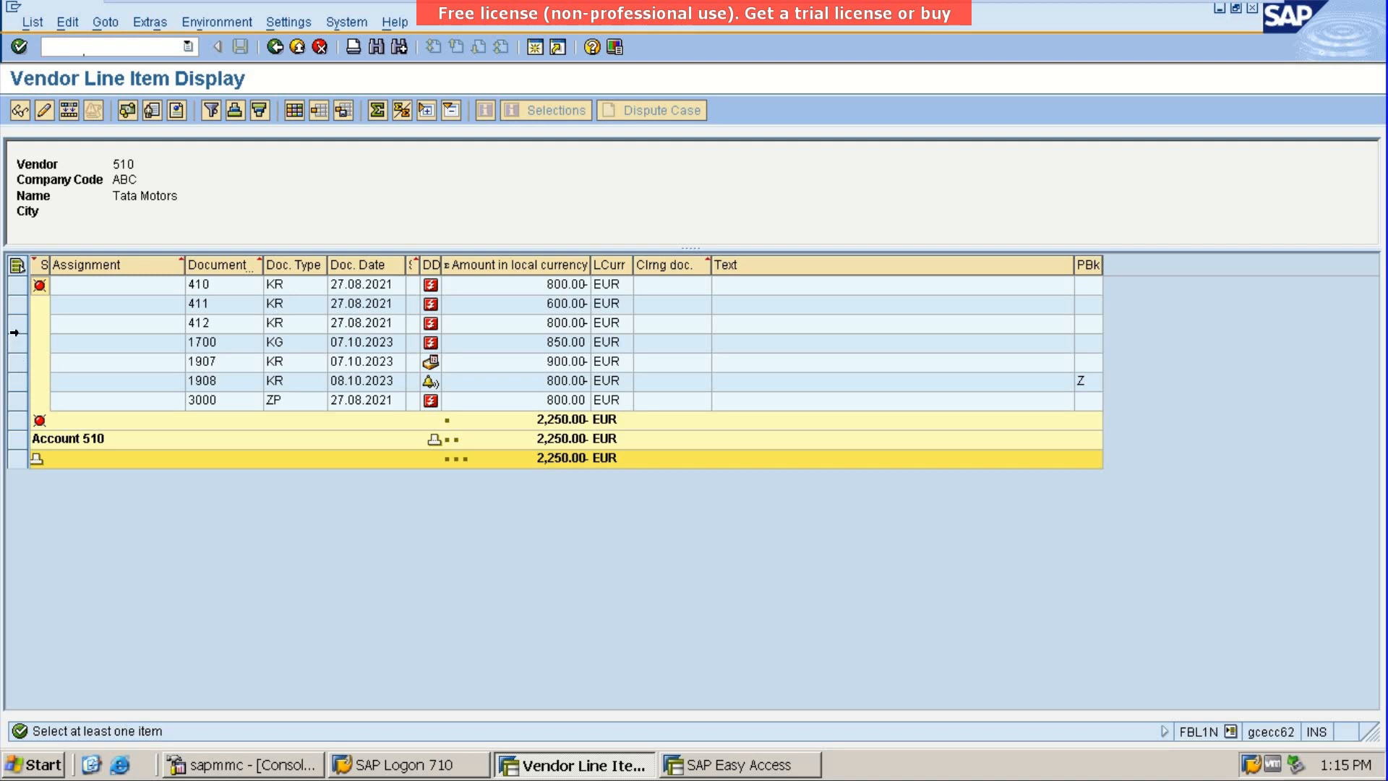
left_click_drag(13, 326, 16, 402)
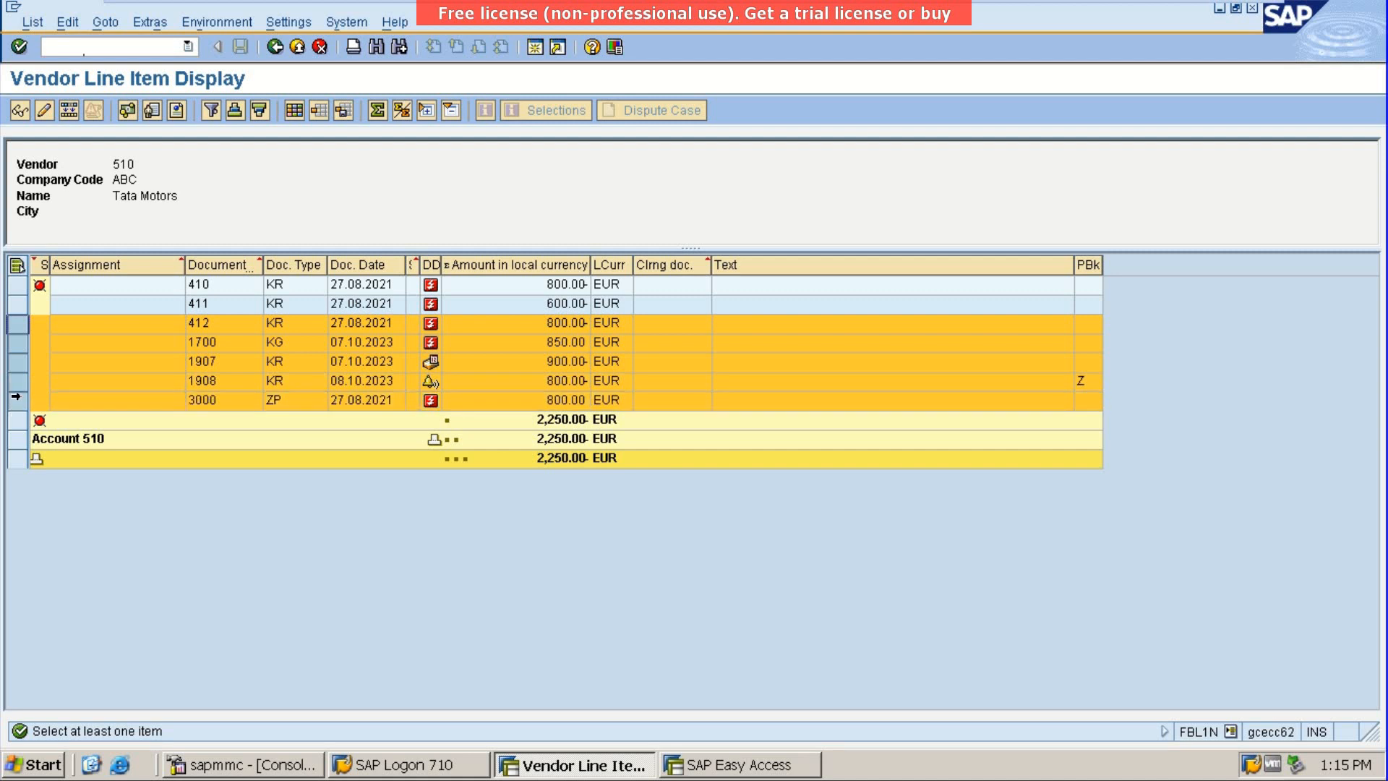
left_click(66, 111)
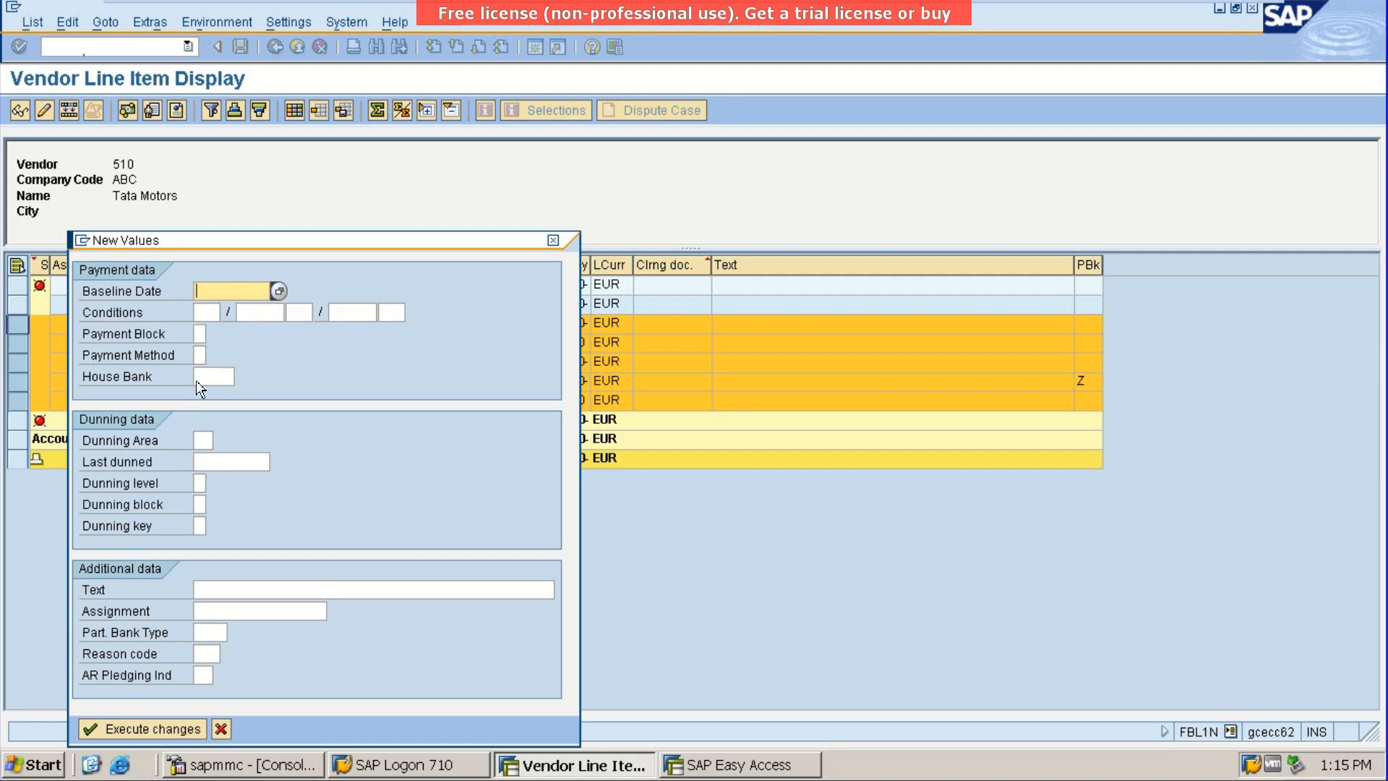
left_click(202, 335)
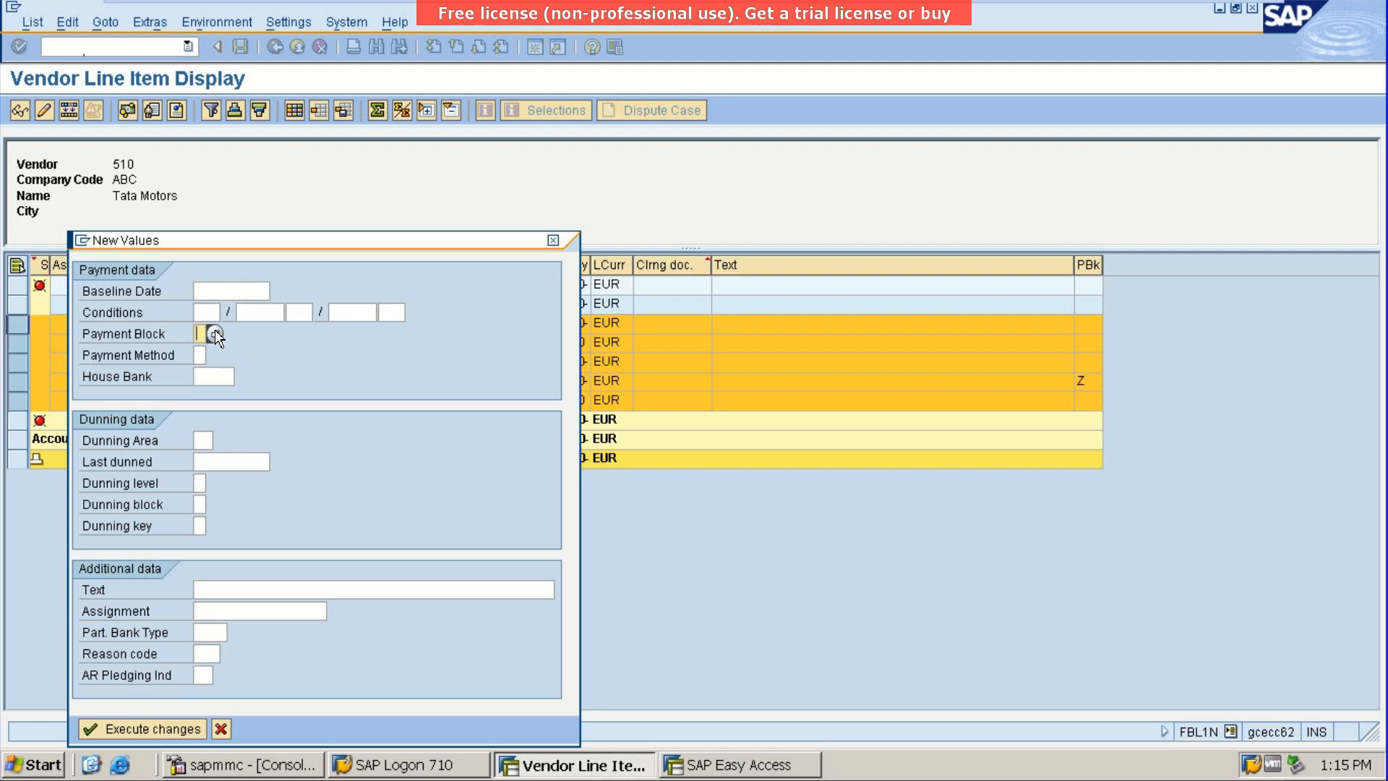
left_click(215, 333)
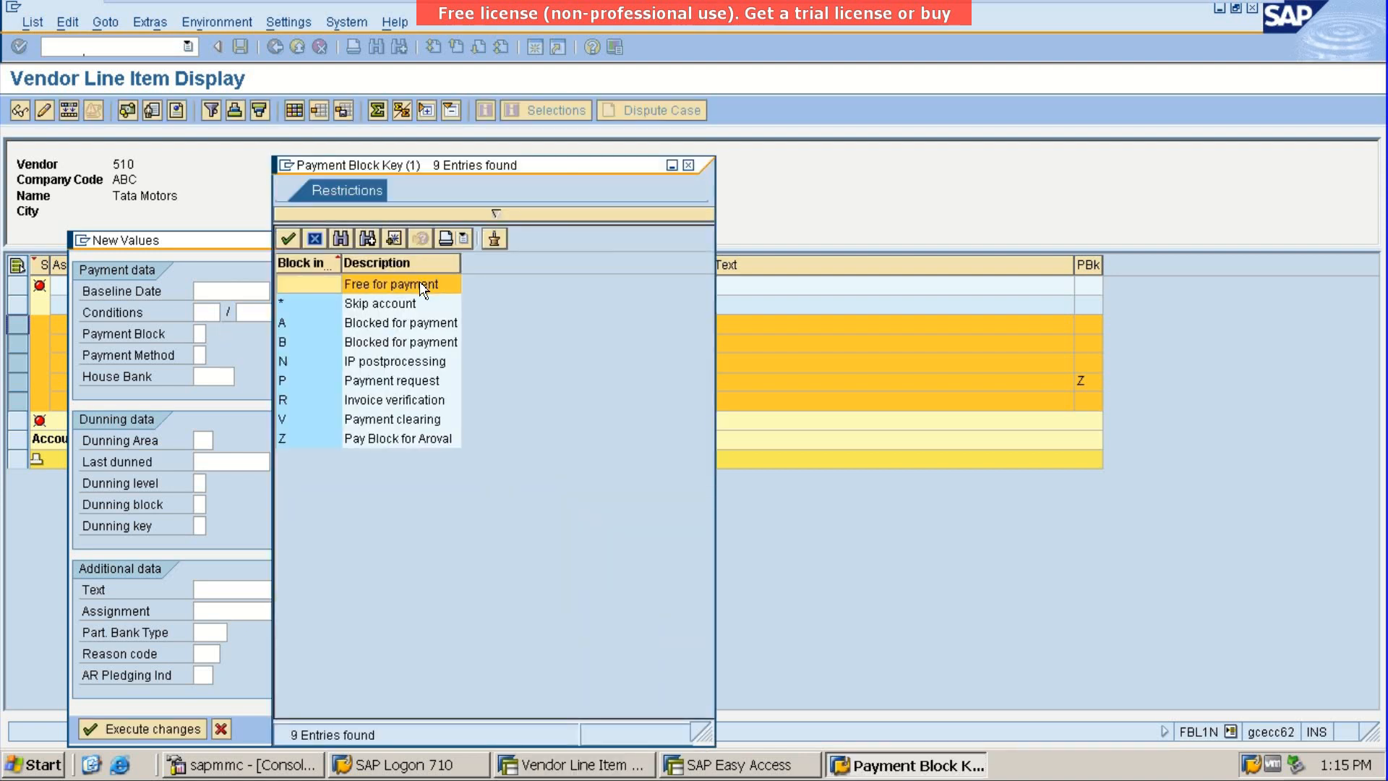
double_click(420, 284)
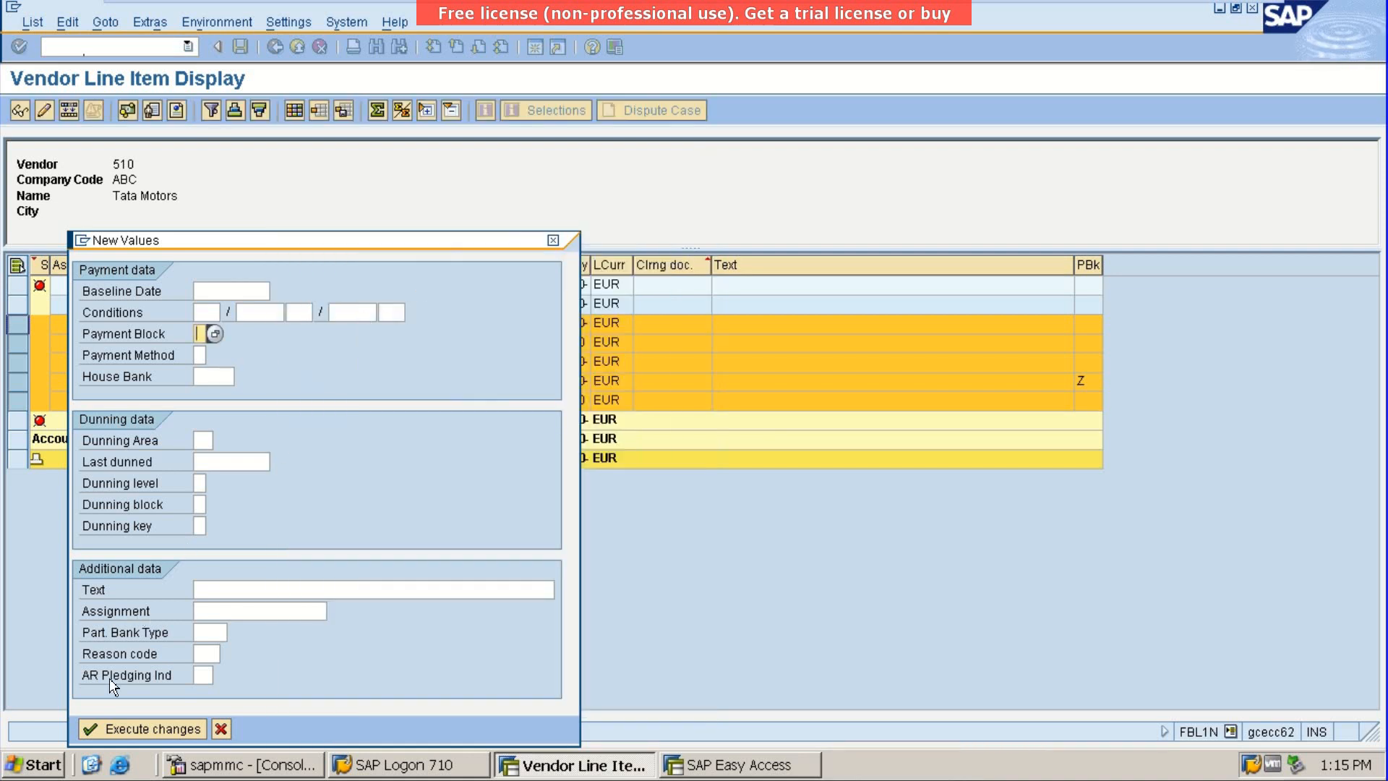
left_click(104, 726)
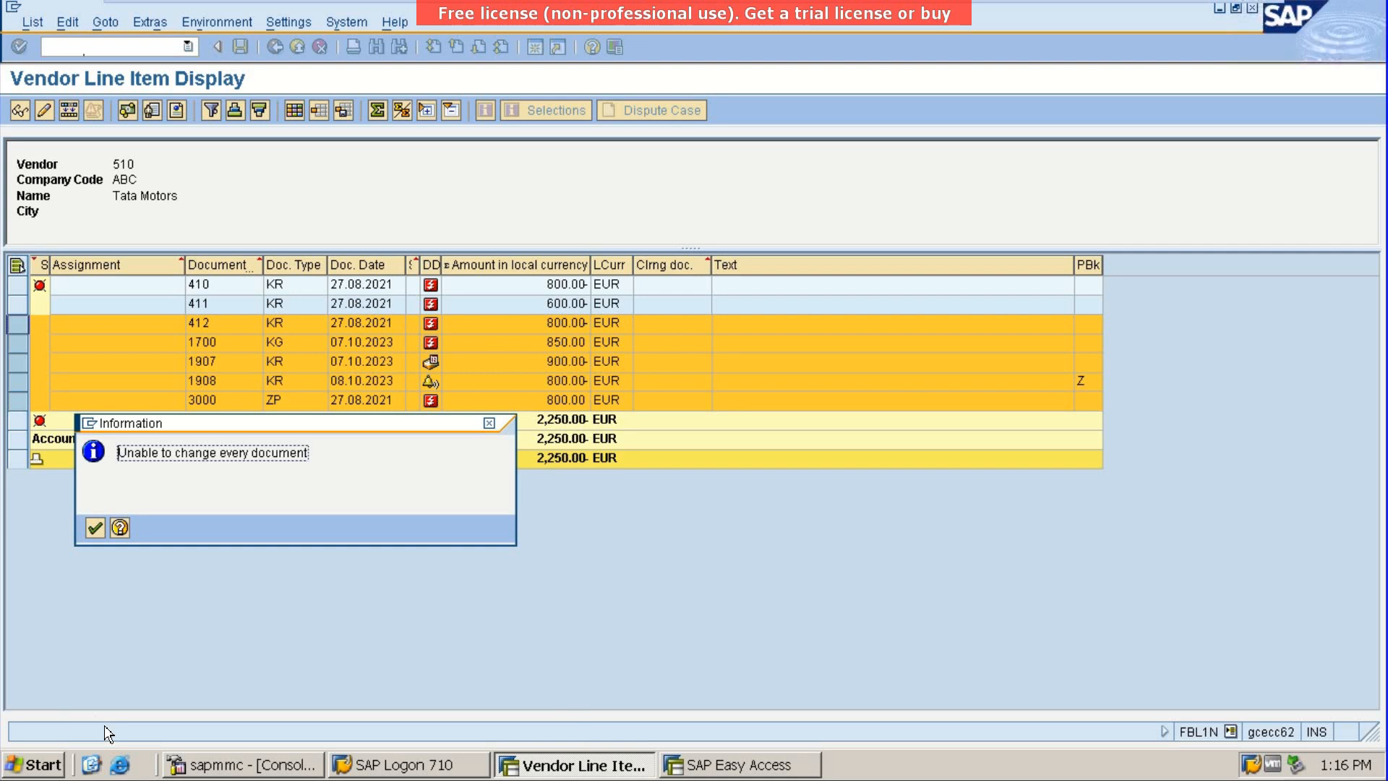
key("Return")
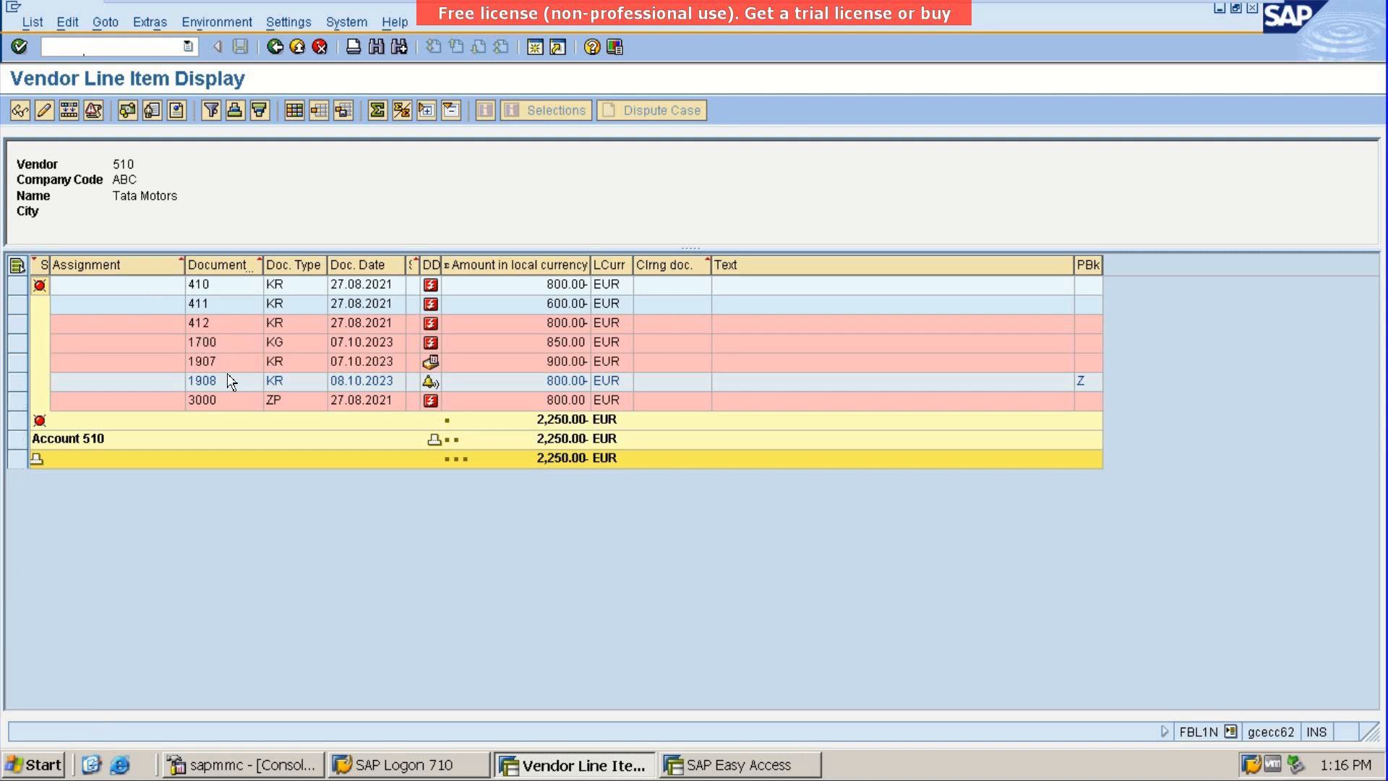
left_click(275, 46)
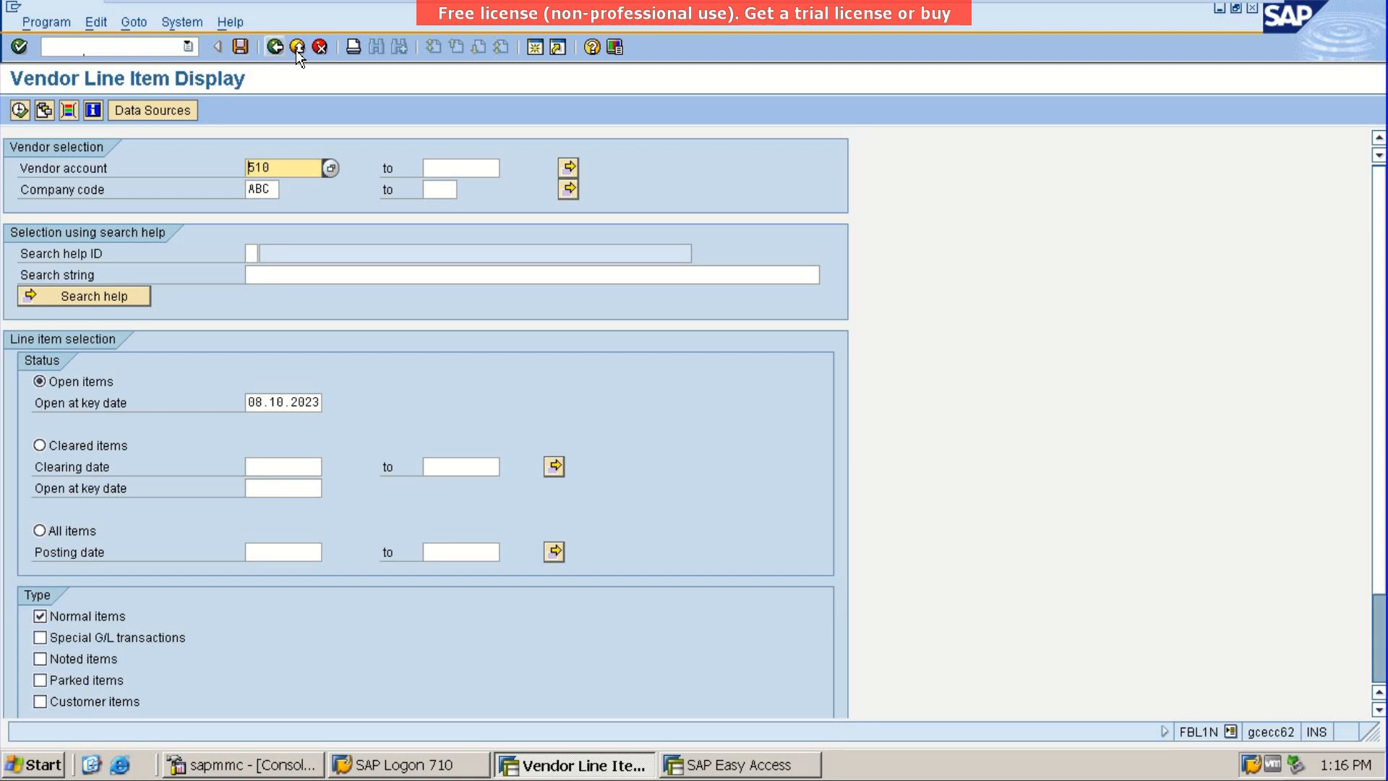
Display the Tata Motors line item of document 1908 in company code ABC with transaction FB02, and return to the start screen
left_click(297, 48)
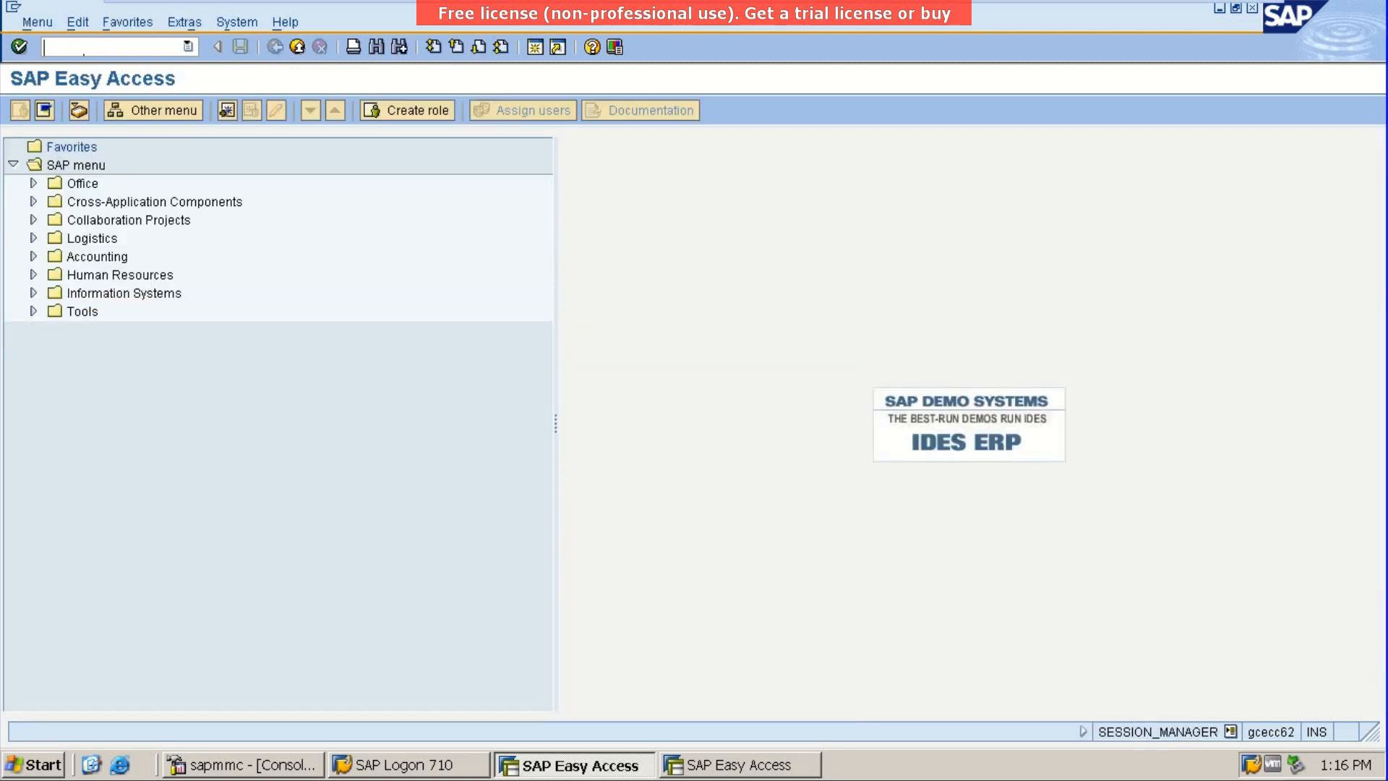
type("fb02")
key("Return")
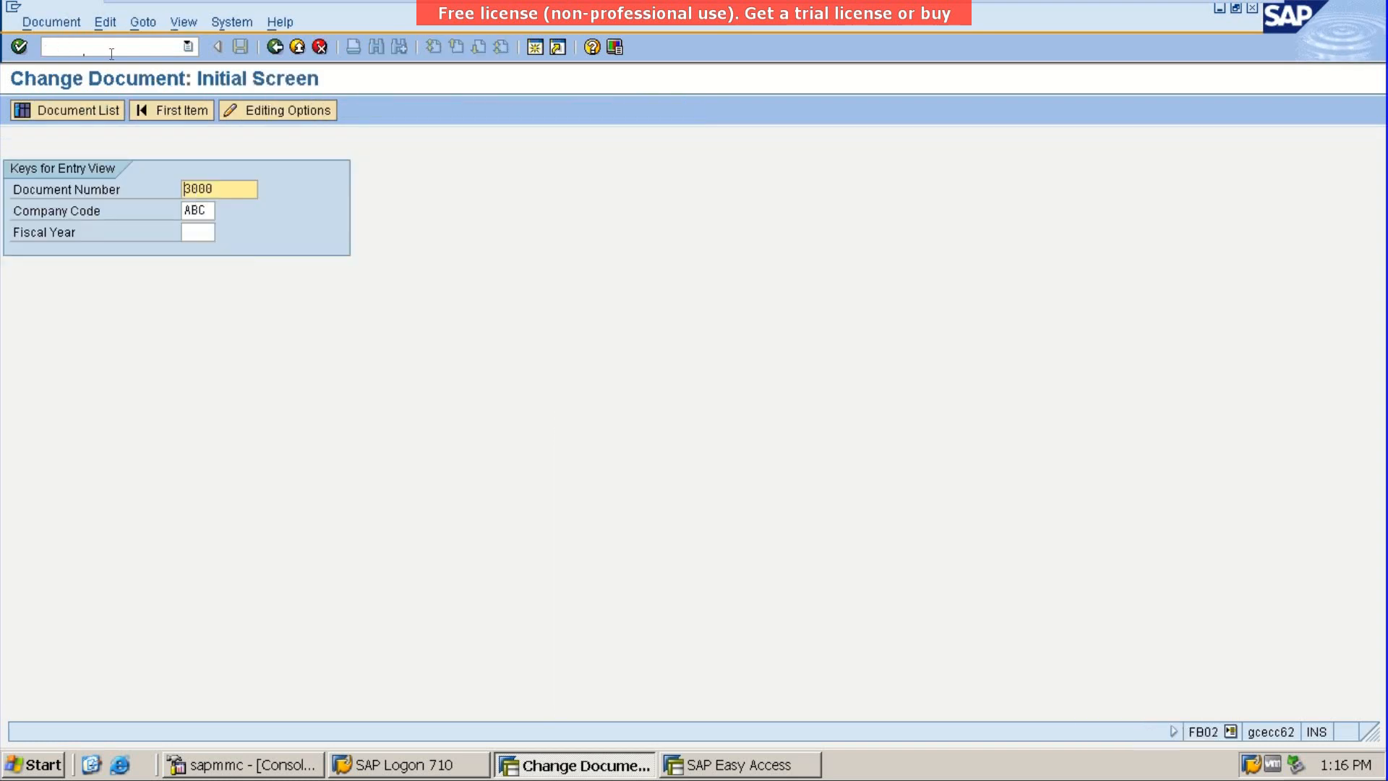
key("Delete")
key("Delete")
key("Delete")
key("Delete")
type("1908")
key("Return")
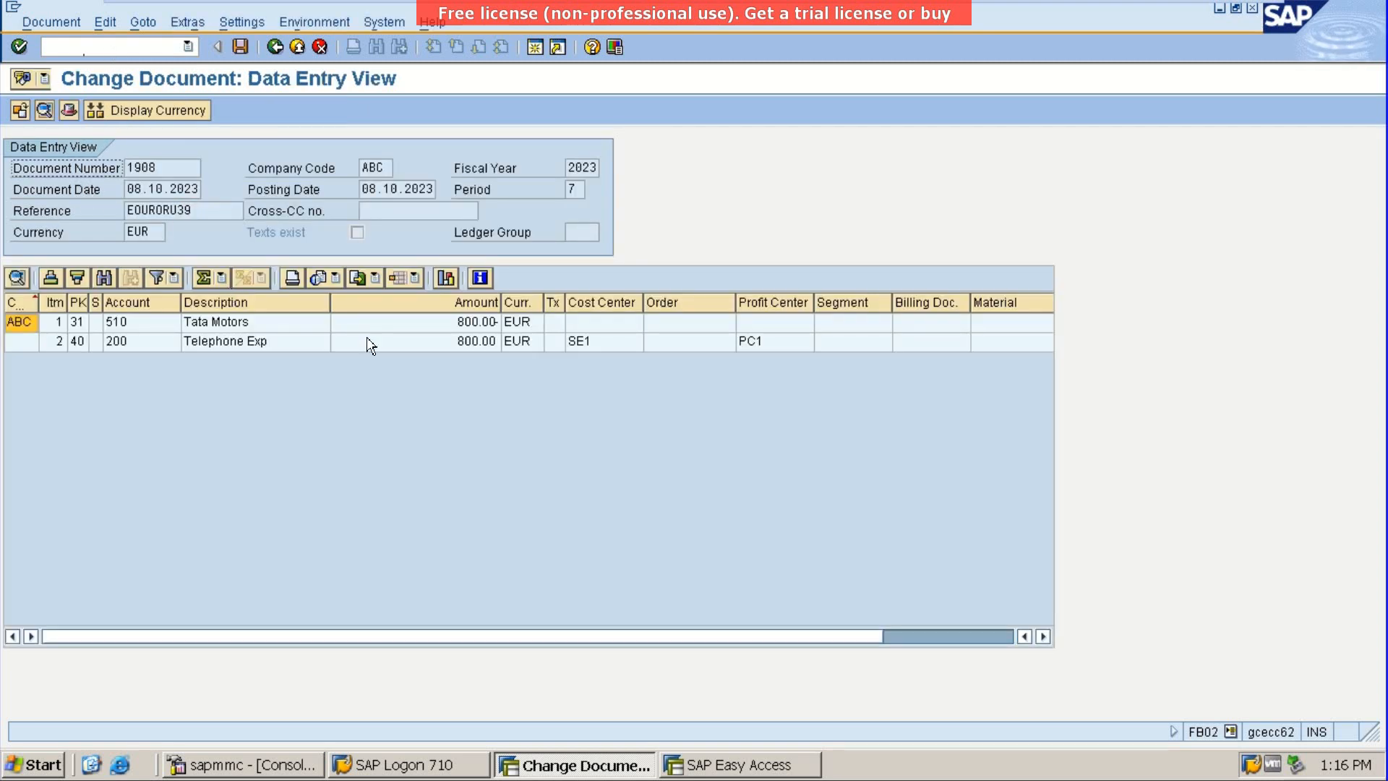
double_click(284, 324)
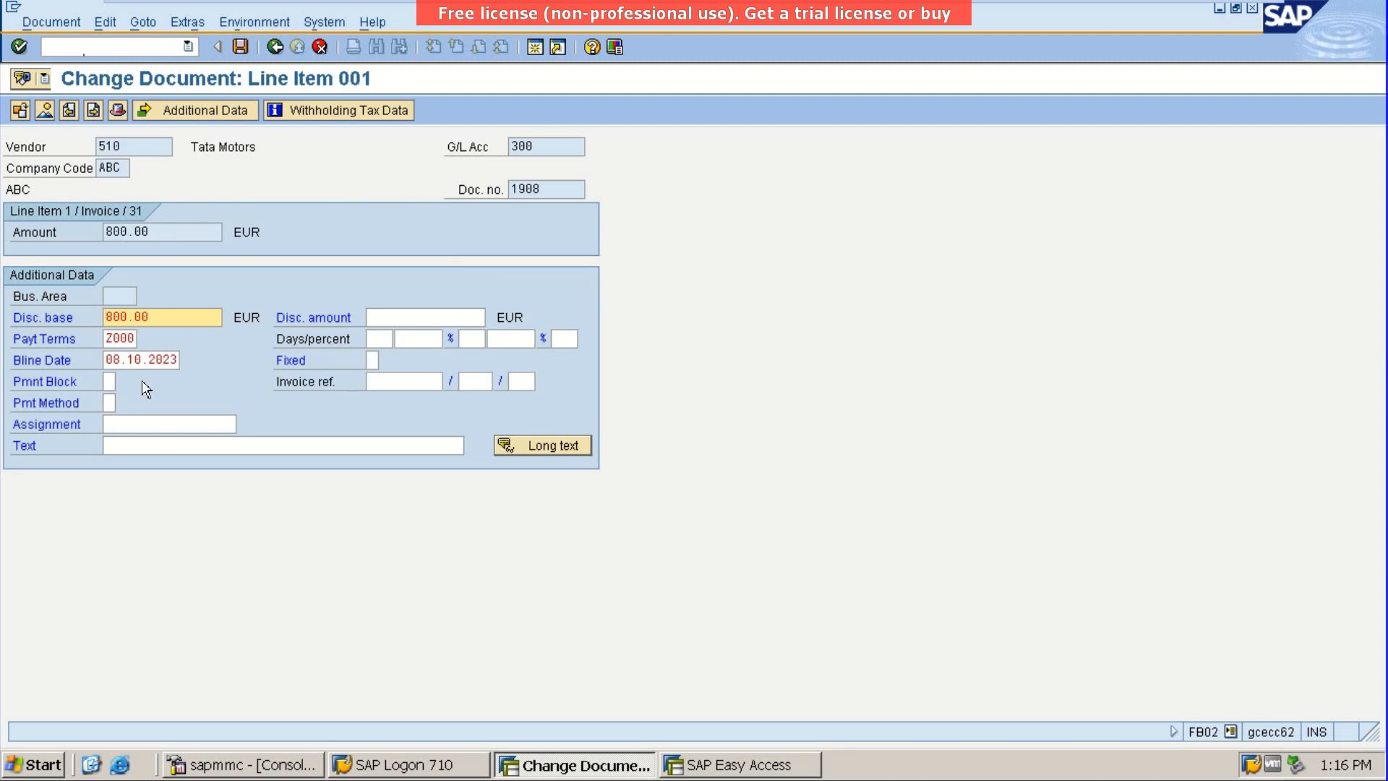
left_click(275, 47)
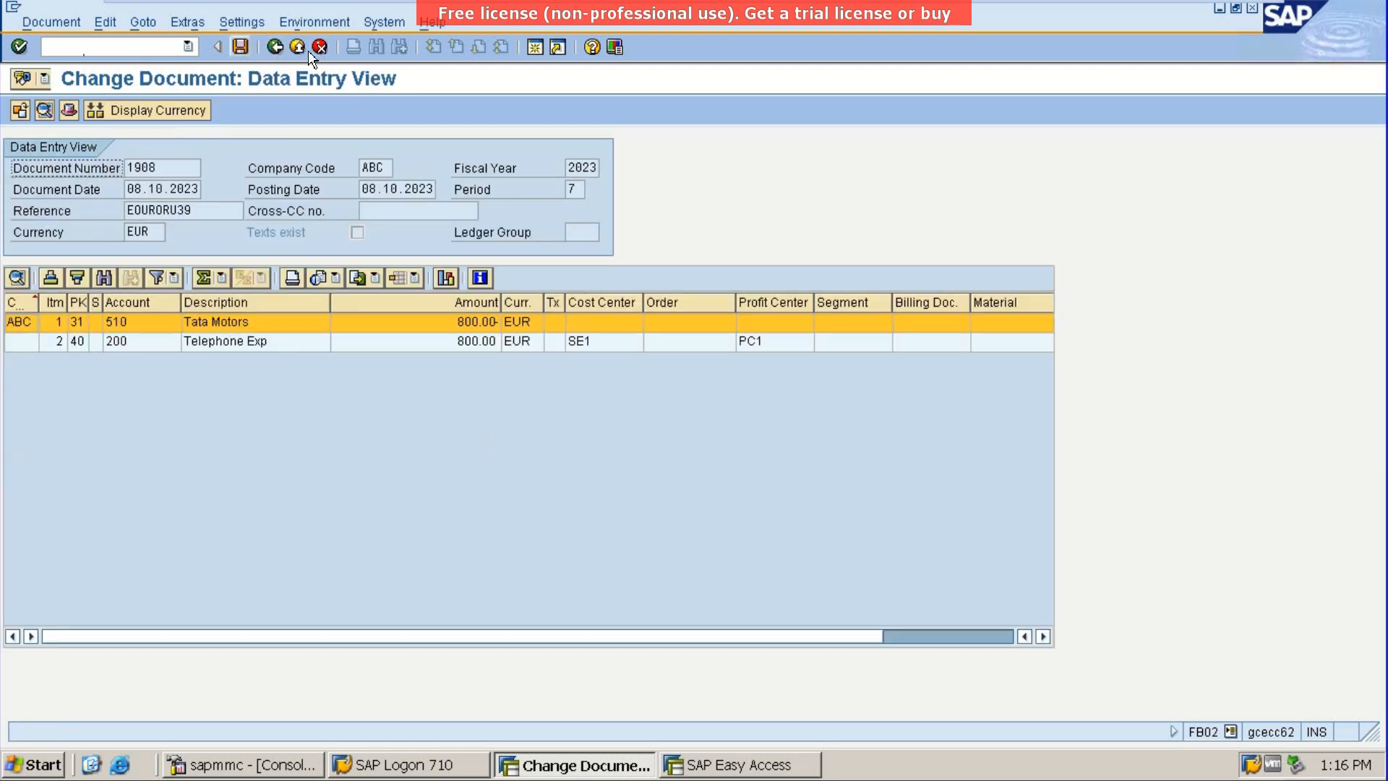
left_click(301, 50)
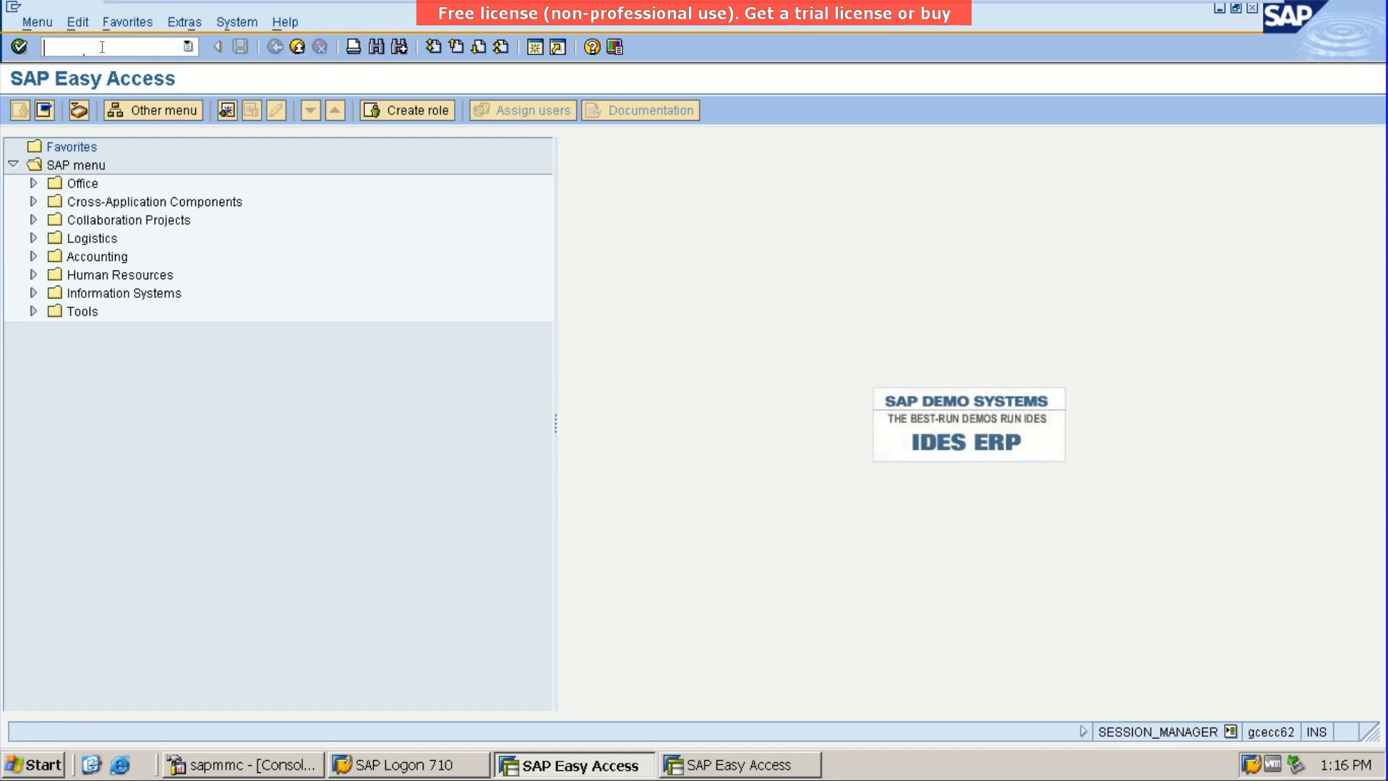
Start the outgoing payment posting with transaction /nf-53 from the command history
type("fb")
key("BackSpace")
key("BackSpace")
left_click(194, 45)
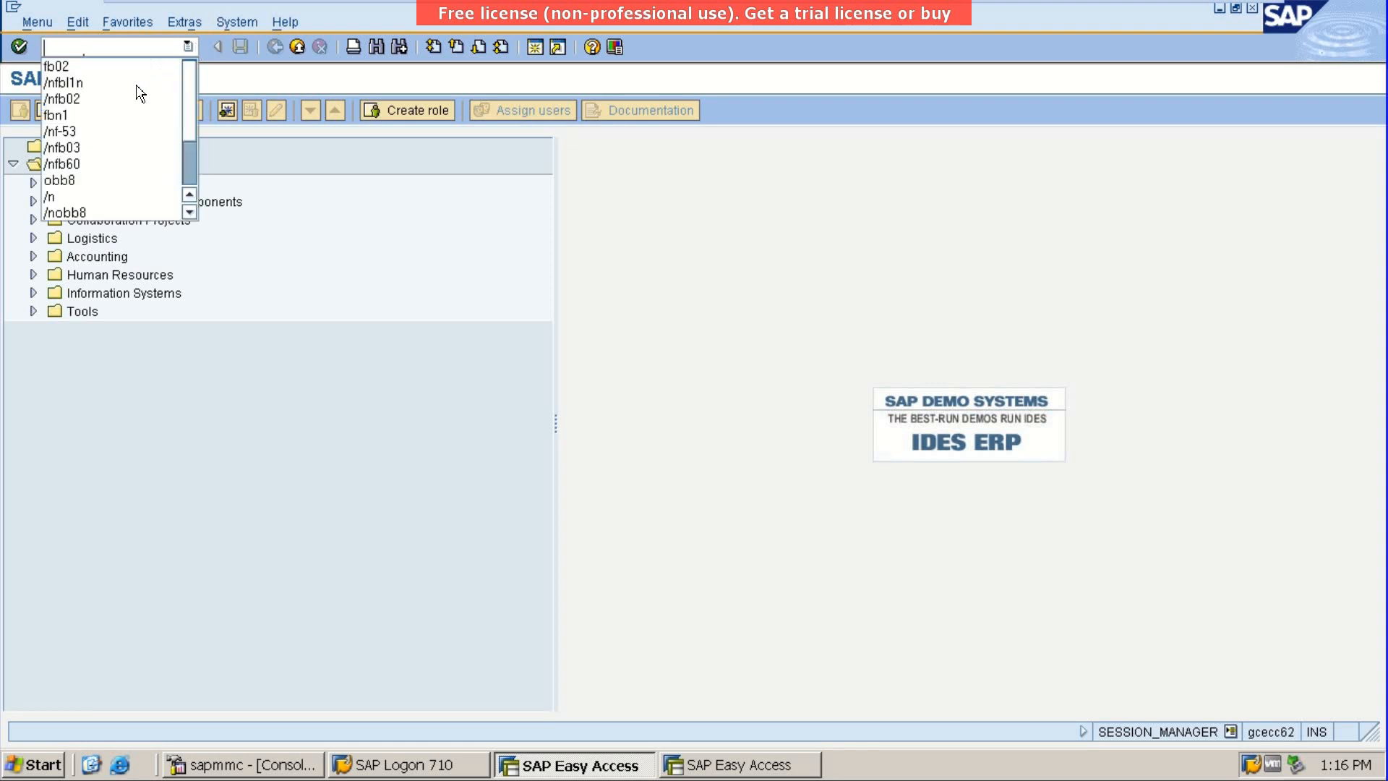
left_click(100, 132)
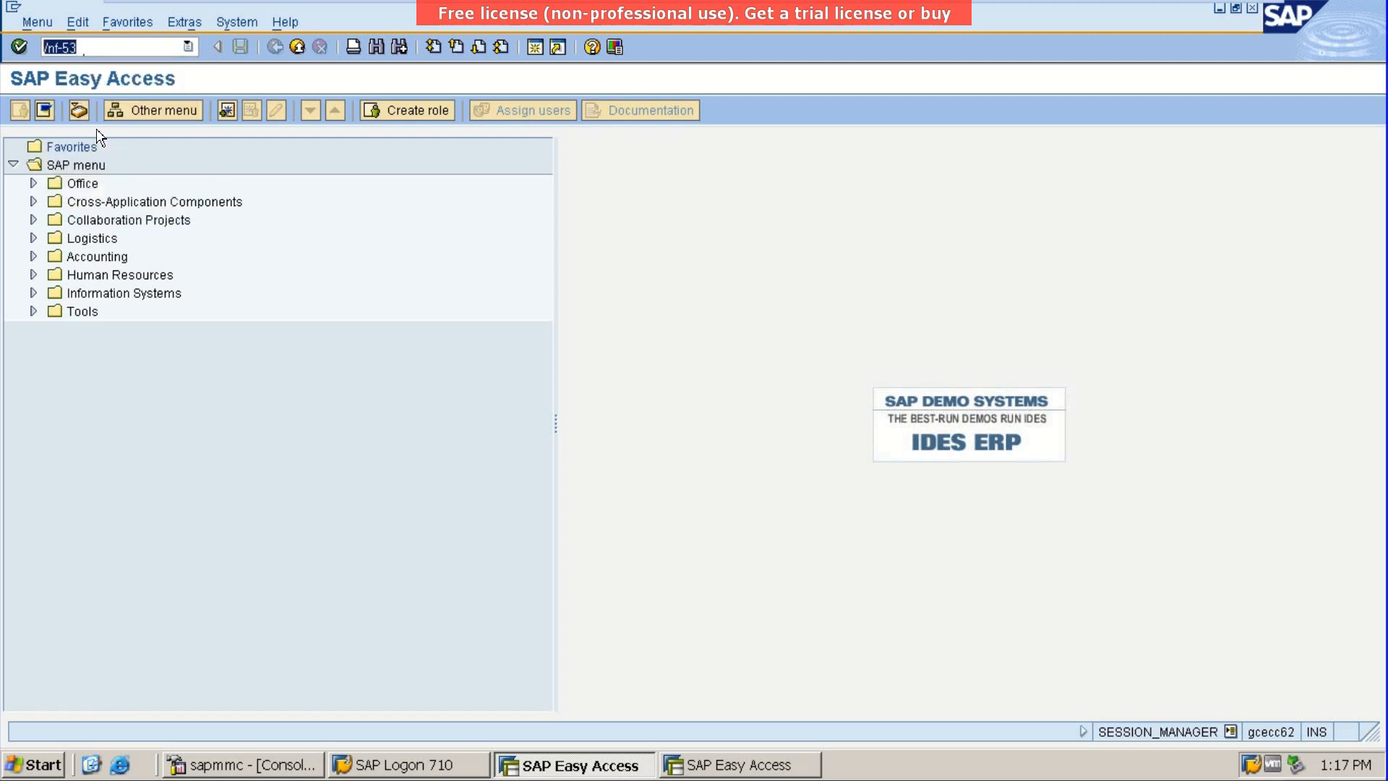
key("Return")
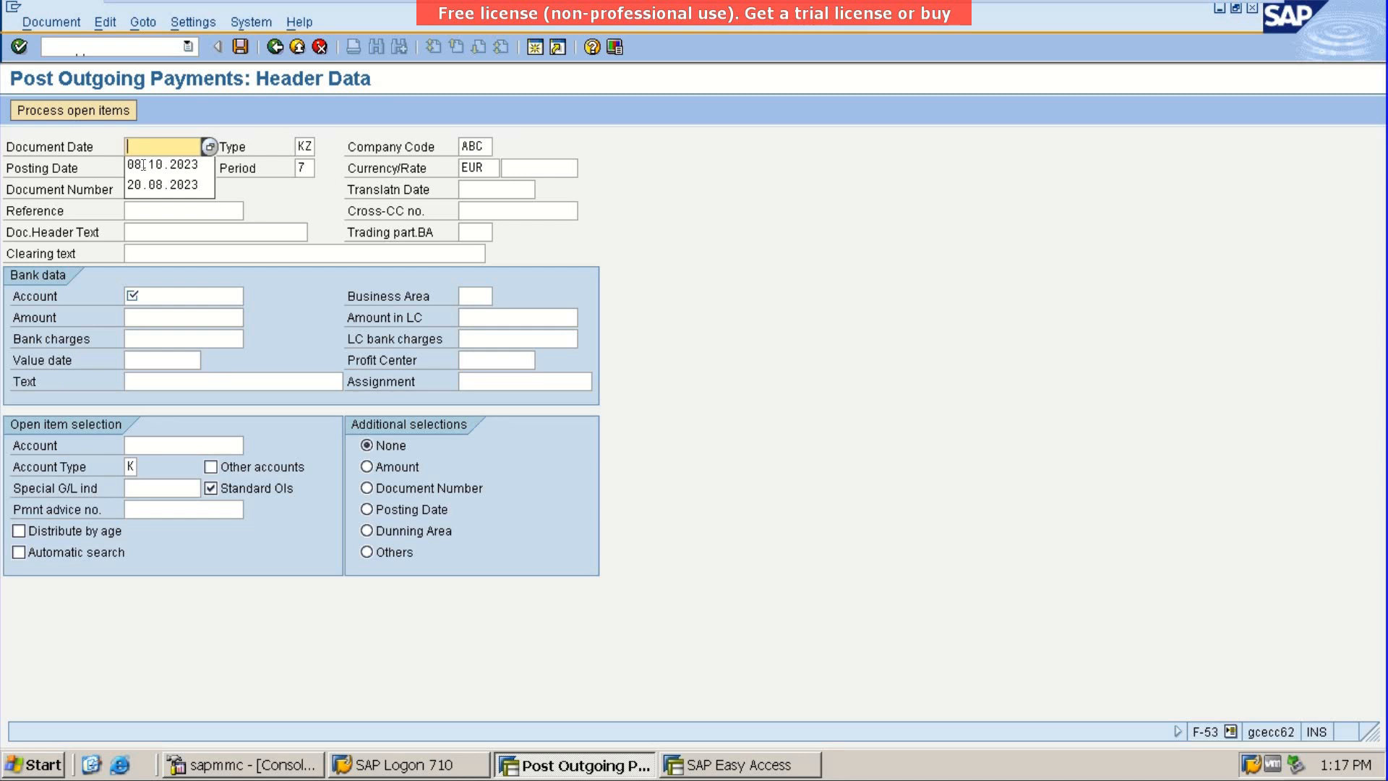
Enter document date 08.10.2023, bank G/L account 101, amount 1 and vendor 510 in the payment header, and process the open items
left_click(142, 164)
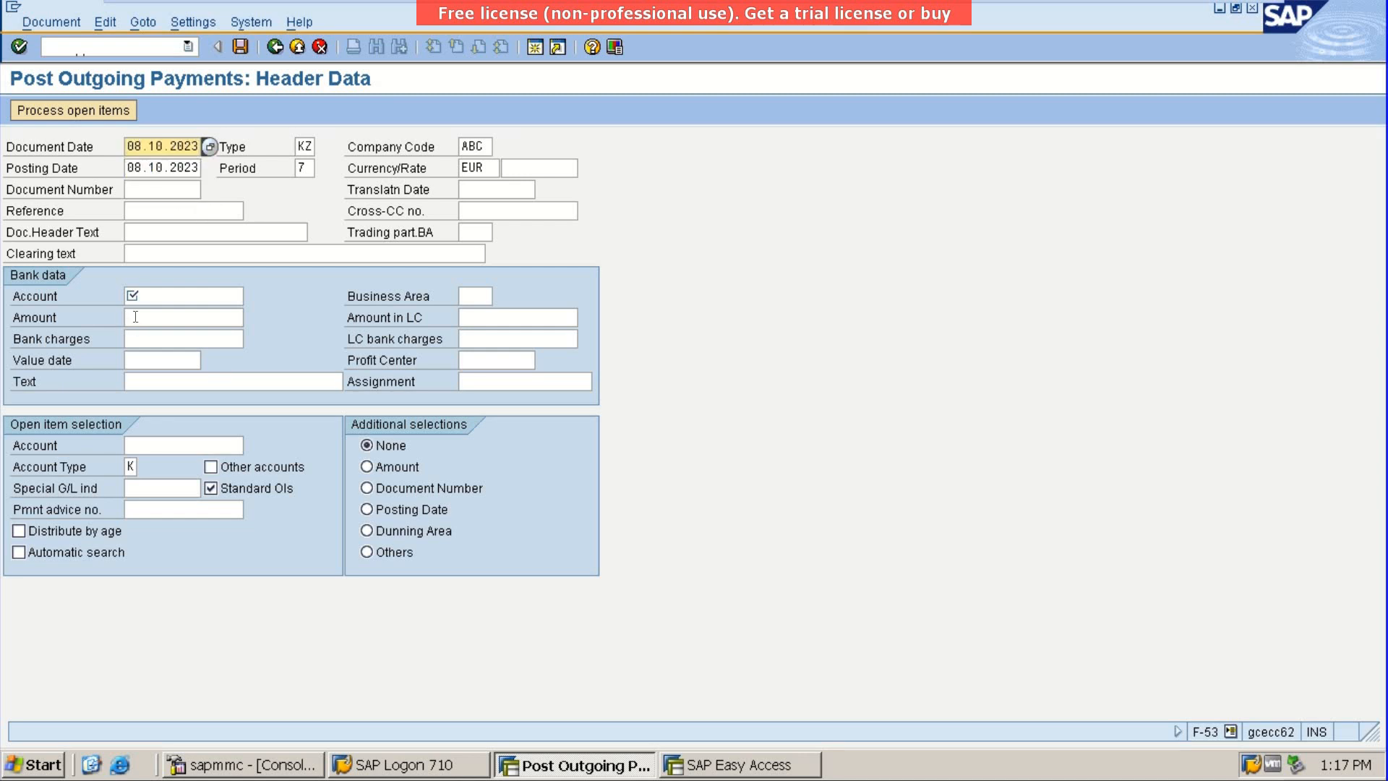
left_click(143, 300)
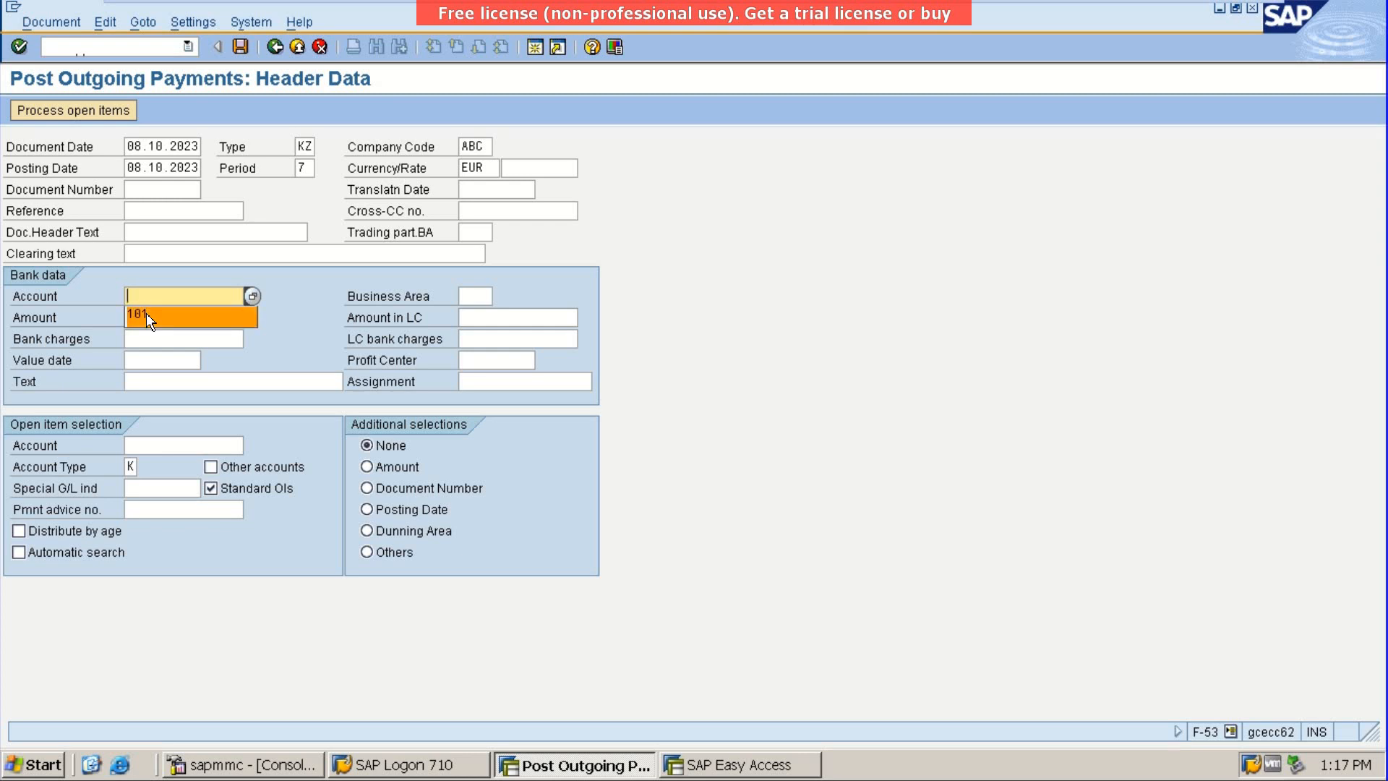
left_click(146, 314)
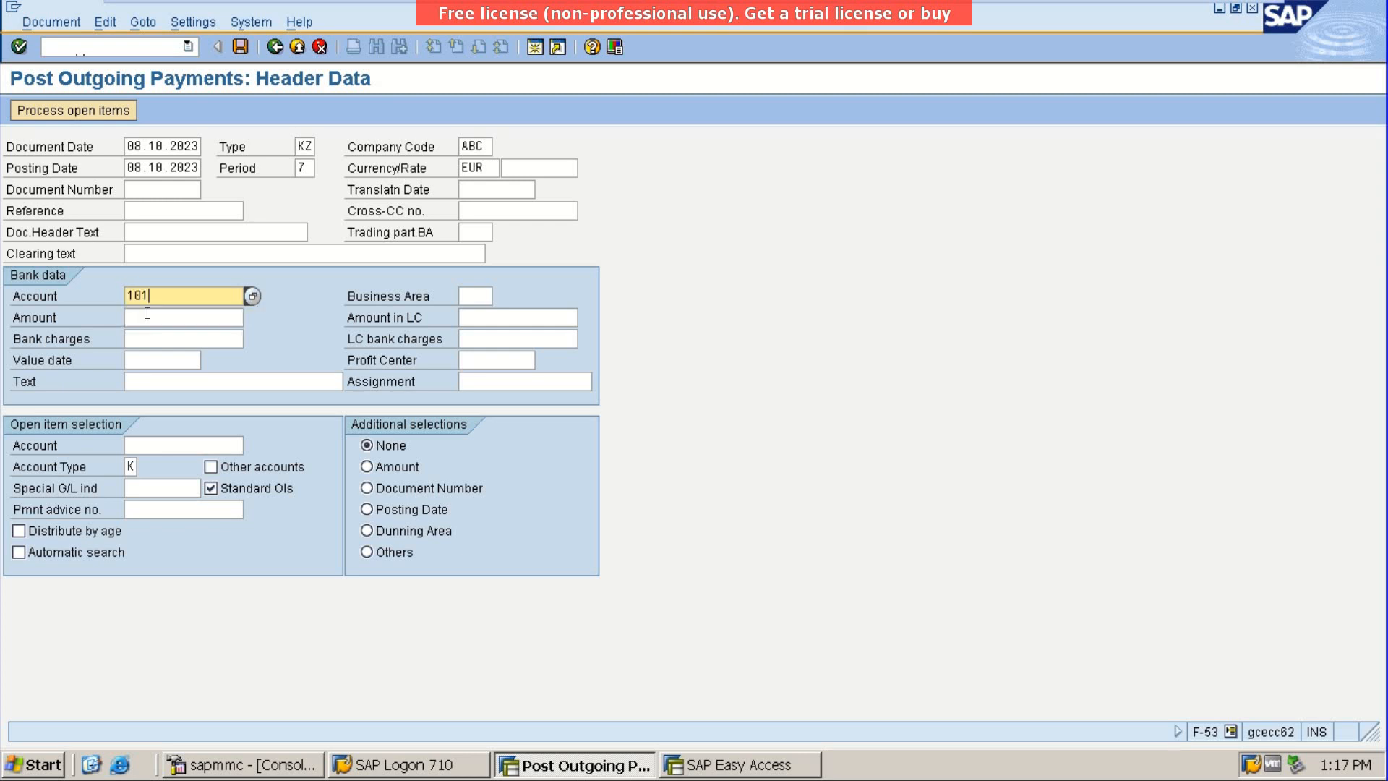
left_click(147, 447)
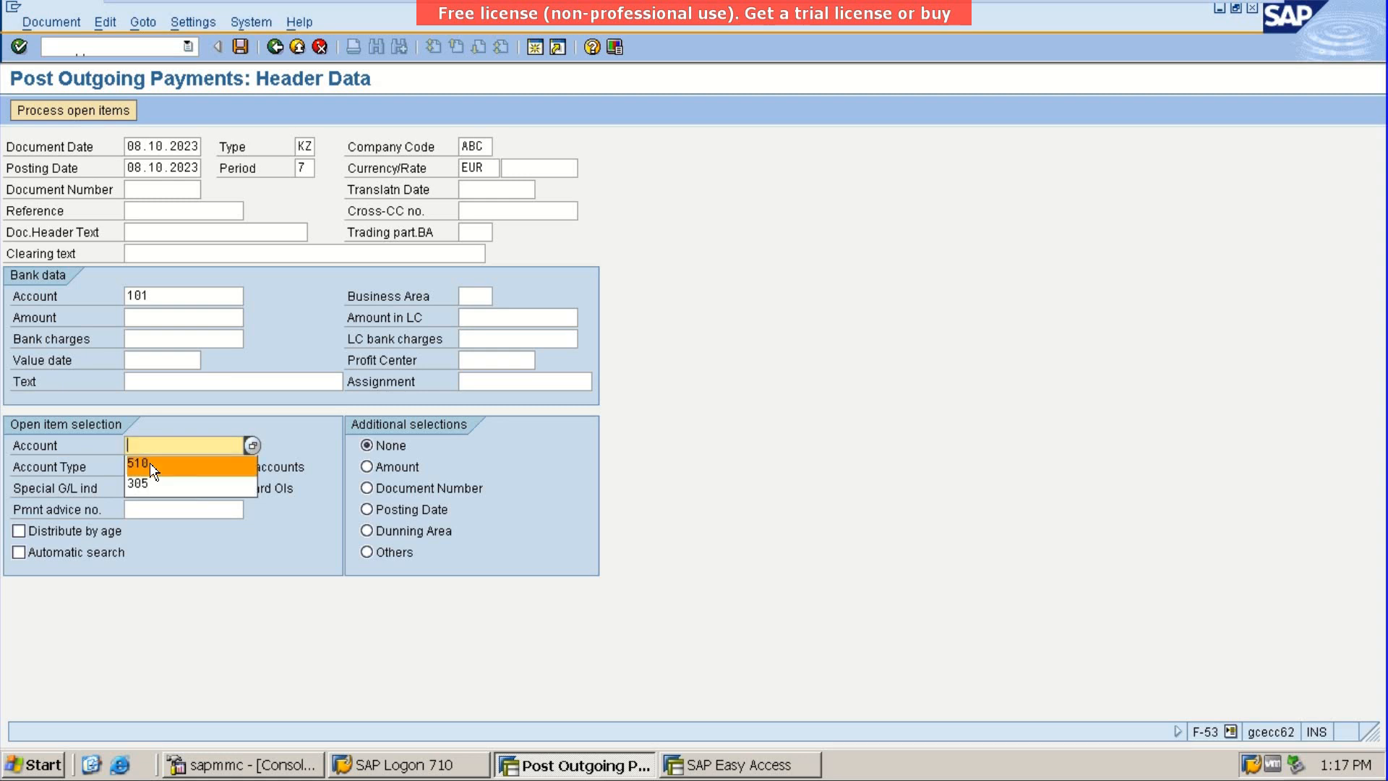
left_click(150, 463)
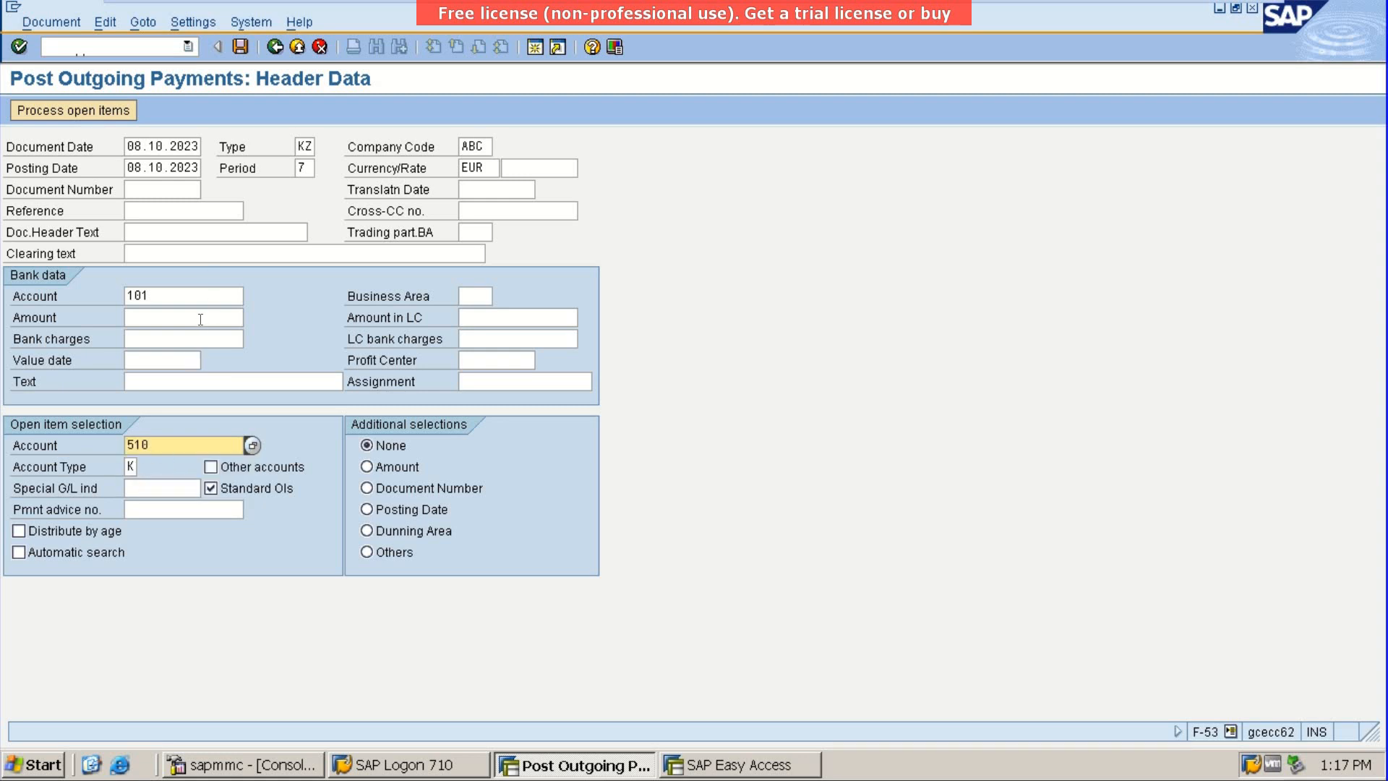
left_click(201, 319)
type("1")
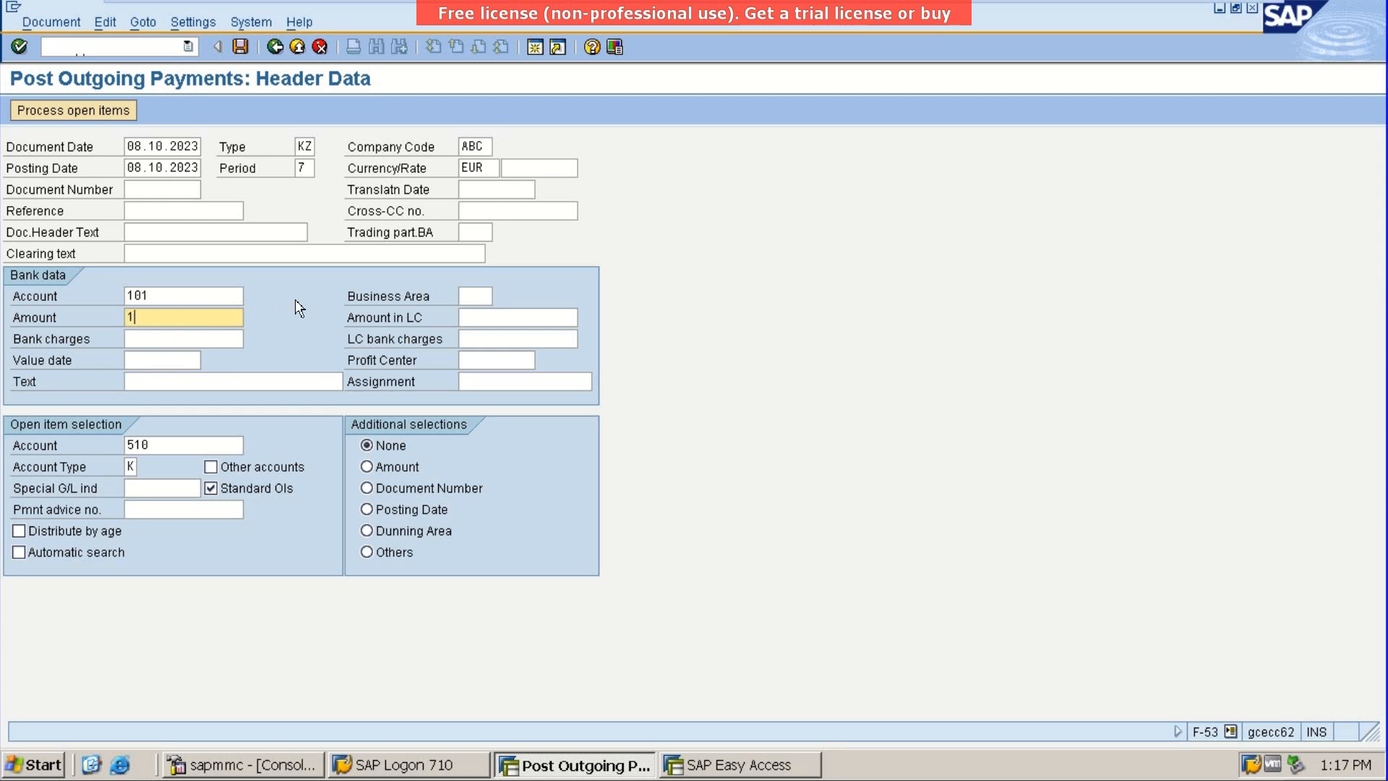
key("Return")
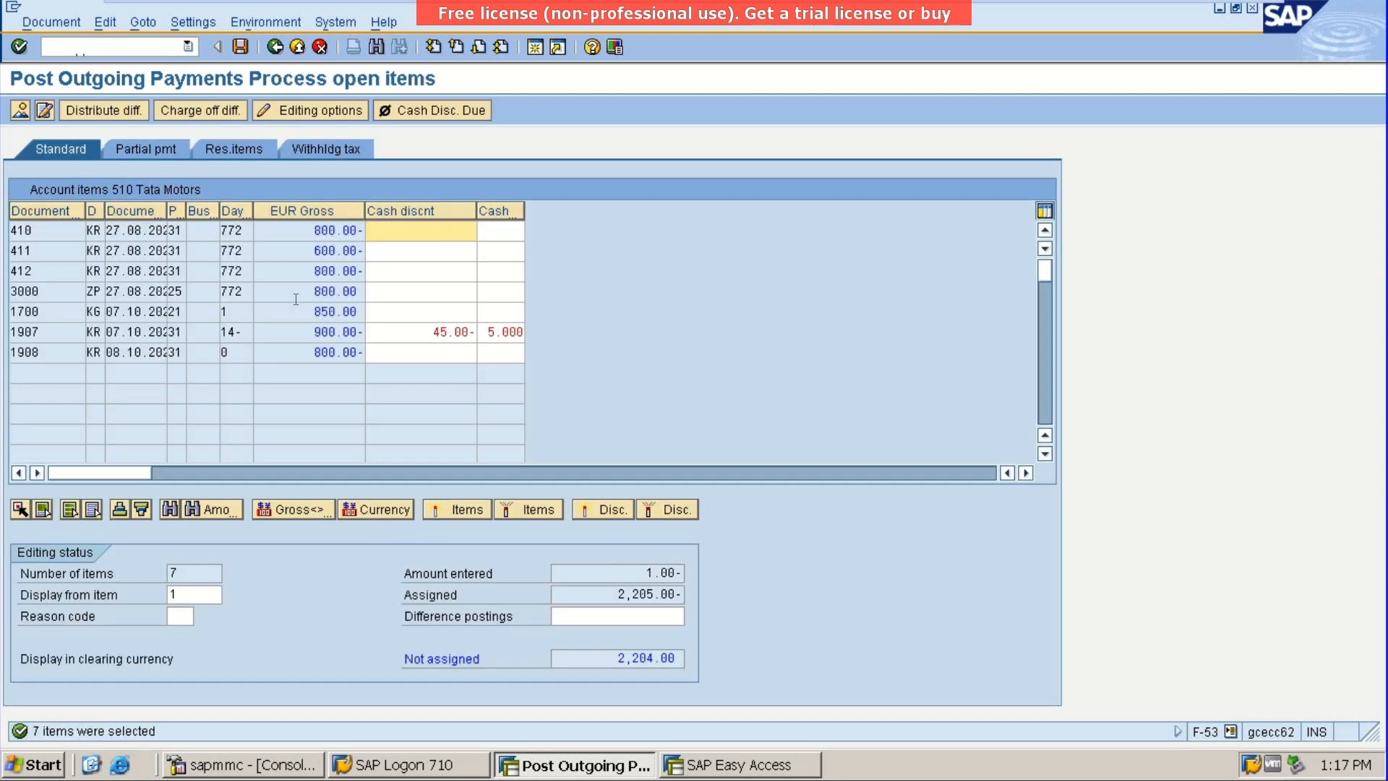
Deactivate all the vendor's open items: 410, 411, 412, 3000, 1700, 1907 and 1908
double_click(313, 229)
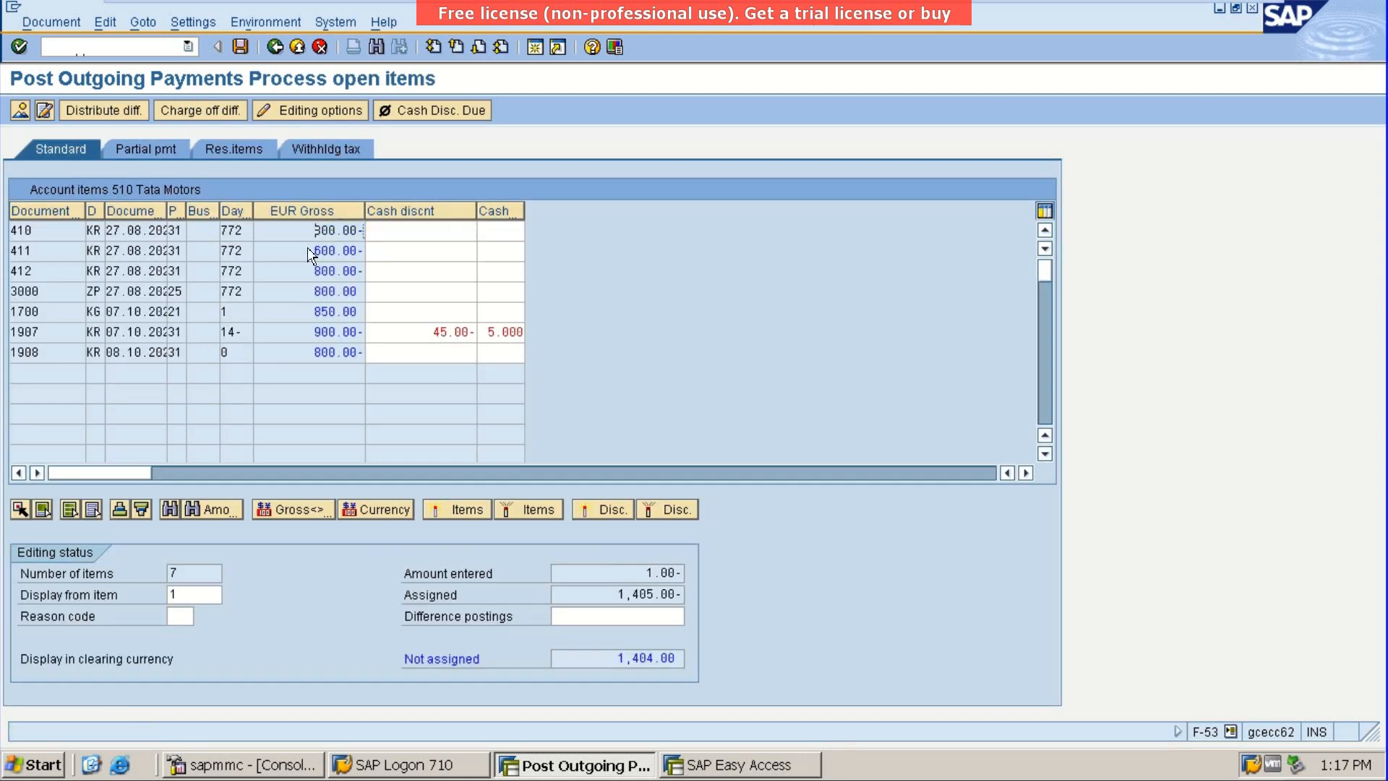
double_click(297, 262)
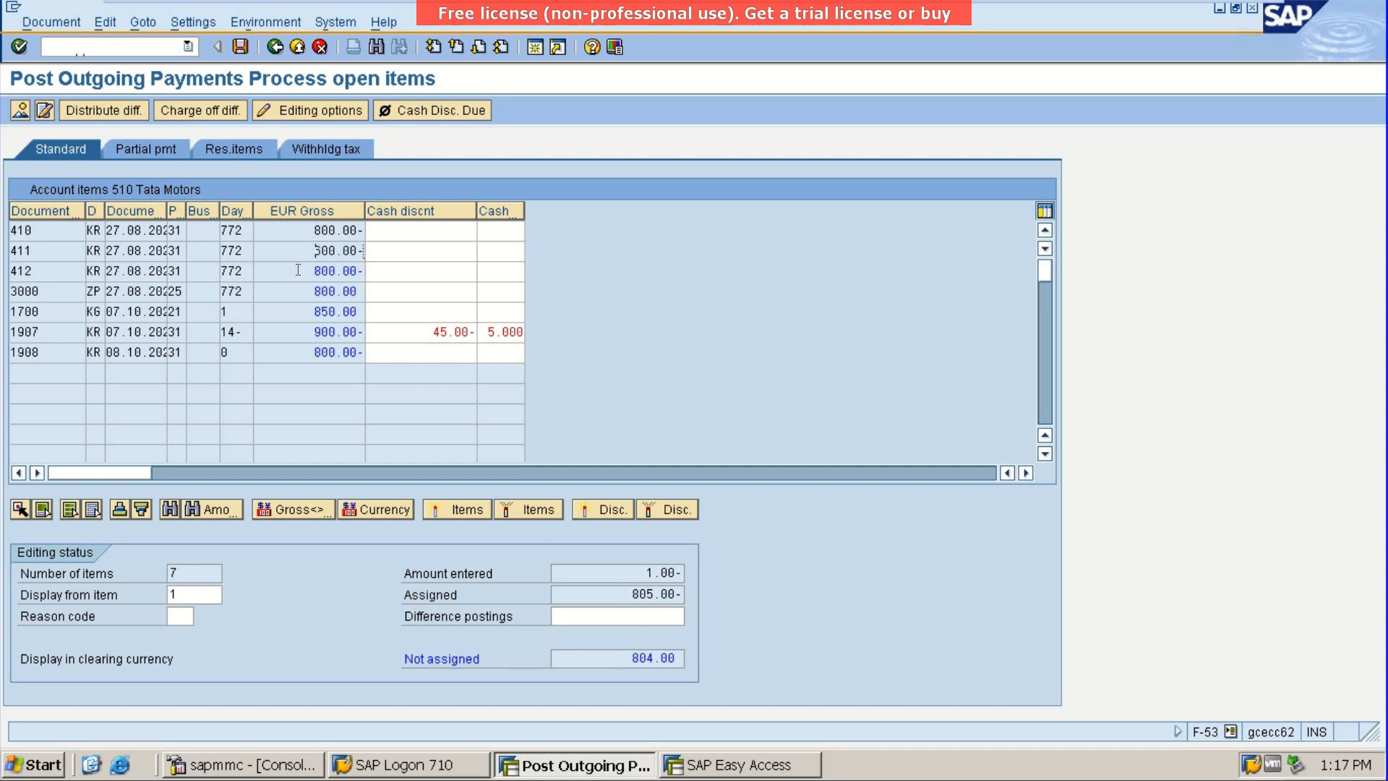
double_click(292, 273)
double_click(289, 292)
double_click(289, 314)
double_click(291, 332)
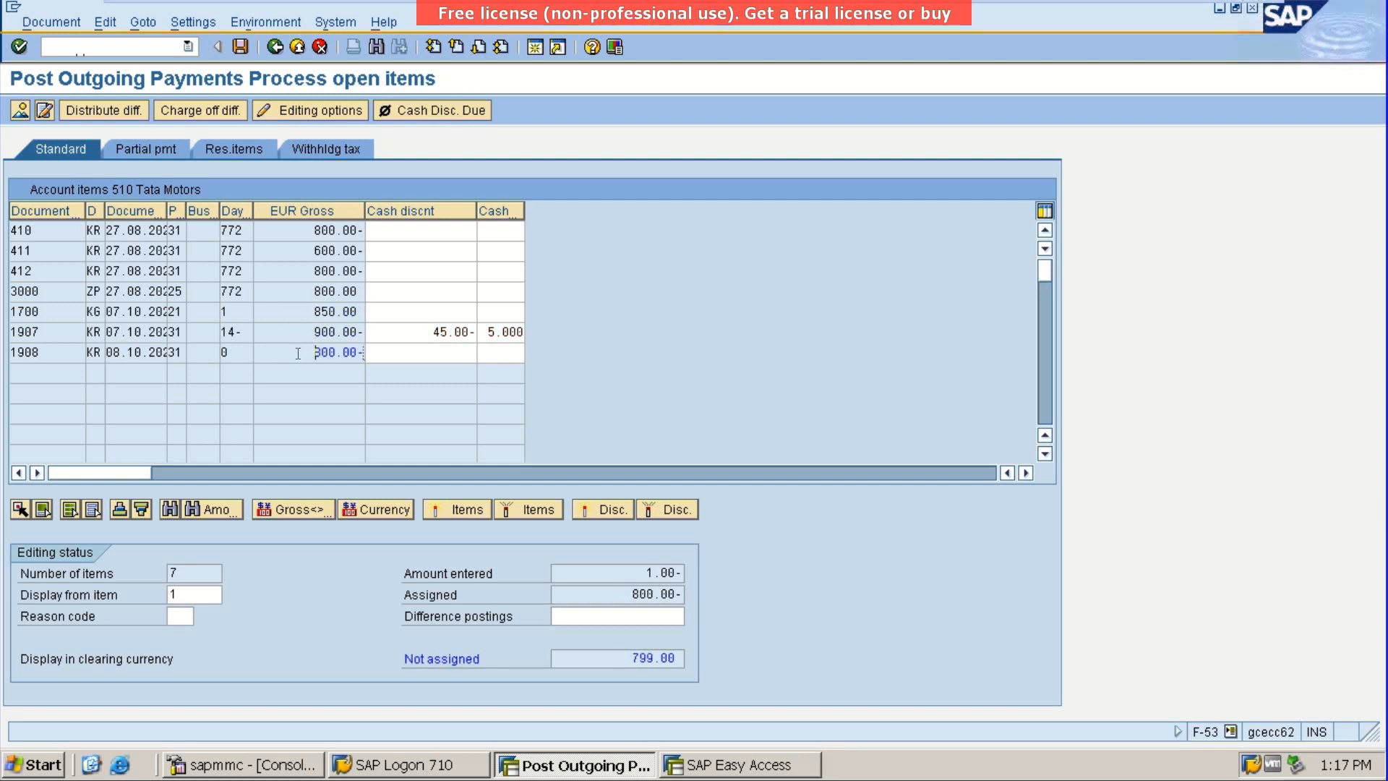
double_click(298, 353)
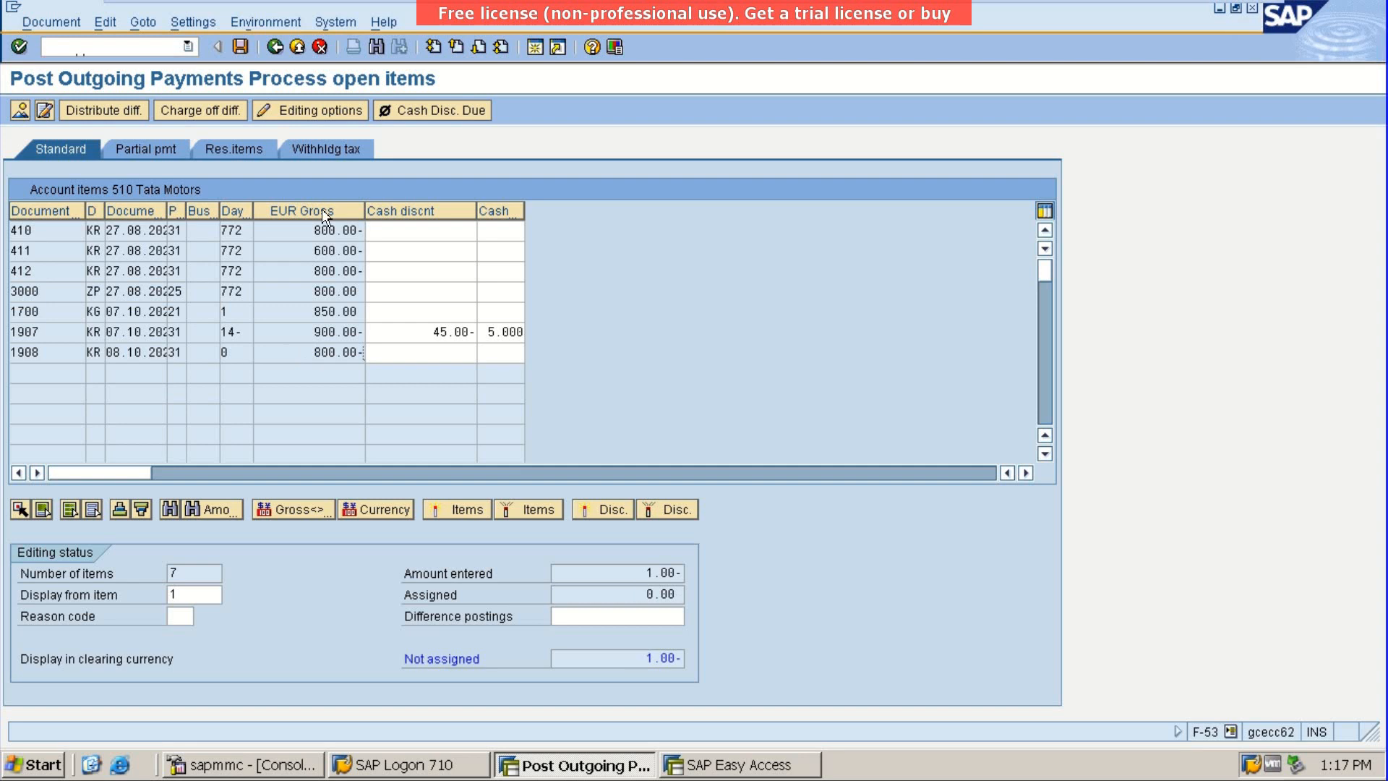
Process vendor 510's open items again from the payment overview, and activate only the 800.00 EUR item of document 1908
left_click(181, 115)
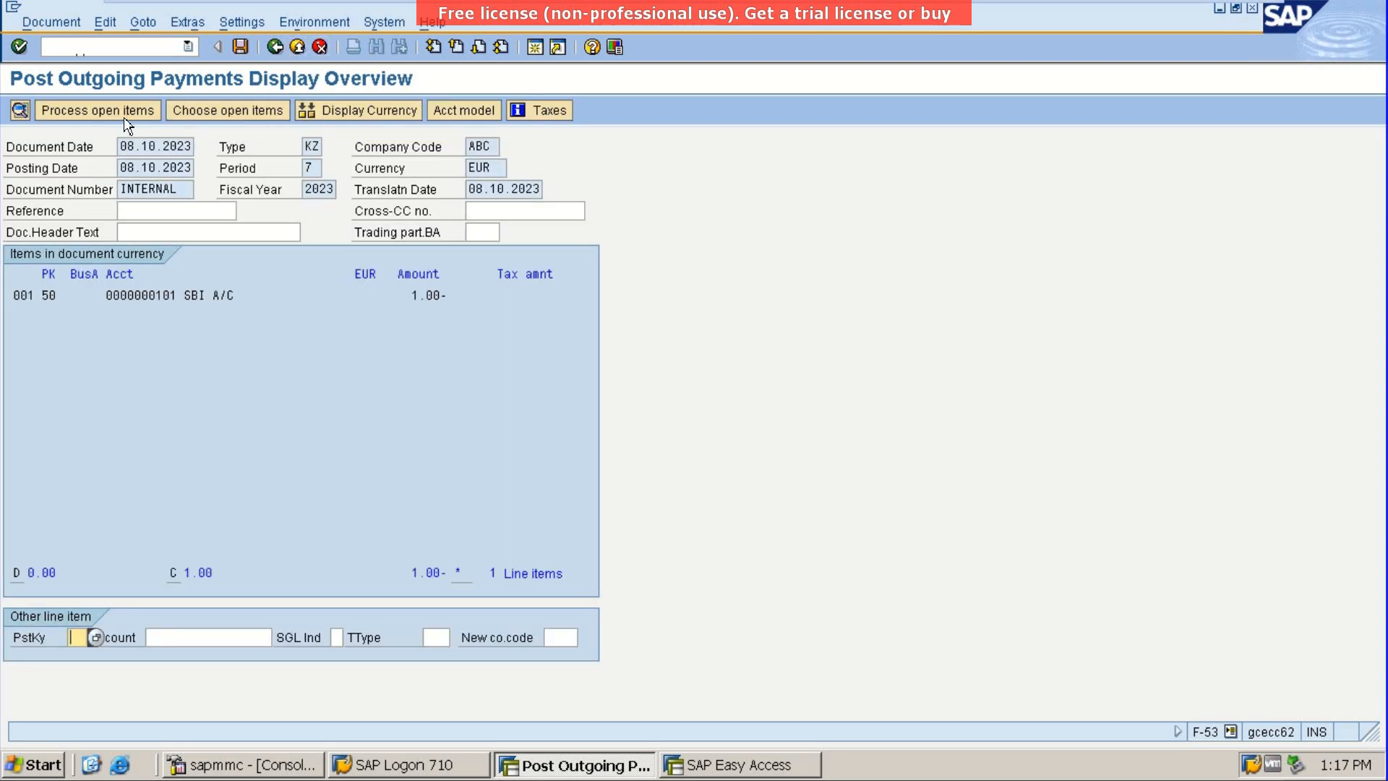
left_click(221, 112)
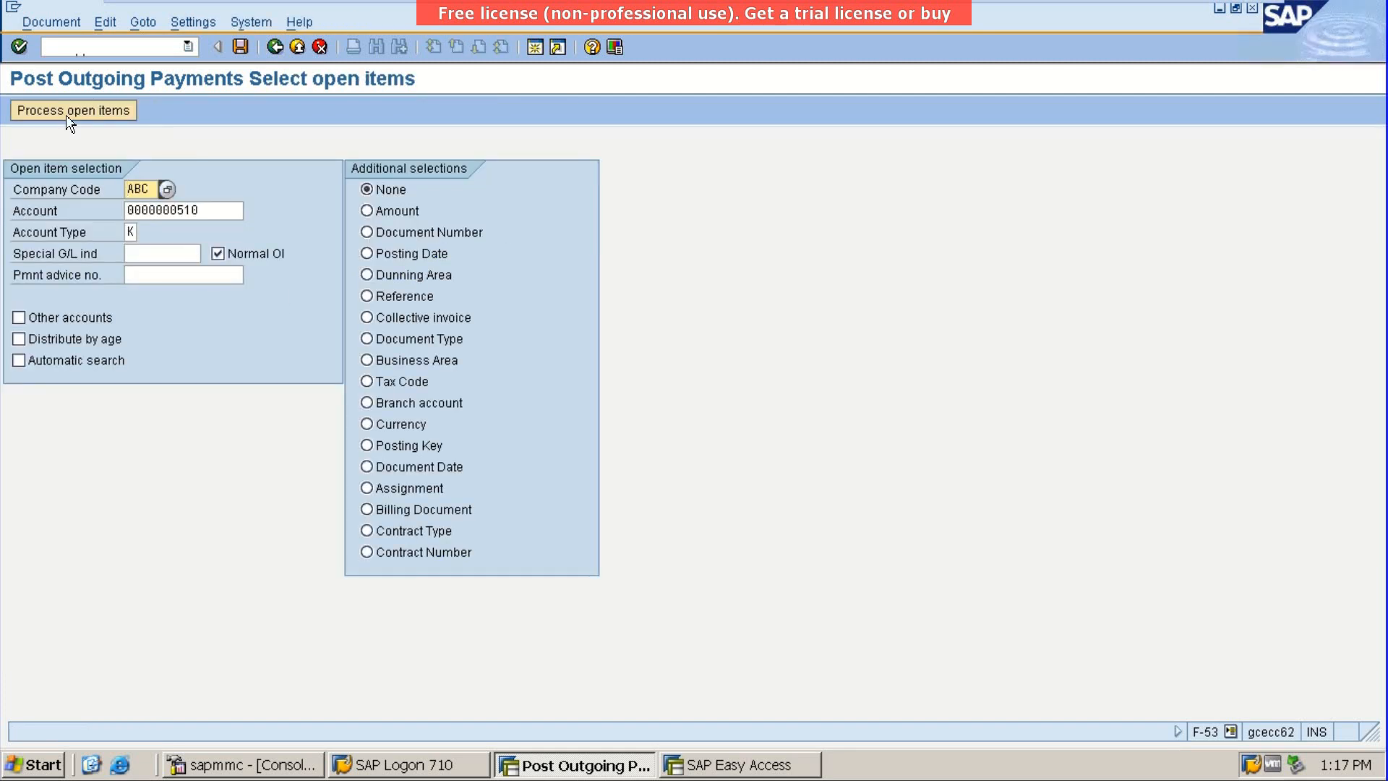
left_click(64, 114)
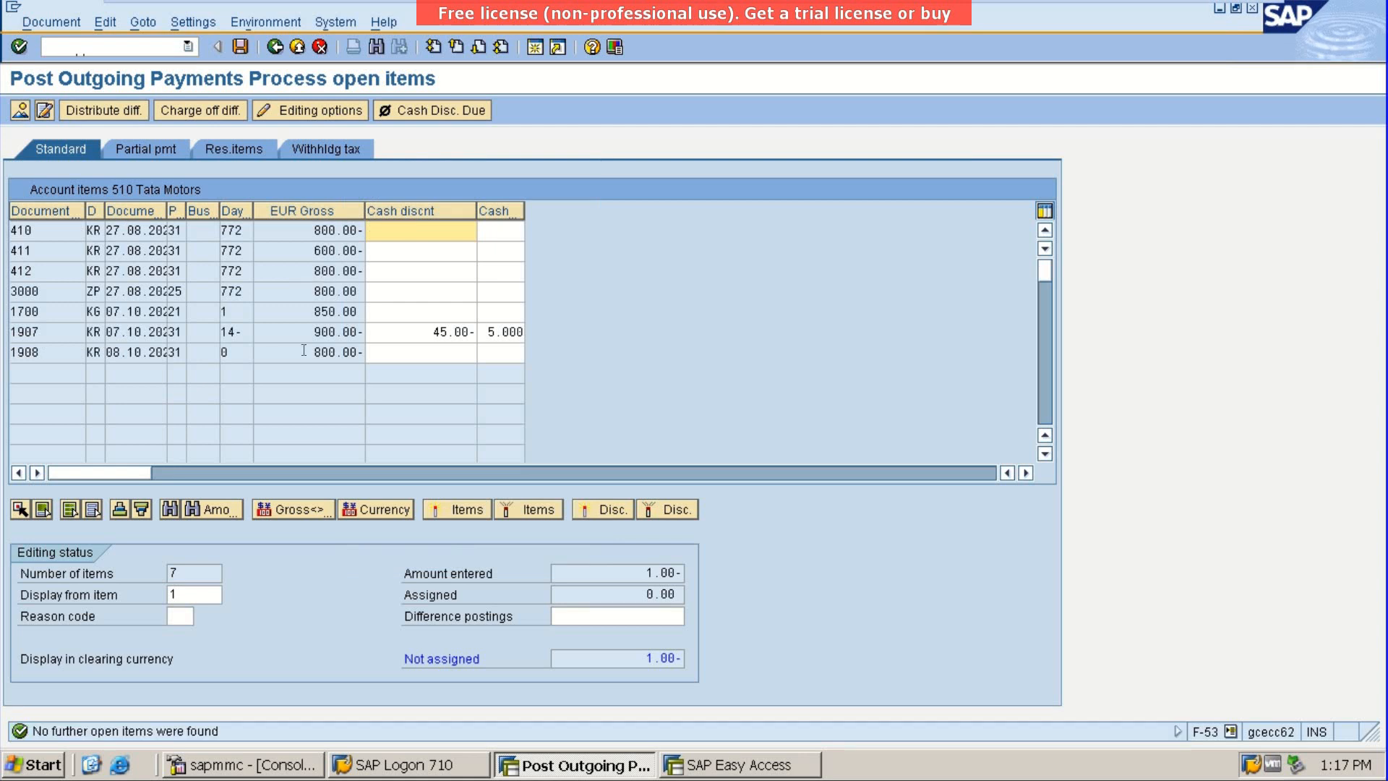
left_click(301, 354)
double_click(301, 355)
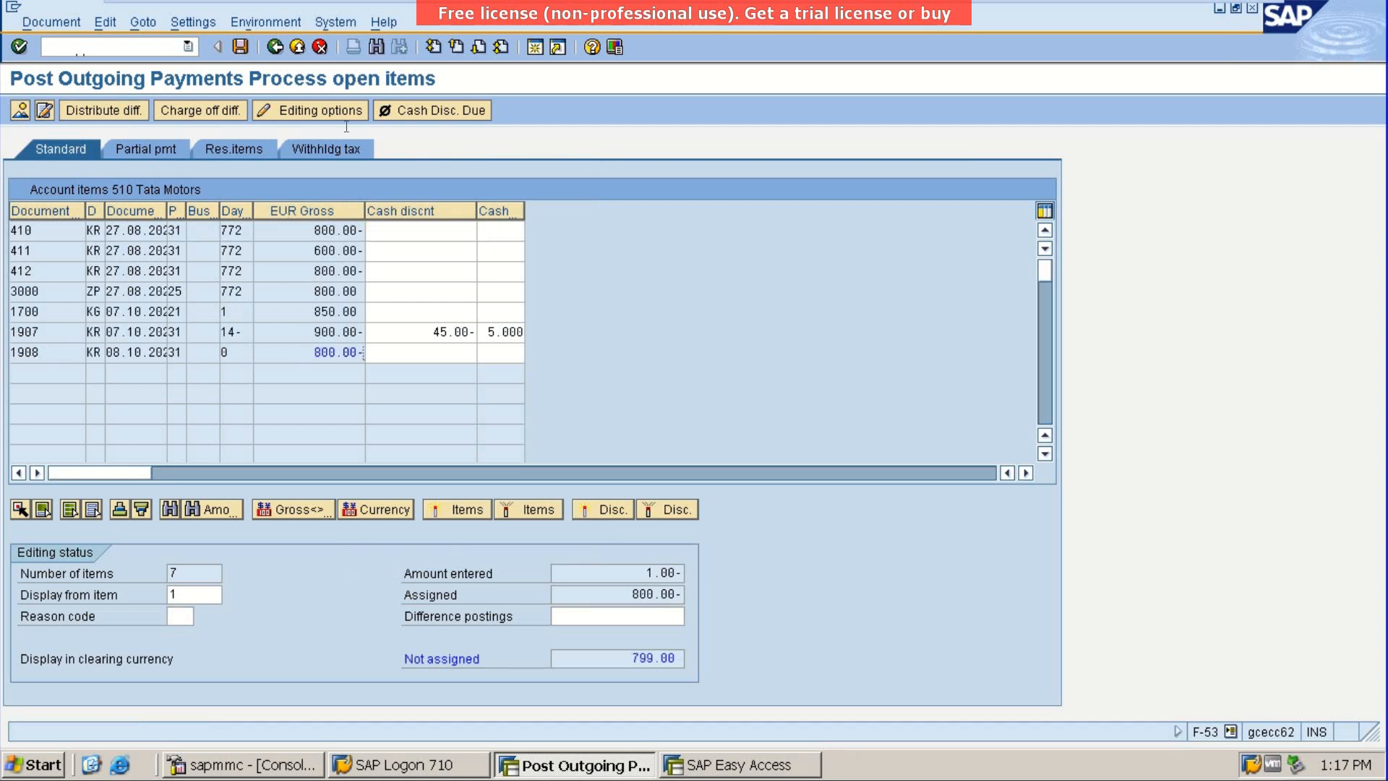
Set the amount of the SBI bank line item to * and return to the payment's document overview
left_click(193, 110)
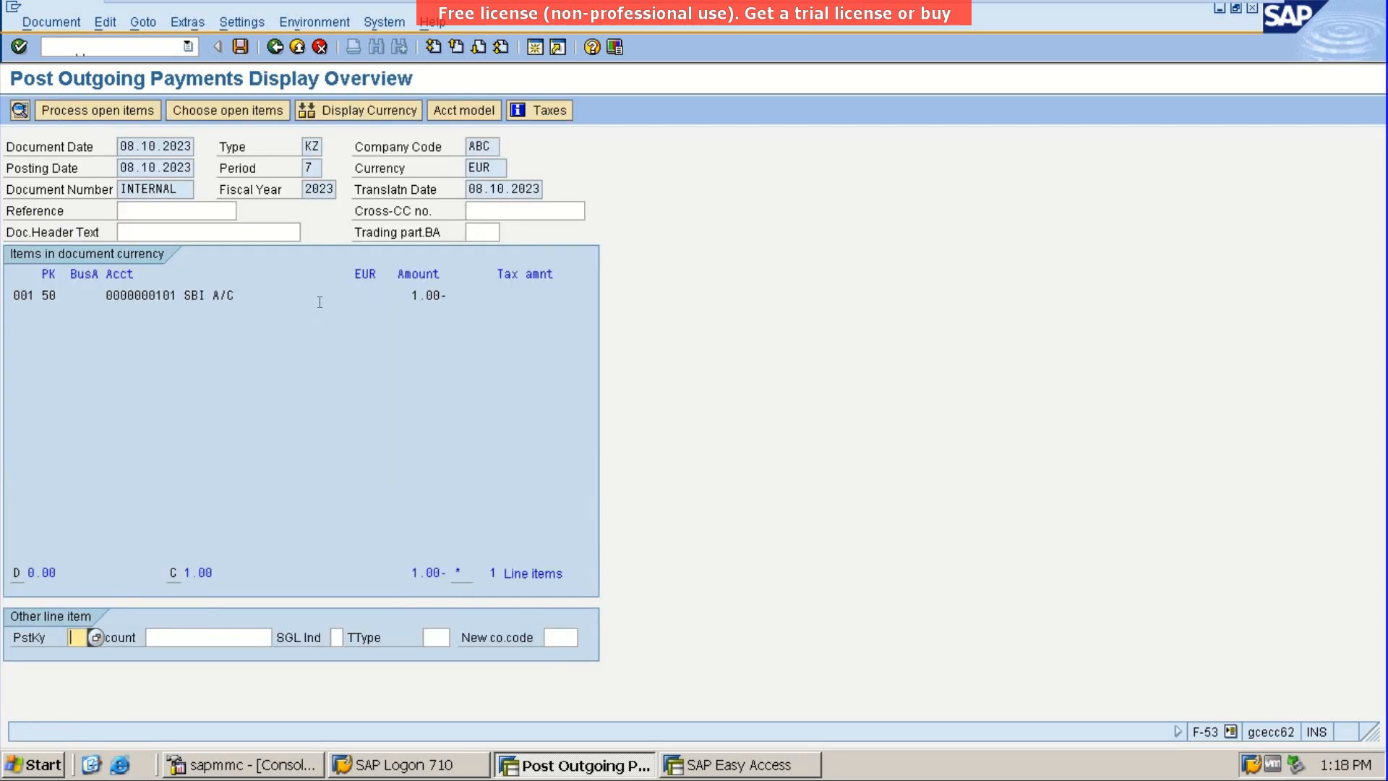
double_click(357, 297)
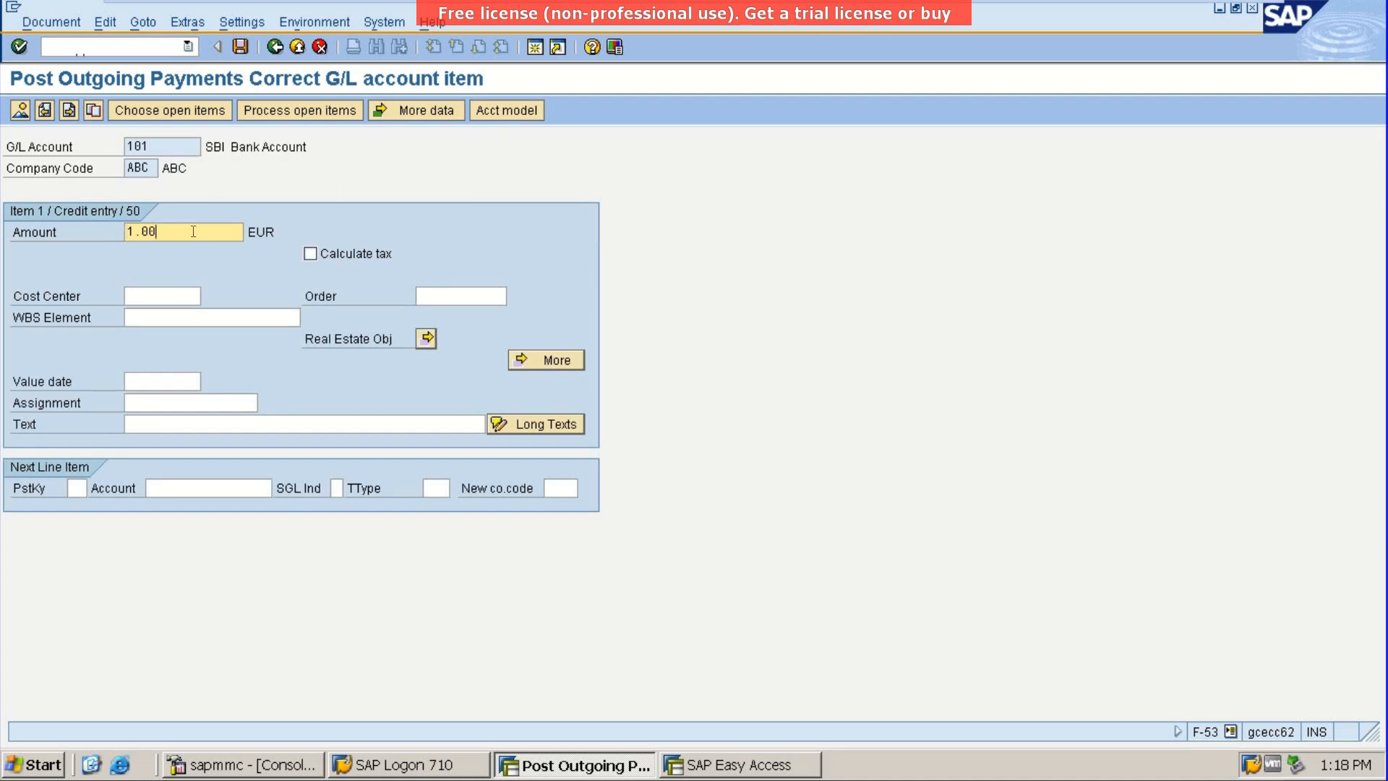
key("Delete")
key("Delete")
key("Delete")
key("Delete")
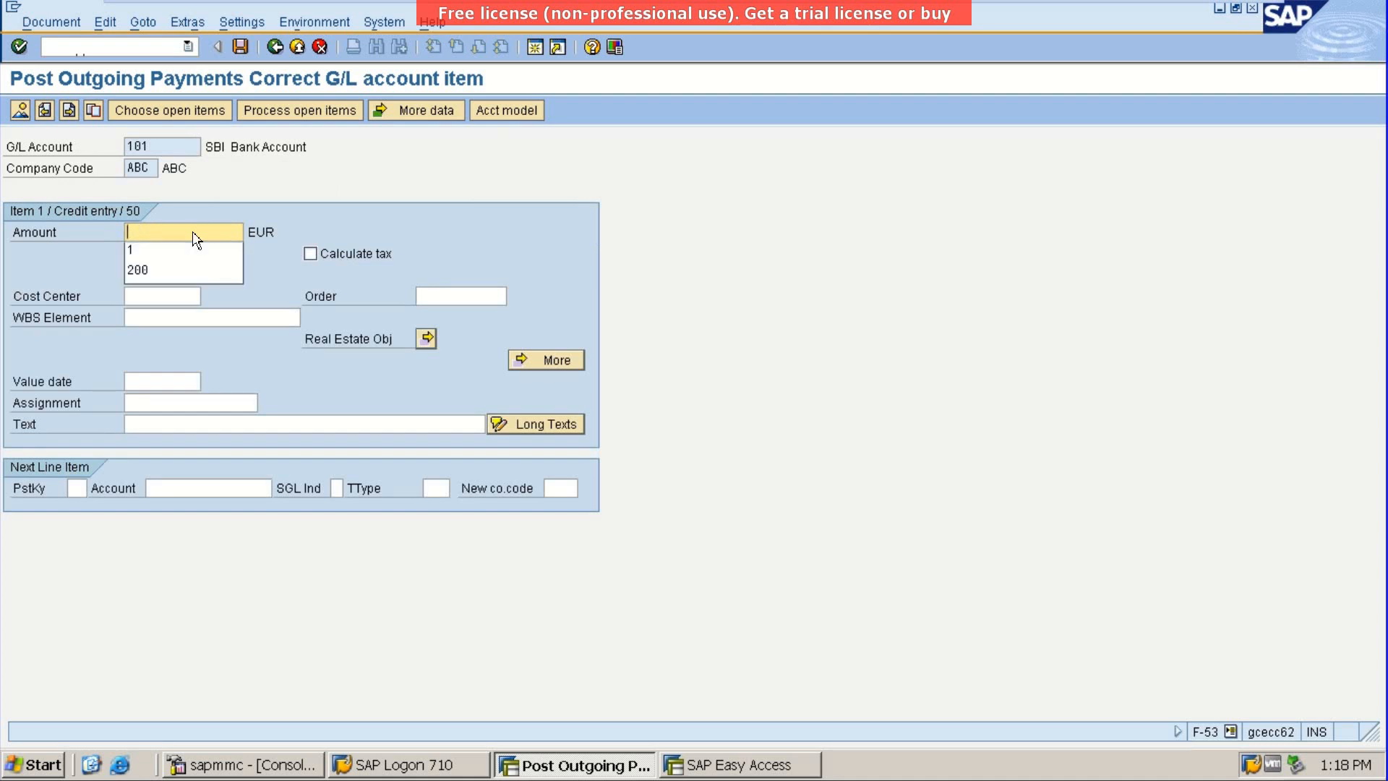
type("*")
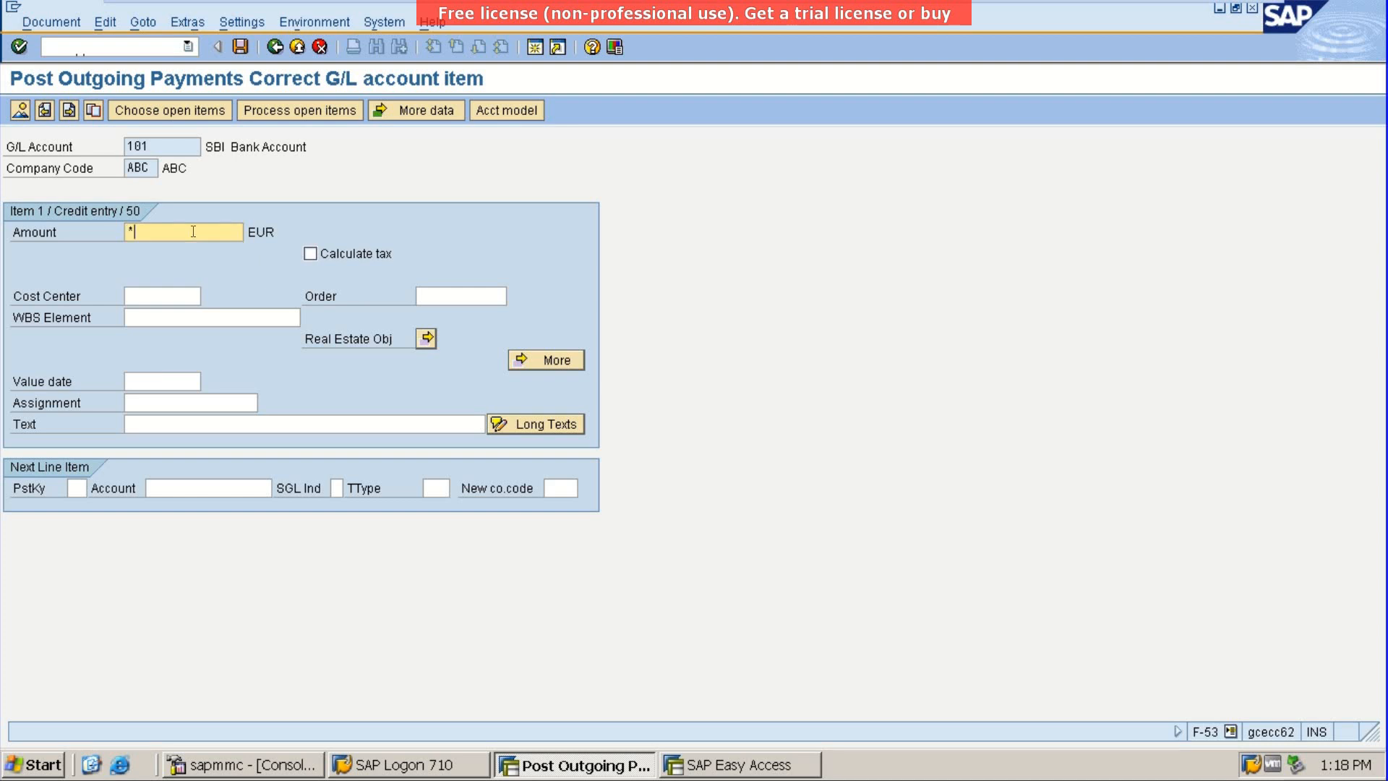
key("Return")
left_click(20, 110)
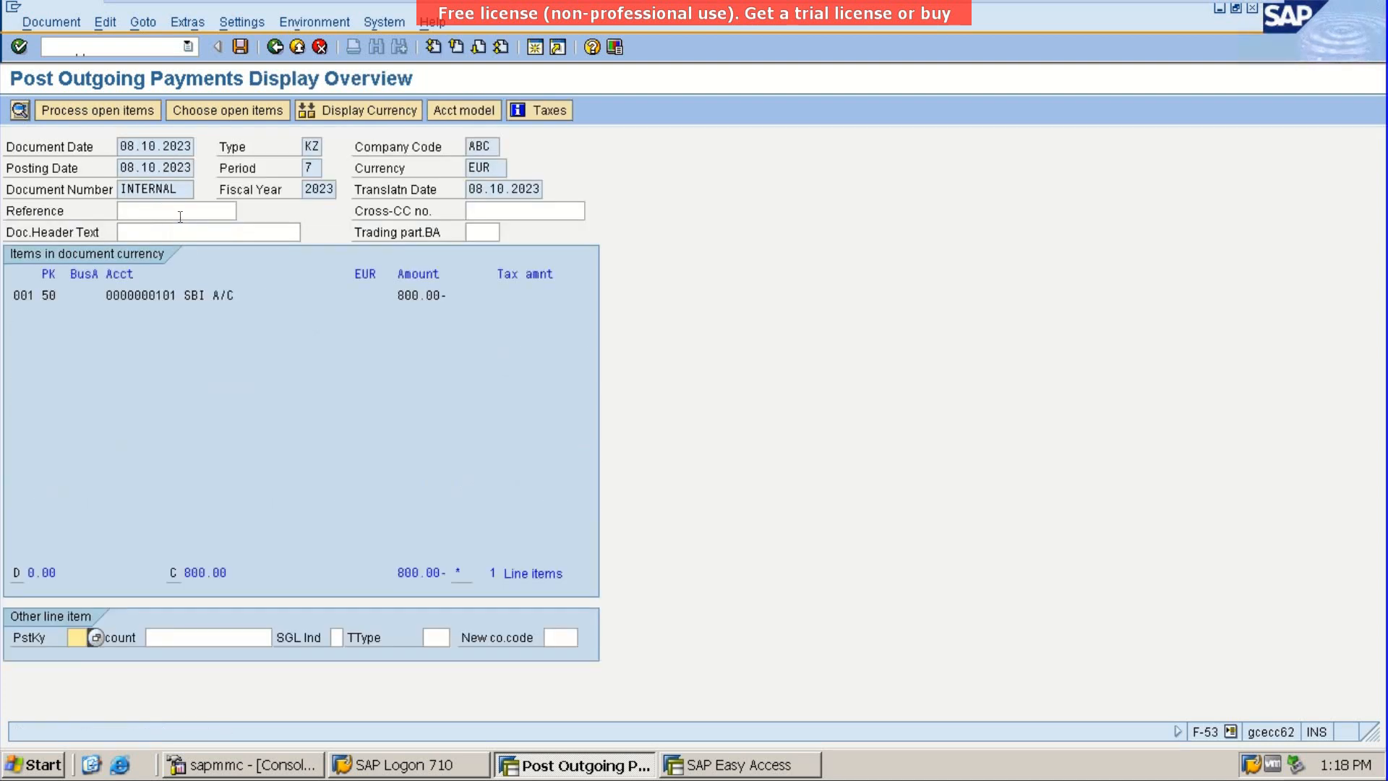
Simulate the outgoing payment to Tata Motors and post it
left_click(61, 29)
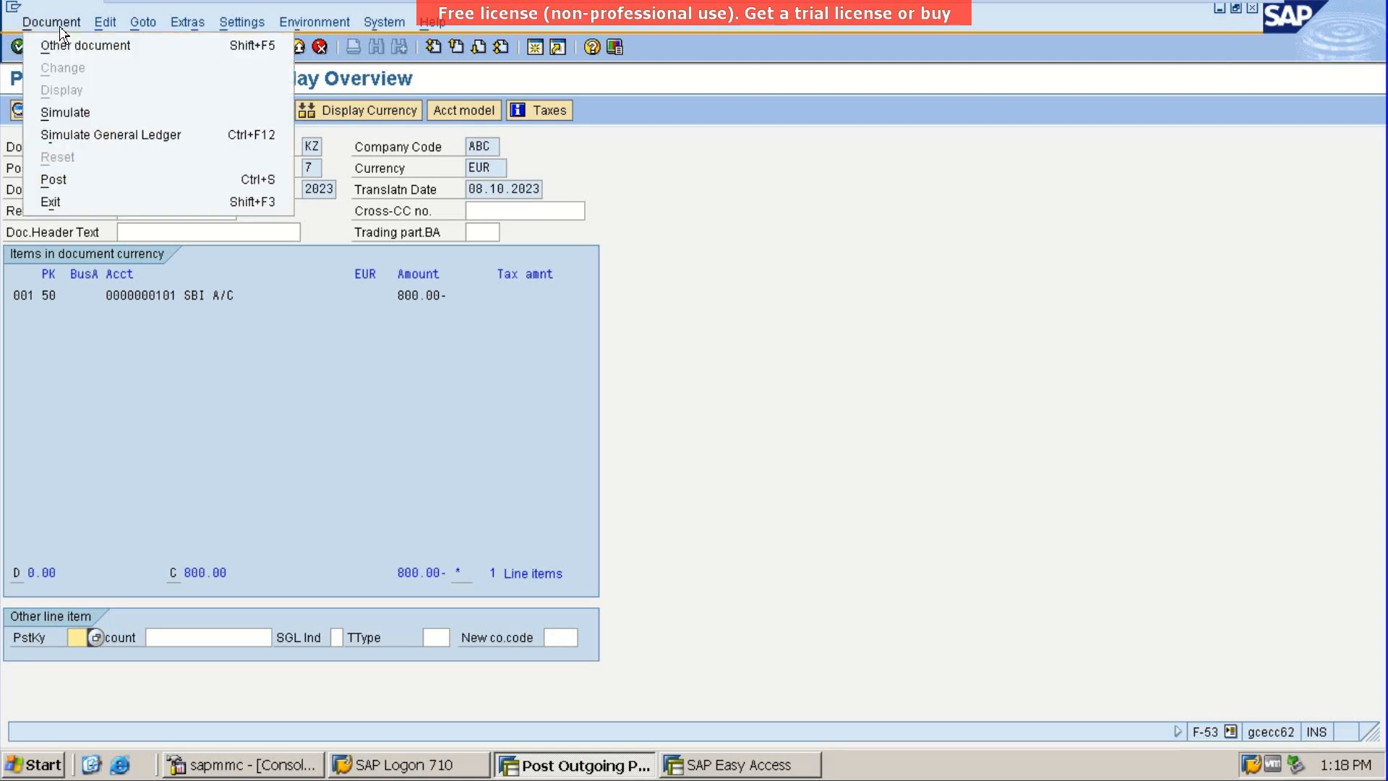
left_click(78, 114)
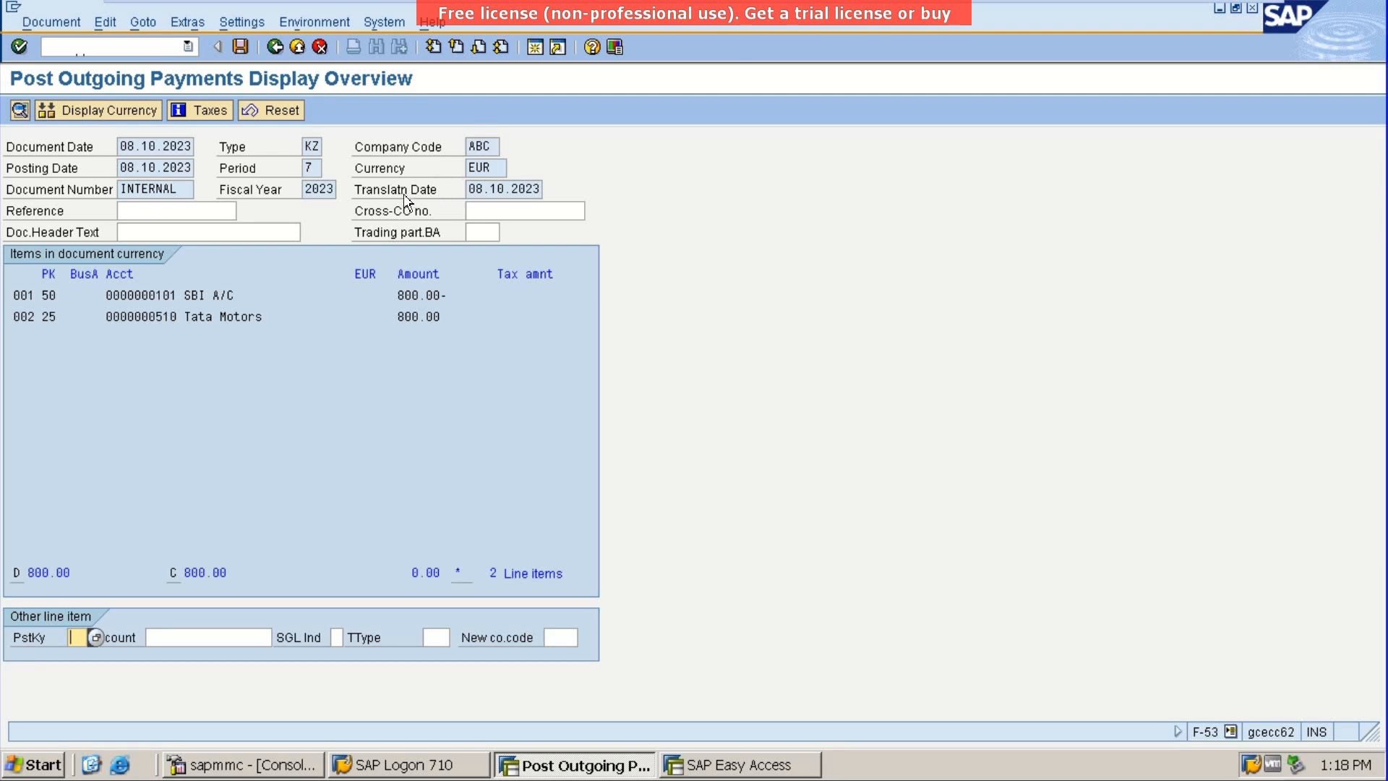
left_click(237, 48)
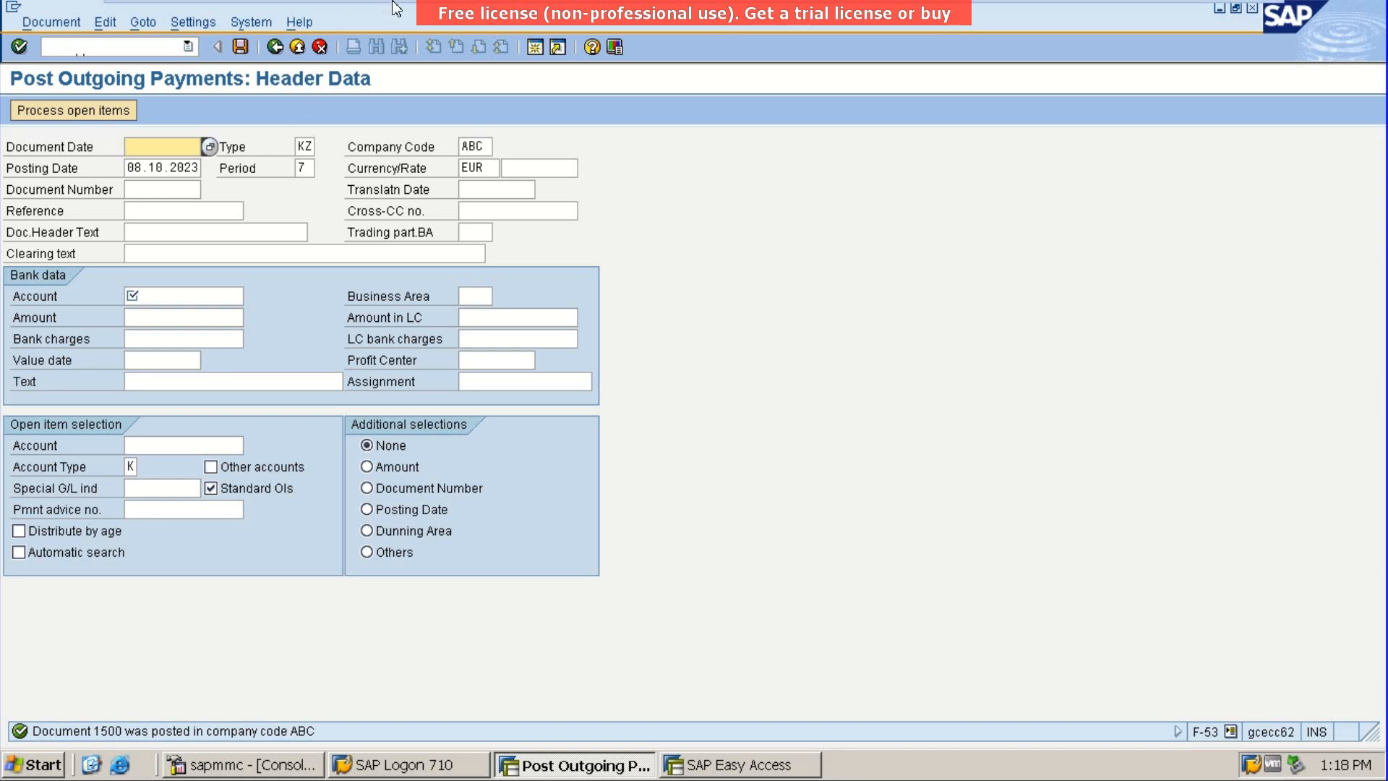
mouse_move(395, 7)
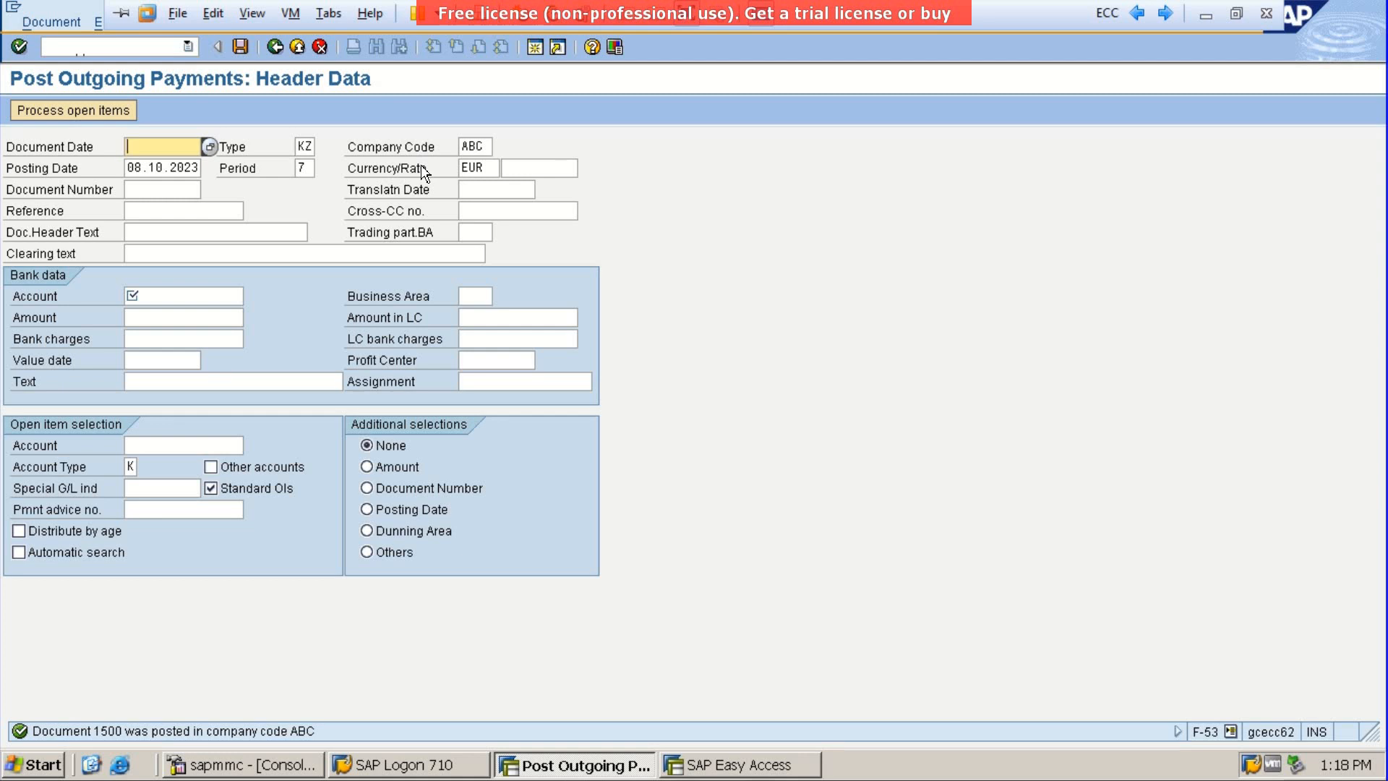
mouse_move(705, 5)
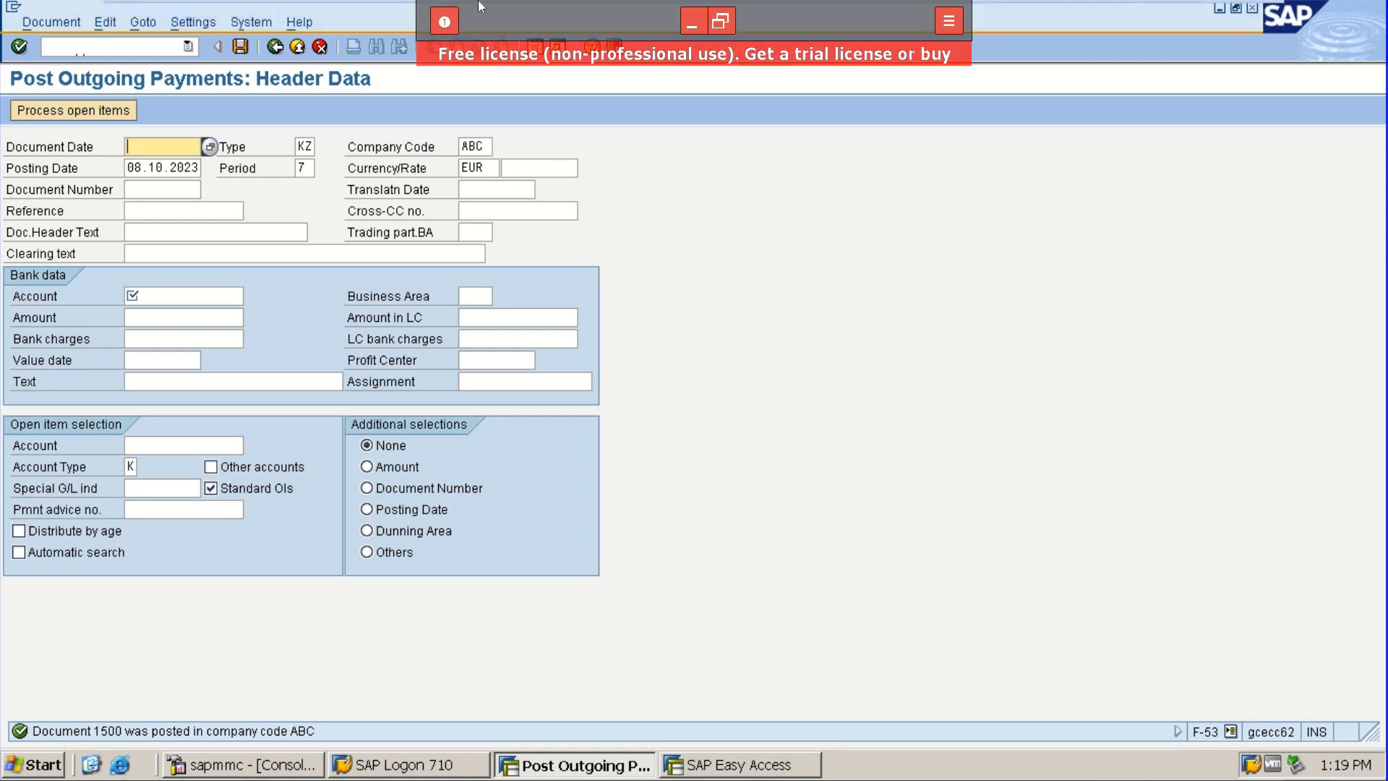